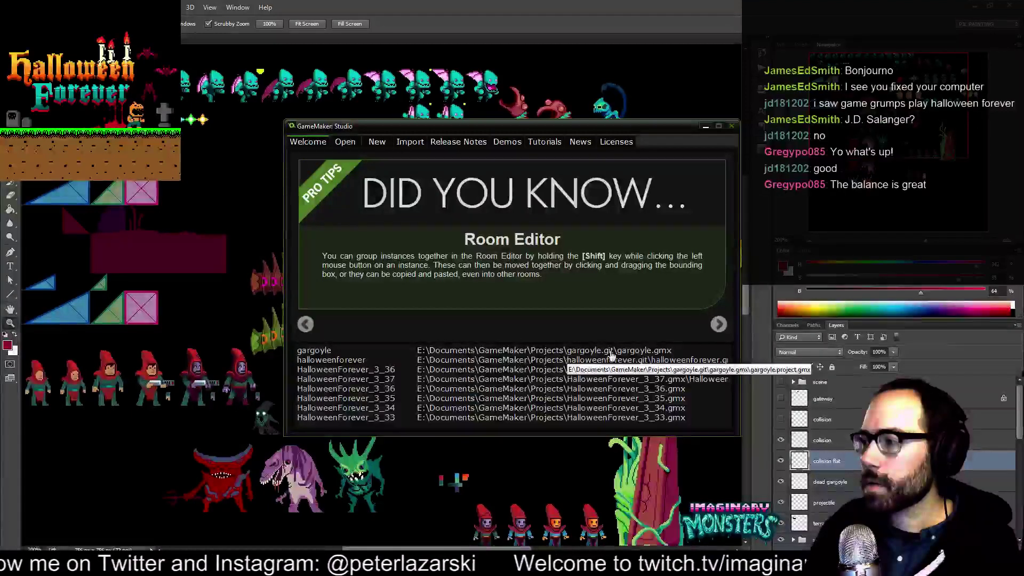
Open the recent gargoyle project in GameMaker Studio and switch back to the sprite artwork in Photoshop.
double_click(330, 354)
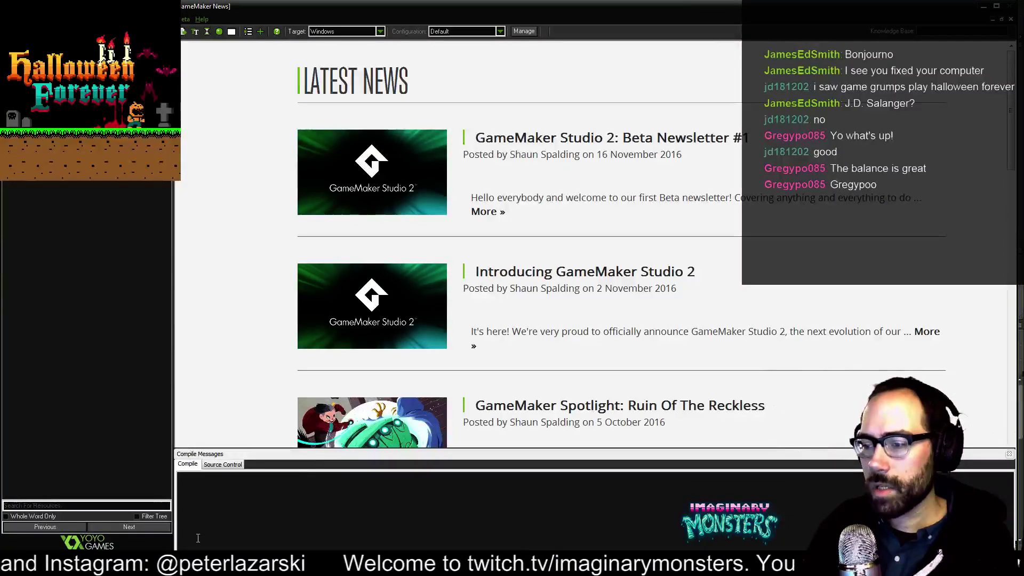
key("alt+Tab")
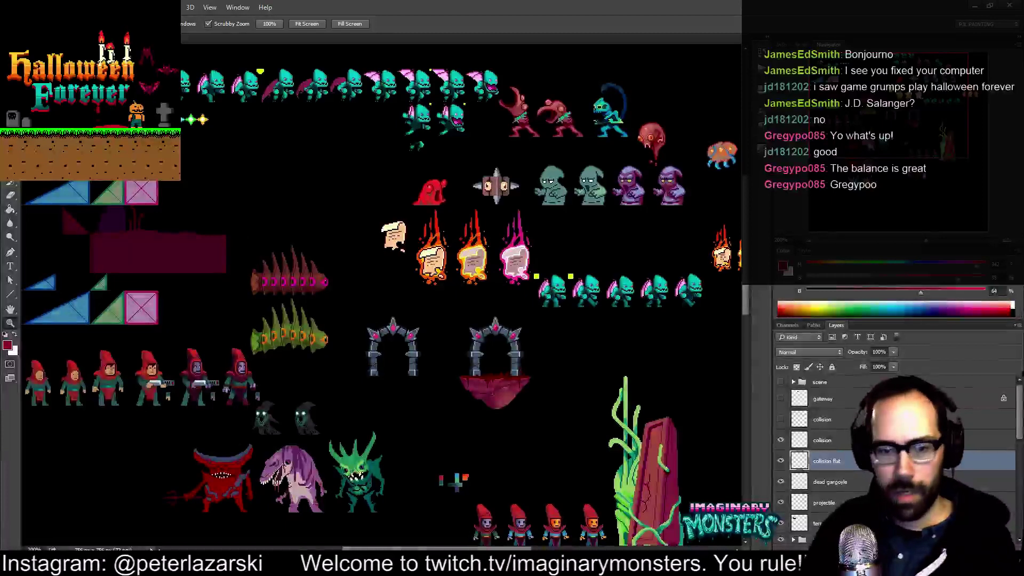
Switch to the file window showing the gargoyle folder and move it clear of the artwork.
key("alt+Tab")
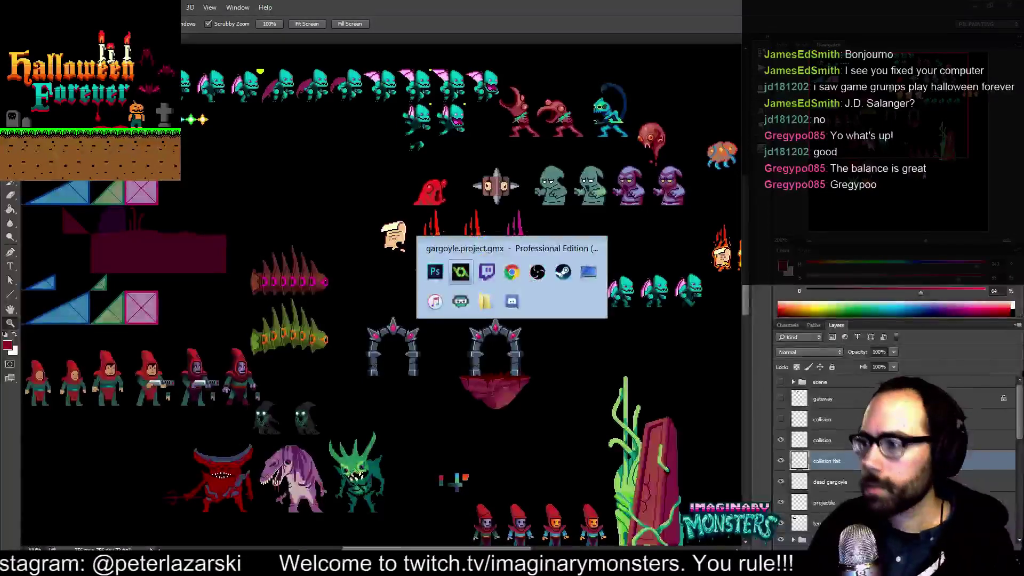
key("Tab")
key("Tab")
key("Tab")
key("Tab")
key("Tab")
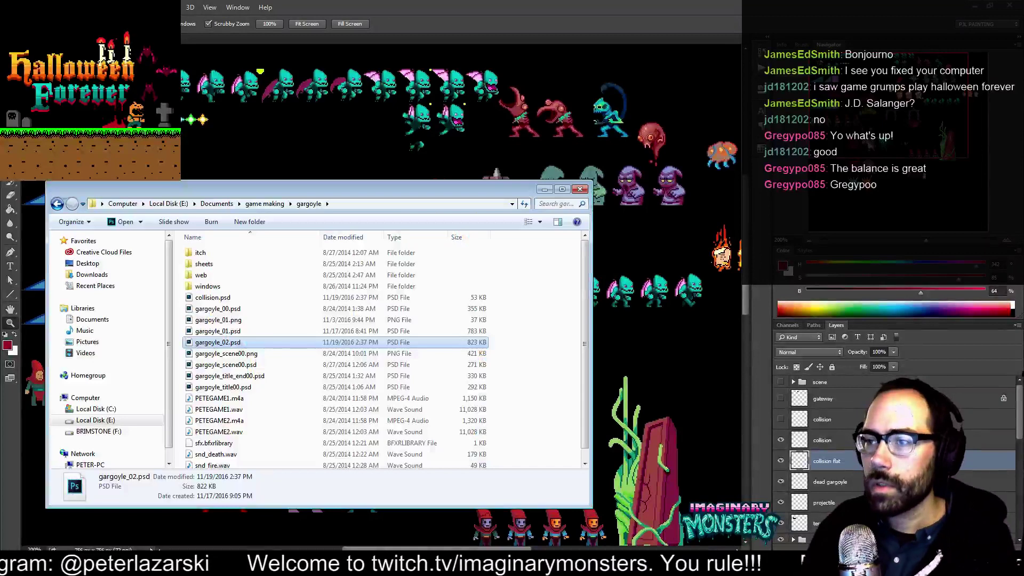
left_click_drag(251, 190, 0, 191)
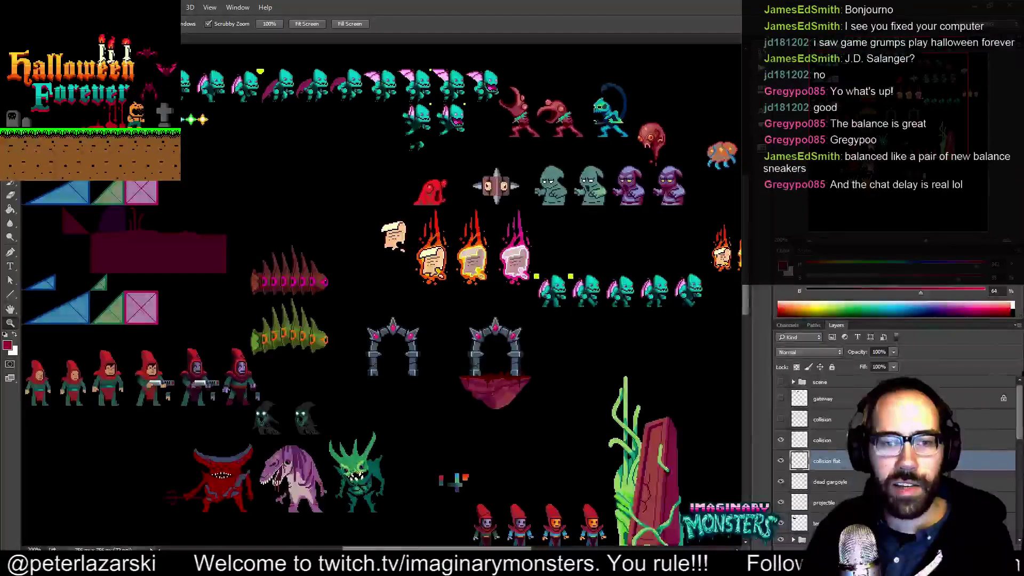
In collision.psd, move the small green triangle's slice so it sits directly beside the small blue triangle's slice.
key("ctrl+Tab")
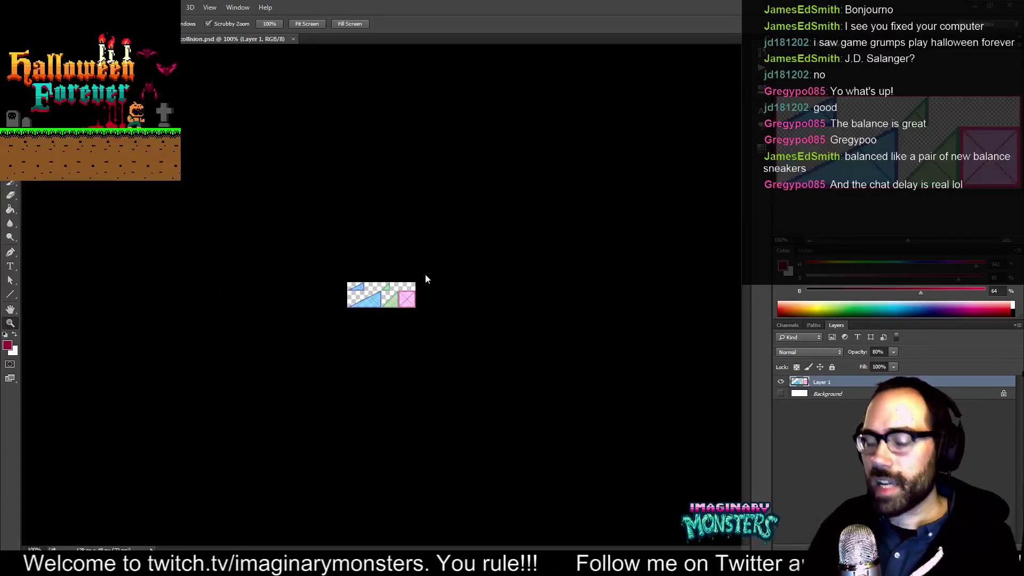
left_click(383, 297)
left_click(383, 297)
left_click(385, 295)
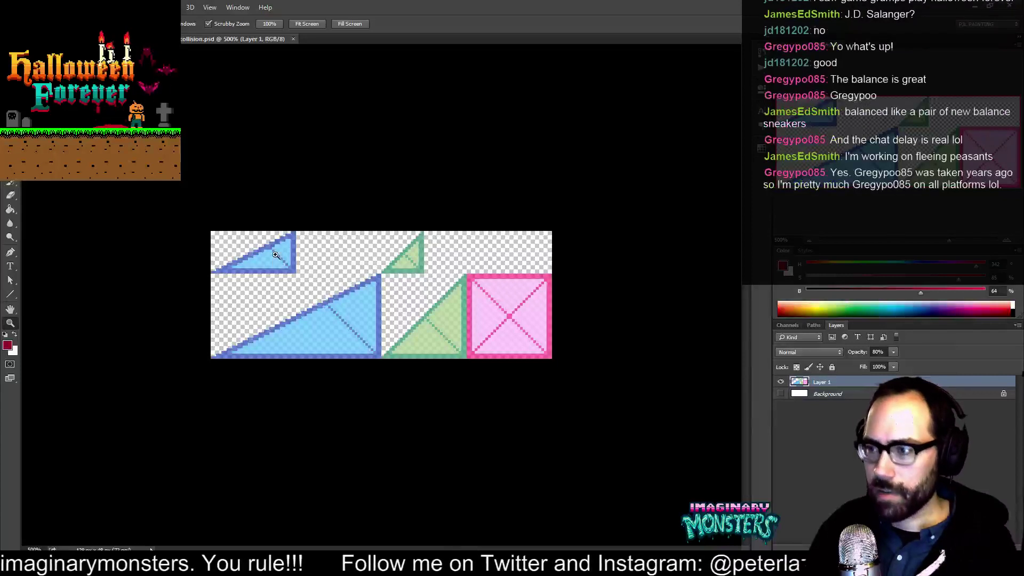
key("c")
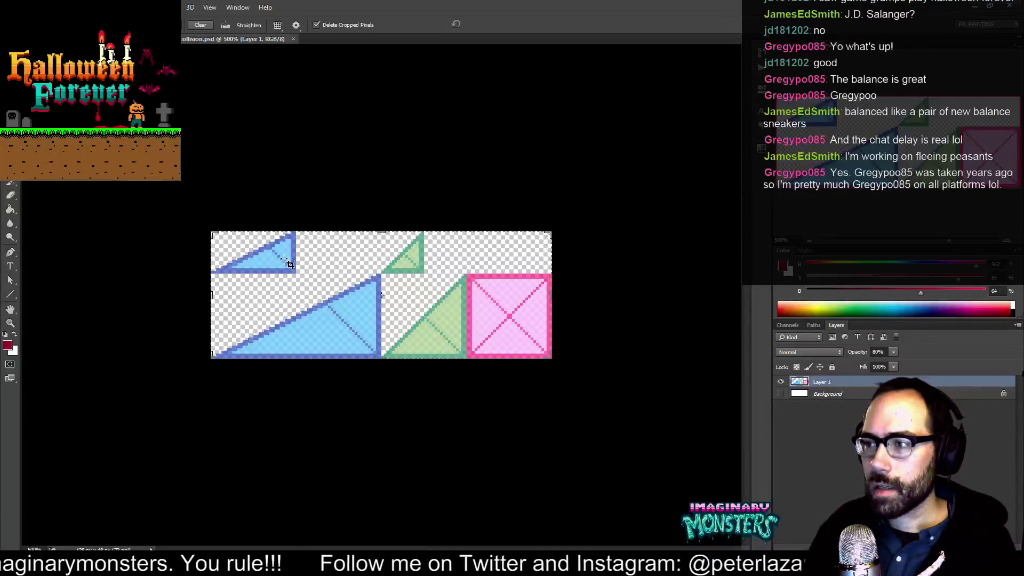
key("shift+c")
key("shift+c")
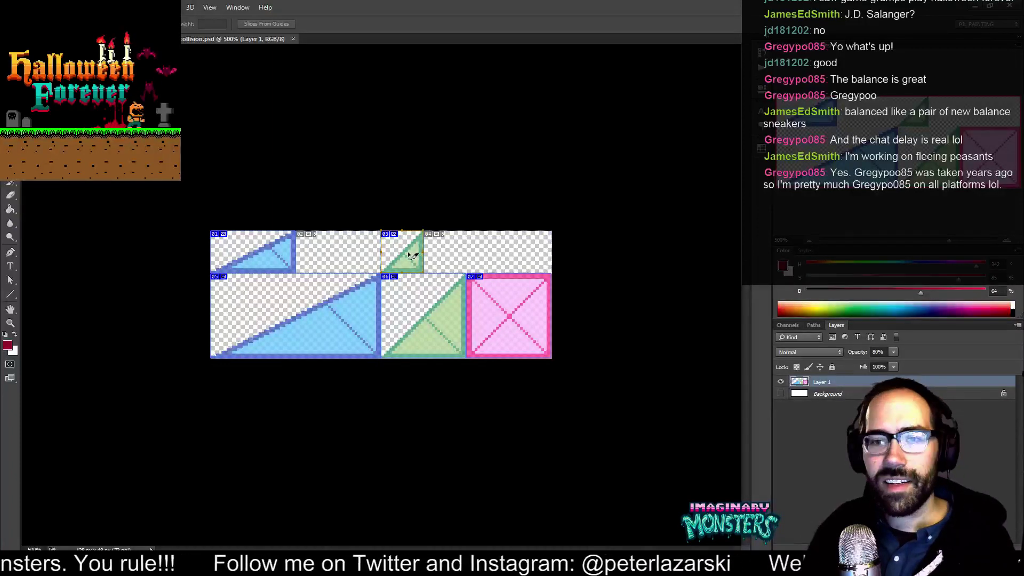
left_click_drag(413, 262, 330, 260)
Move the small green triangle's artwork into the empty slice next to the small blue triangle and deselect it.
key("z")
left_click(339, 260)
left_click(351, 260)
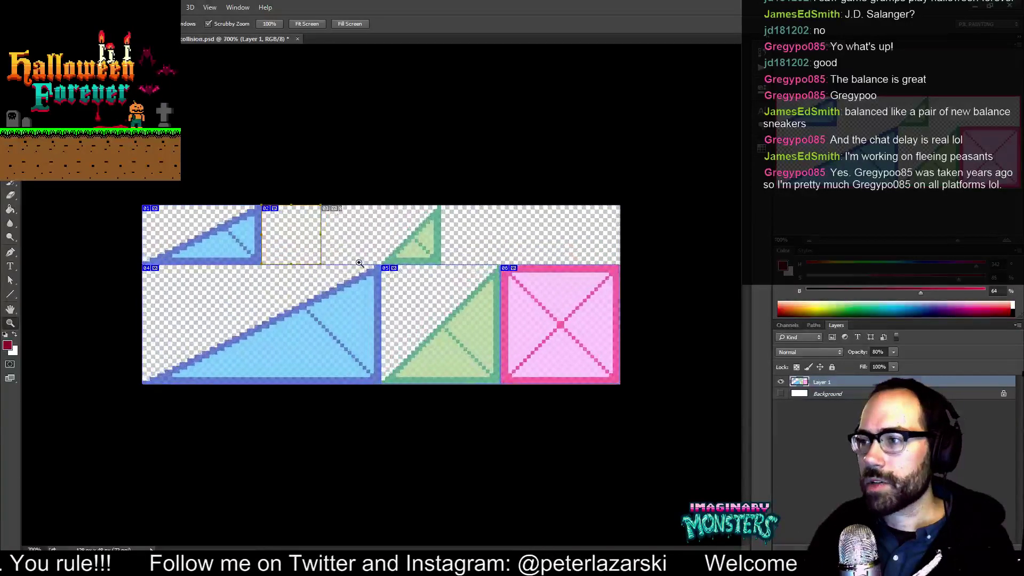
left_click(359, 262)
key("v")
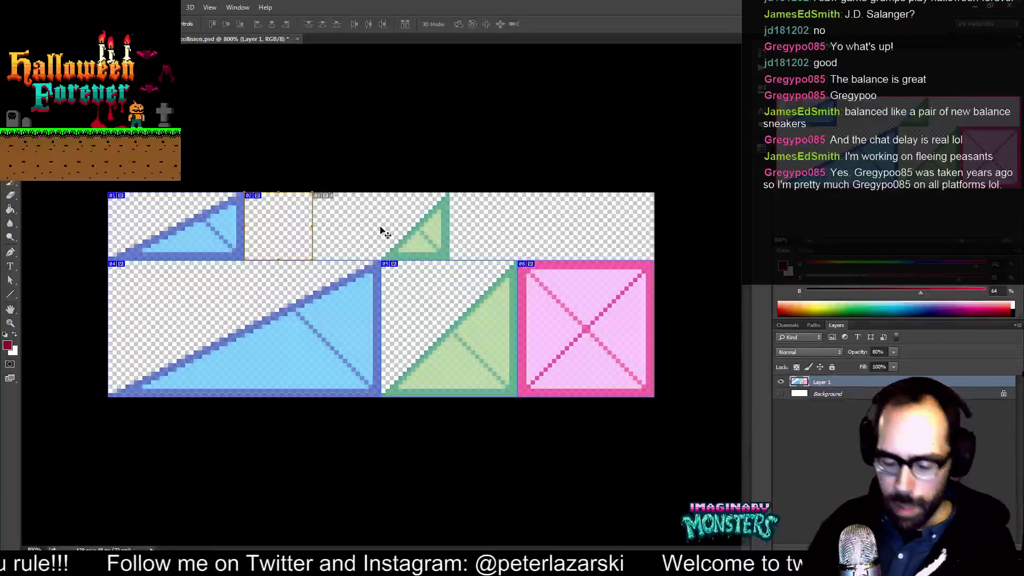
key("m")
left_click_drag(330, 193, 501, 260)
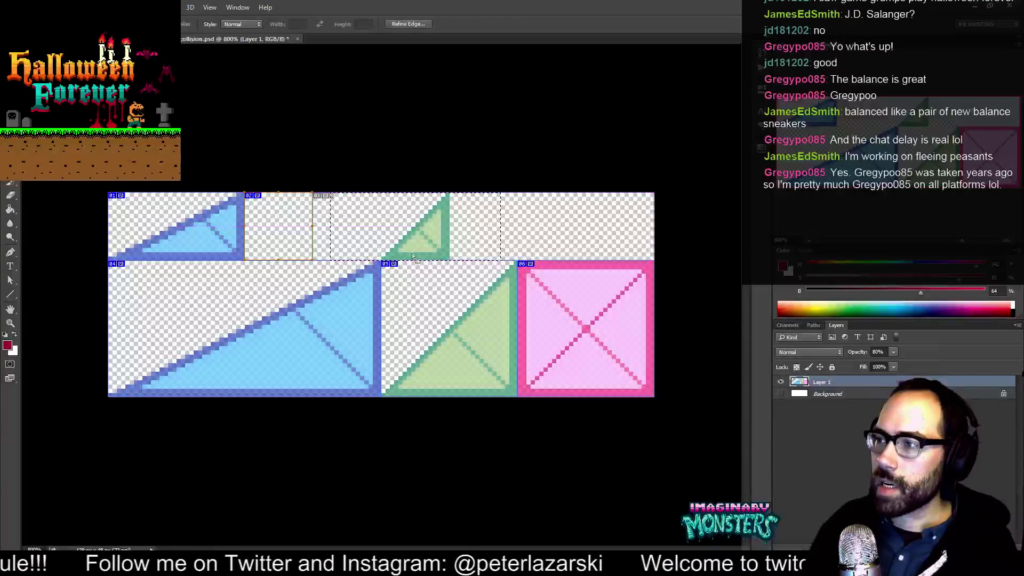
key("v")
left_click_drag(421, 247, 286, 244)
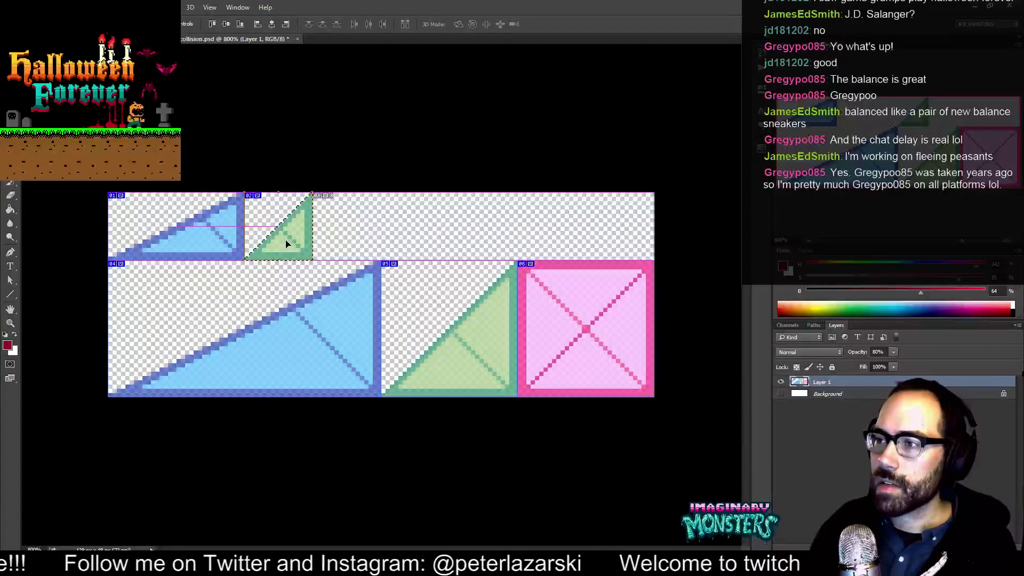
key("ctrl+d")
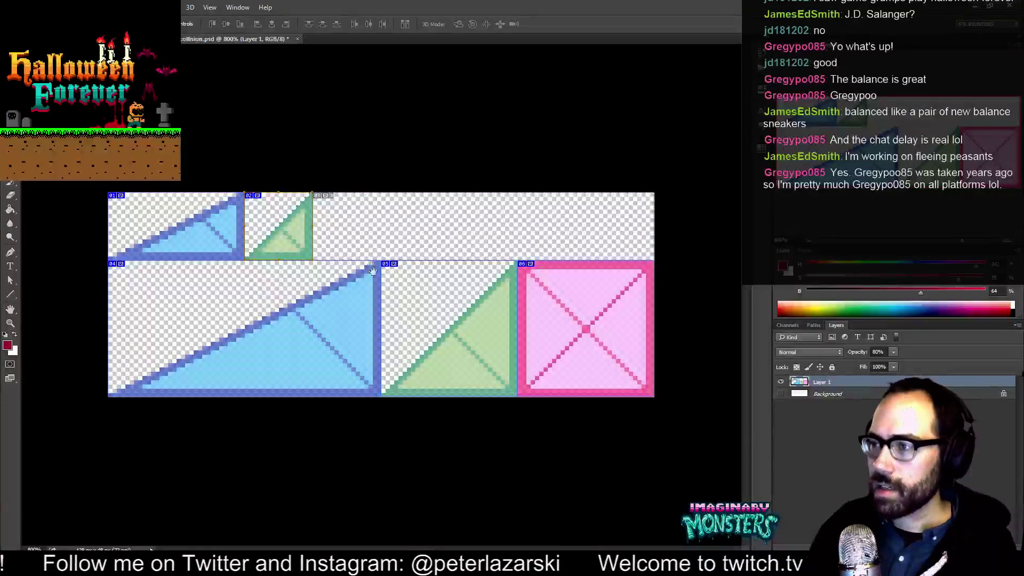
Start a Save for Web export of the collision sheet and select all its slices for PNG-24 output.
key("z")
left_click(414, 268, "alt")
left_click(415, 269, "alt")
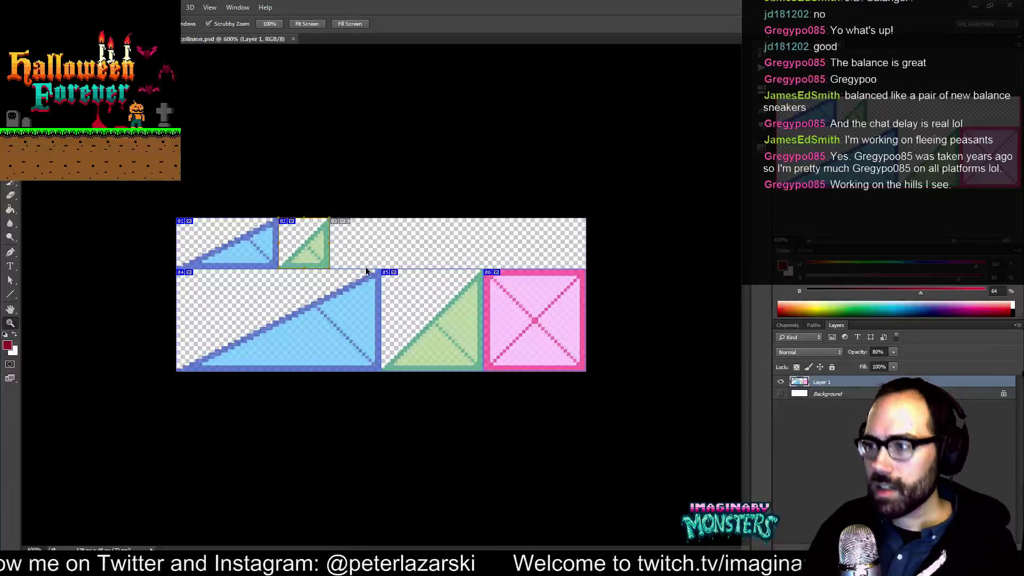
key("ctrl+alt+shift+s")
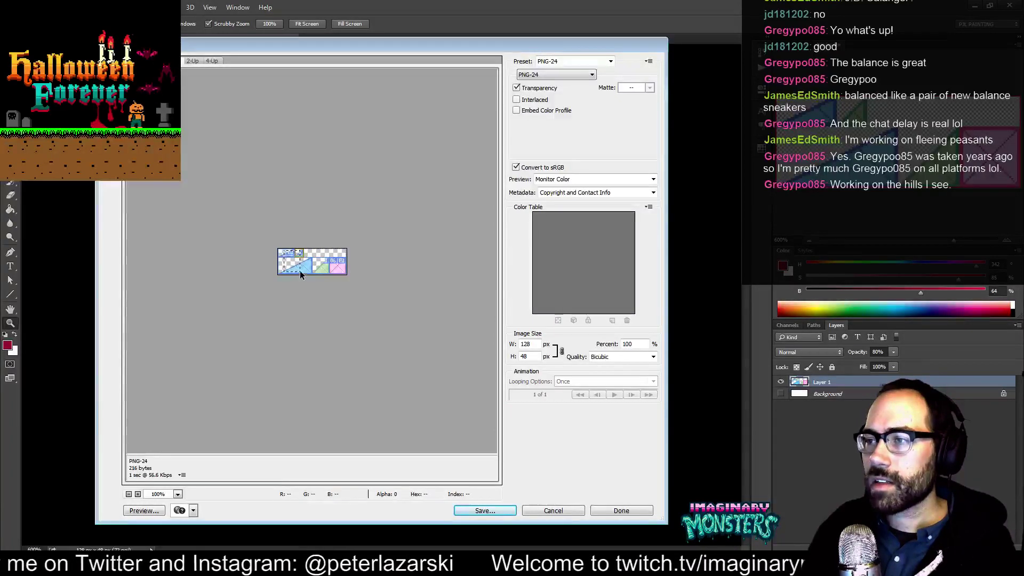
left_click_drag(299, 270, 301, 273)
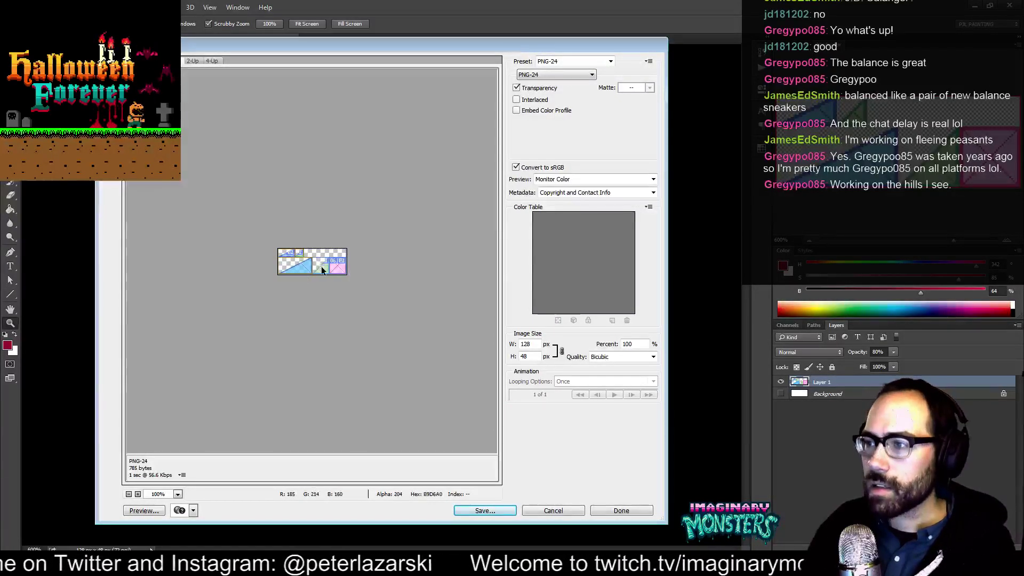
left_click(344, 289)
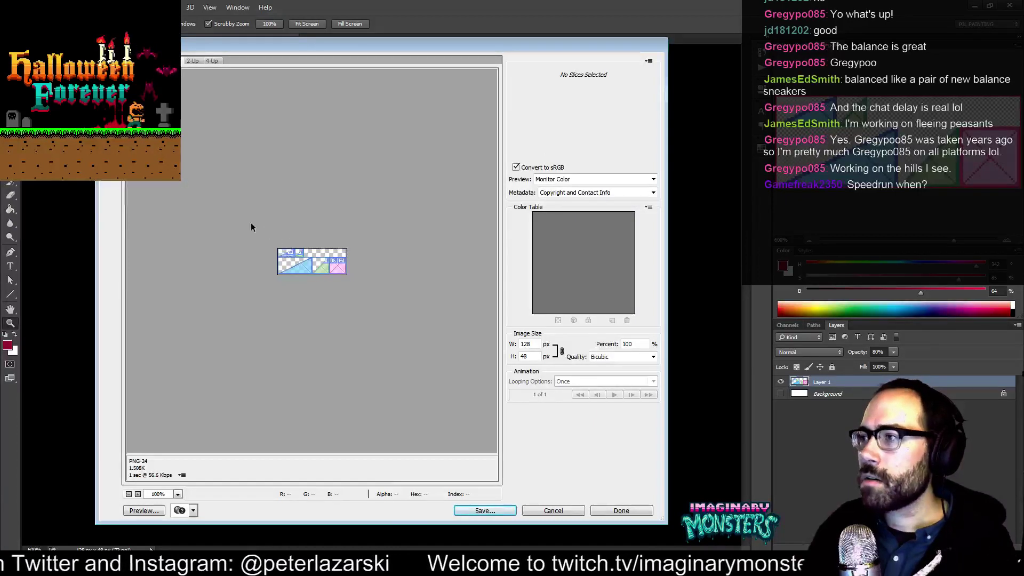
left_click(295, 259)
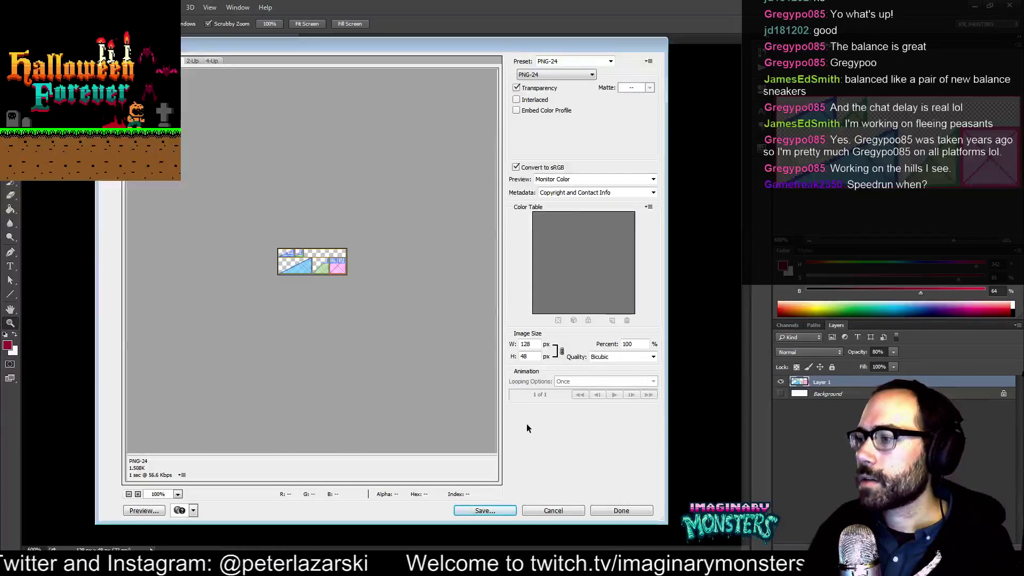
Export all user slices as images only under the name collision.png, browsing to the gargoyle folder for the destination.
left_click(495, 507)
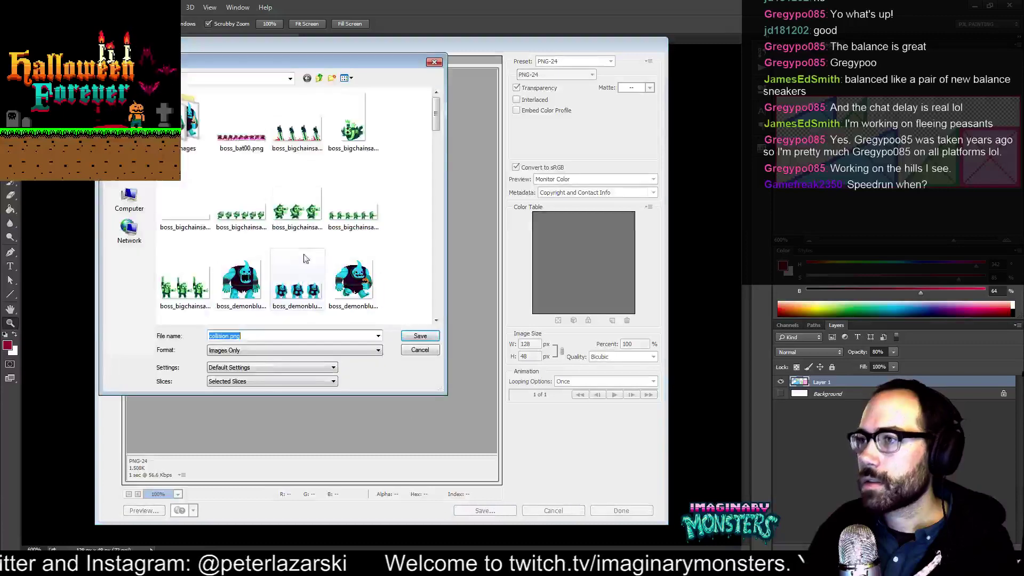
left_click(319, 78)
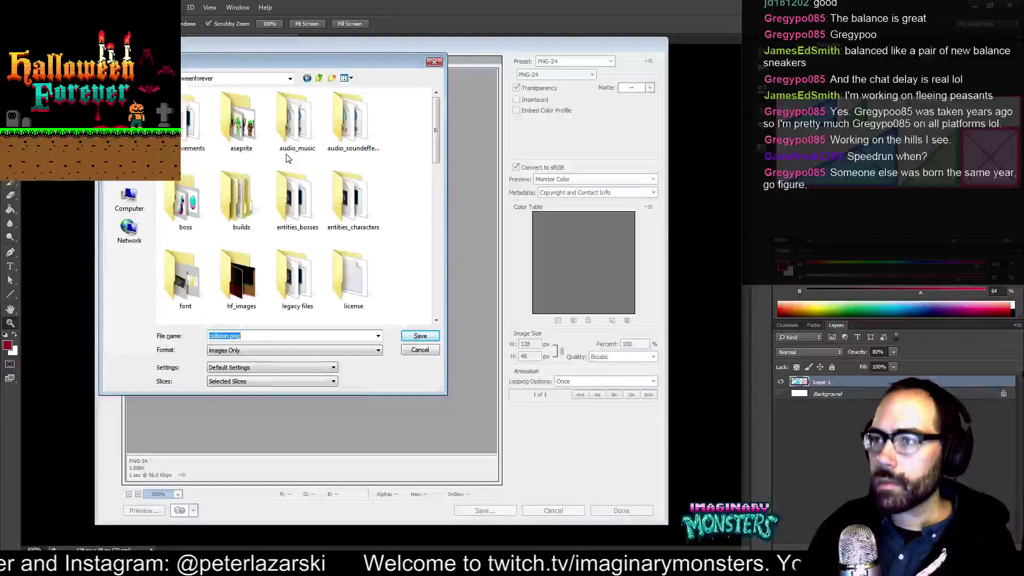
key("alt+Up")
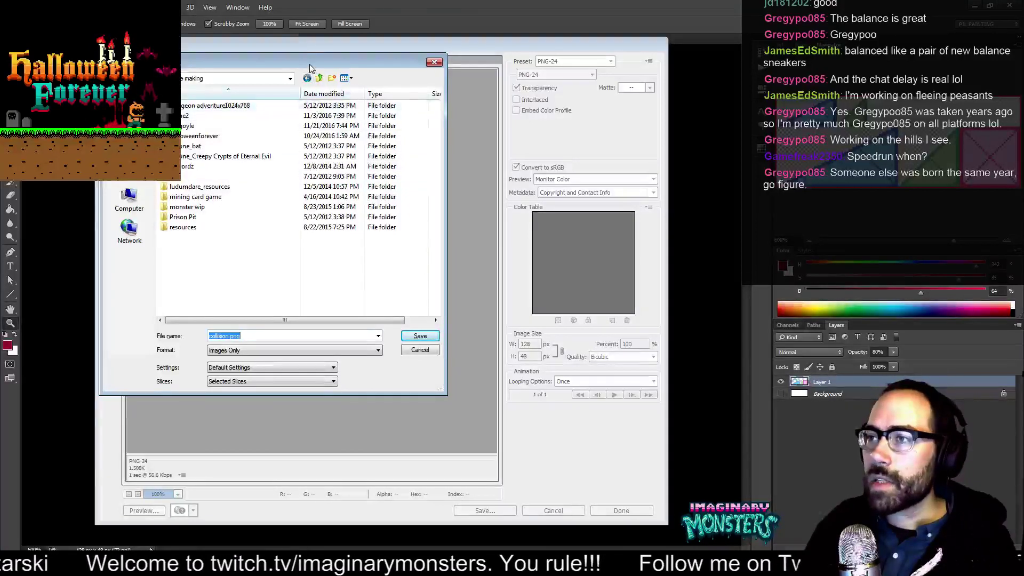
left_click_drag(310, 64, 300, 98)
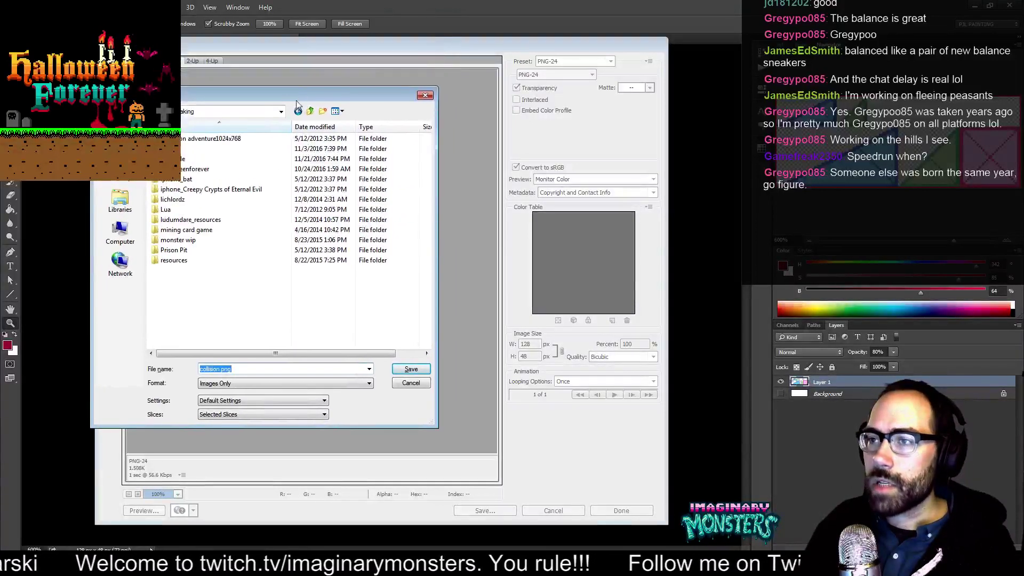
double_click(183, 160)
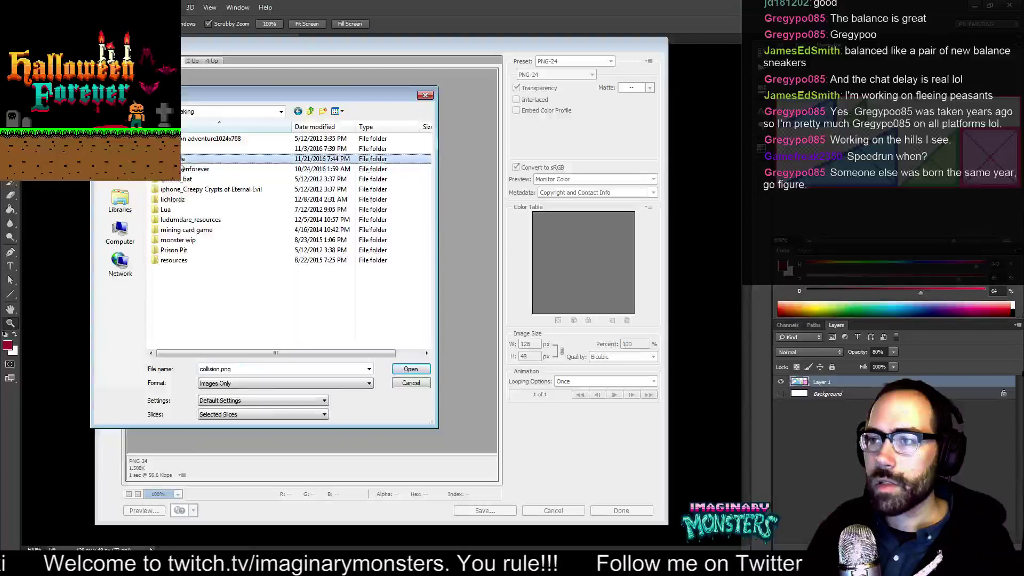
double_click(173, 156)
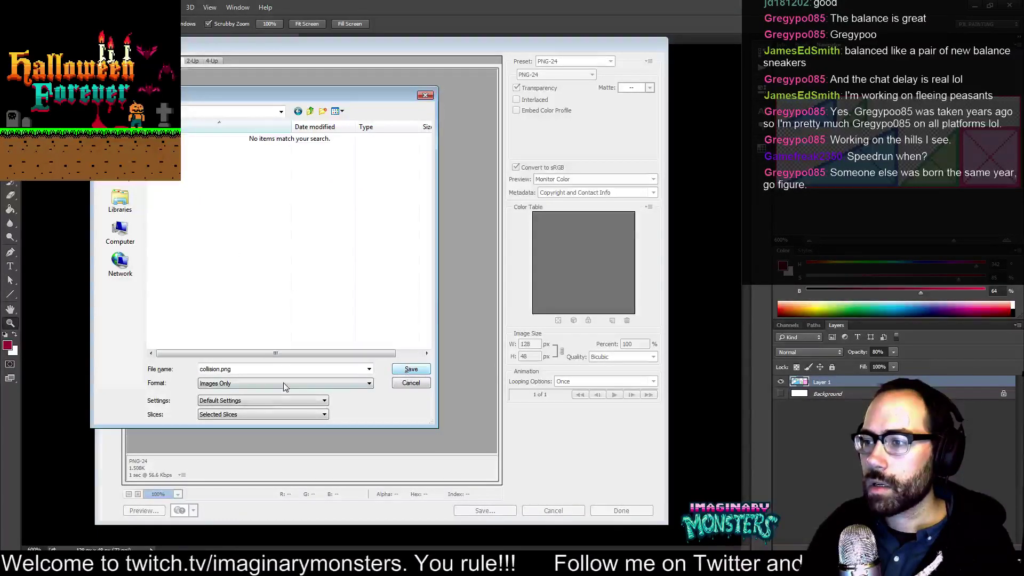
left_click(253, 414)
left_click(227, 433)
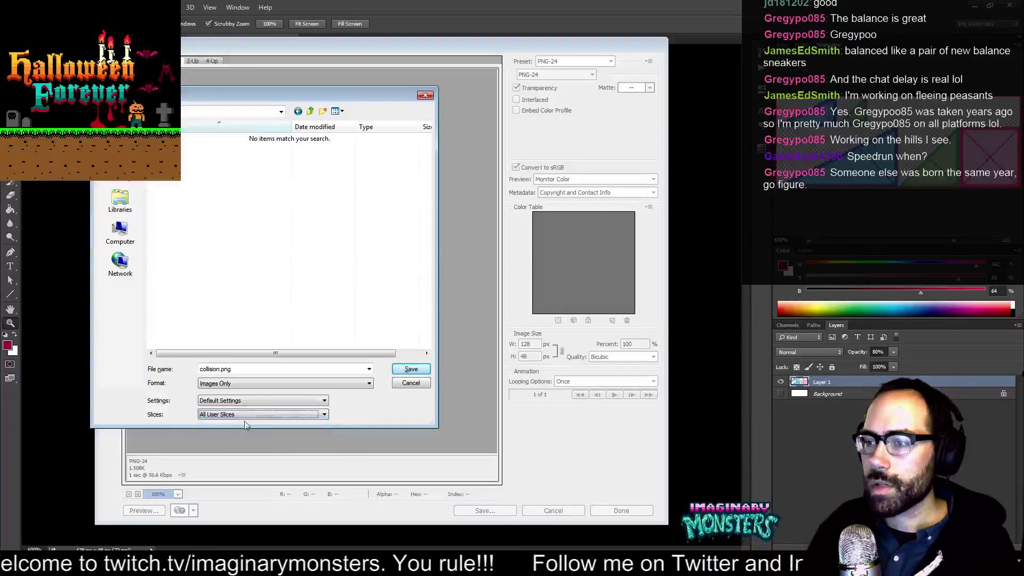
left_click(411, 370)
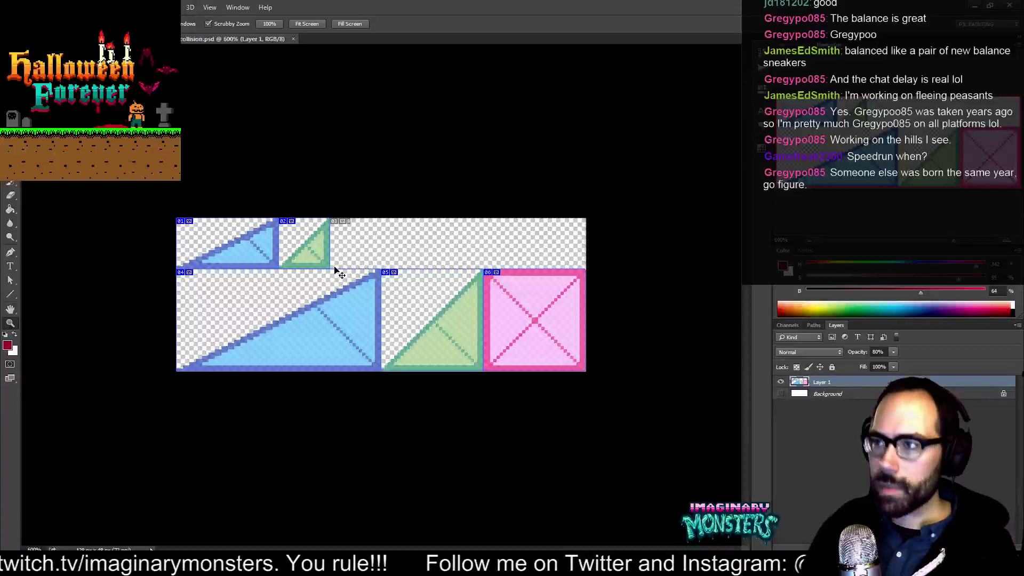
Close collision.psd and examine the red demon and purple monster sprites in the main sprite sheet.
key("ctrl+w")
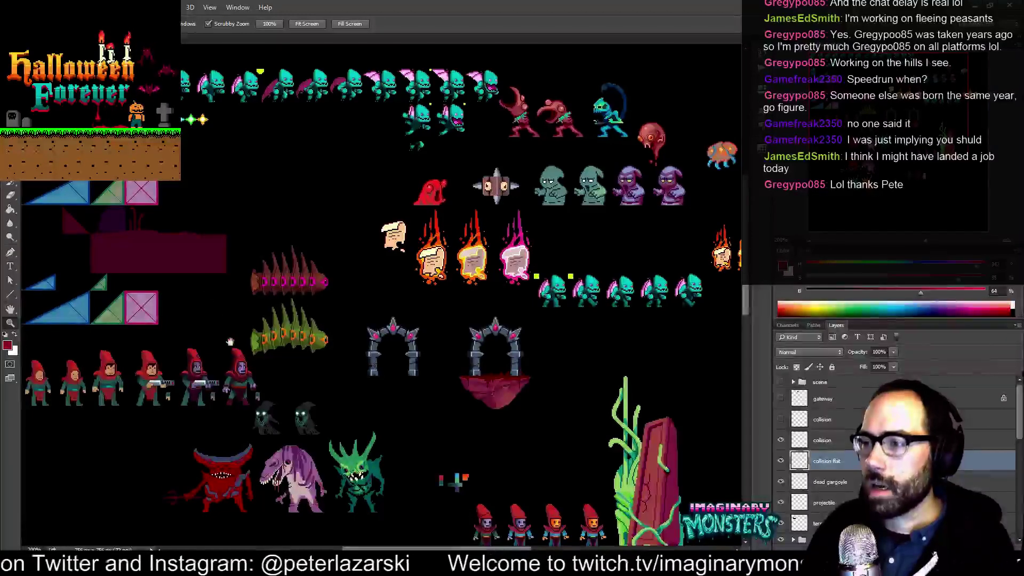
left_click_drag(236, 447, 248, 242)
left_click_drag(255, 357, 338, 297)
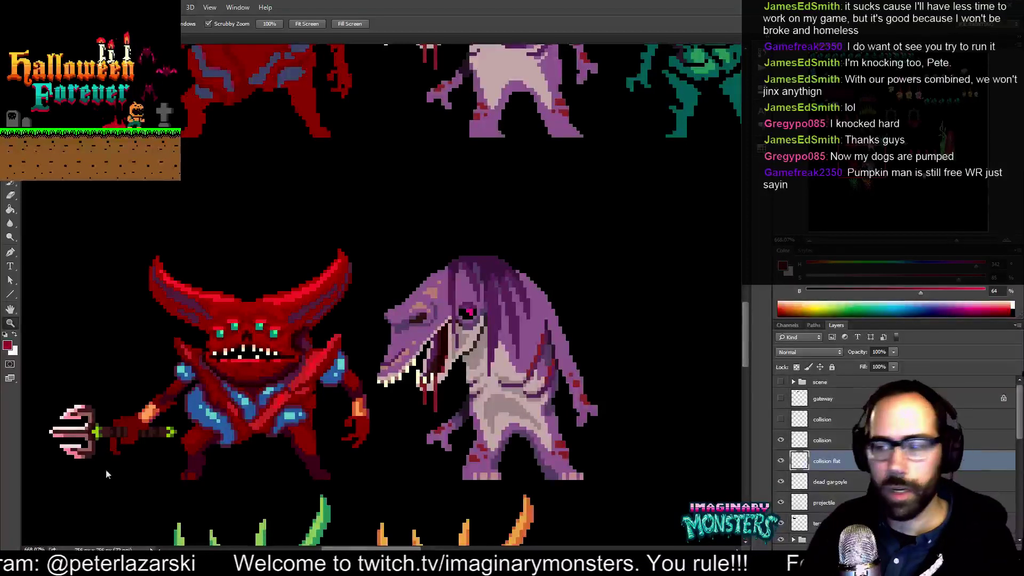
Switch to GameMaker Studio, open the properties of the spr_collision_ground sprite and maximize its window.
left_click(230, 565)
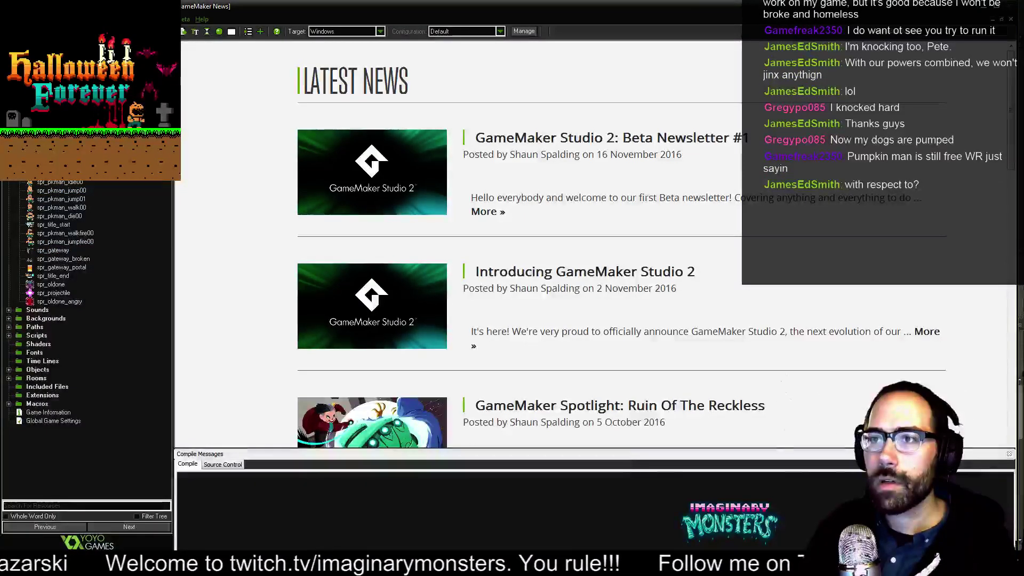
scroll(85, 320, "up", 2)
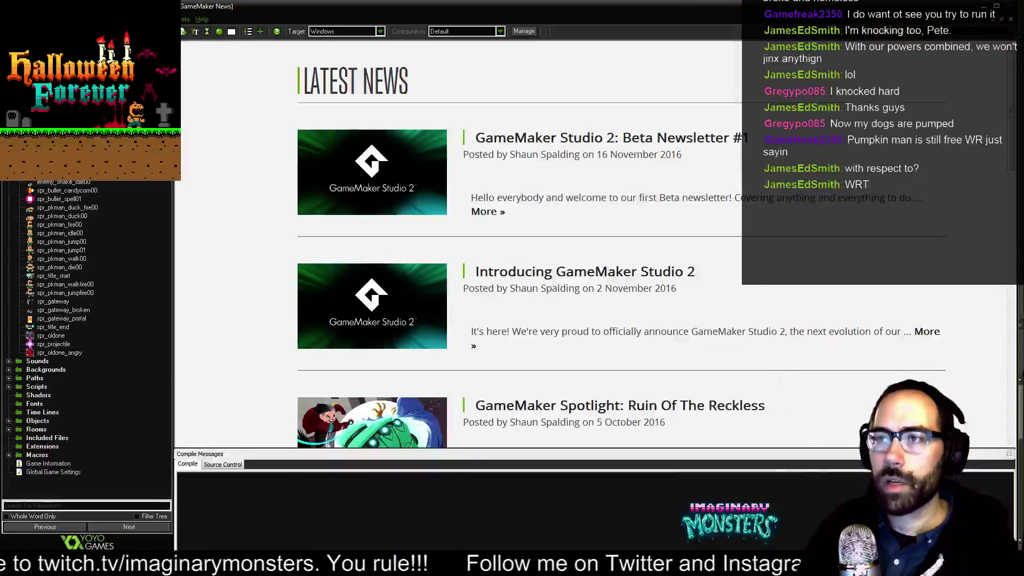
right_click(26, 86)
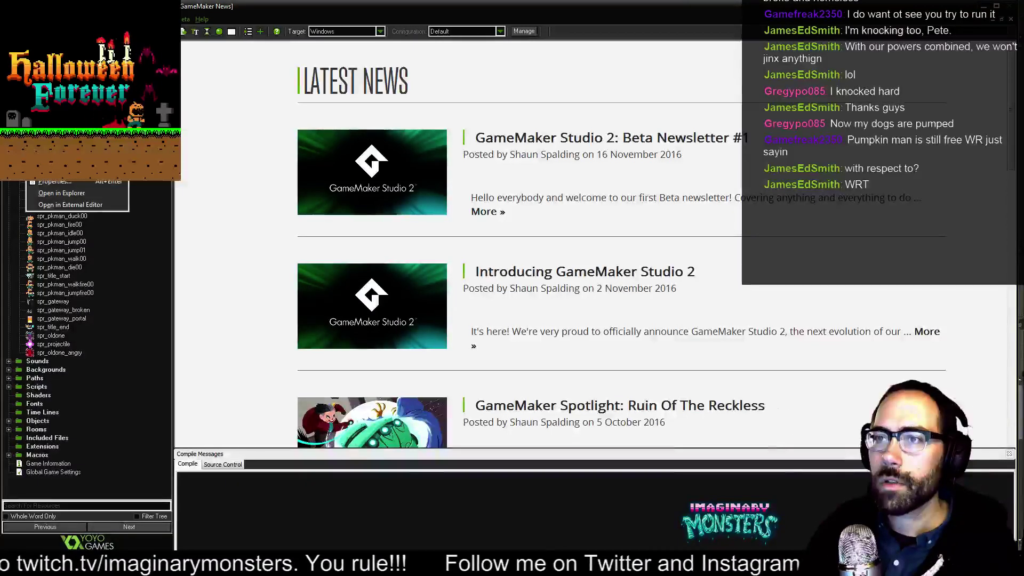
key("Return")
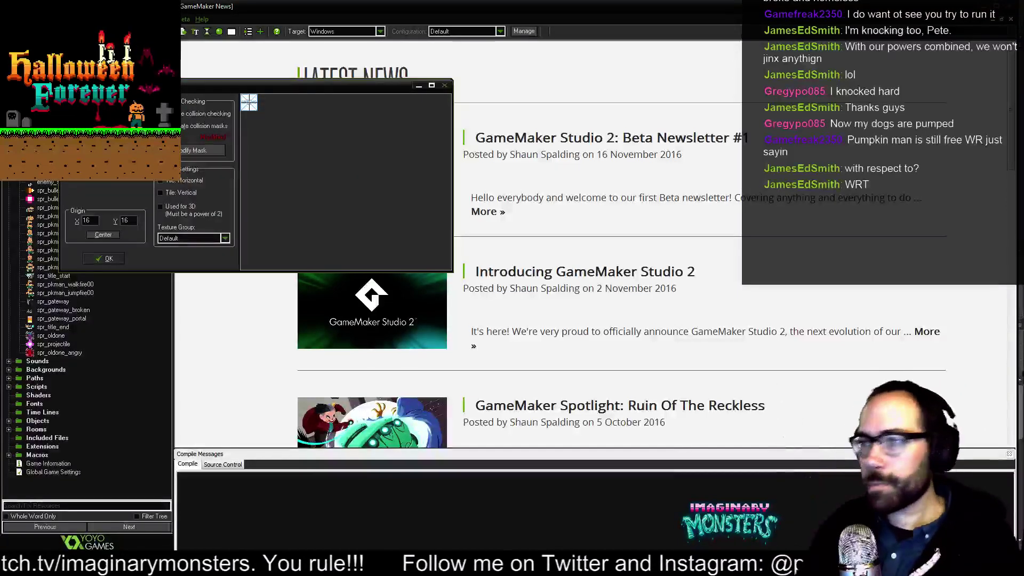
left_click_drag(244, 88, 352, 159)
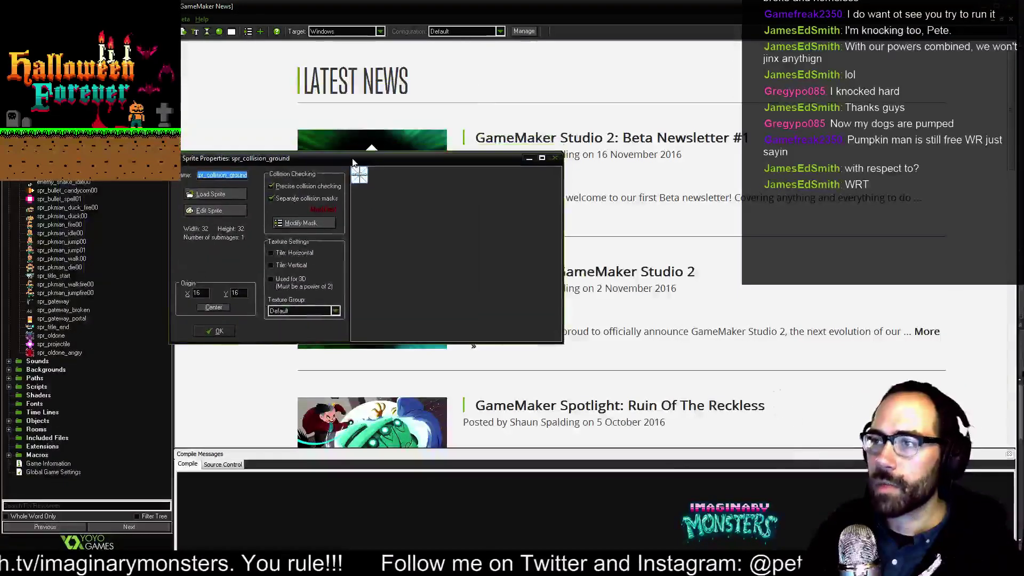
double_click(390, 160)
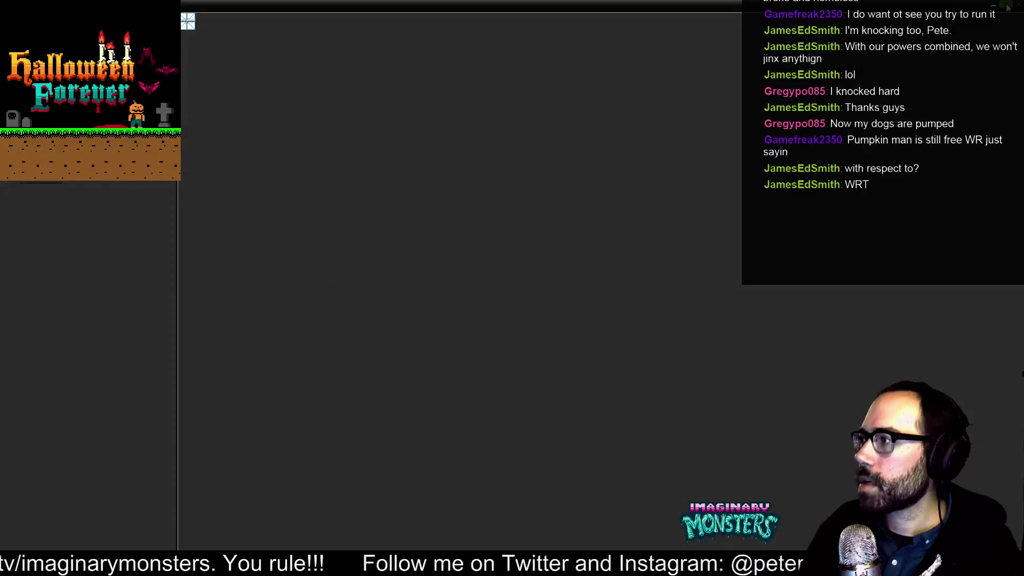
Restore the sprite properties window to normal size, start loading an image for spr_collision_ground and browse to the gargoyle folder under game making.
left_click(1008, 7)
left_click_drag(300, 156, 326, 151)
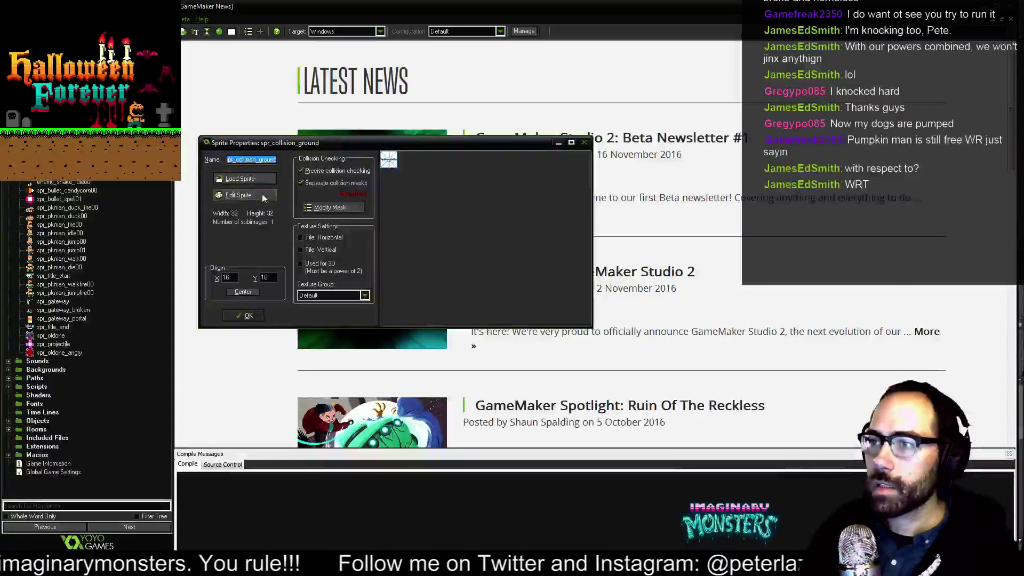
left_click(248, 181)
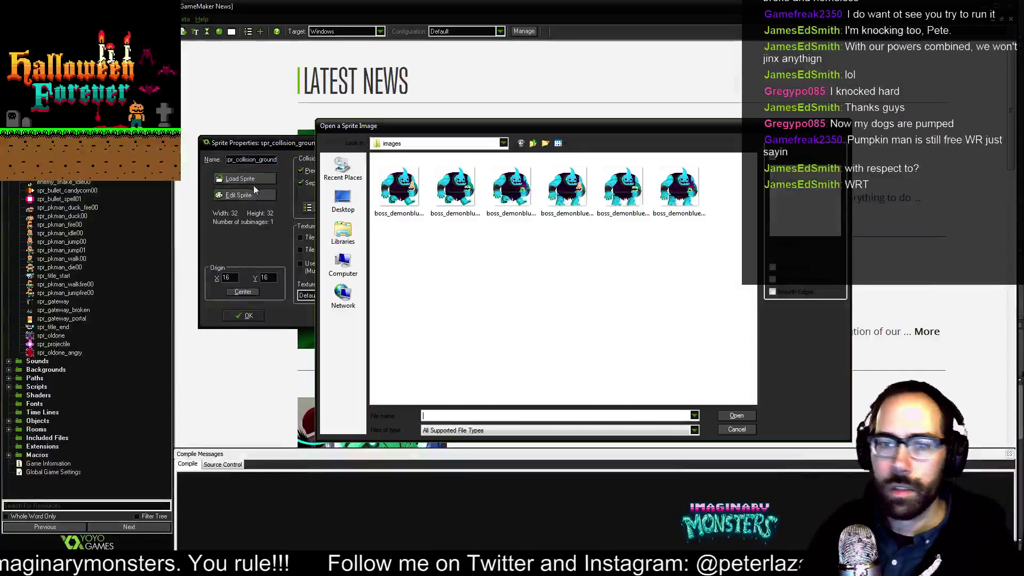
left_click(511, 275)
key("BackSpace")
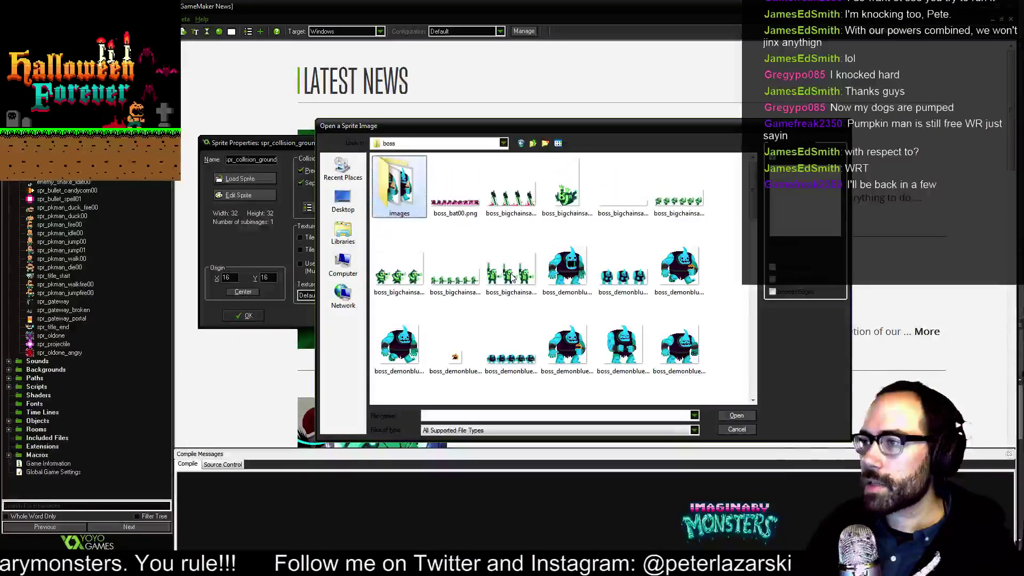
key("BackSpace")
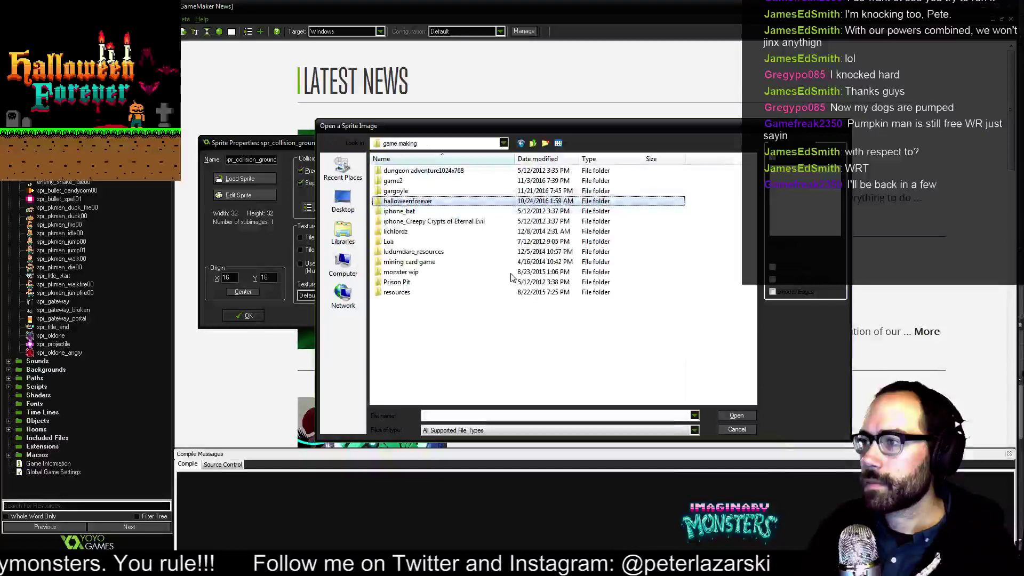
left_click(397, 190)
double_click(397, 191)
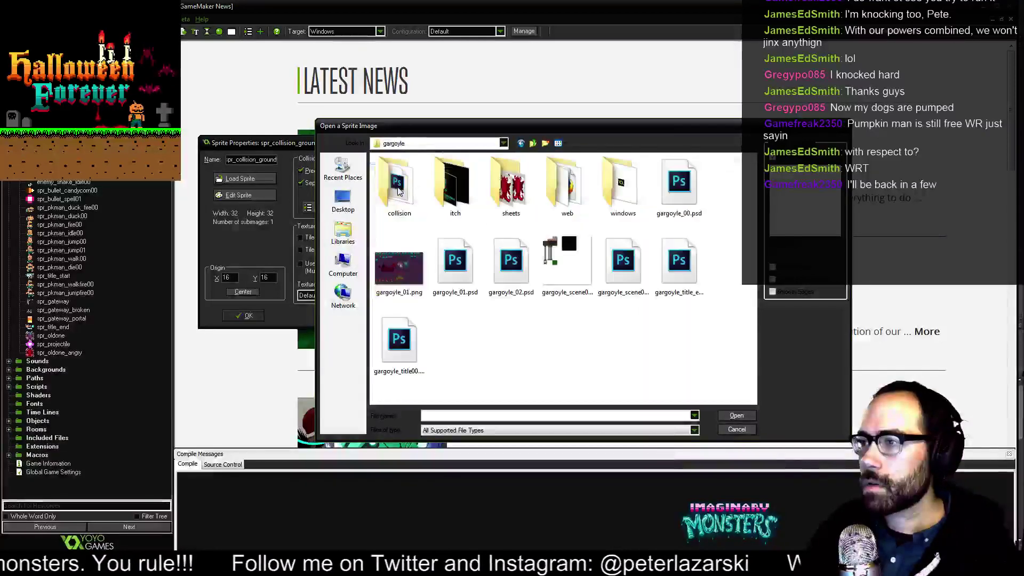
left_click_drag(537, 132, 533, 116)
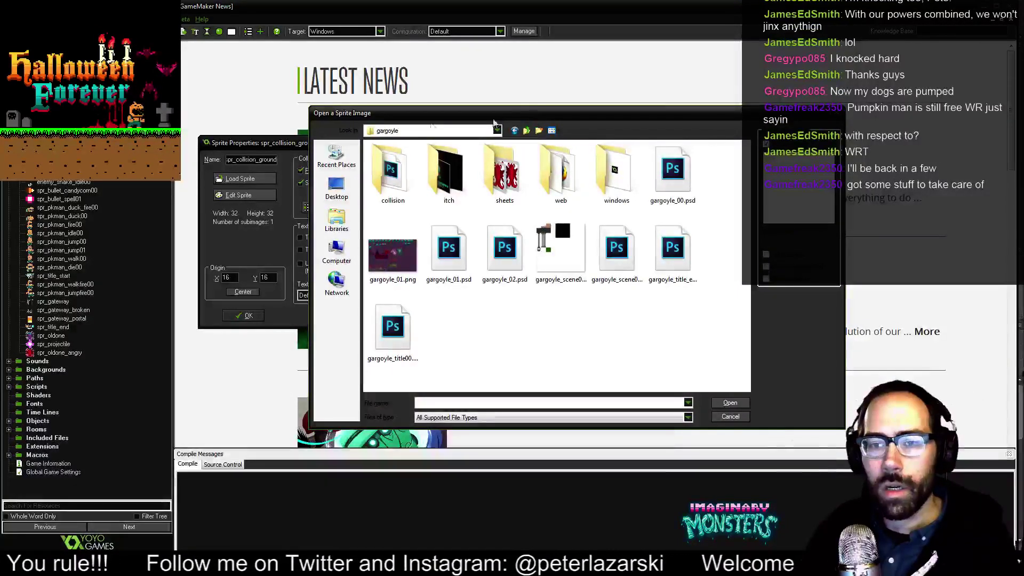
left_click_drag(436, 117, 411, 117)
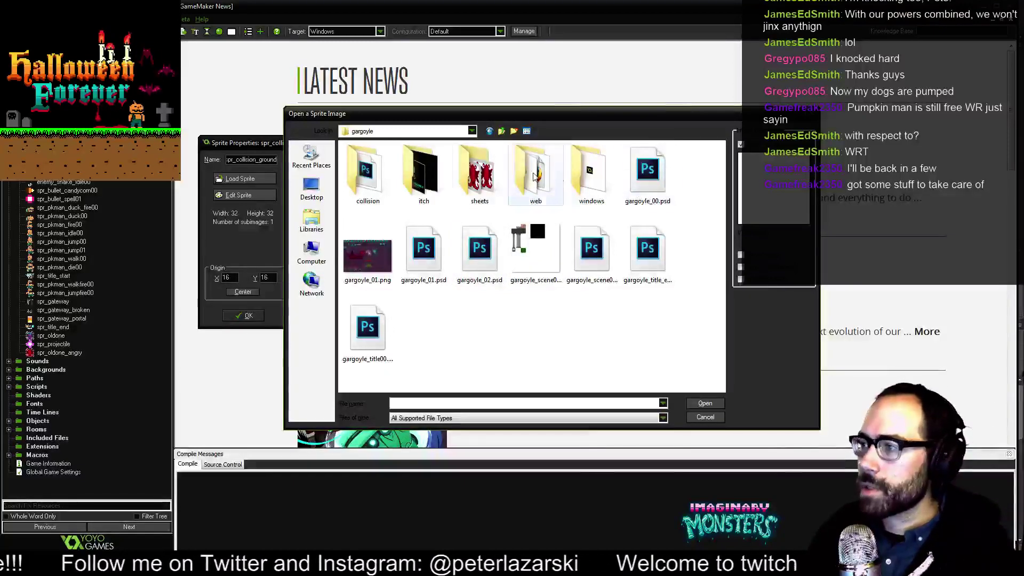
Load col_ground.png from the collision folder's images subfolder into spr_collision_ground and accept the sprite properties.
double_click(380, 171)
double_click(382, 170)
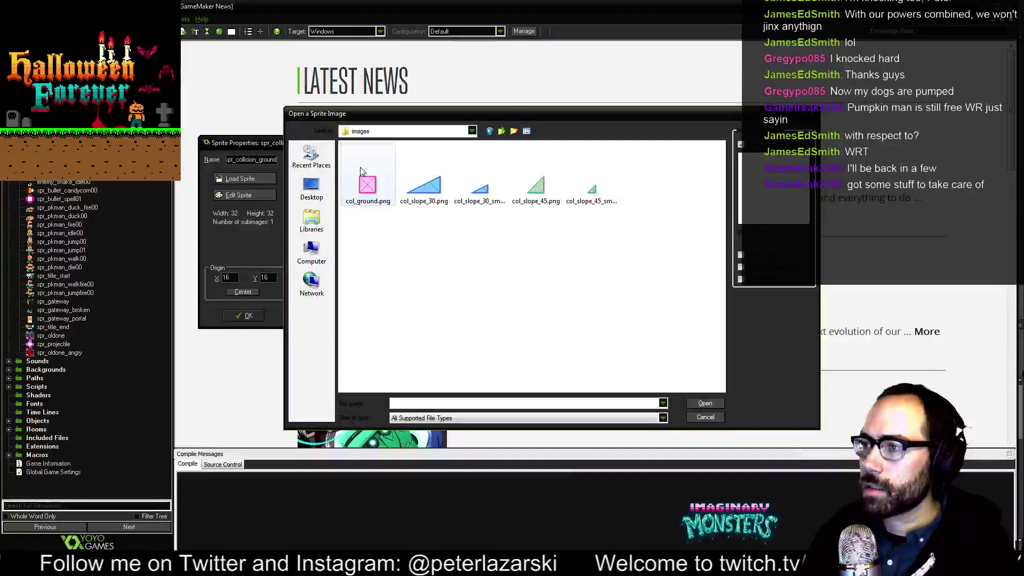
left_click(382, 172)
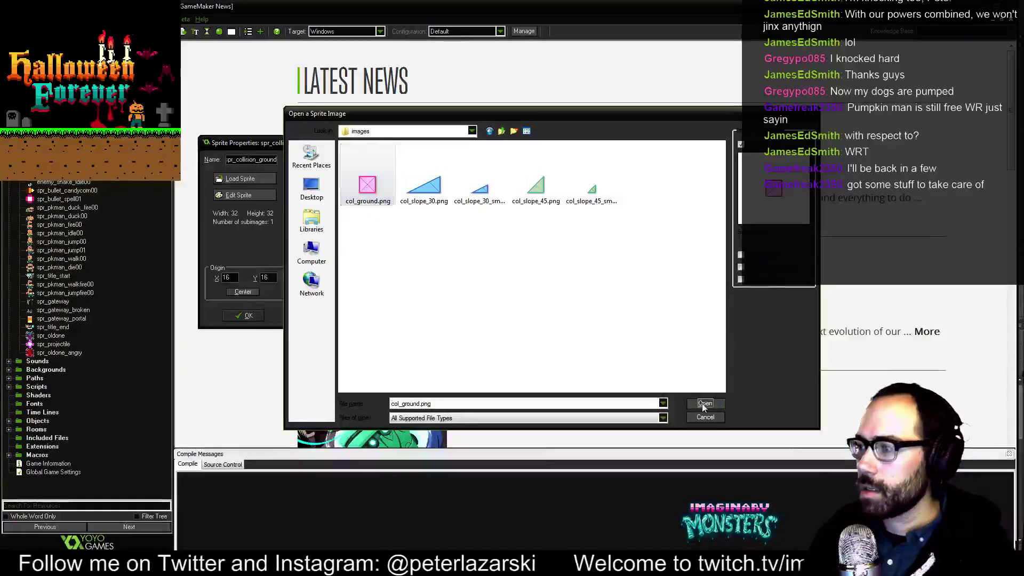
left_click(703, 403)
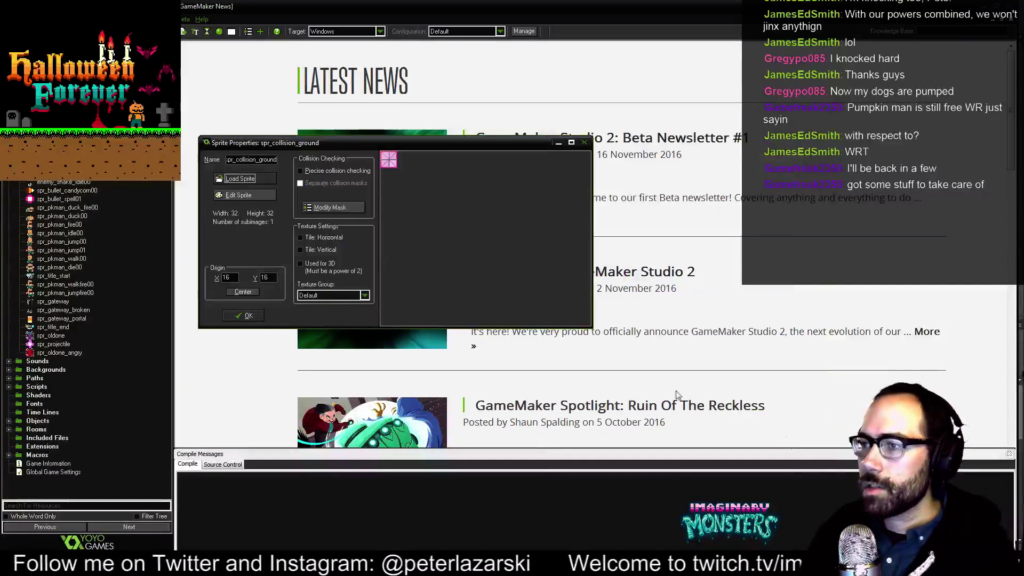
left_click(233, 315)
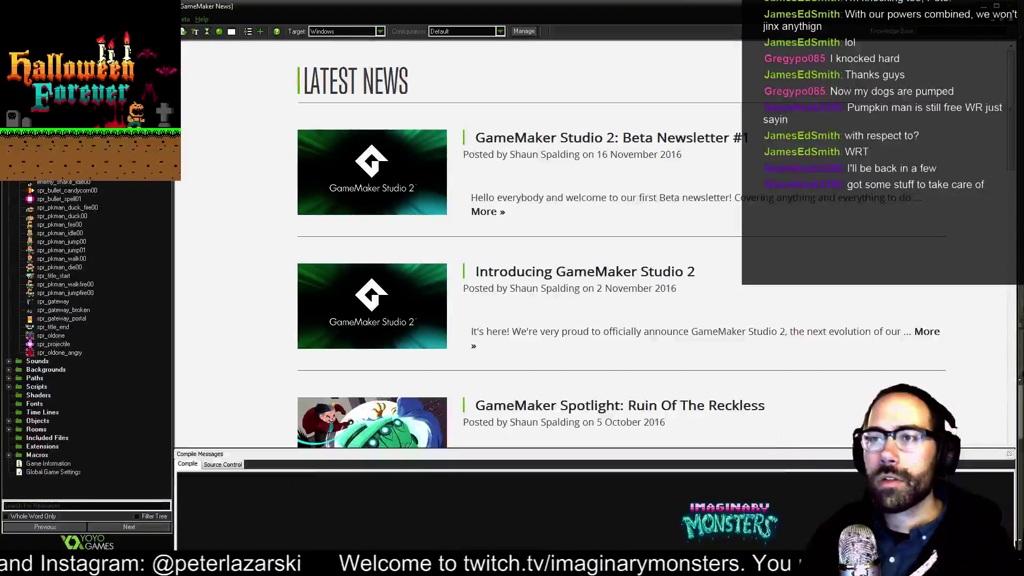
Open the properties of spr_collision_slope1_1 and load col_slope_30.png as its image.
double_click(63, 114)
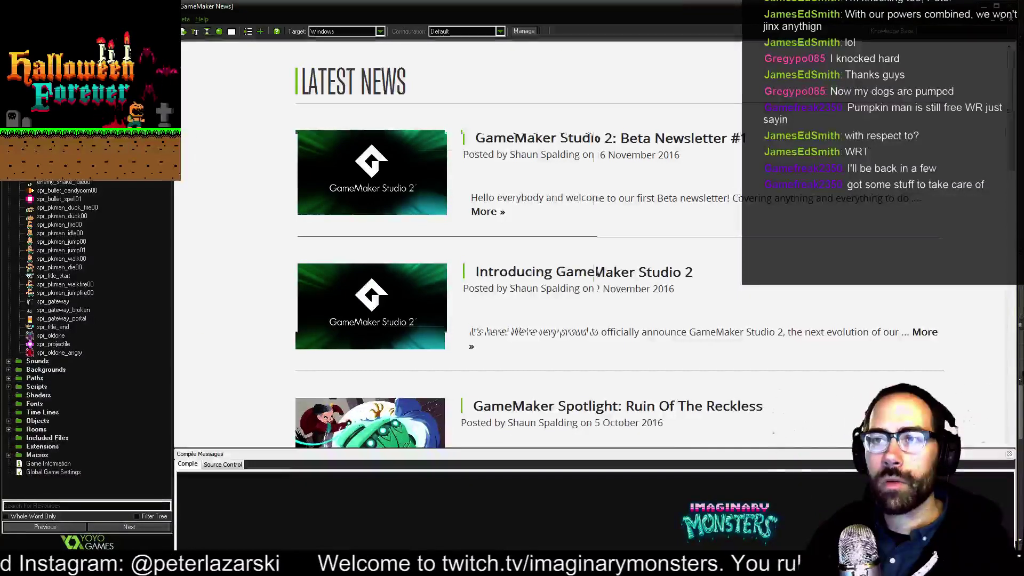
mouse_move(333, 143)
left_mouse_down()
mouse_move(306, 141)
mouse_move(327, 143)
left_mouse_up()
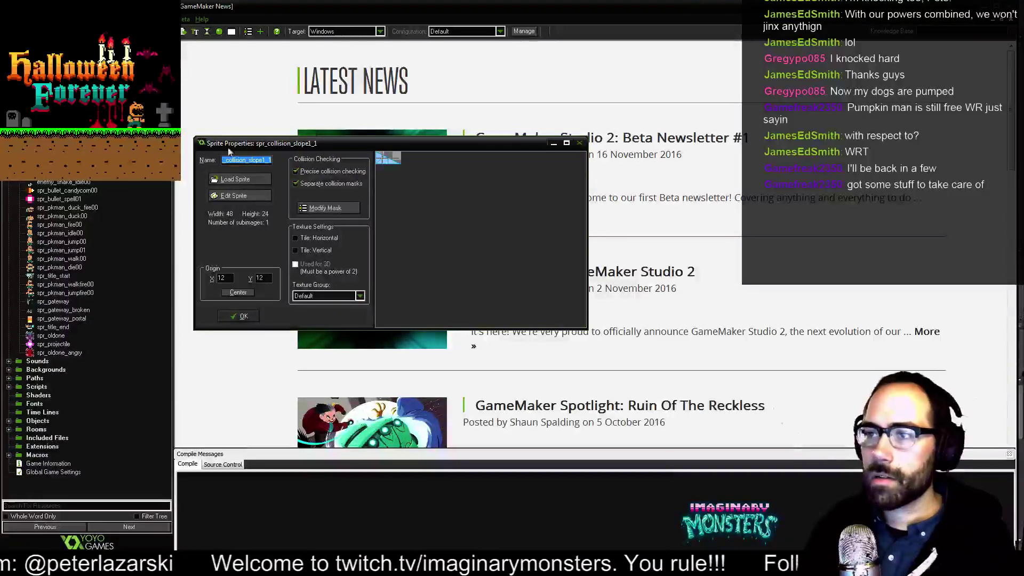
left_click(235, 180)
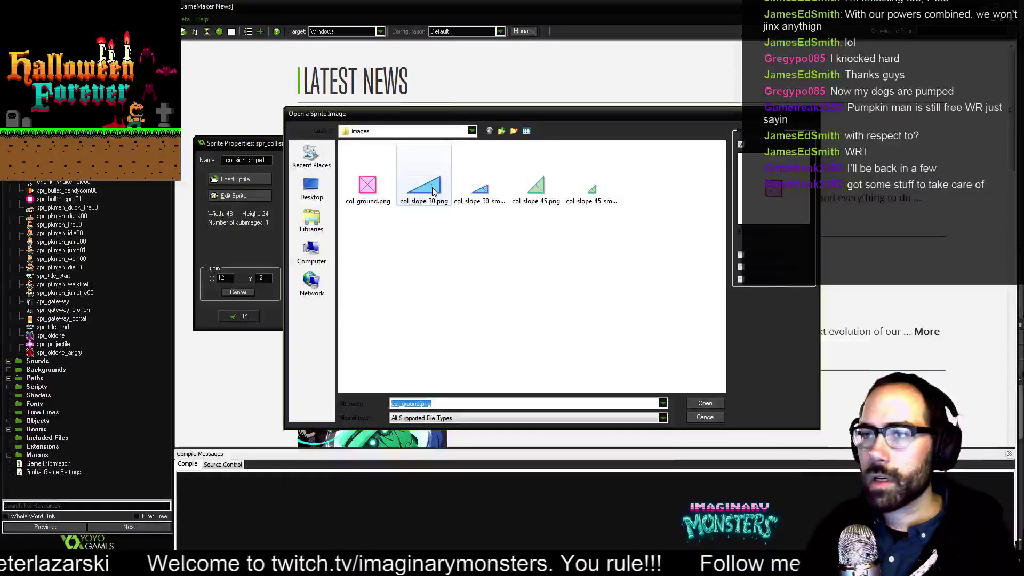
left_click(433, 191)
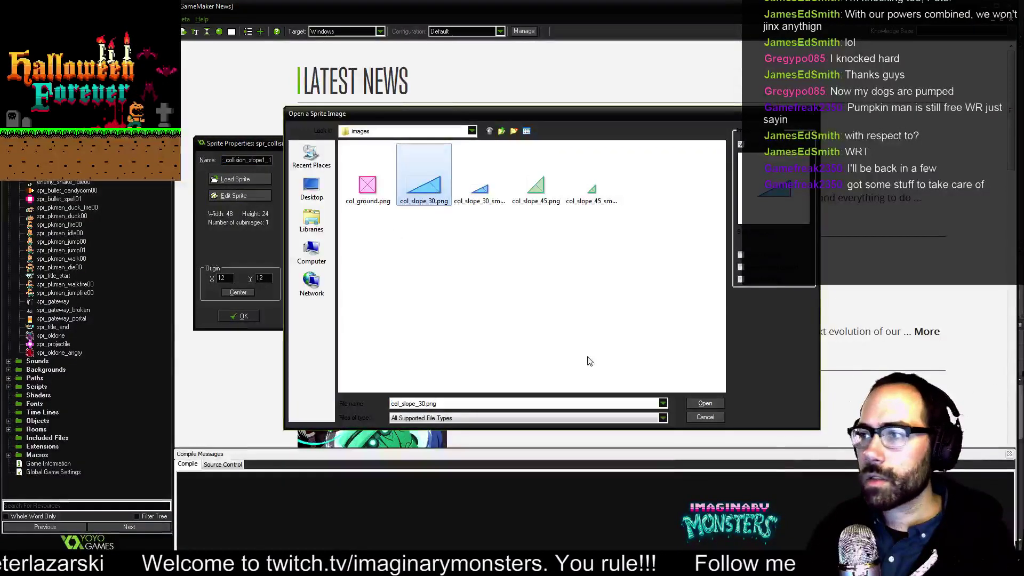
left_click(706, 403)
Rename the slope sprite to spr_collision_slope_30 and accept its properties.
left_click(249, 161)
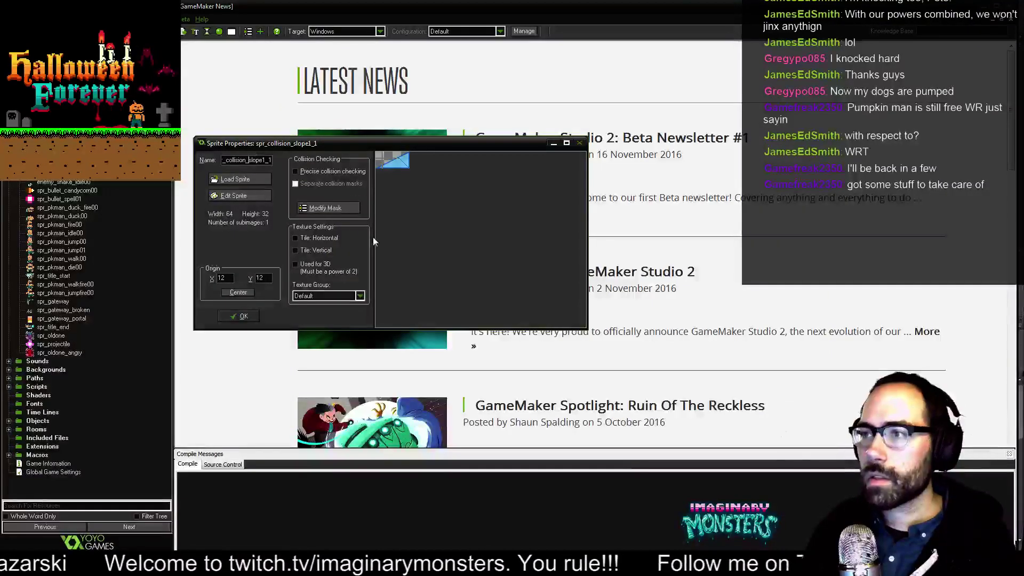
key("End")
key("shift+Left")
key("shift+Left")
key("shift+Left")
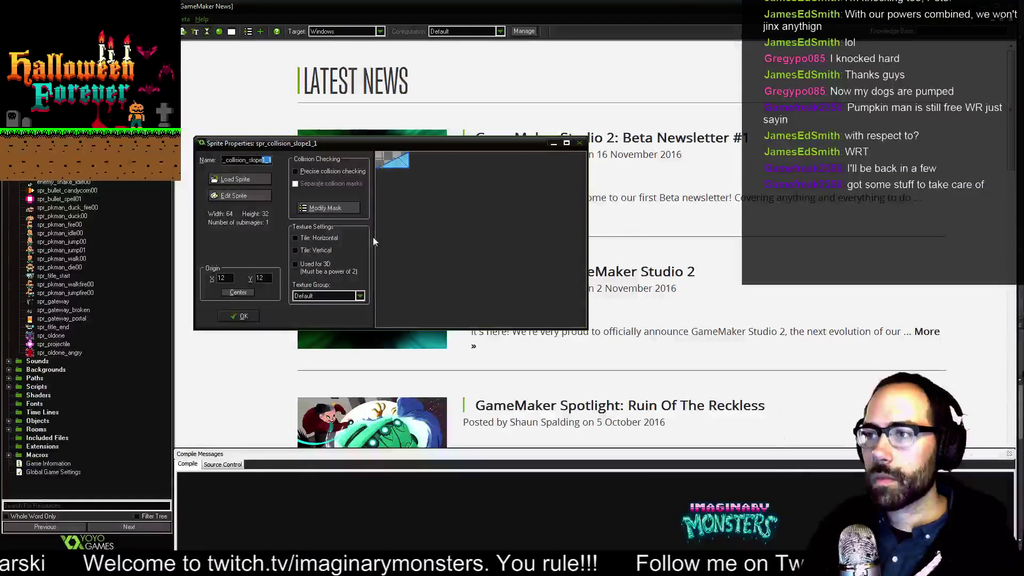
type("_30")
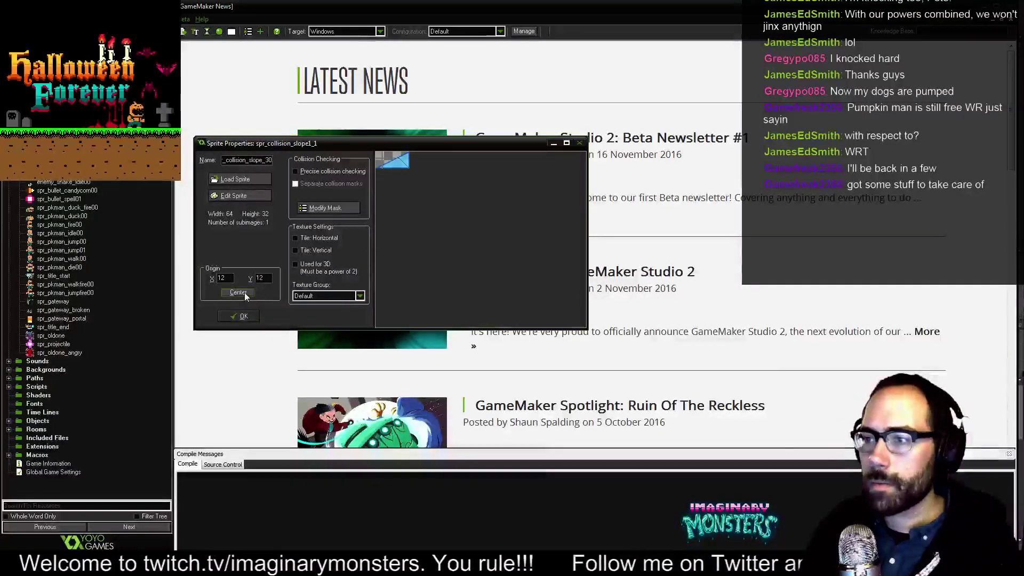
left_click(242, 316)
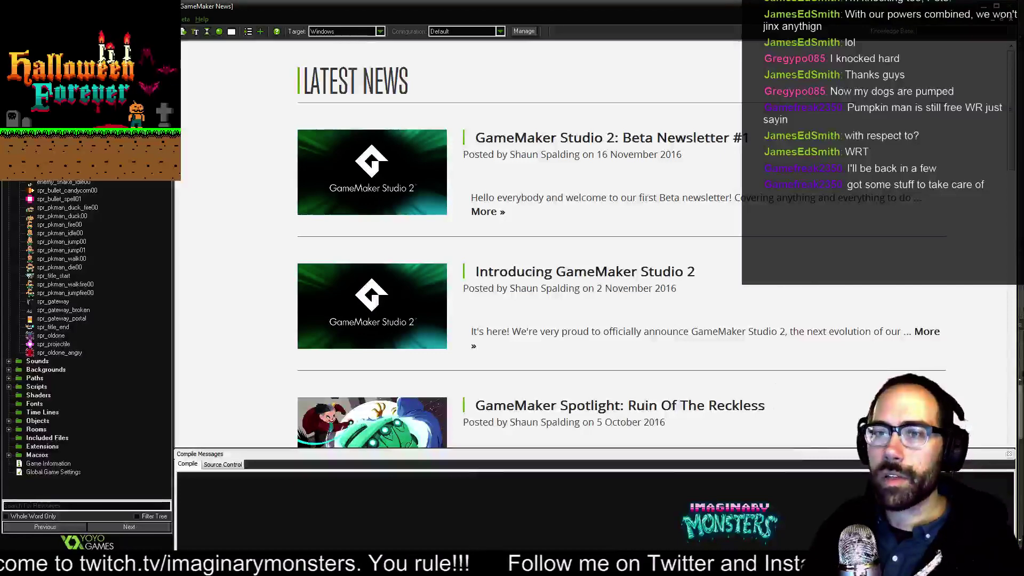
Rename the spr_collision_ground sprite to spr_coll_ground.
double_click(64, 160)
left_click(236, 160)
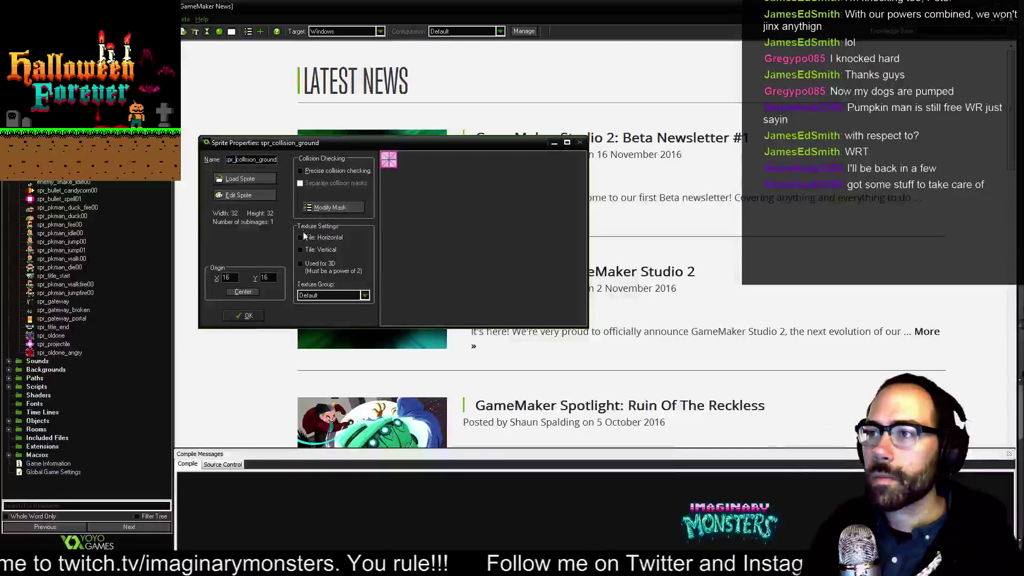
key("Right")
key("Right")
key("Right")
key("Right")
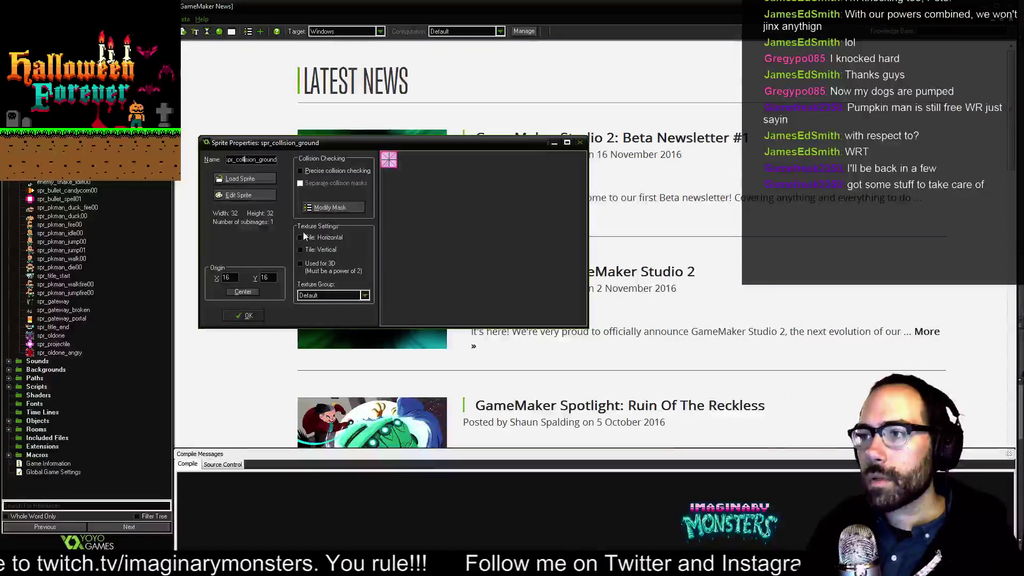
key("Delete")
key("Delete")
key("Delete")
key("Delete")
key("Delete")
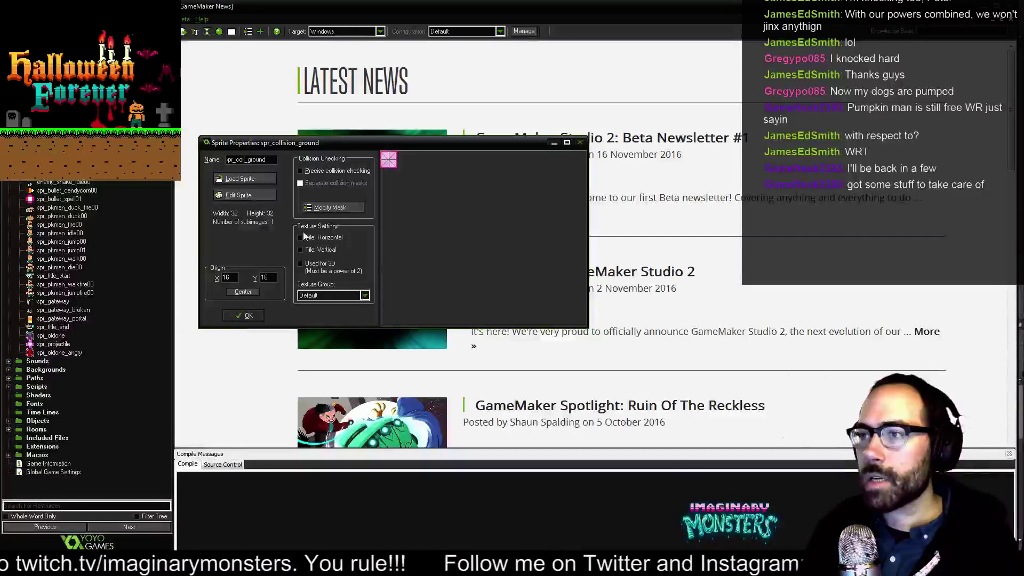
key("Return")
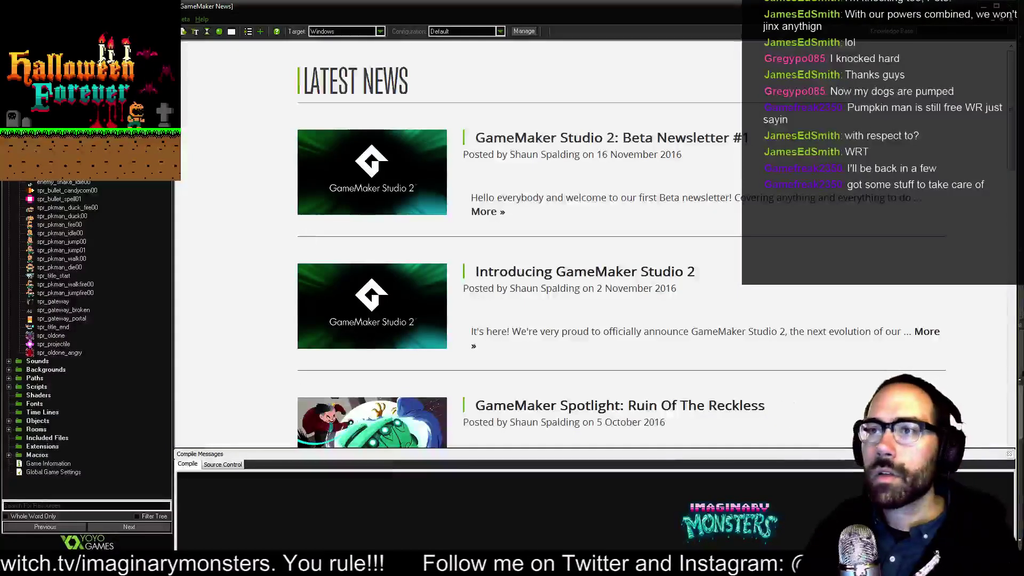
Shorten the word "collision" in the name of the spr_collision_kill sprite and accept its properties.
double_click(62, 80)
left_click(255, 160)
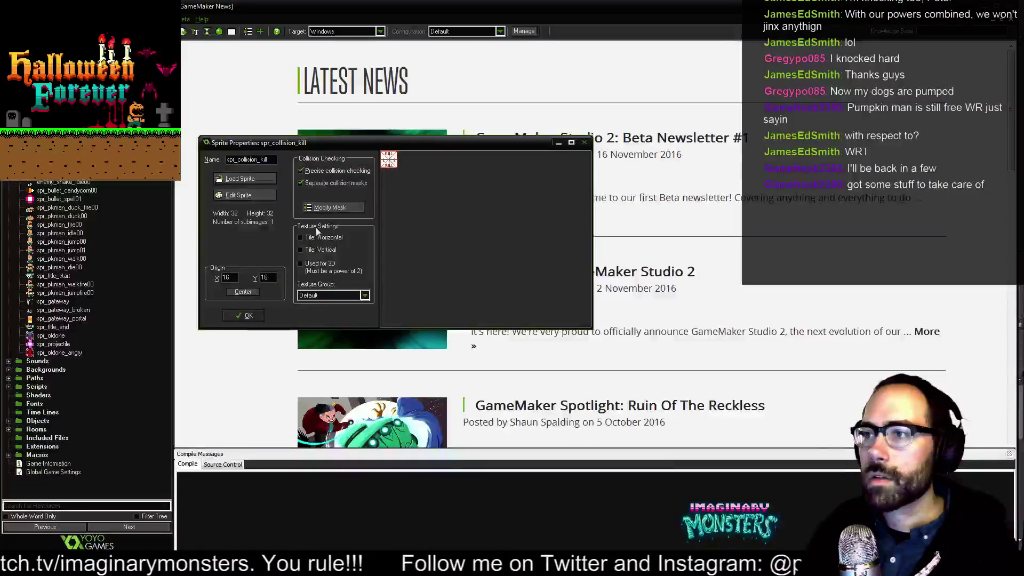
key("BackSpace")
key("BackSpace")
key("BackSpace")
key("BackSpace")
key("BackSpace")
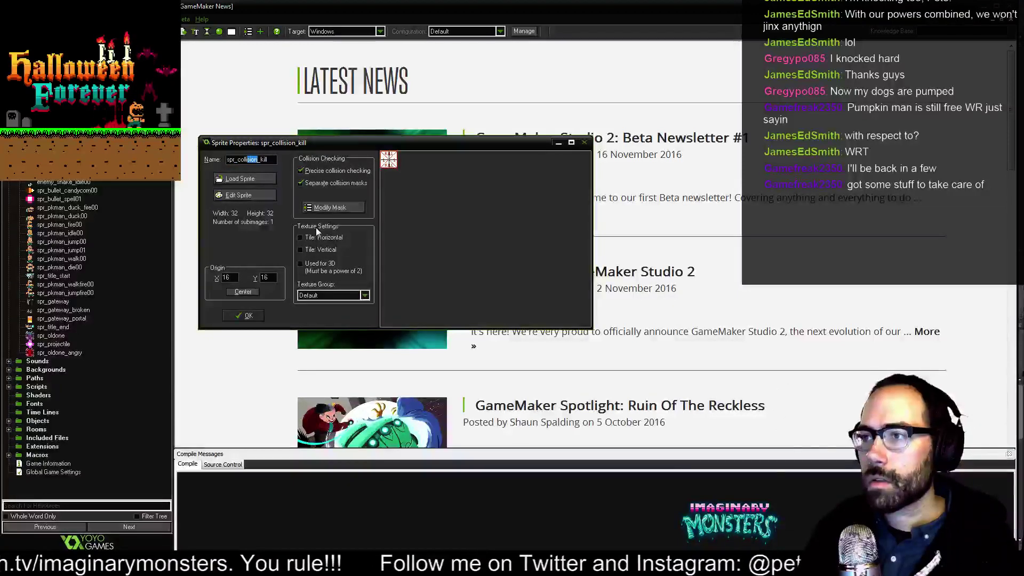
key("Return")
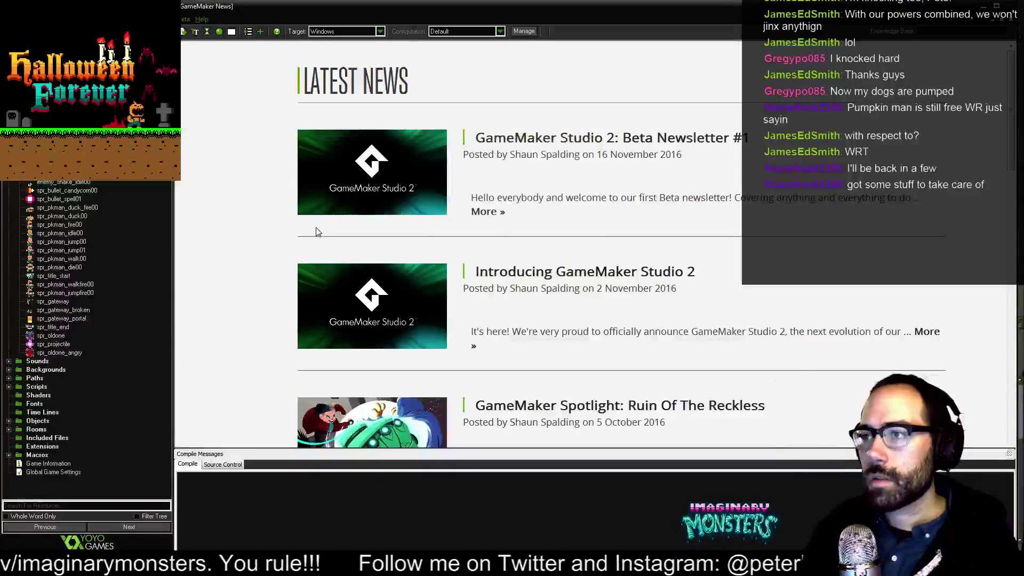
Rename the spr_collision_kill2 sprite to spr_col_kill2.
double_click(62, 88)
left_click(252, 159)
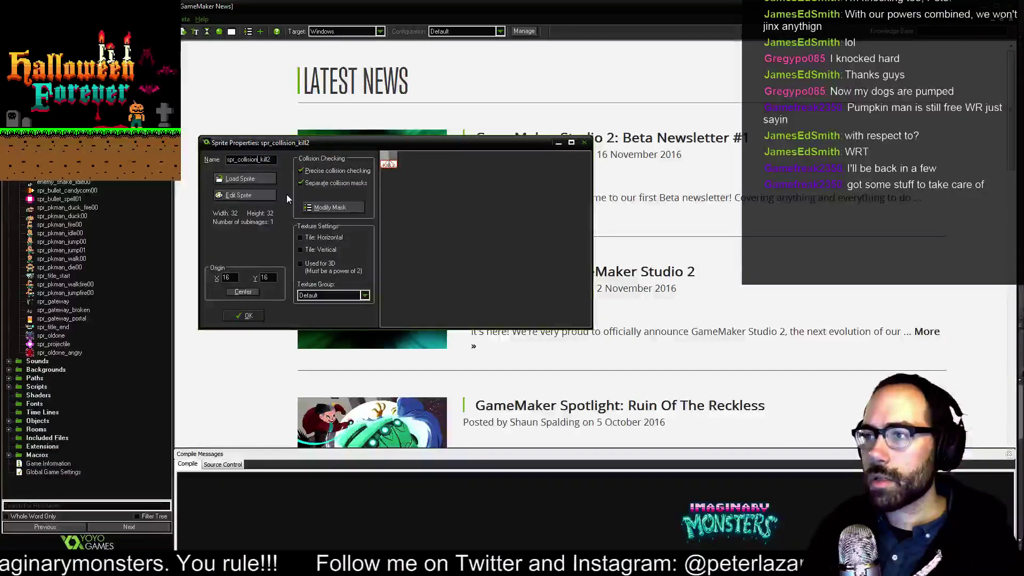
key("shift+Left")
key("shift+Left")
key("shift+Left")
key("shift+Left")
key("shift+Left")
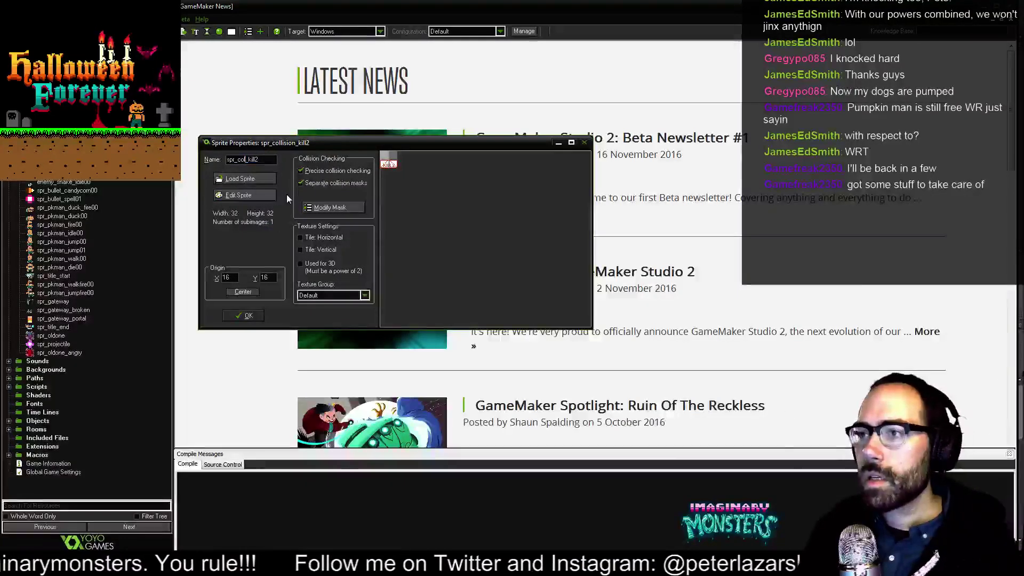
key("Return")
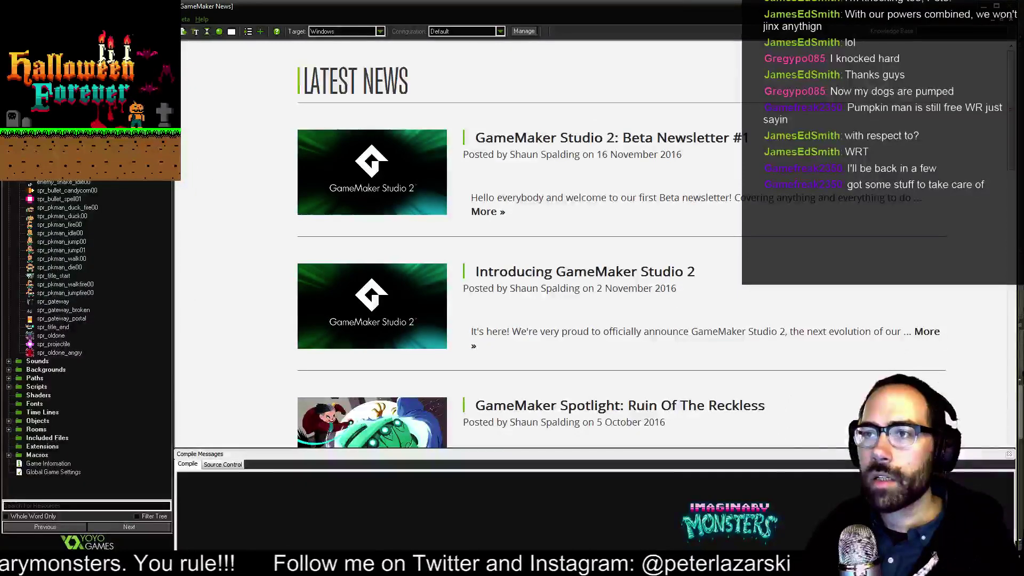
Rename the spr_collision_slope_30 sprite to spr_col_slope_30, copy the new name and accept the properties.
double_click(64, 147)
left_click_drag(271, 160, 247, 159)
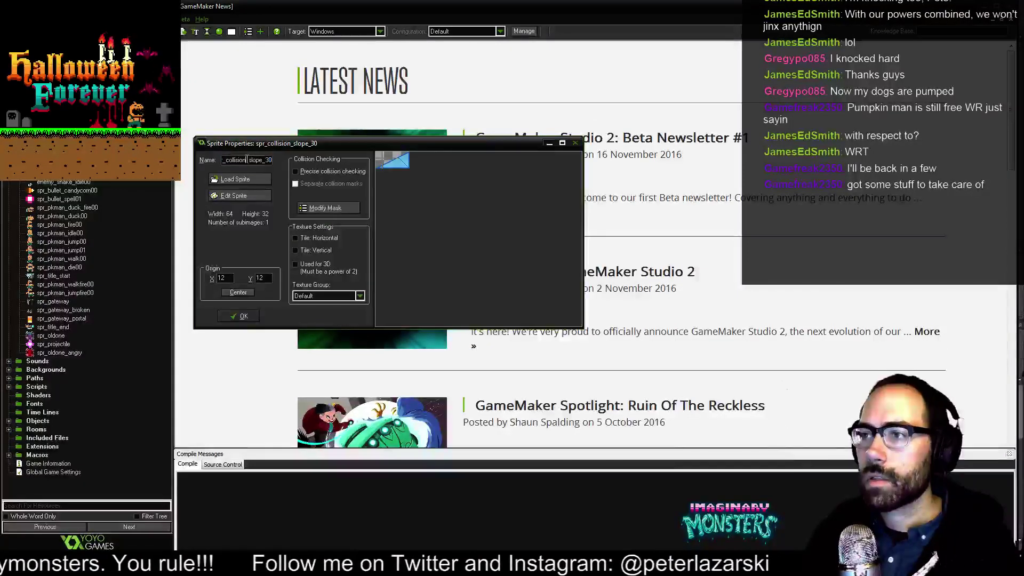
key("shift+Left")
key("shift+Left")
key("shift+Left")
key("shift+Left")
key("shift+Left")
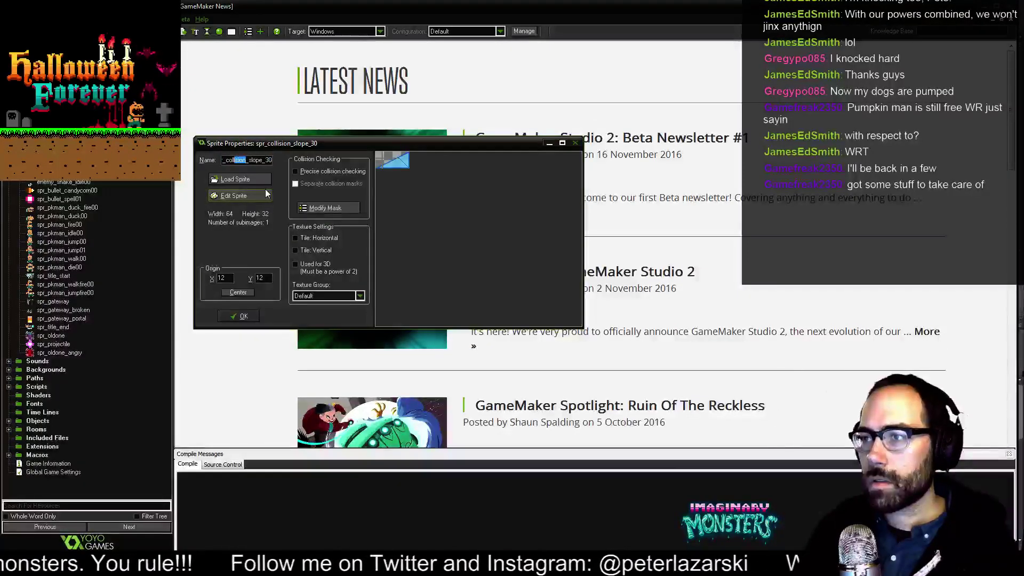
type("coll")
key("BackSpace")
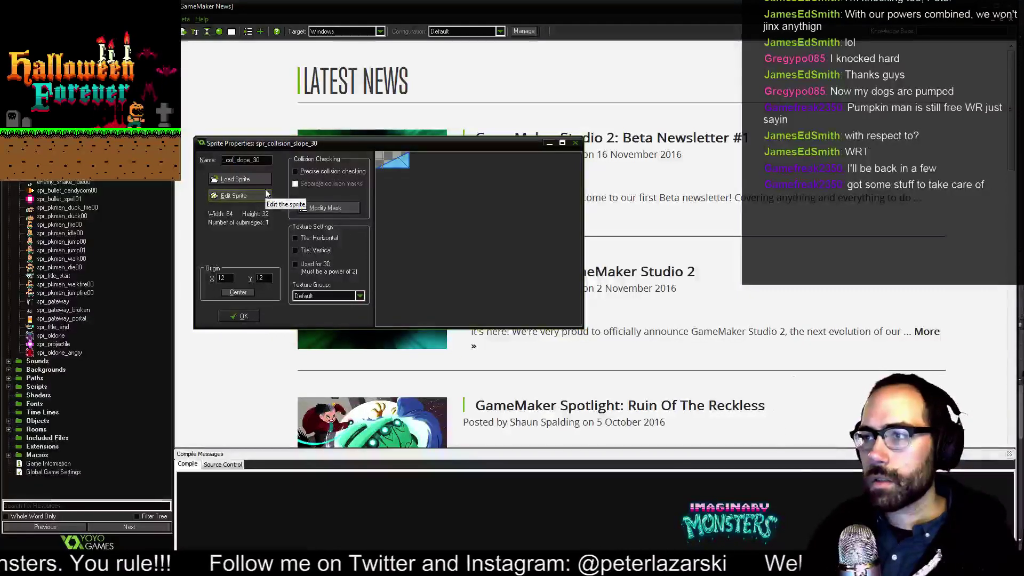
key("ctrl+a")
key("ctrl+c")
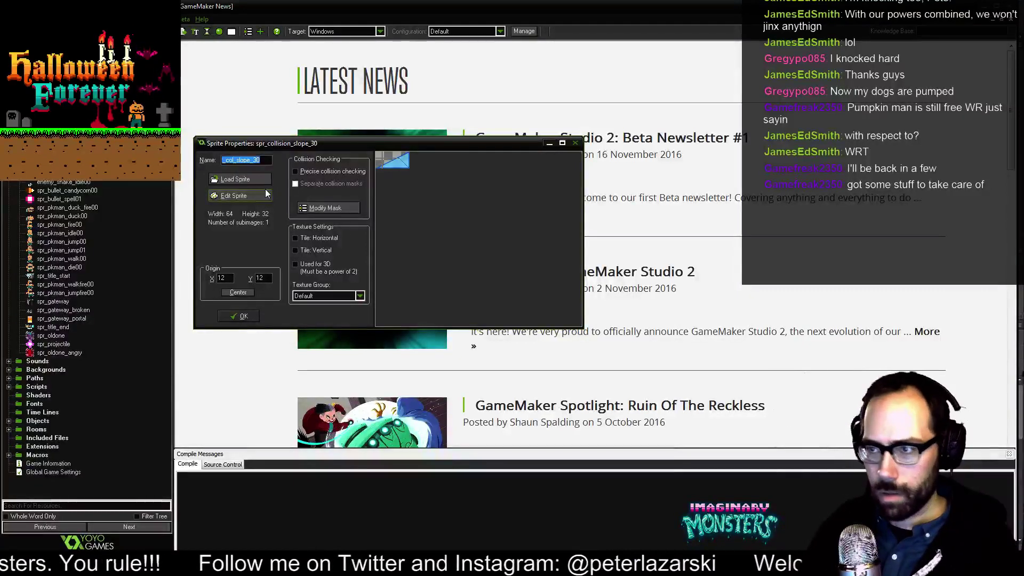
left_click(243, 315)
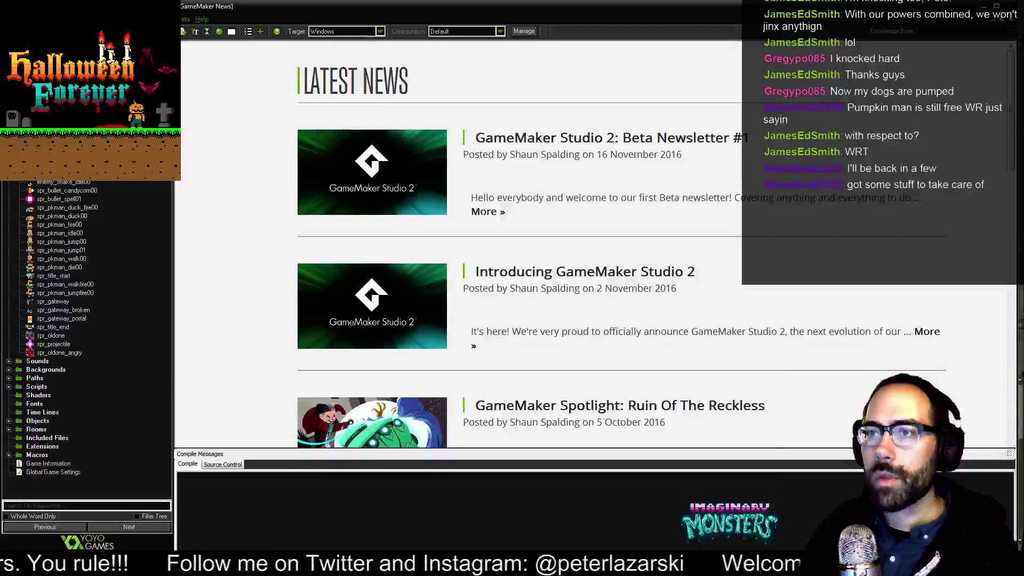
Duplicate the spr_col_slope_30 sprite and name the copy spr_col_slope_30_small.
right_click(23, 112)
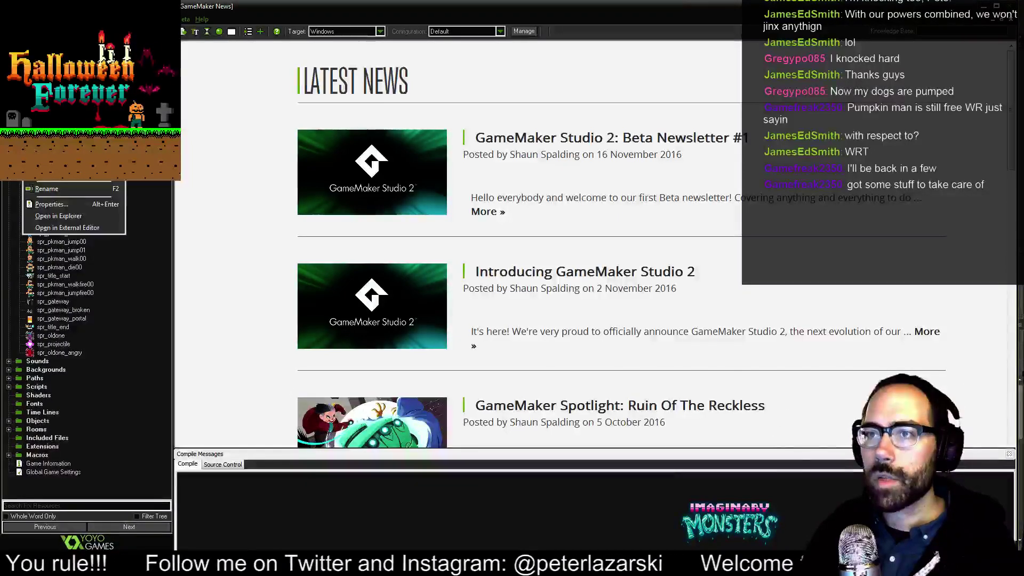
left_click(49, 131)
key("ctrl+v")
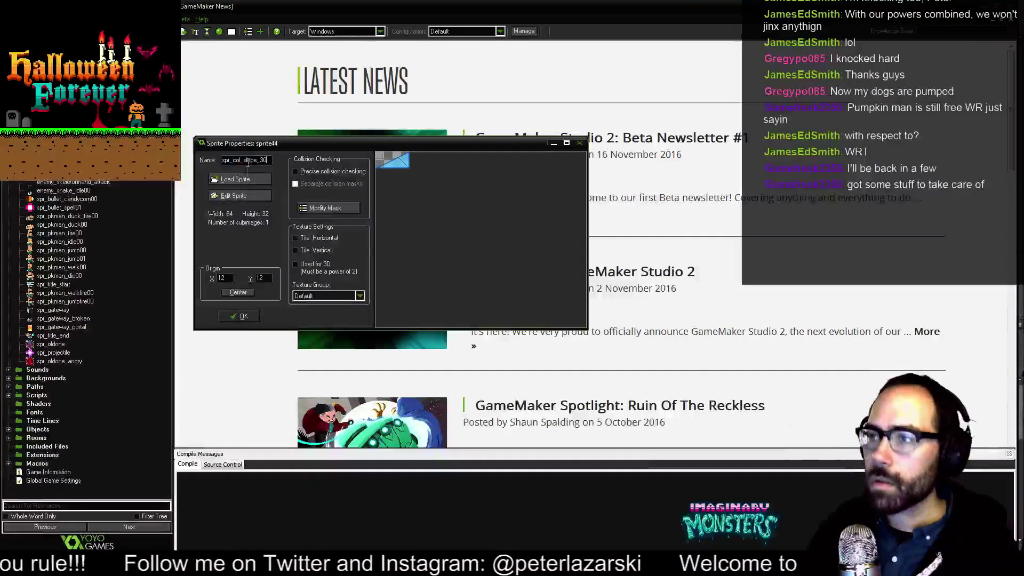
type("_s")
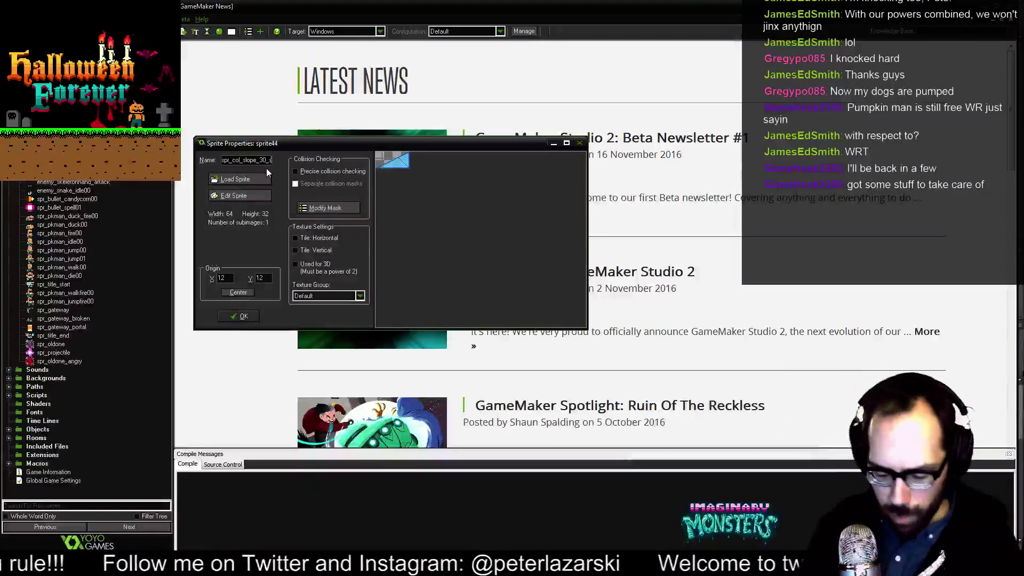
type("mall")
Load the small 30-degree slope image from the images folder into spr_col_slope_30_small and accept the properties.
left_click(226, 179)
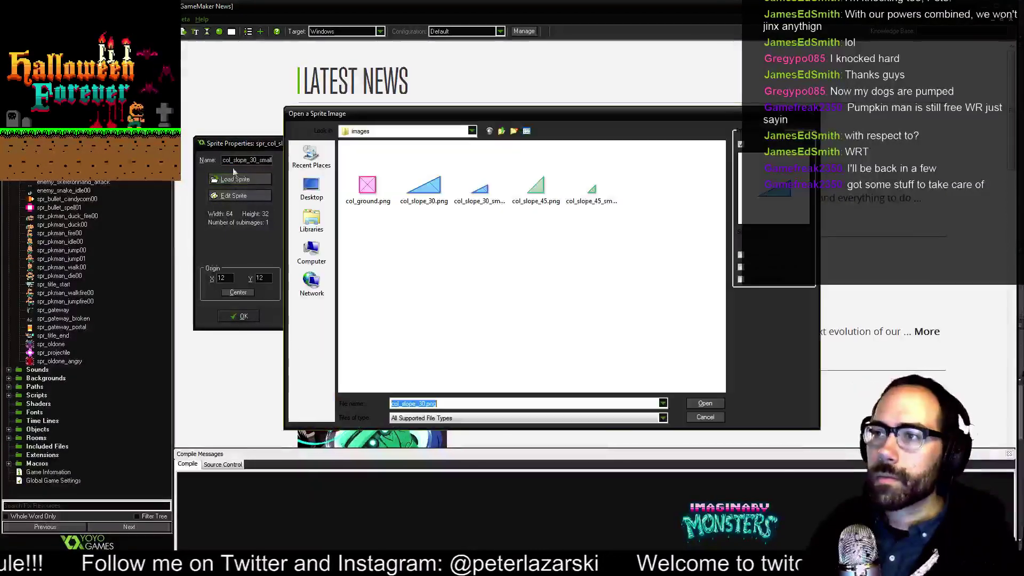
left_click(479, 187)
left_click(704, 404)
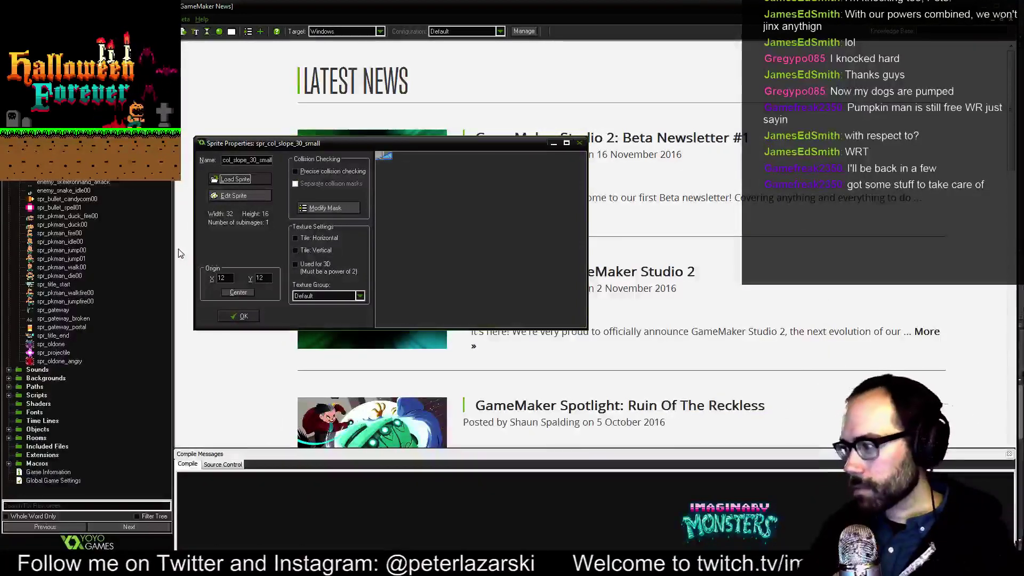
left_click(244, 318)
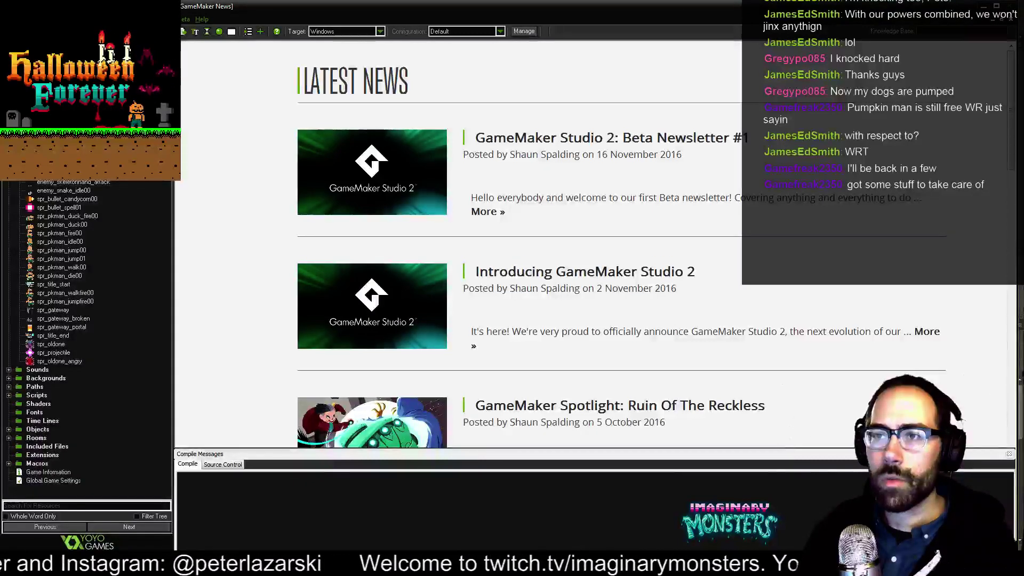
Check the properties of the spr_collision_slope1_2 sprite and delete that sprite from the project.
double_click(64, 123)
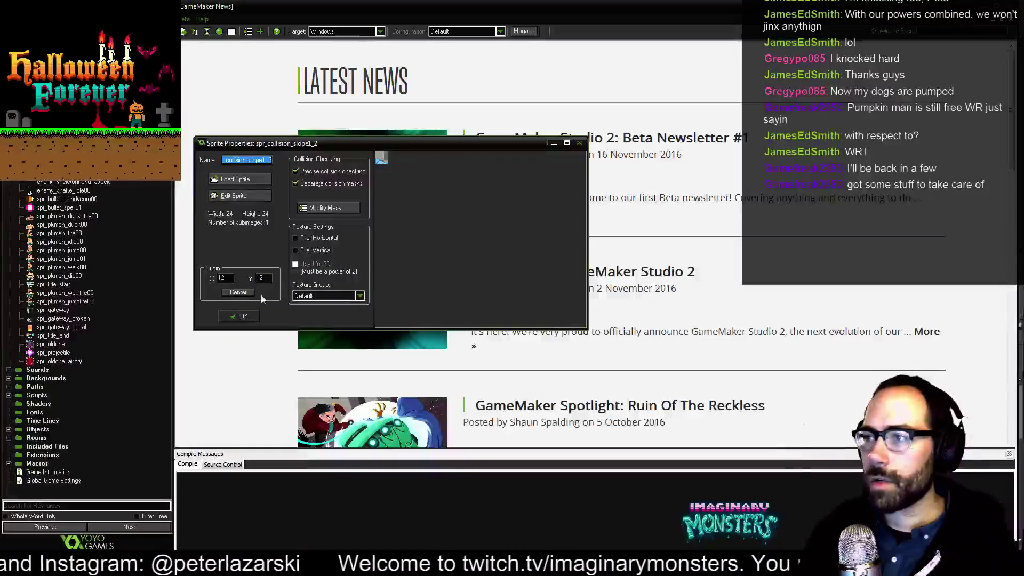
left_click(240, 316)
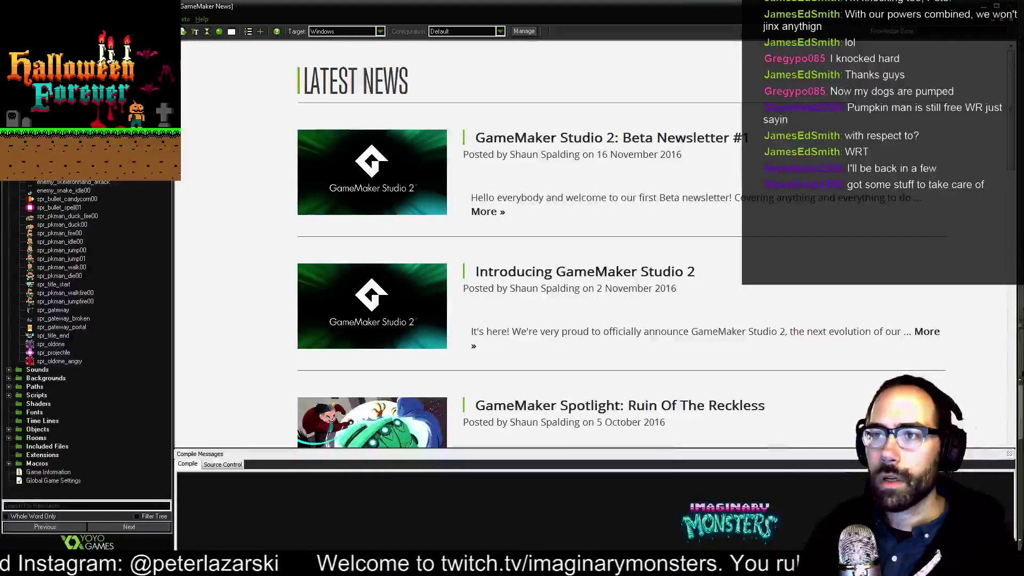
right_click(64, 140)
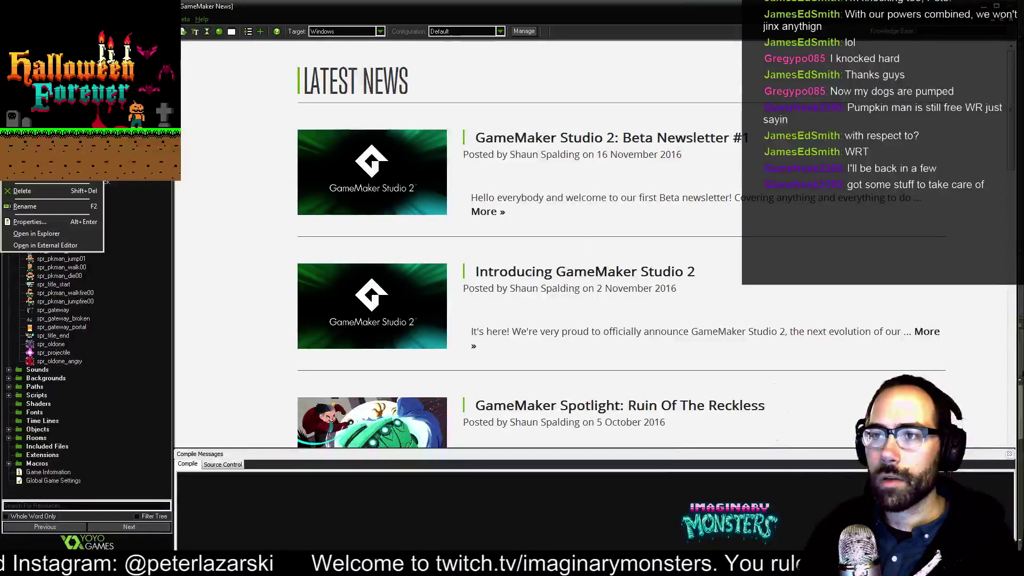
left_click(29, 193)
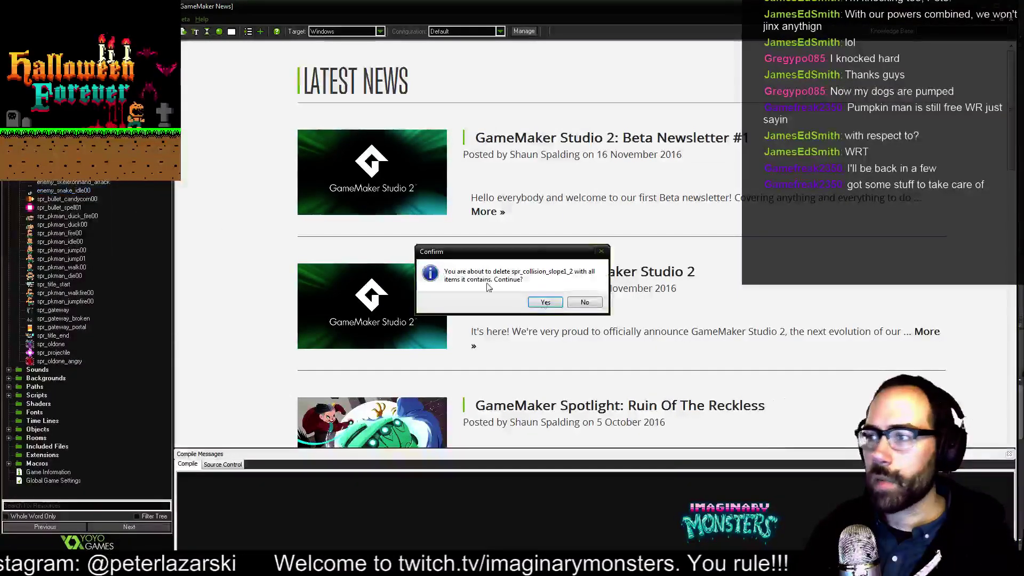
left_click(557, 302)
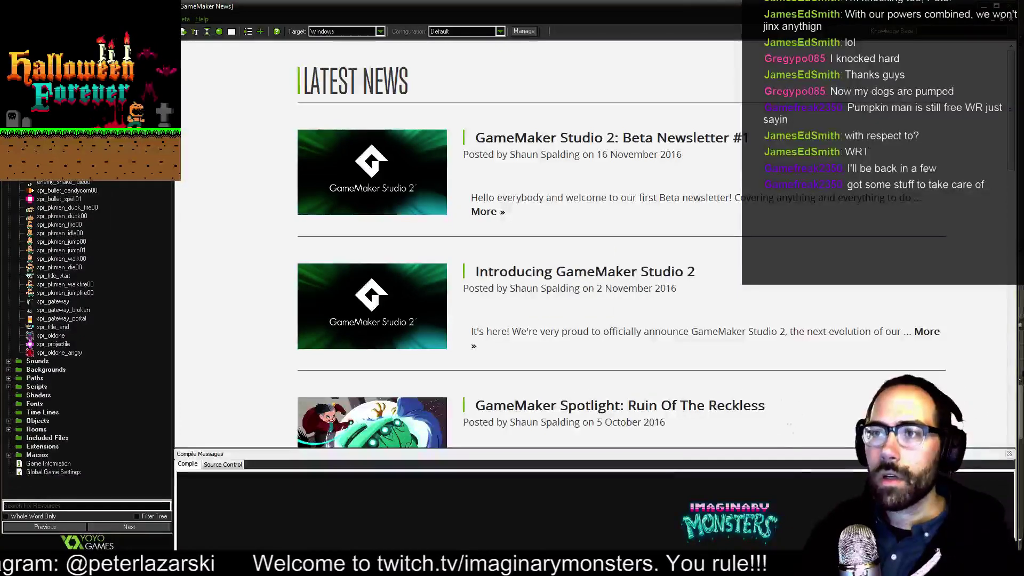
Rename the spr_collision_slope2 sprite to spr_col_slope_45 and accept its properties.
double_click(58, 154)
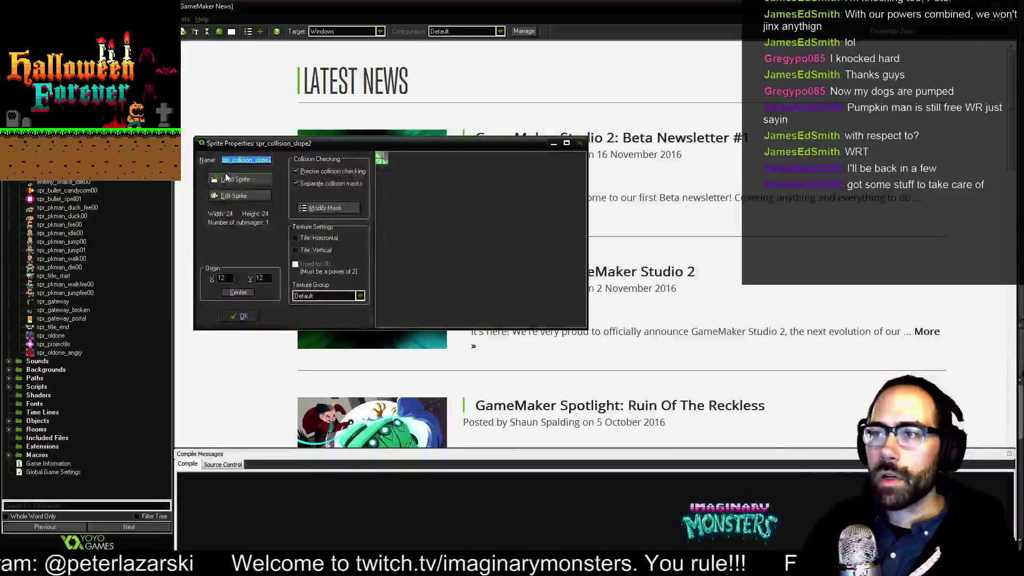
left_click(244, 163)
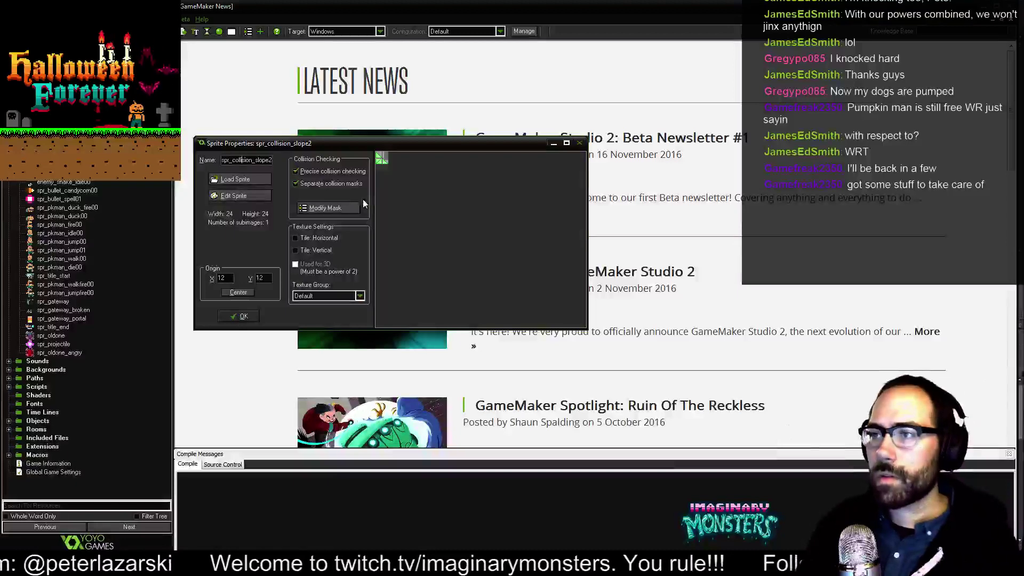
key("BackSpace")
key("BackSpace")
key("BackSpace")
key("BackSpace")
key("BackSpace")
key("BackSpace")
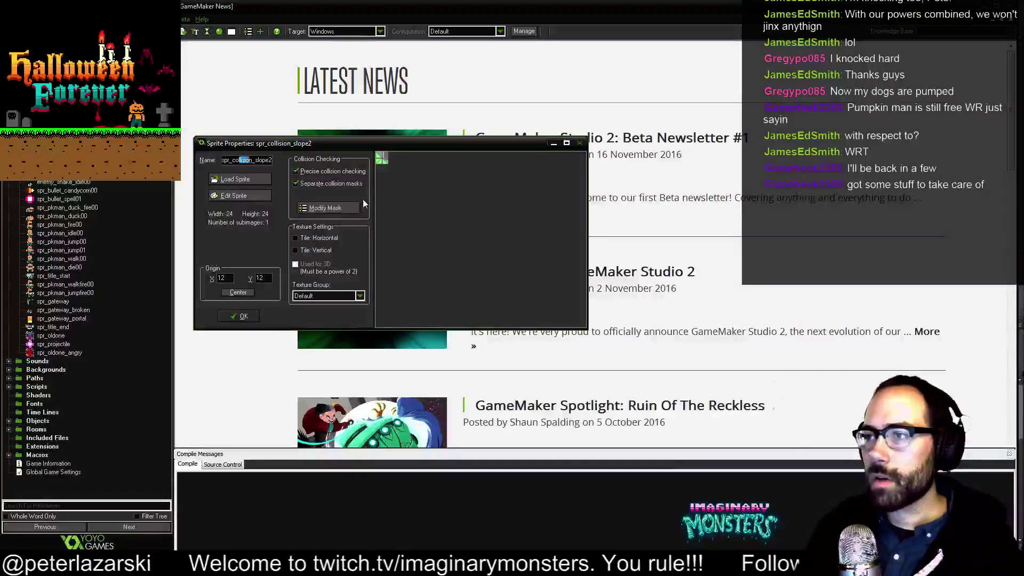
key("Right")
key("Right")
key("Right")
key("Right")
key("Right")
key("Right")
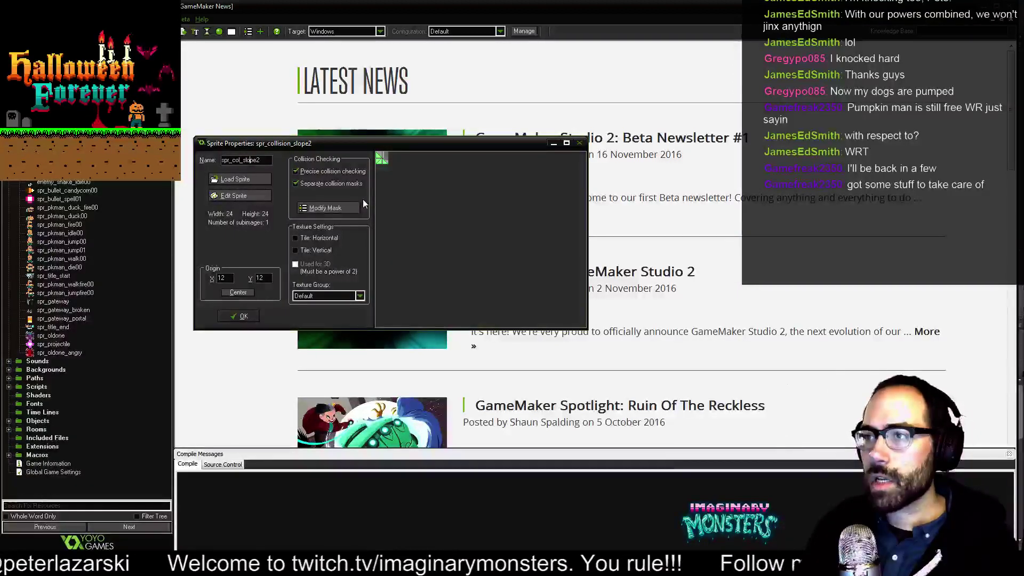
type("_")
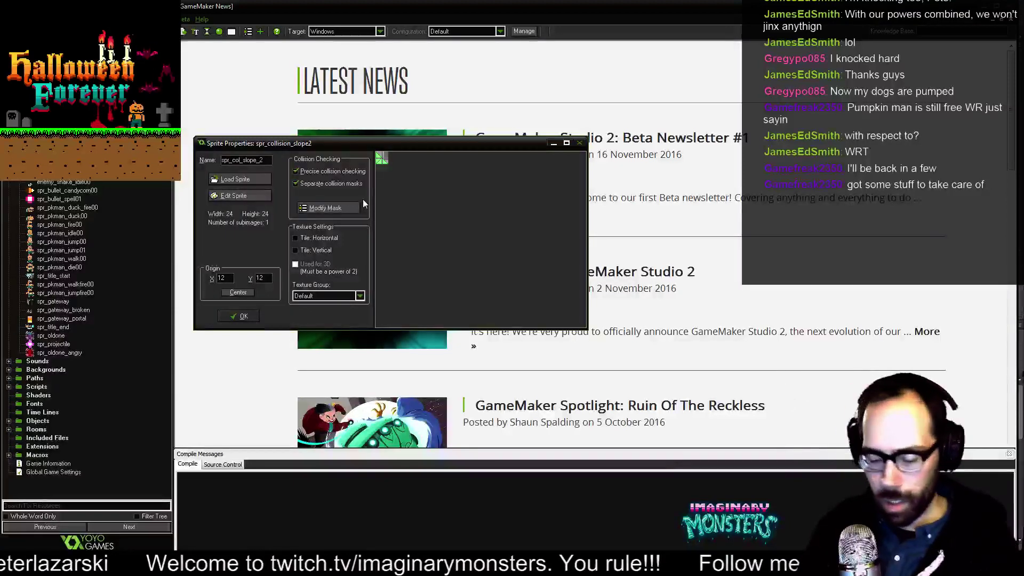
type("4")
key("Delete")
type("5")
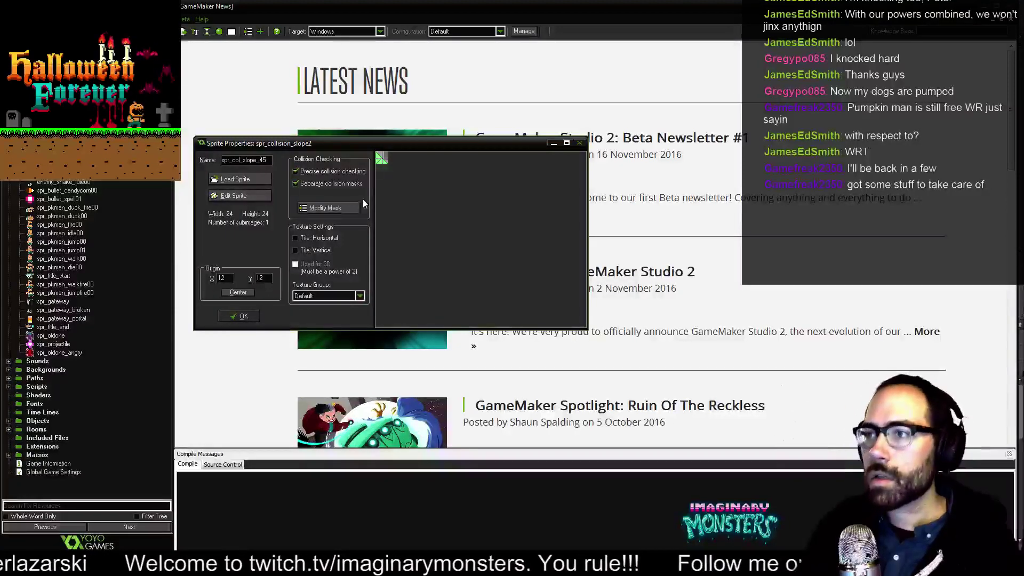
key("ctrl+a")
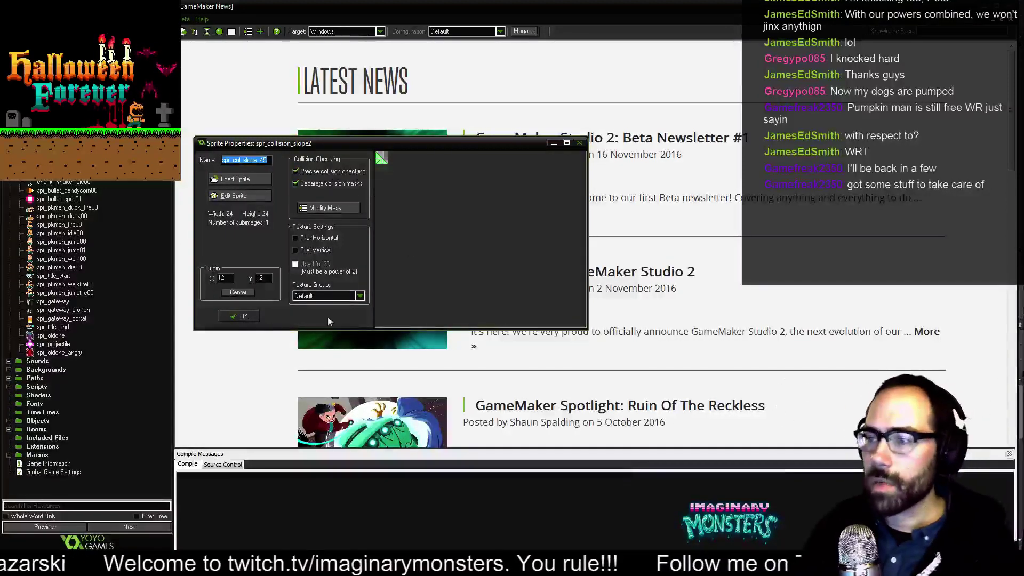
left_click(239, 317)
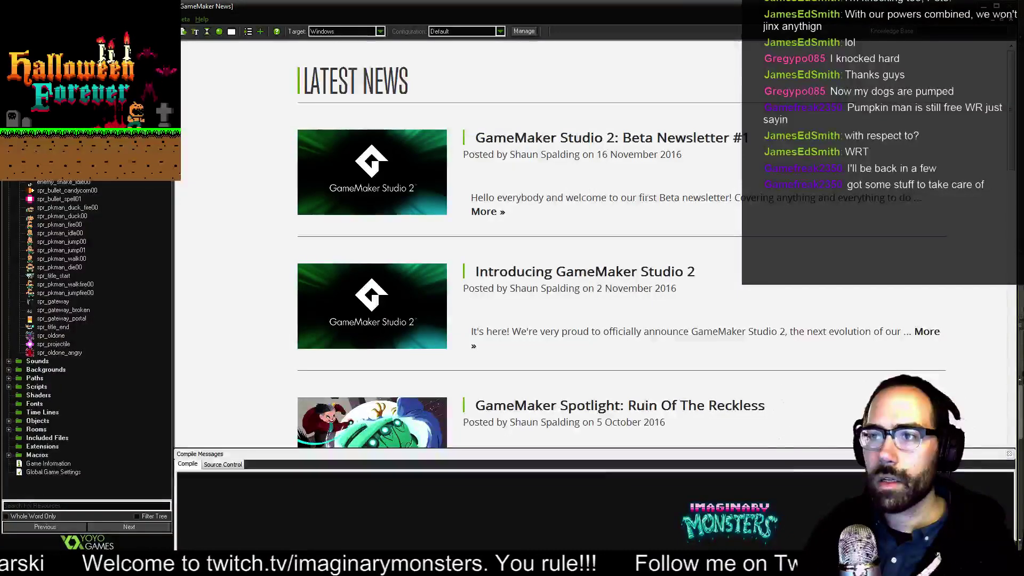
Load col_slope_45.png into the spr_col_slope_45 sprite and accept its properties.
double_click(59, 144)
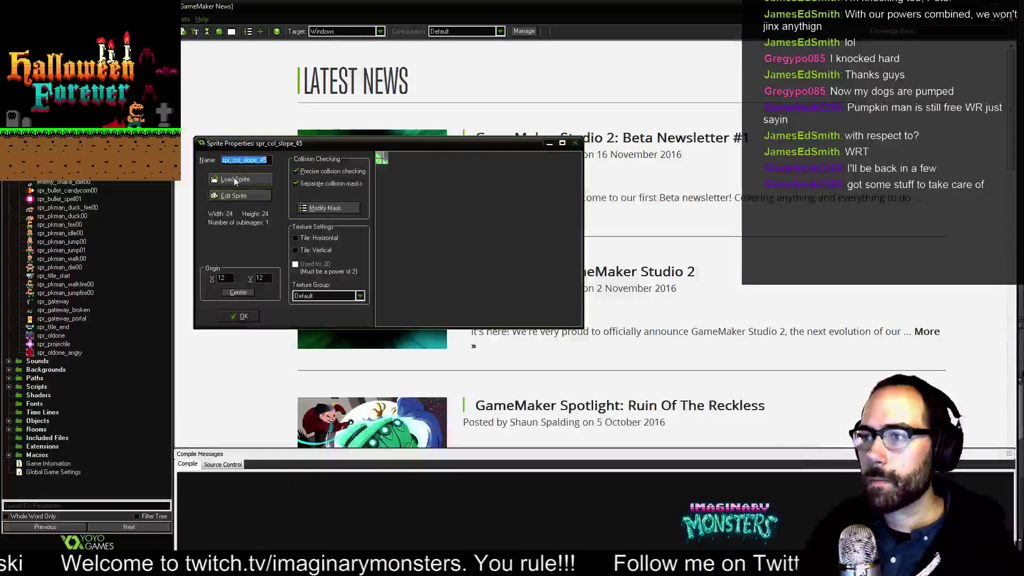
left_click(234, 180)
left_click(536, 187)
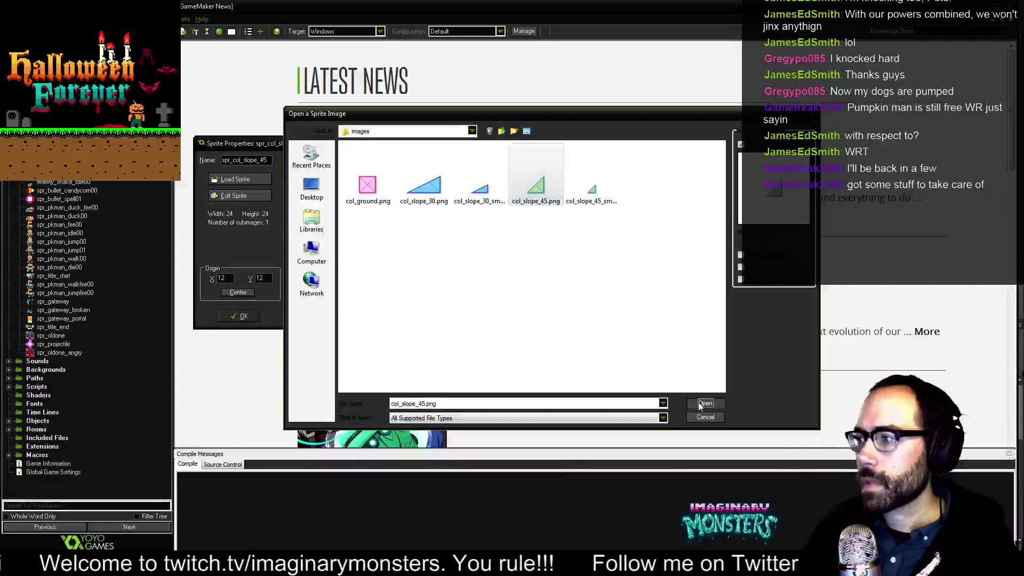
left_click(704, 405)
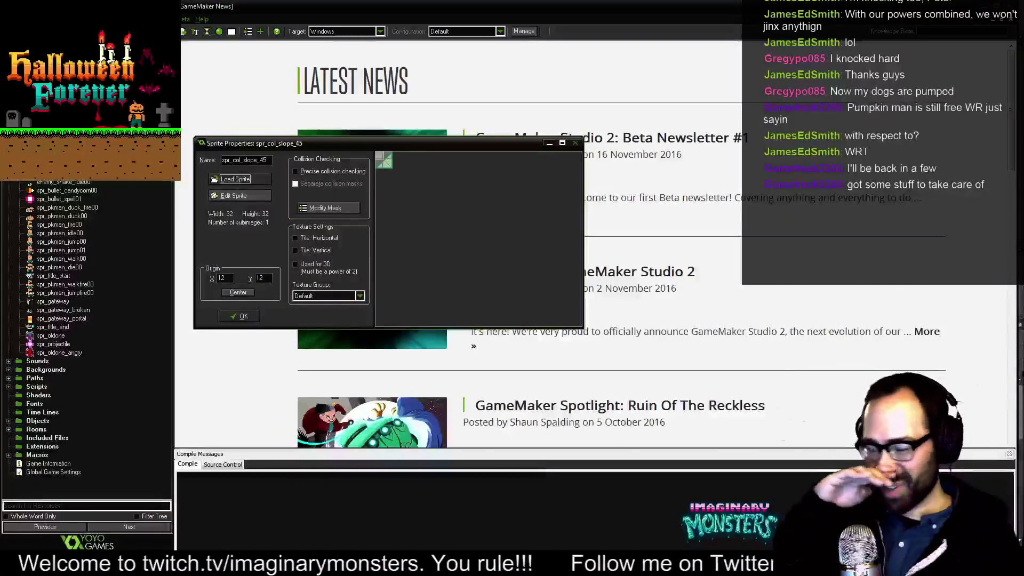
left_click(243, 316)
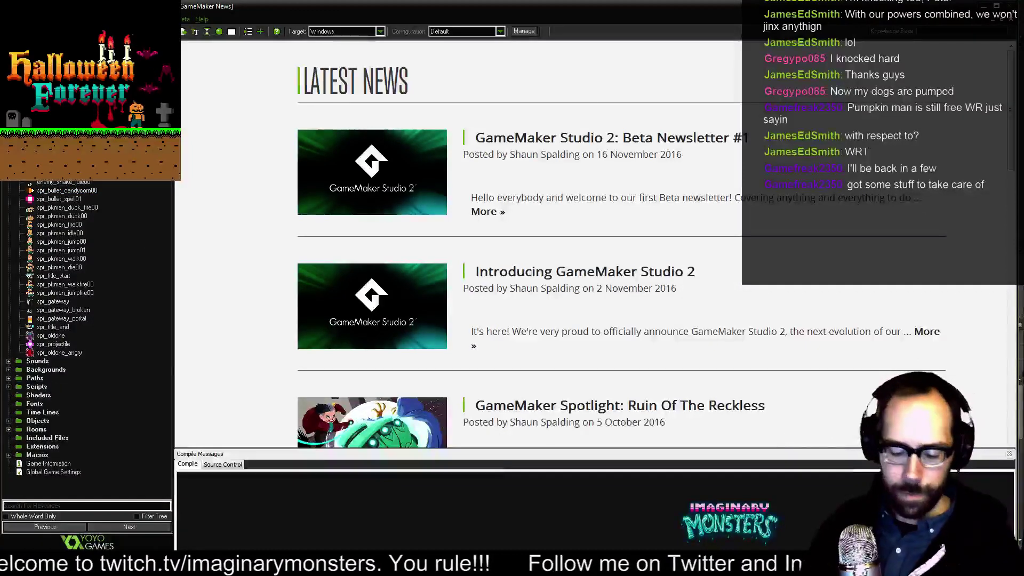
Duplicate the spr_col_slope_45 sprite and name the copy spr_col_slope_45_small.
right_click(58, 122)
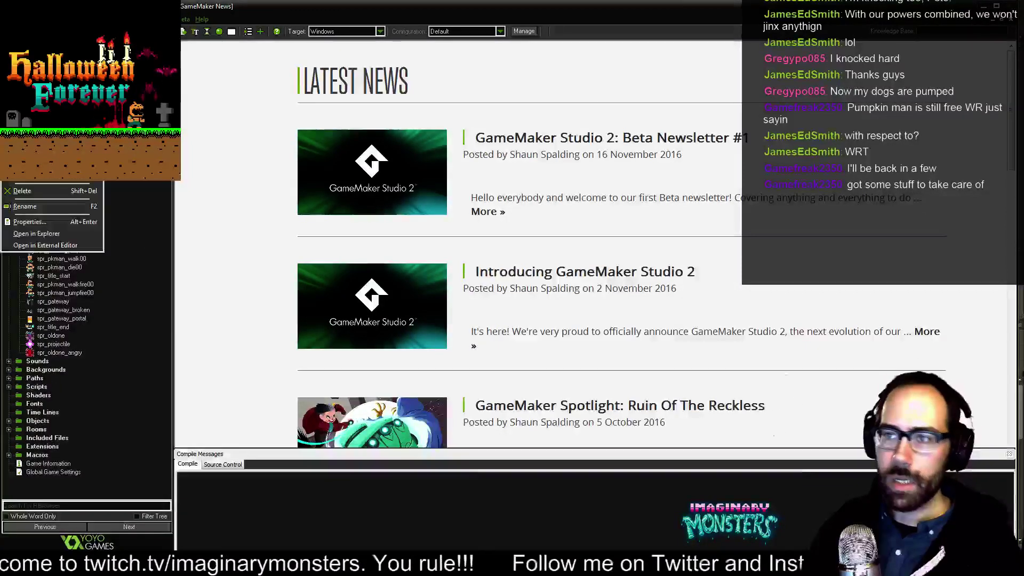
left_click(33, 175)
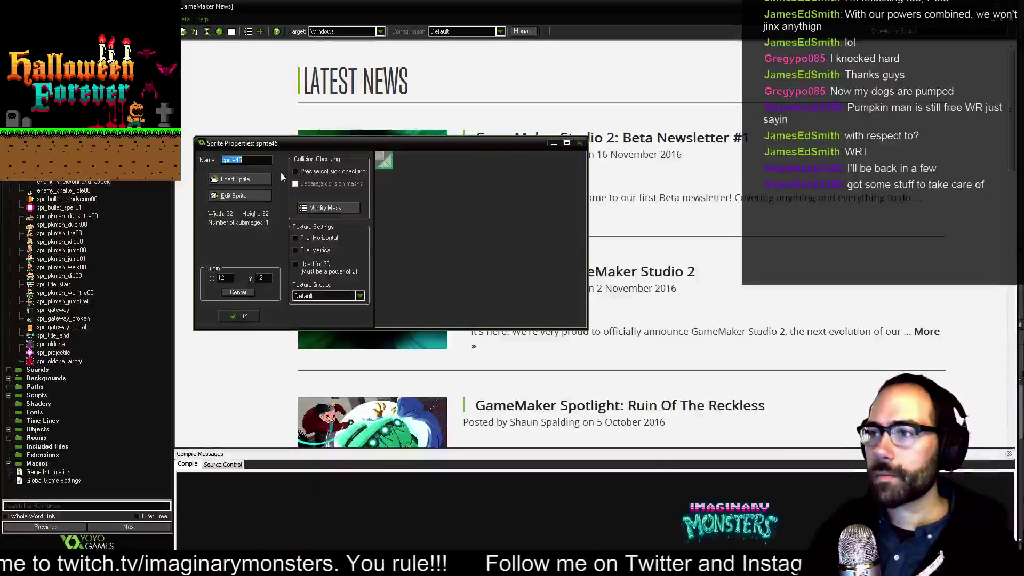
type("spr_col_slope_45_")
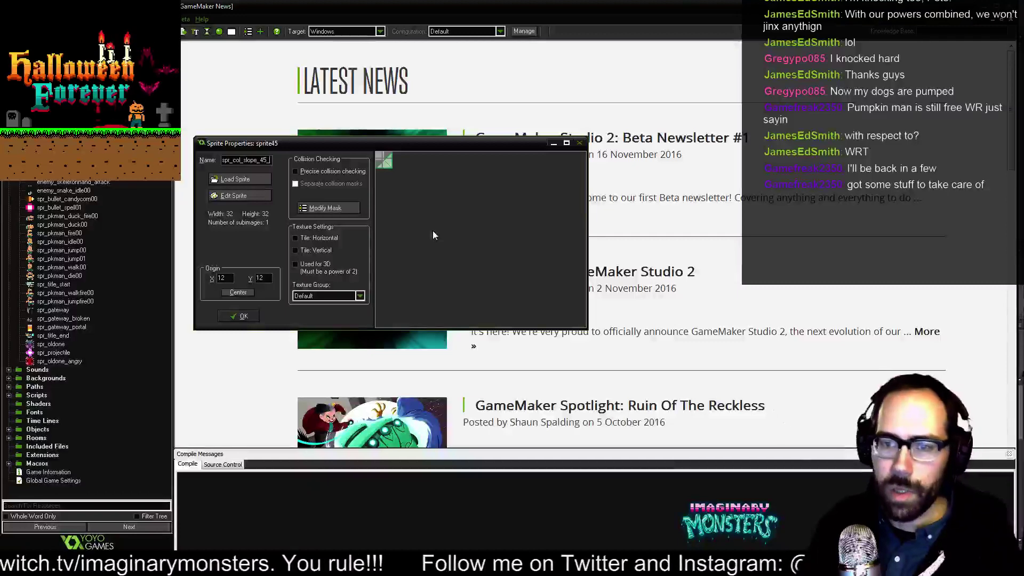
type("small")
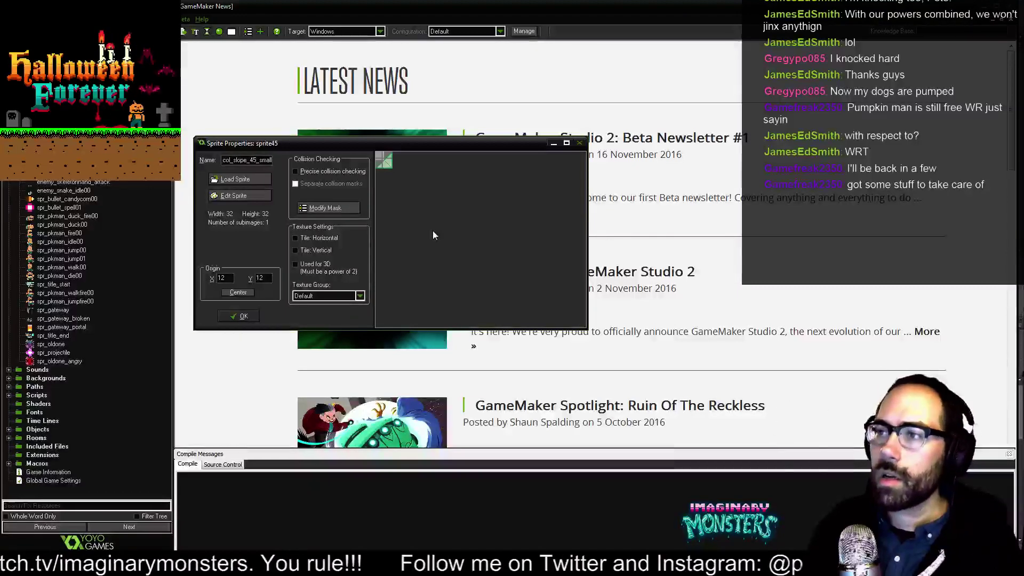
Load the small 45-degree slope image into spr_col_slope_45_small and accept the properties.
left_click(243, 179)
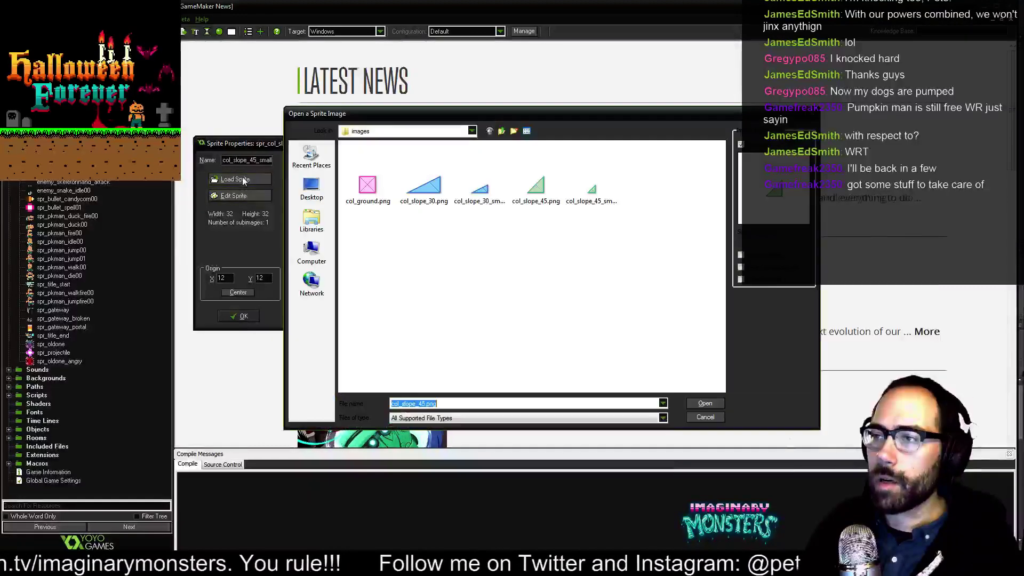
left_click(587, 199)
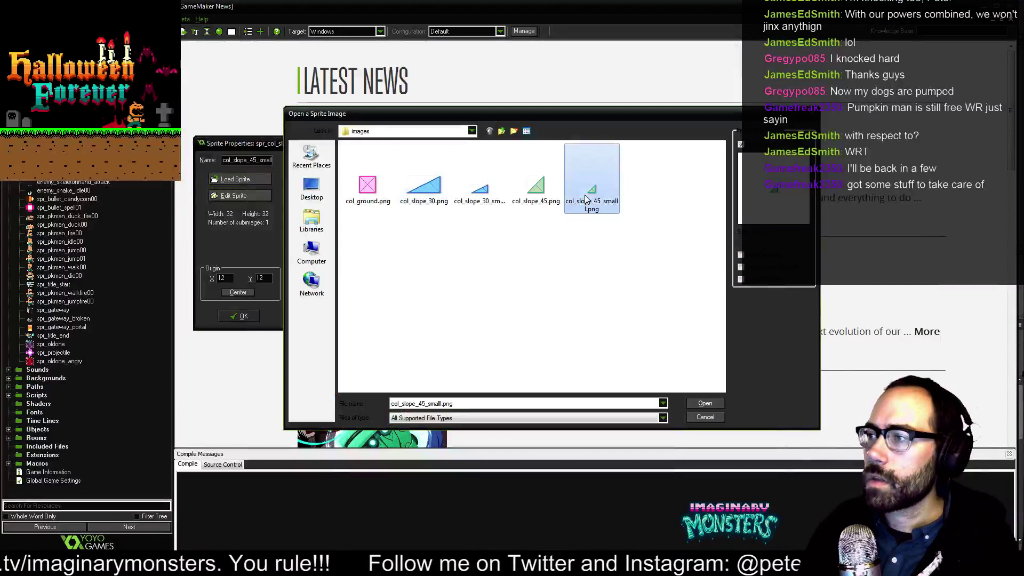
left_click(705, 404)
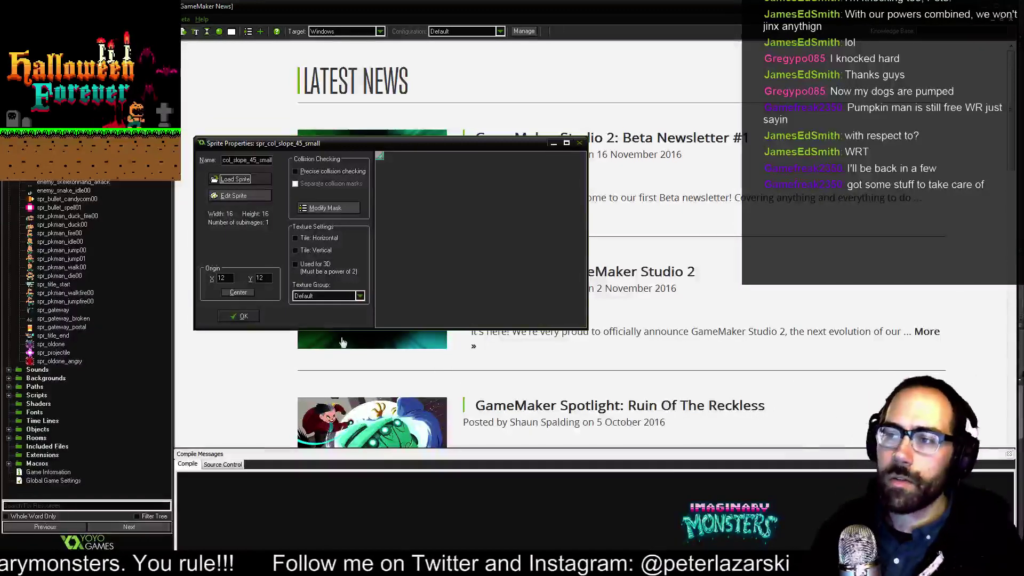
left_click(245, 317)
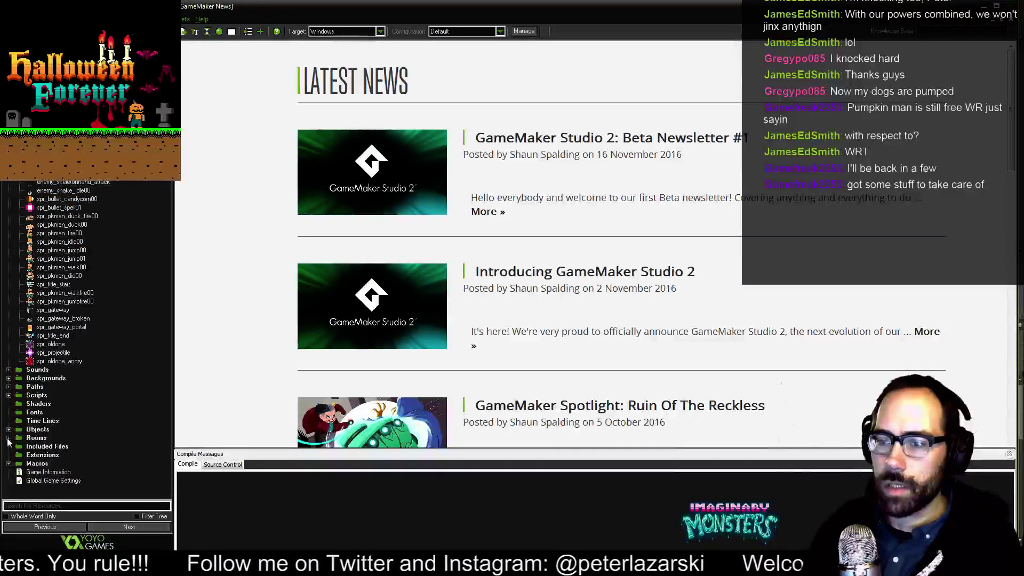
Open the rm_debug room and hide its grid to inspect the collision blocks and slopes.
left_click(8, 438)
left_click(48, 454)
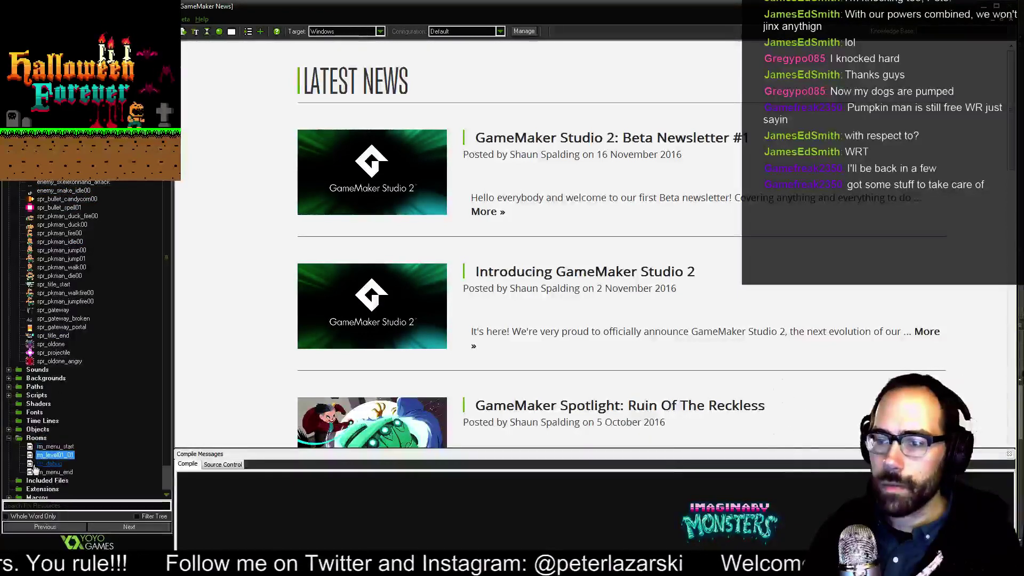
double_click(35, 464)
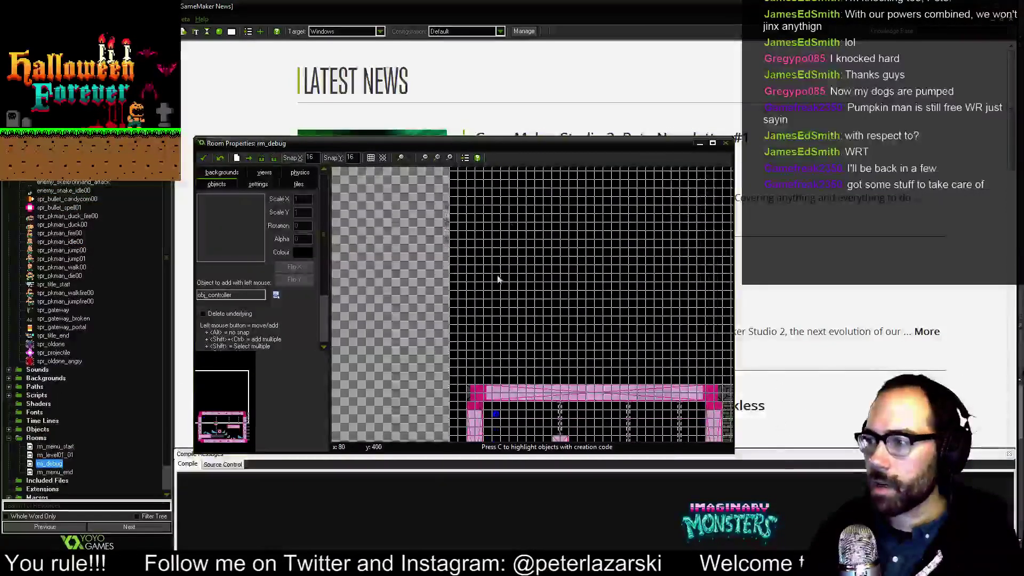
scroll(498, 278, "down", 4)
scroll(516, 309, "up", 7)
middle_click_drag(529, 379, 559, 366)
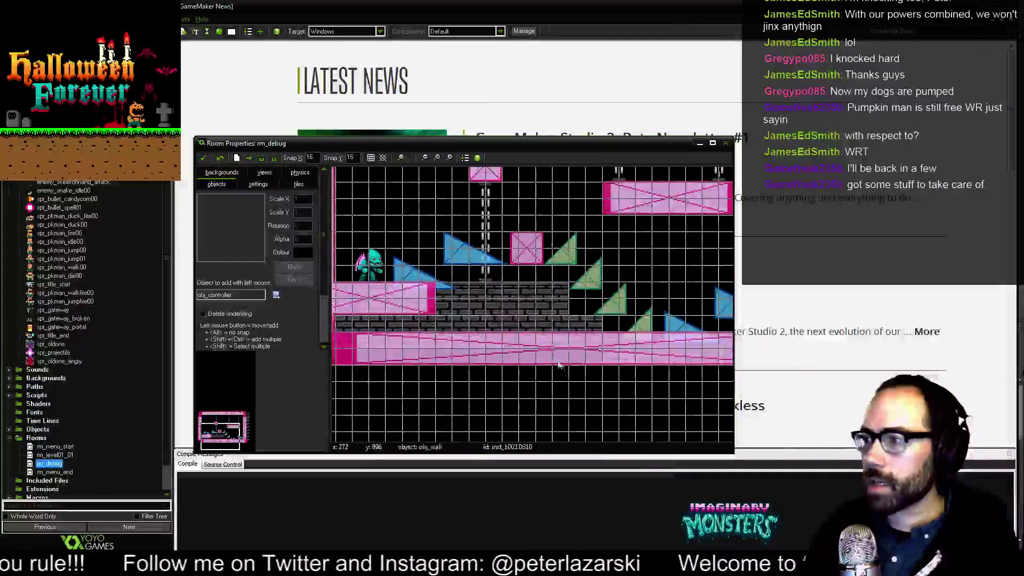
left_click(370, 158)
middle_click_drag(541, 252, 551, 281)
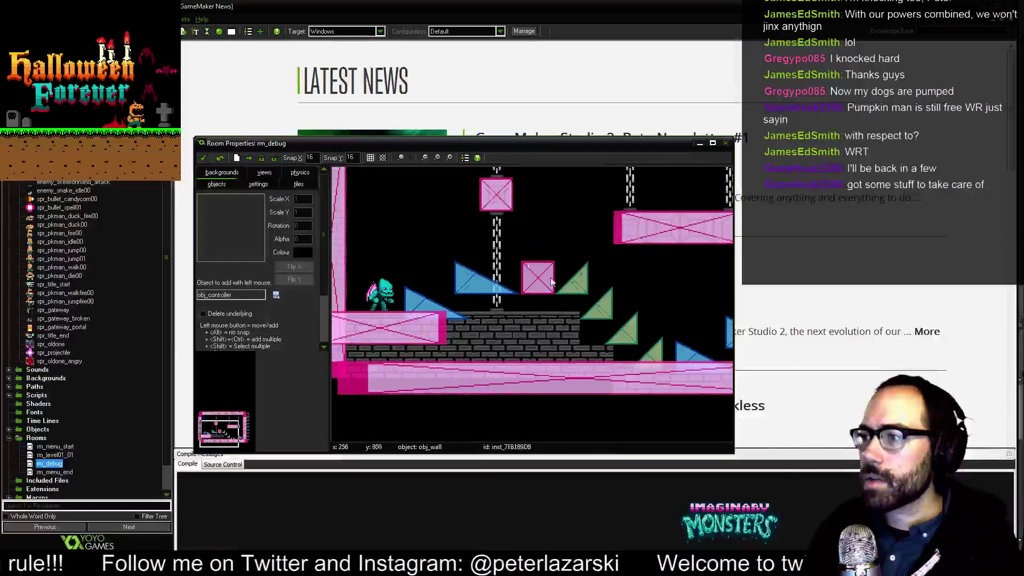
Hide the objects in the rm_debug room view and choose background0 as the tile set for placing tiles.
left_click(401, 157)
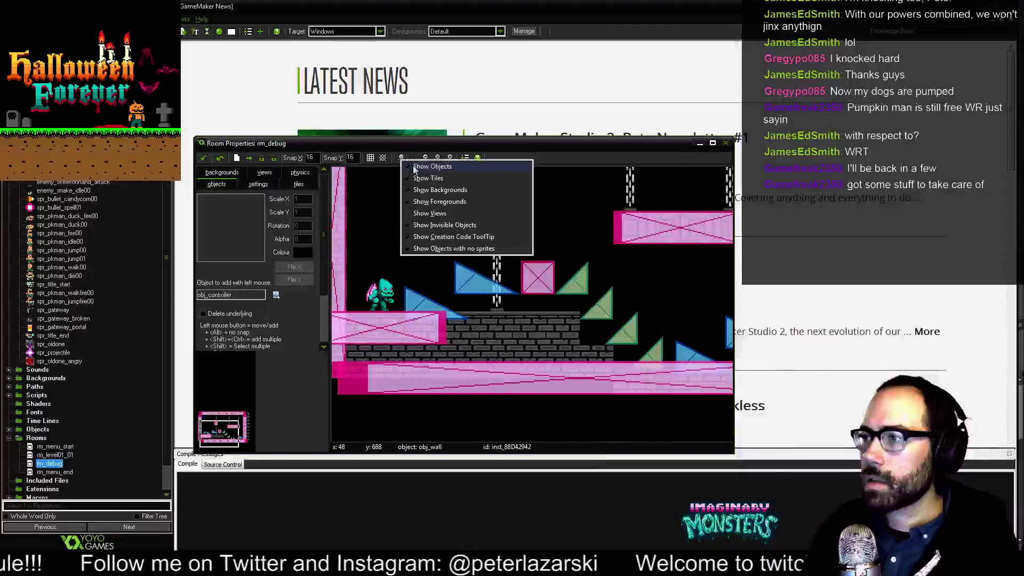
left_click(429, 166)
left_click(293, 185)
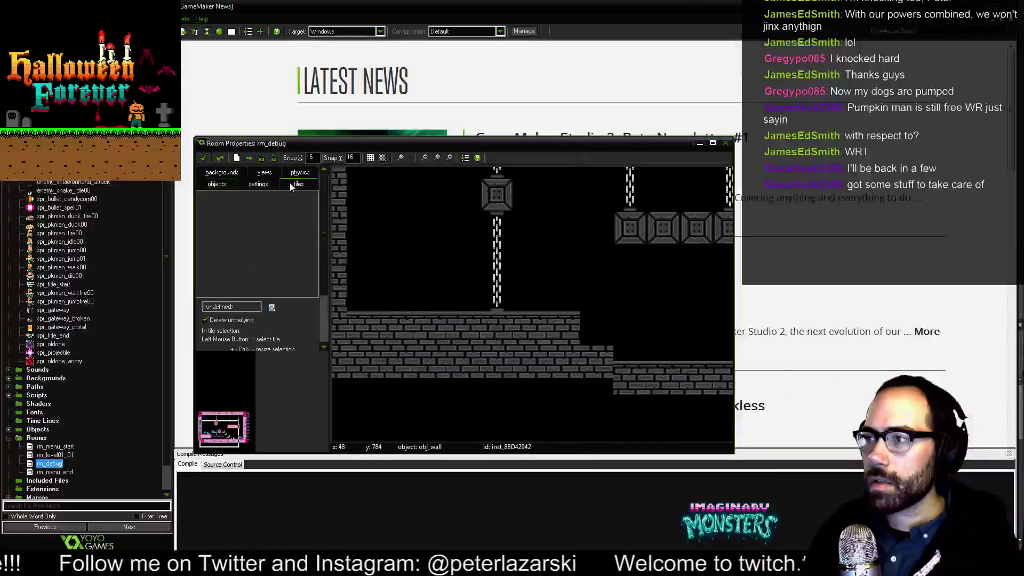
left_click(272, 307)
left_click(291, 319)
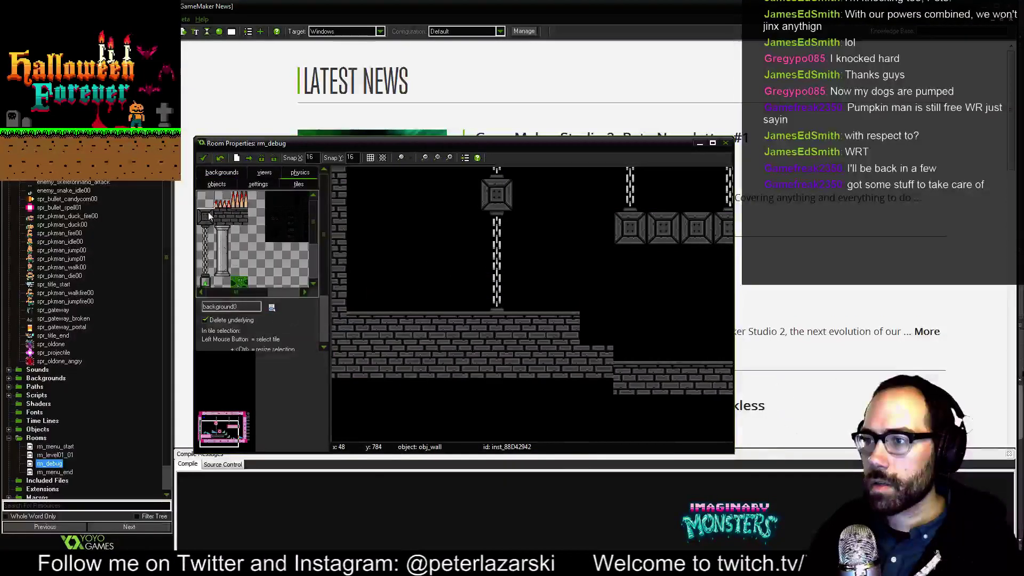
Try placing brick tiles in the open space above the floor and below it, and remove them.
left_click(389, 237)
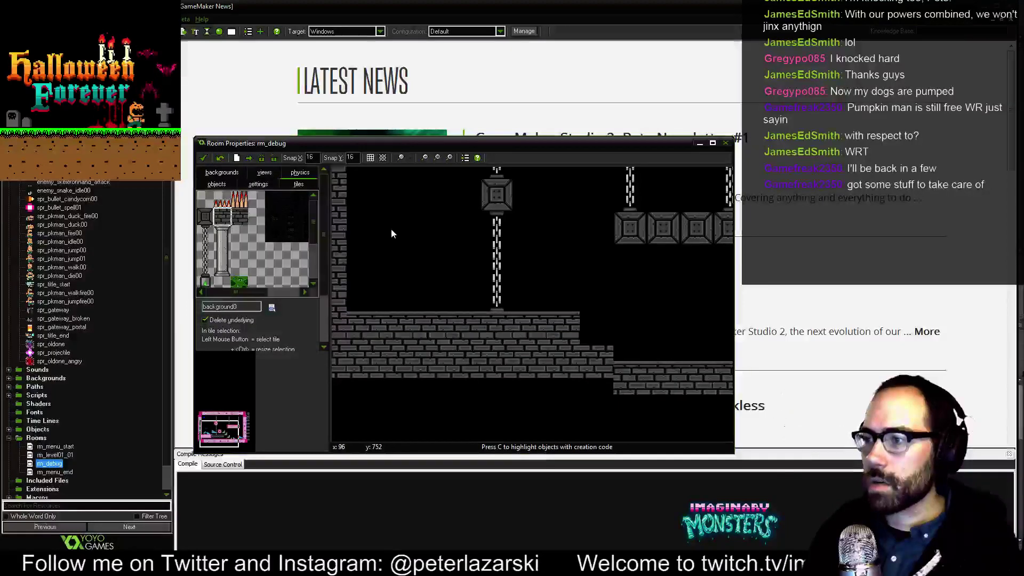
left_click(424, 266)
left_click(440, 214)
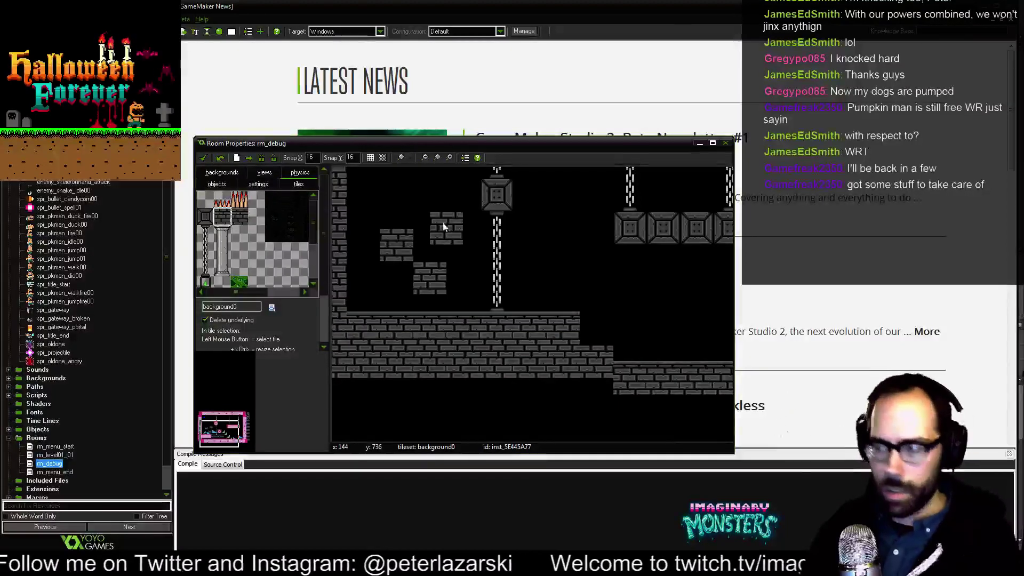
mouse_move(443, 222)
middle_mouse_down()
mouse_move(495, 239)
mouse_move(418, 162)
middle_mouse_up()
mouse_move(418, 308)
middle_mouse_down()
mouse_move(526, 184)
mouse_move(458, 251)
middle_mouse_up()
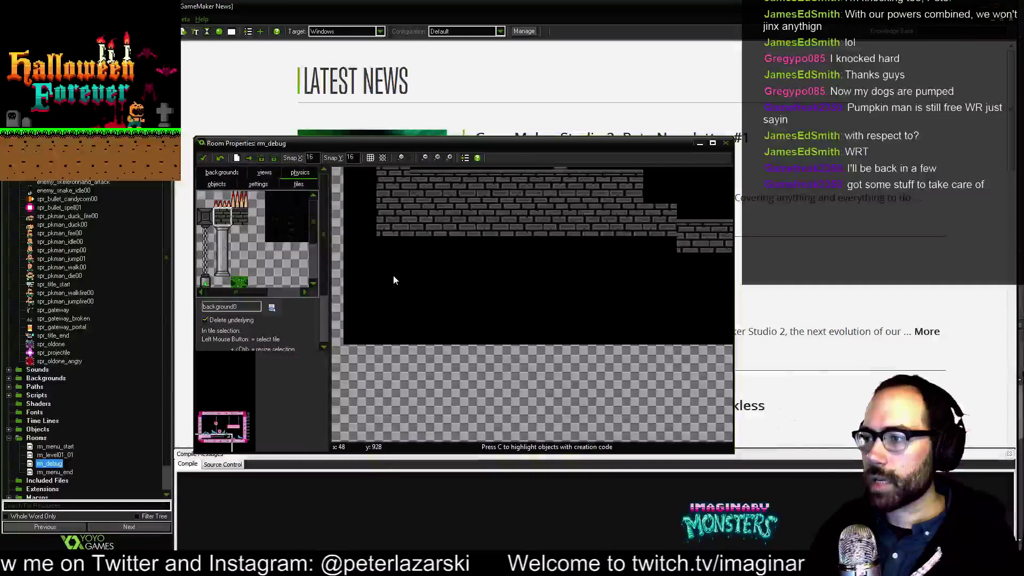
mouse_move(394, 279)
left_mouse_down("shift")
mouse_move(447, 269)
mouse_move(565, 286)
mouse_move(390, 307)
mouse_move(567, 315)
mouse_move(383, 287)
mouse_move(413, 283)
left_mouse_up("shift")
mouse_move(405, 289)
right_mouse_down("shift")
mouse_move(569, 301)
mouse_move(511, 315)
mouse_move(440, 267)
right_mouse_up("shift")
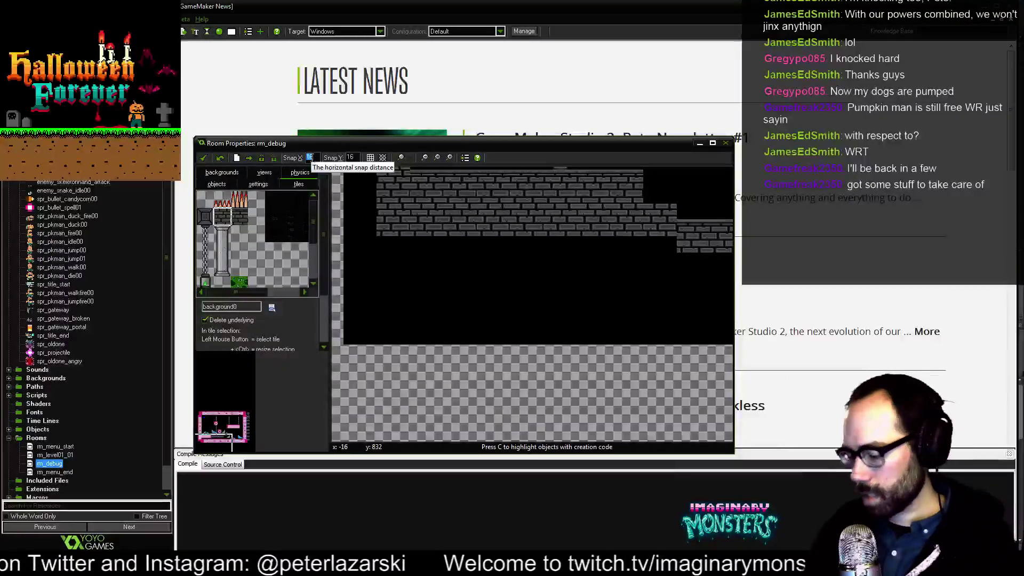
Set the room's horizontal and vertical snap distances to 32.
double_click(310, 158)
type("32")
double_click(309, 156)
right_click(308, 155)
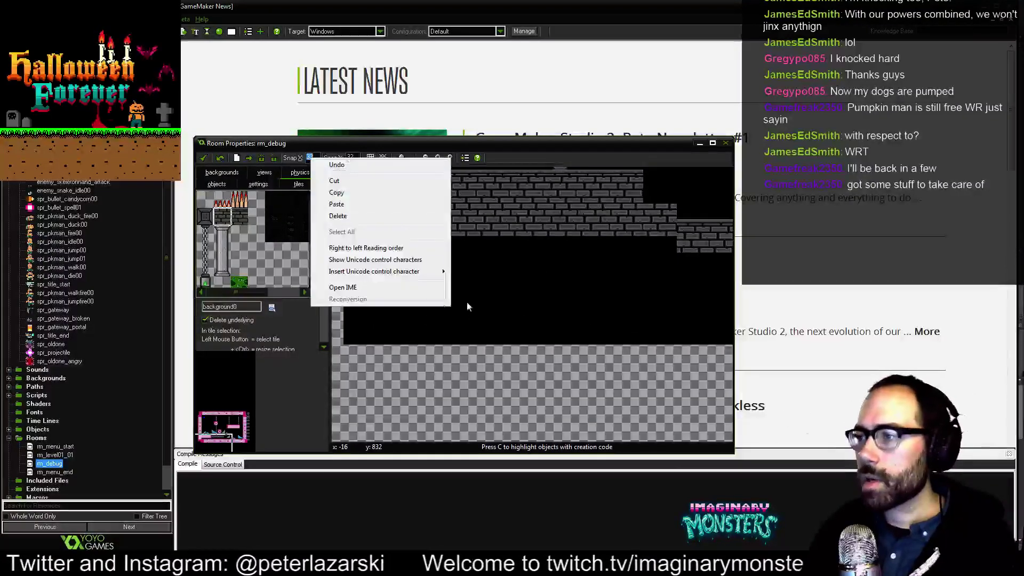
left_click(466, 302)
Fill the empty area beneath the floor with brick tiles and erase a rectangular opening three tiles wide and two tiles high.
left_click(404, 277)
mouse_move(405, 276)
left_mouse_down("shift")
mouse_move(570, 301)
mouse_move(428, 319)
mouse_move(592, 320)
mouse_move(582, 265)
mouse_move(408, 260)
left_mouse_up("shift")
middle_click_drag(484, 279, 494, 287)
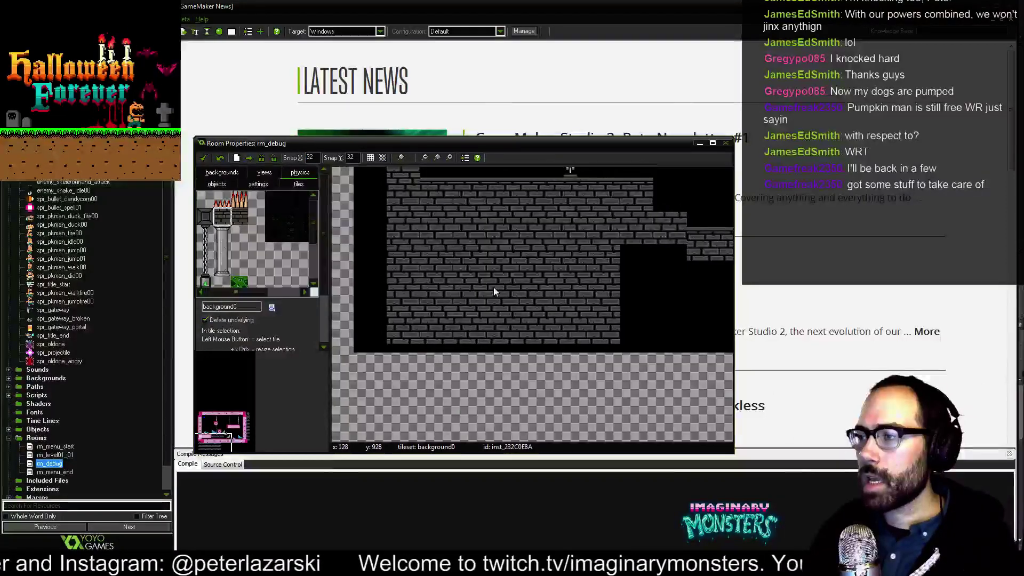
mouse_move(475, 283)
right_mouse_down("shift")
mouse_move(529, 287)
mouse_move(476, 264)
mouse_move(526, 268)
right_mouse_up("shift")
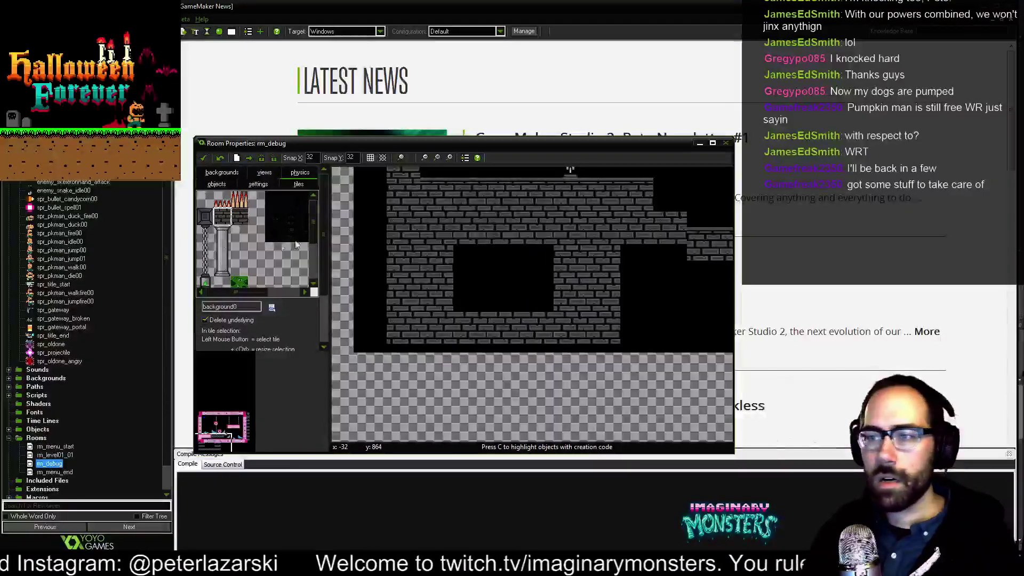
Line the floor of the rectangular opening with the brick tile that has a top edge.
left_click(235, 220)
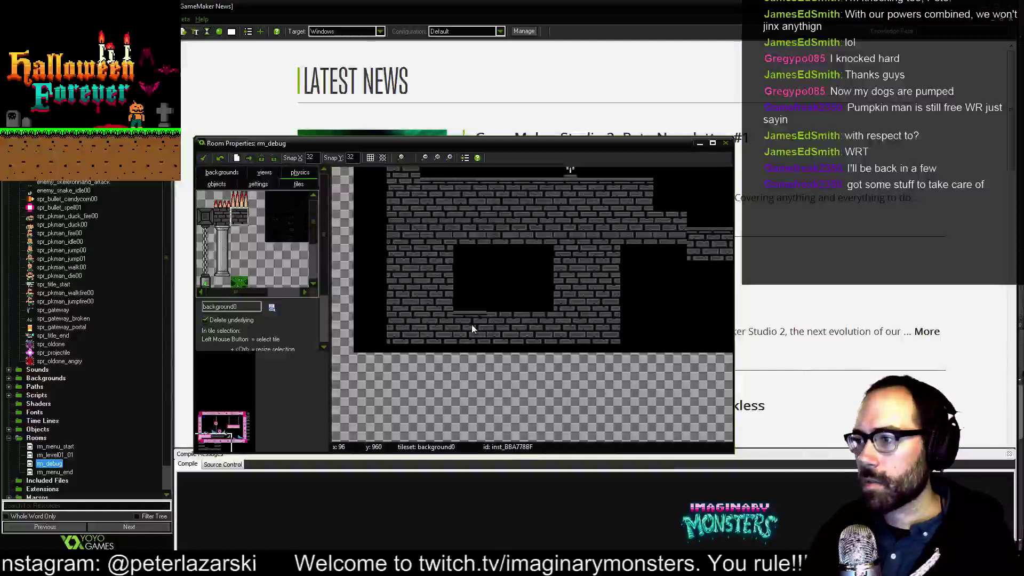
left_click_drag(472, 324, 507, 325)
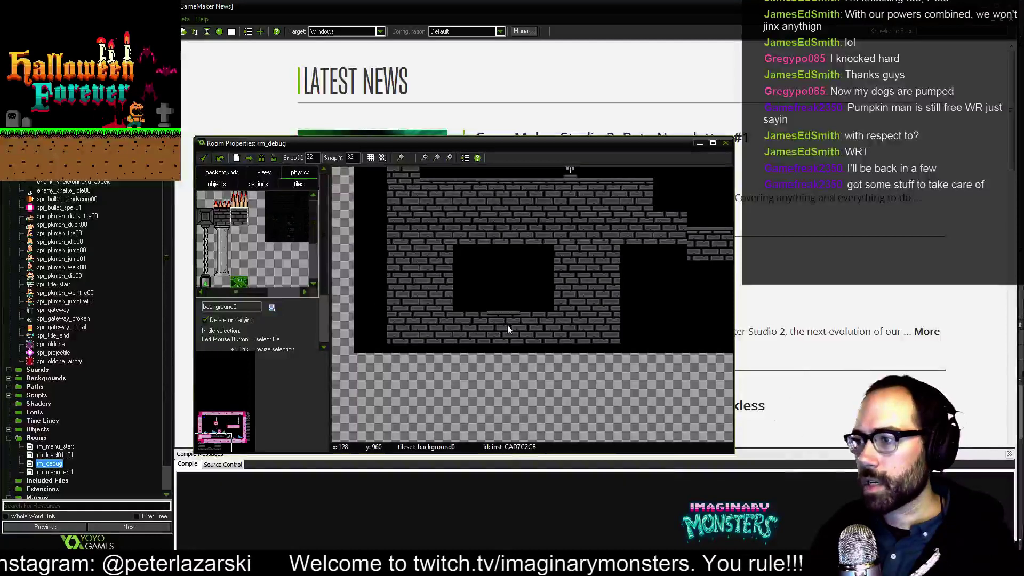
left_click(466, 314)
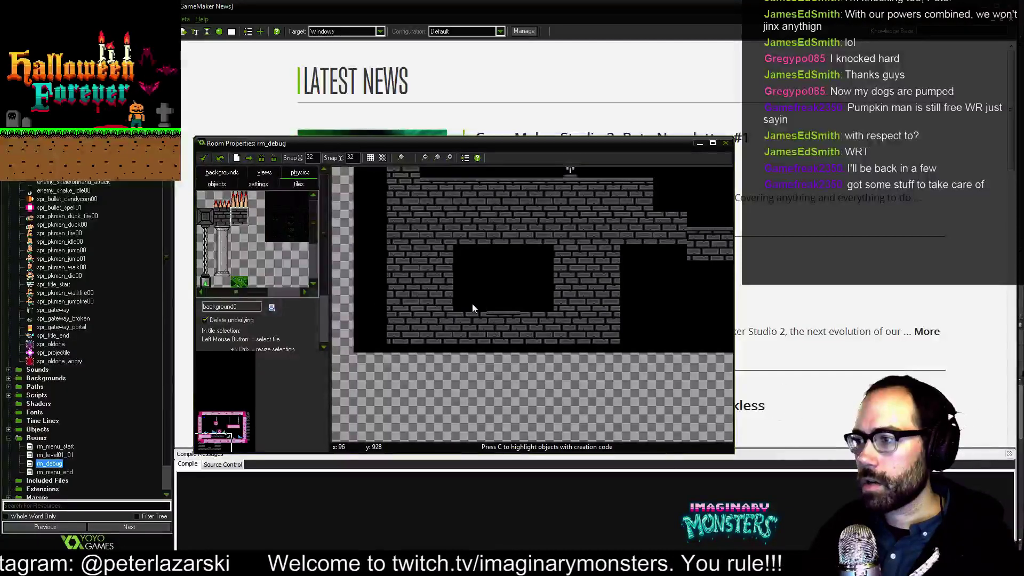
left_click(535, 312)
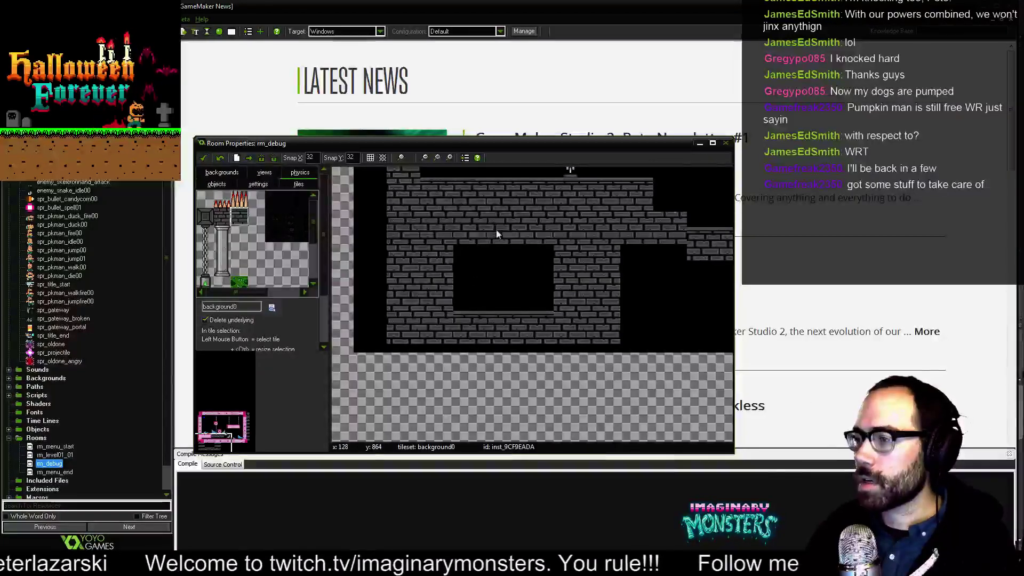
Examine the room's brick floor, side walls and hanging blocks with the collision objects hidden.
middle_click_drag(496, 229, 409, 379)
middle_click_drag(507, 356, 438, 391)
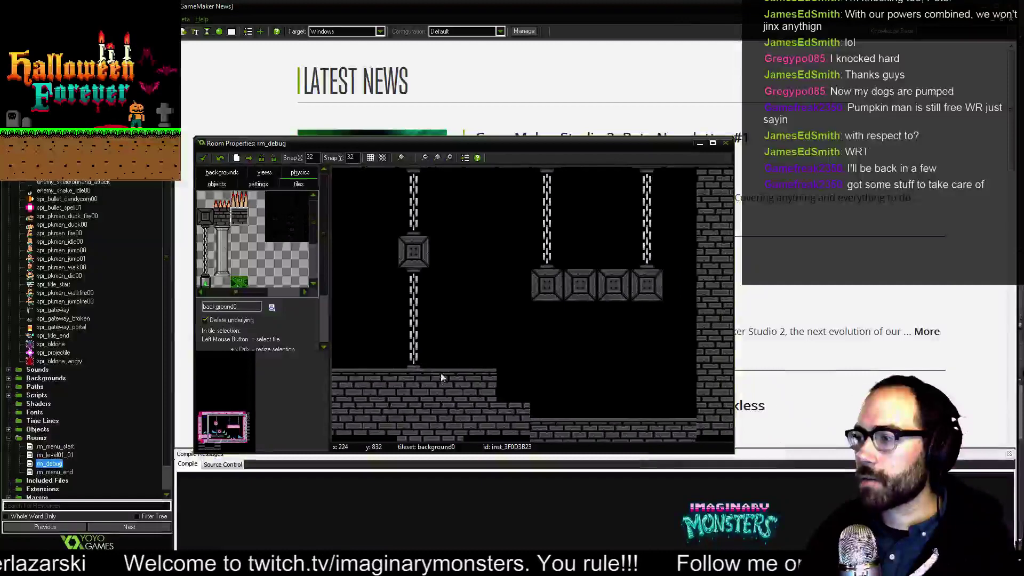
middle_click_drag(462, 355, 517, 316)
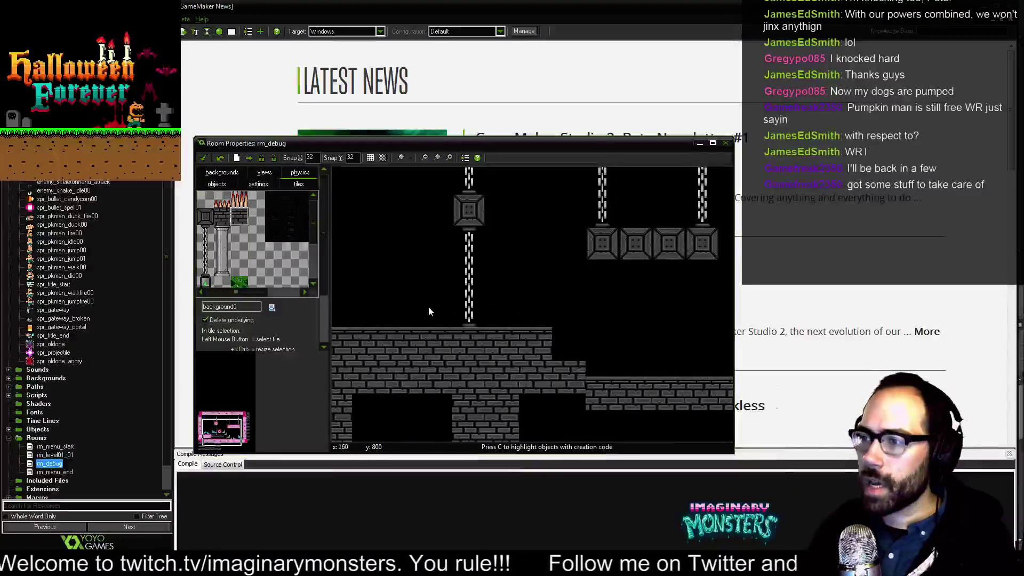
middle_click_drag(411, 304, 498, 252)
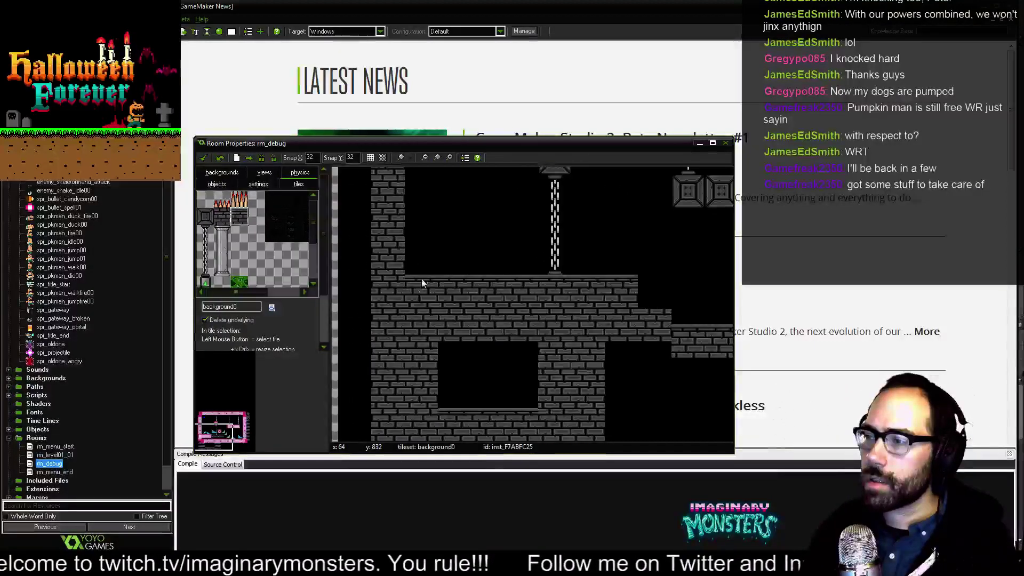
middle_click_drag(420, 251, 413, 322)
middle_click_drag(414, 231, 358, 240)
middle_click_drag(507, 345, 460, 328)
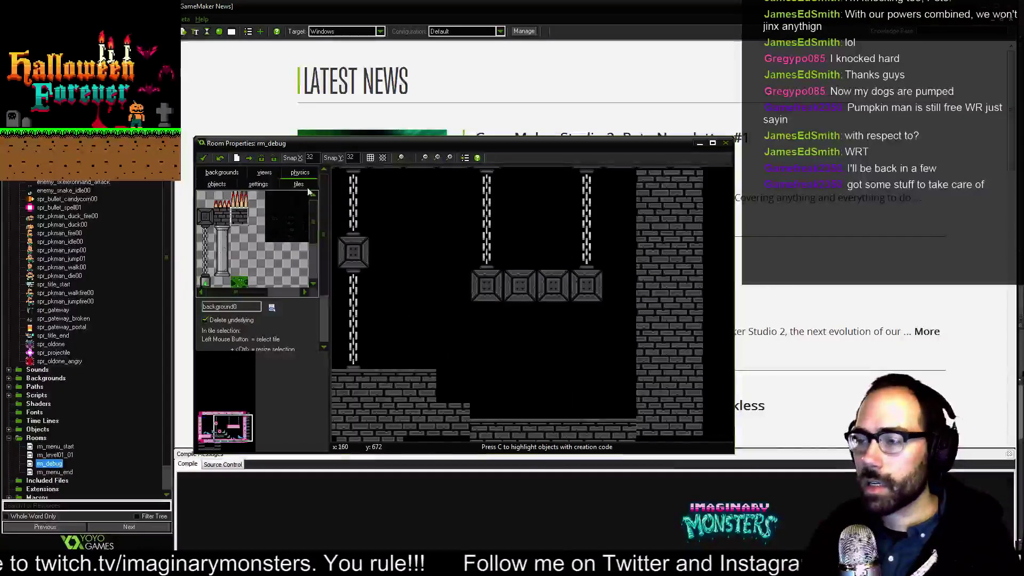
Briefly check the tile grid and show the objects again to compare the collision shapes with the brick tiles.
left_click(370, 157)
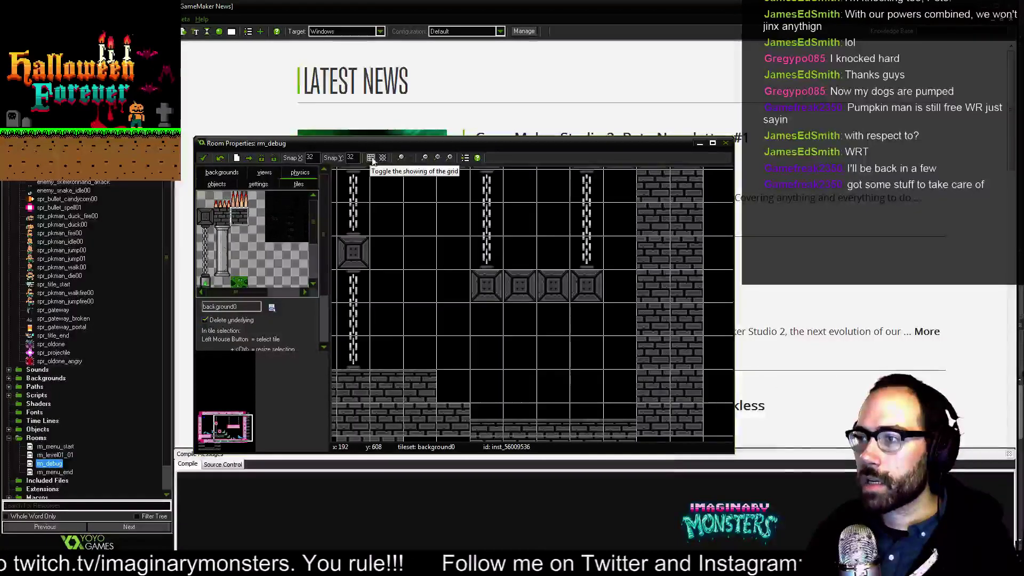
left_click(371, 158)
left_click(397, 158)
left_click(404, 165)
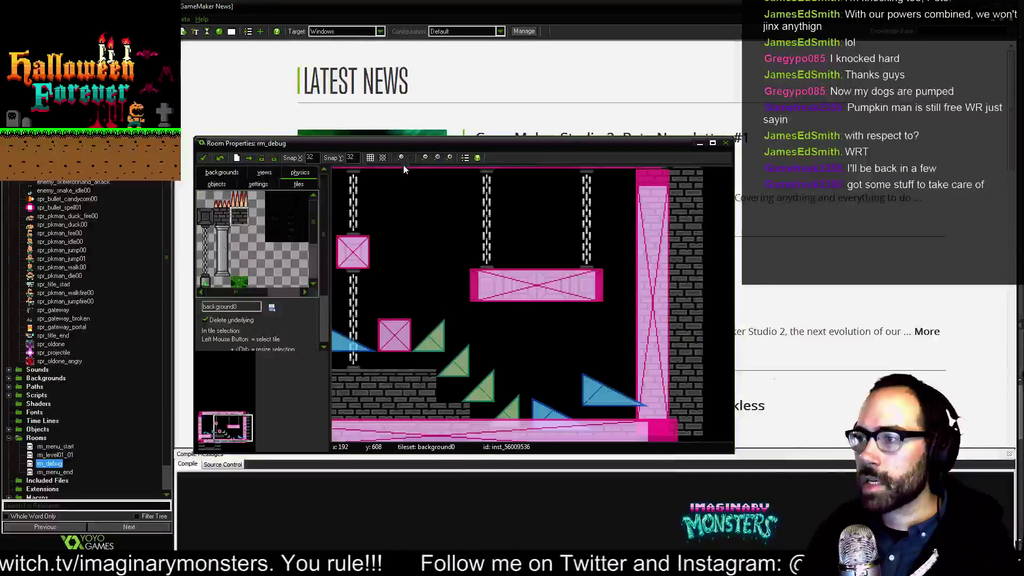
middle_click_drag(409, 256, 522, 234)
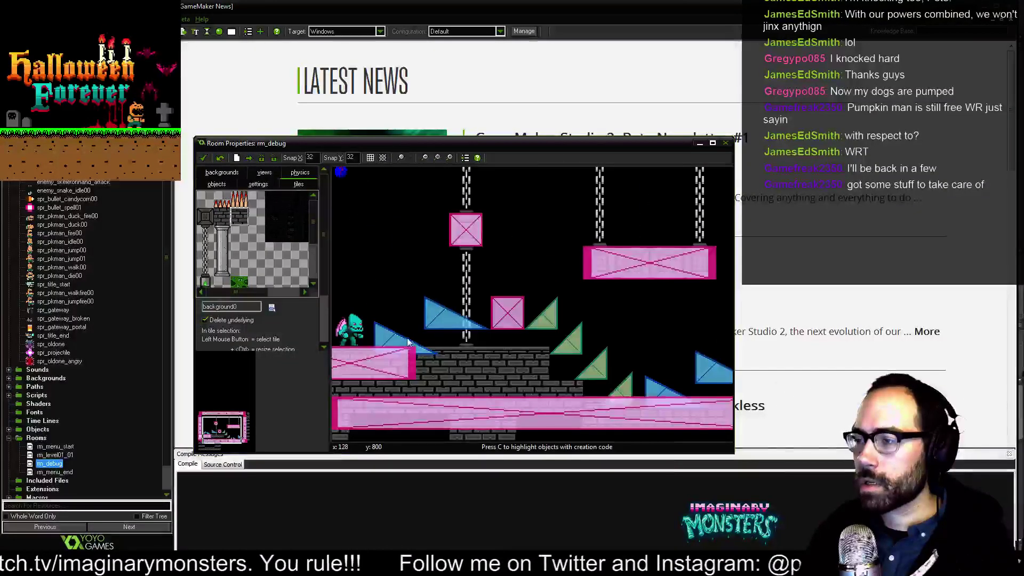
middle_click_drag(450, 320, 481, 293)
middle_click_drag(561, 294, 491, 287)
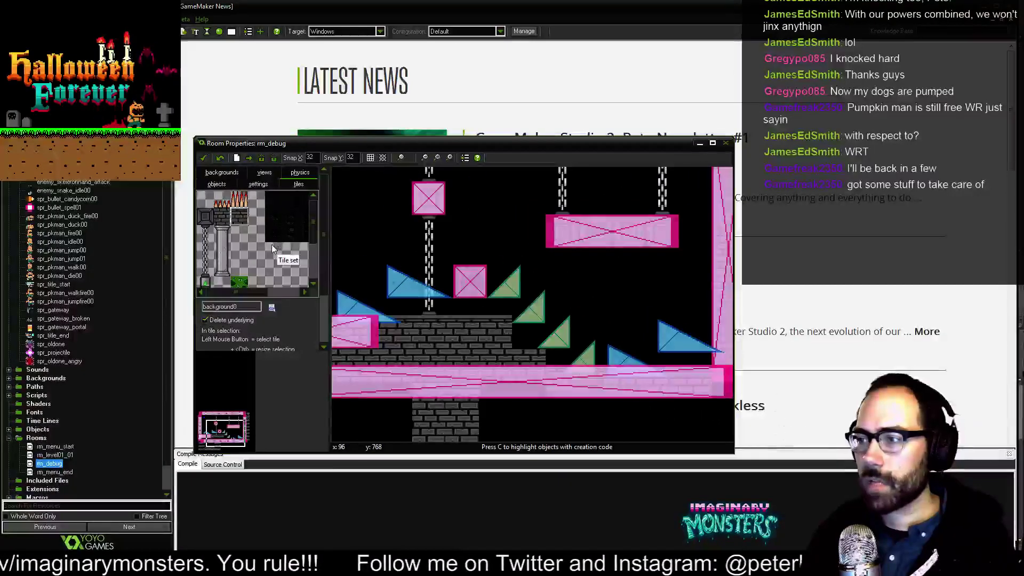
middle_click_drag(385, 243, 503, 263)
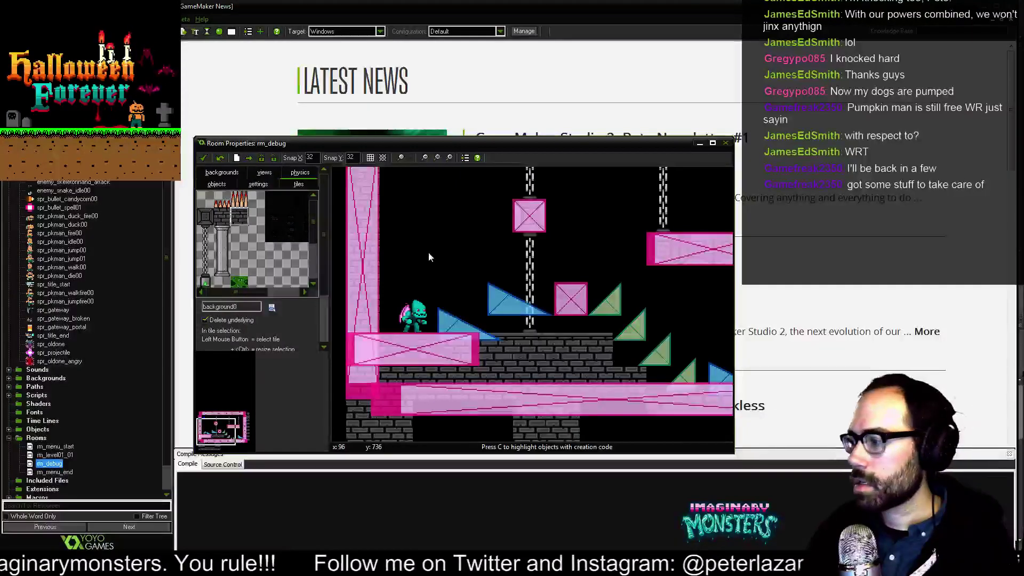
left_click(673, 502)
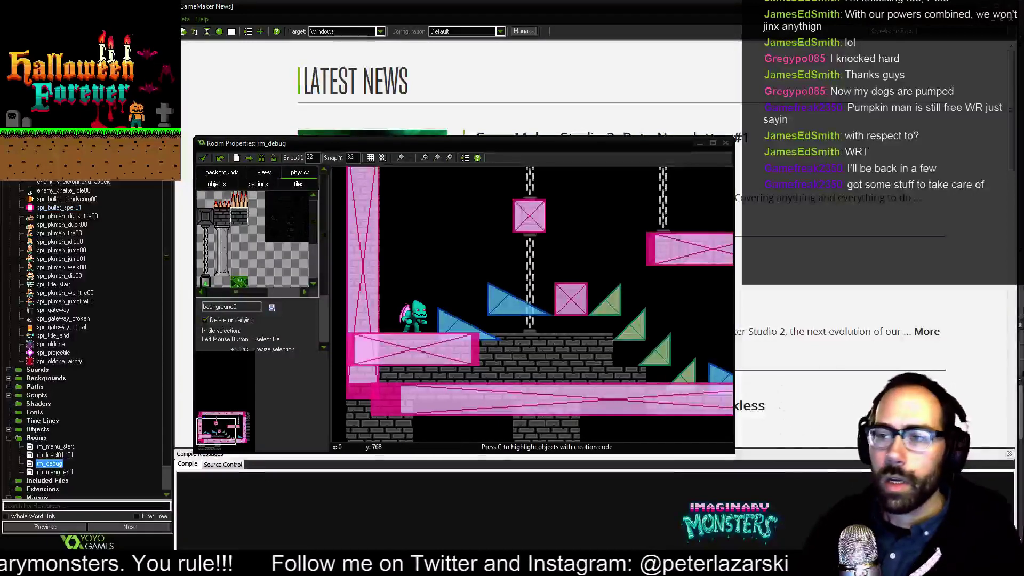
left_click_drag(165, 239, 171, 270)
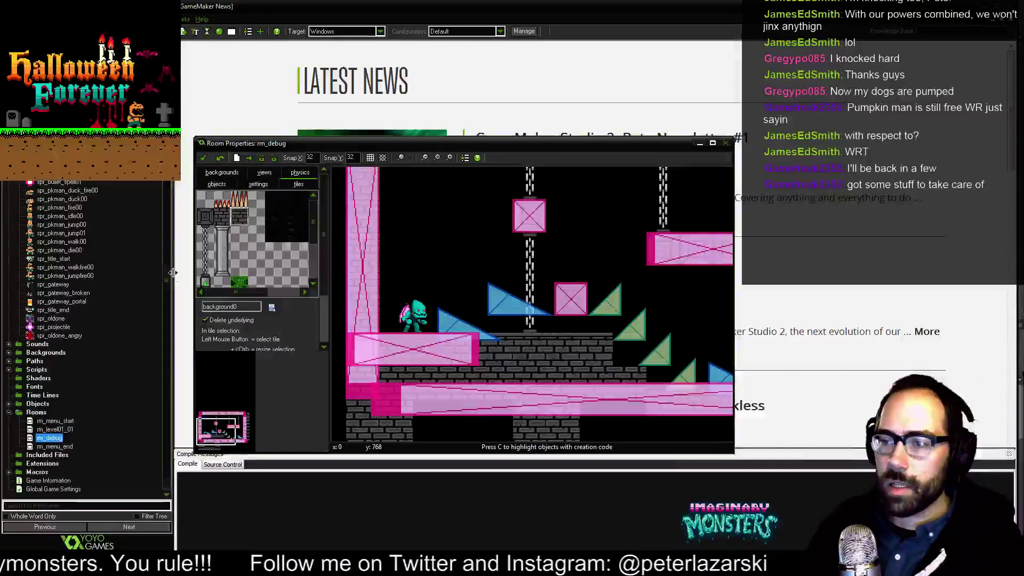
left_click(52, 422)
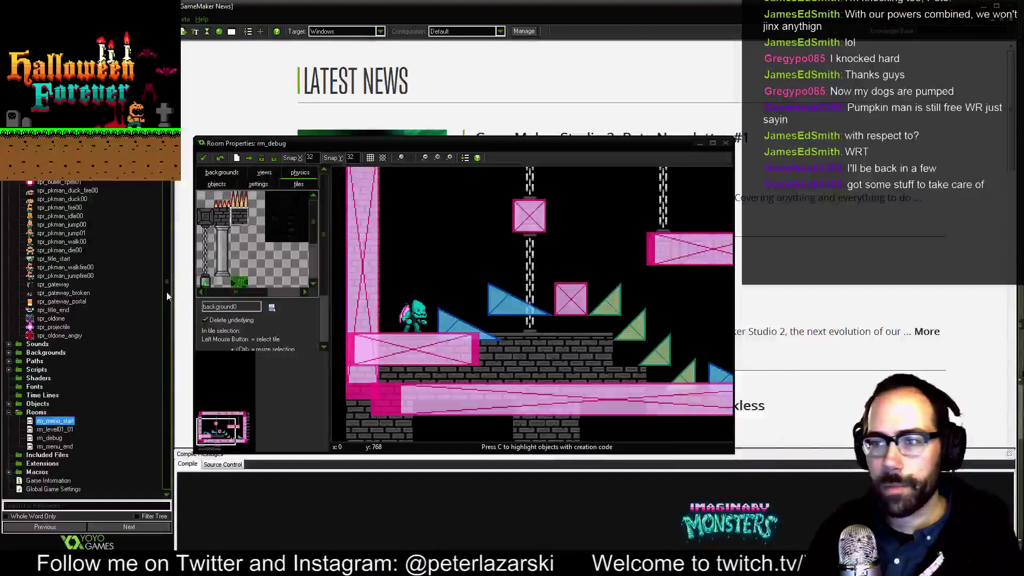
left_click_drag(168, 286, 167, 219)
scroll(167, 219, "down", 1)
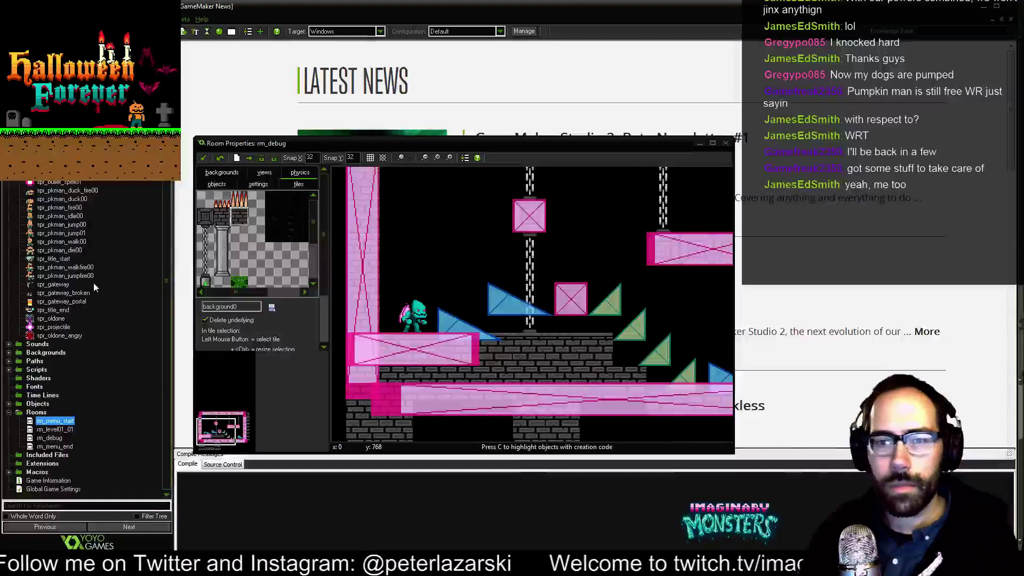
left_click(59, 284)
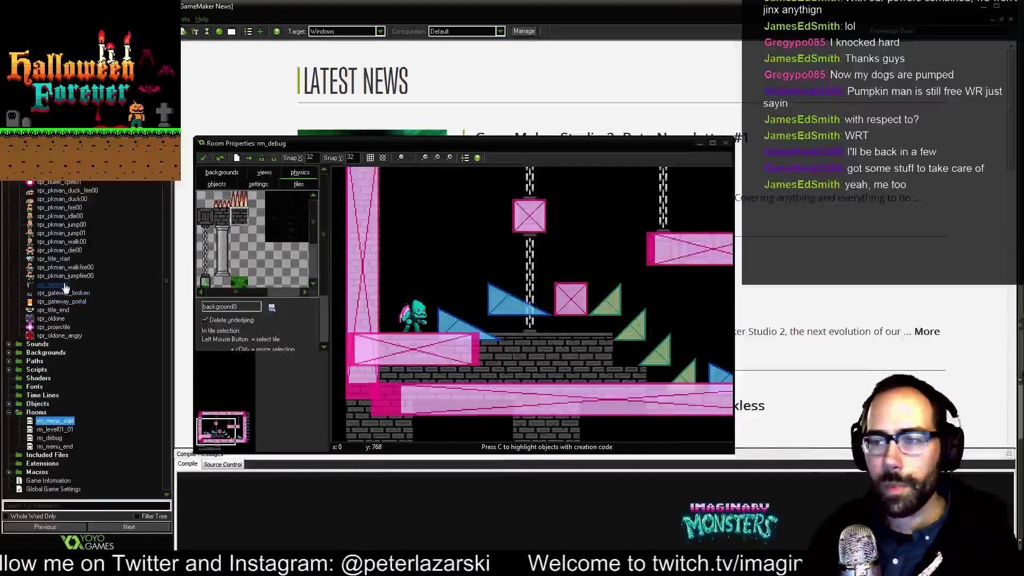
left_click(53, 259)
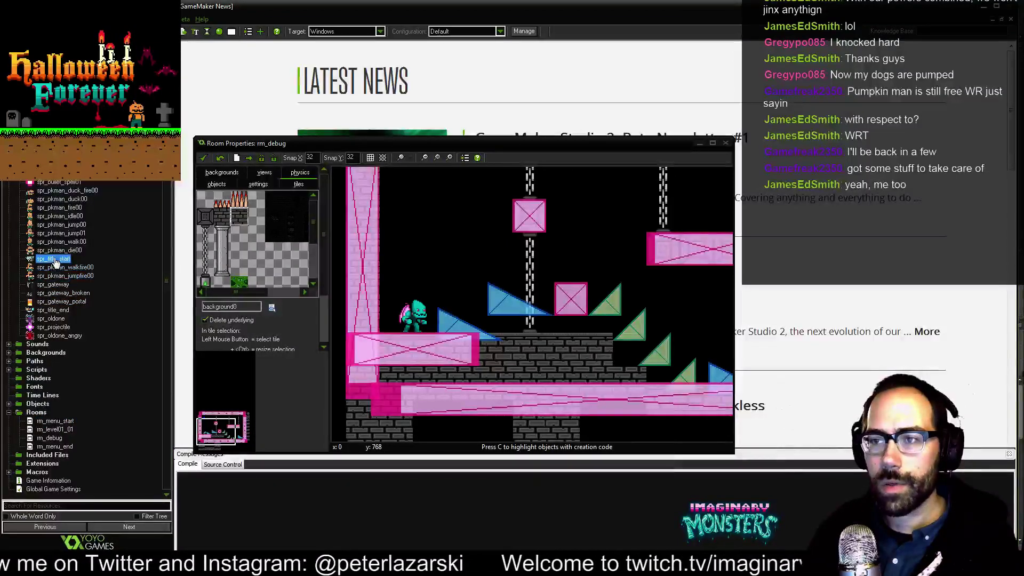
left_click(62, 302)
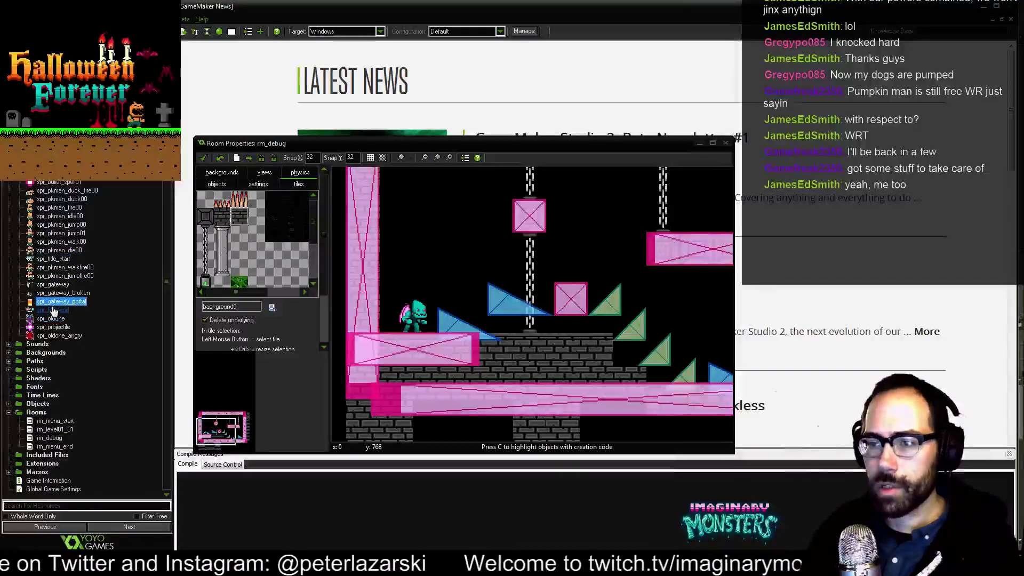
Expand the Objects group in the resource tree and open the properties of obj_collision_slope2.
scroll(59, 304, "up", 1)
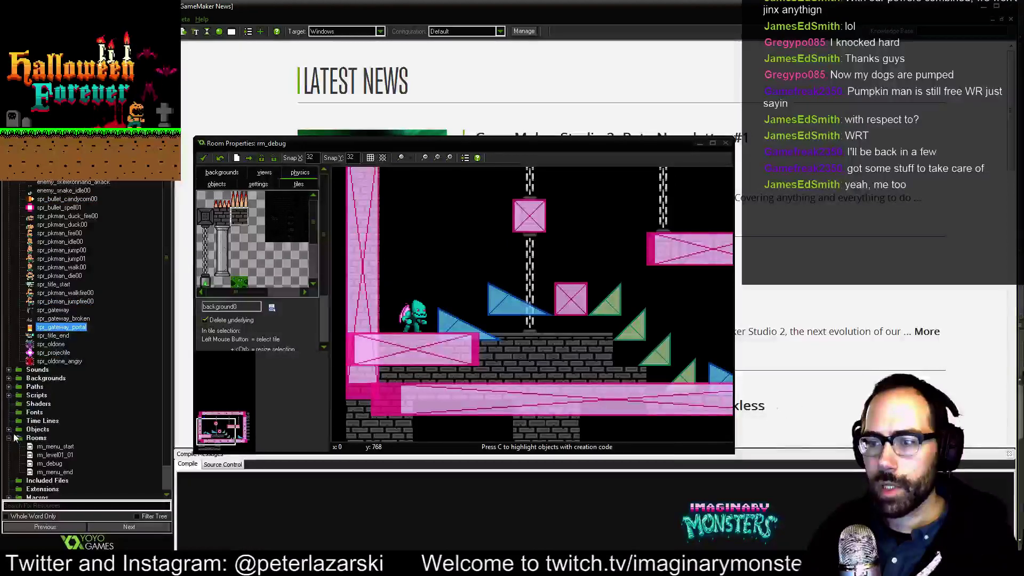
left_click(9, 430)
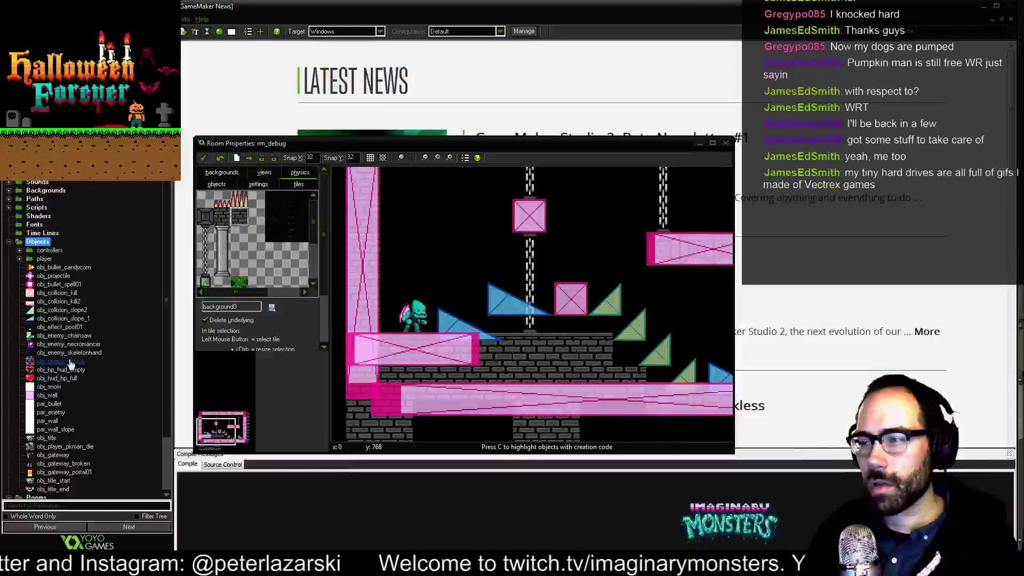
scroll(63, 333, "down", 2)
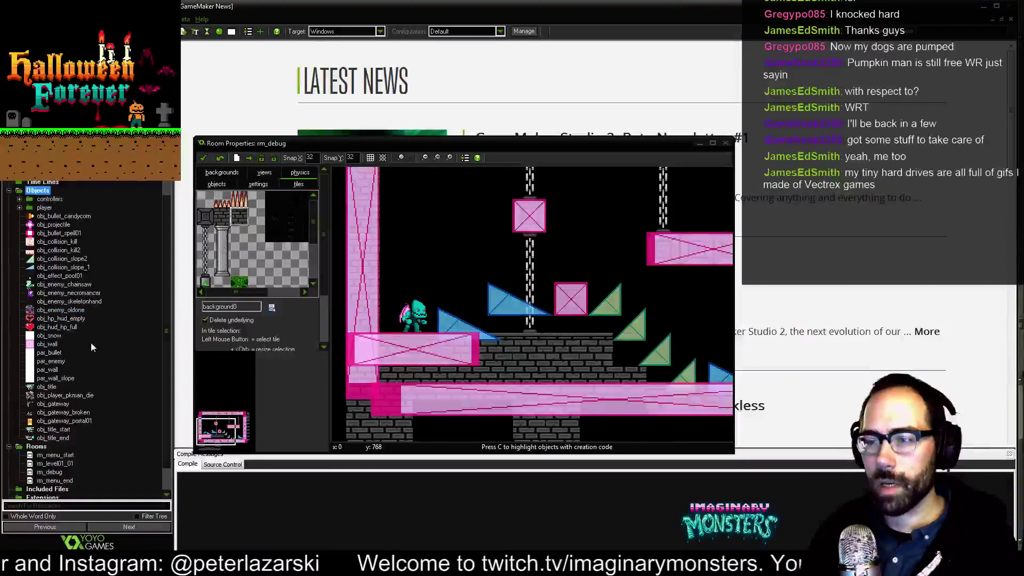
left_click(59, 259)
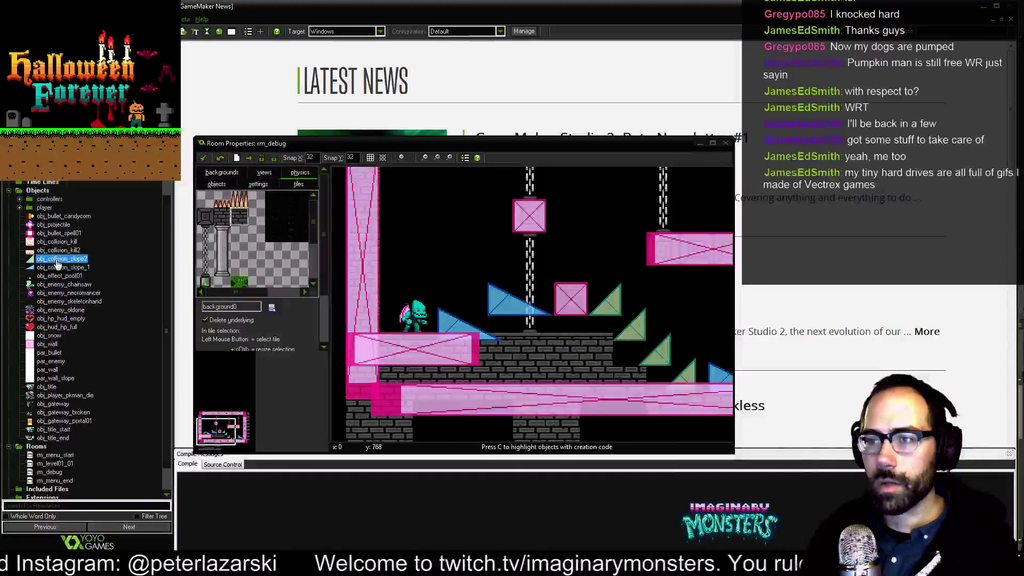
double_click(56, 261)
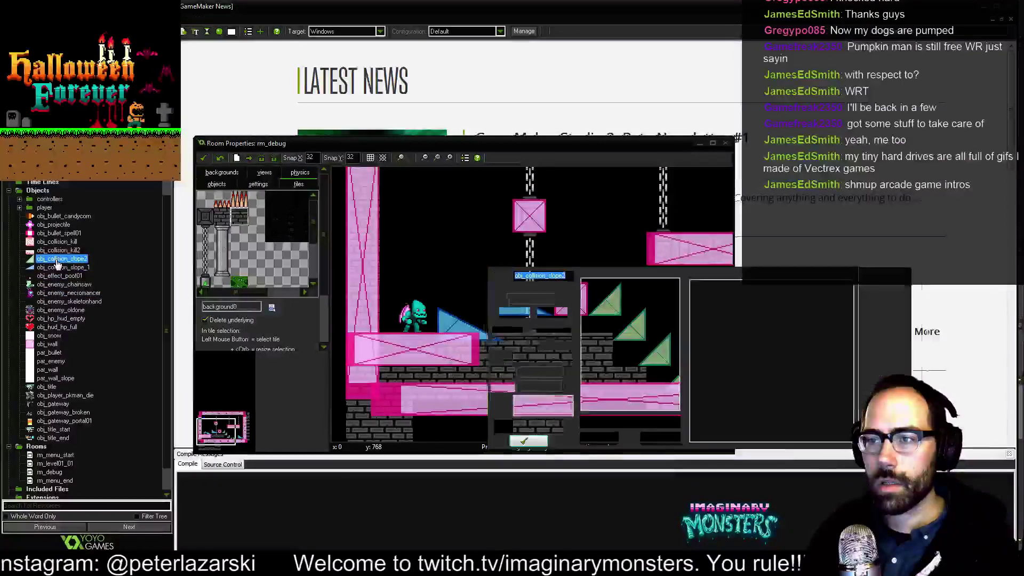
Rename the object obj_collision_slope2 as obj_col_slope_45 and copy the new name for reuse.
left_click(532, 276)
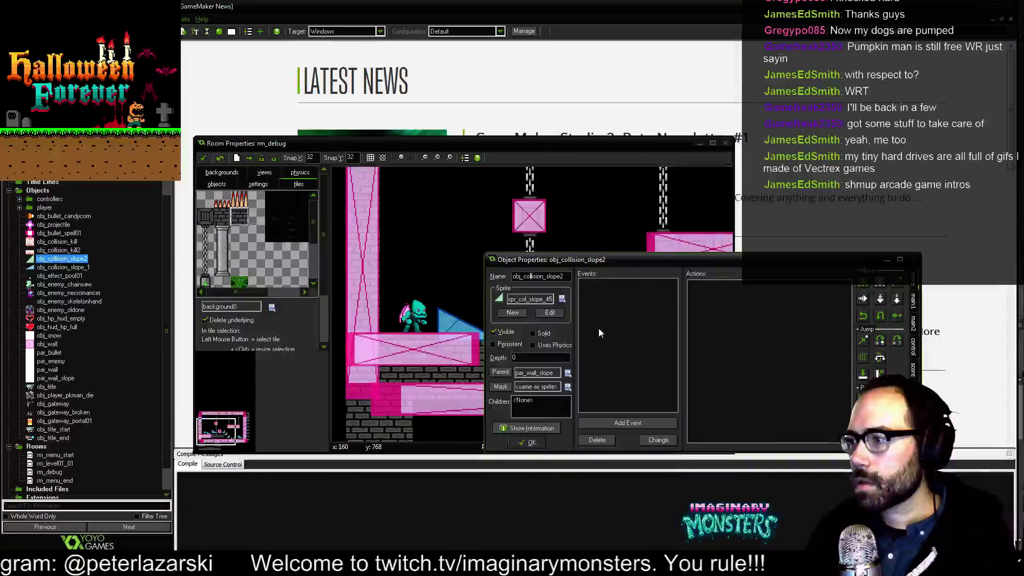
key("Delete")
key("Delete")
key("Delete")
key("Delete")
key("Delete")
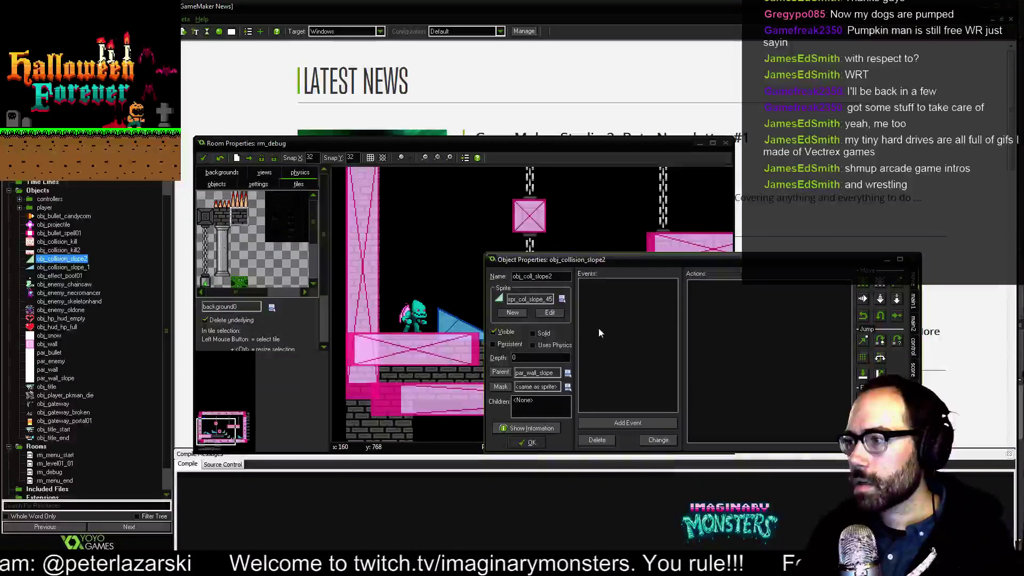
key("BackSpace")
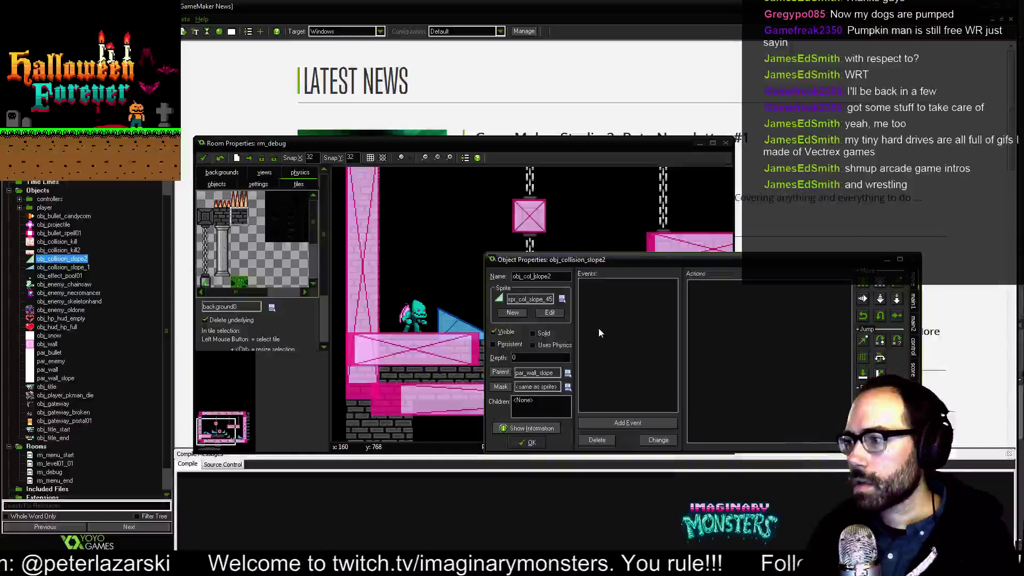
key("Delete")
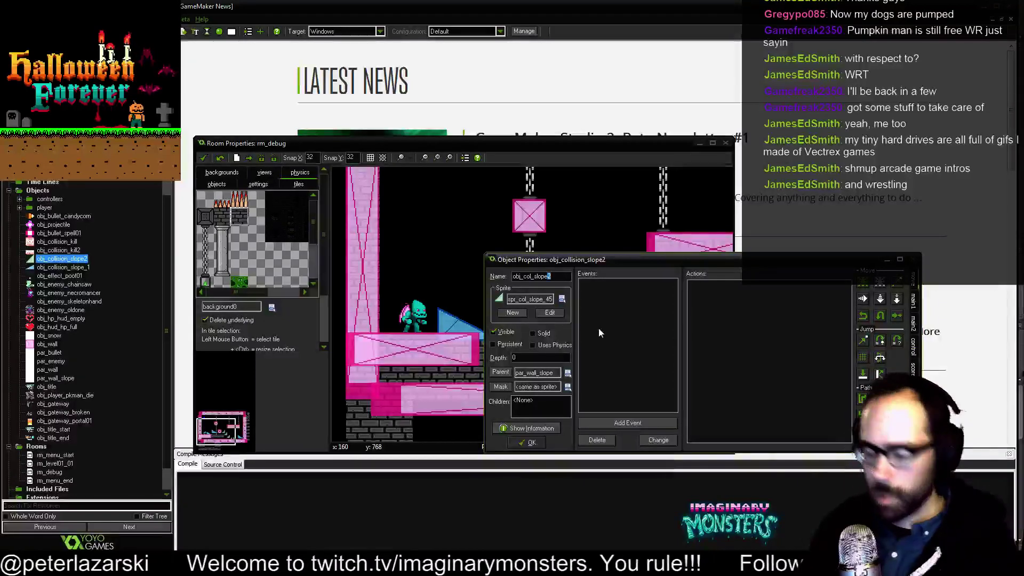
type("_45")
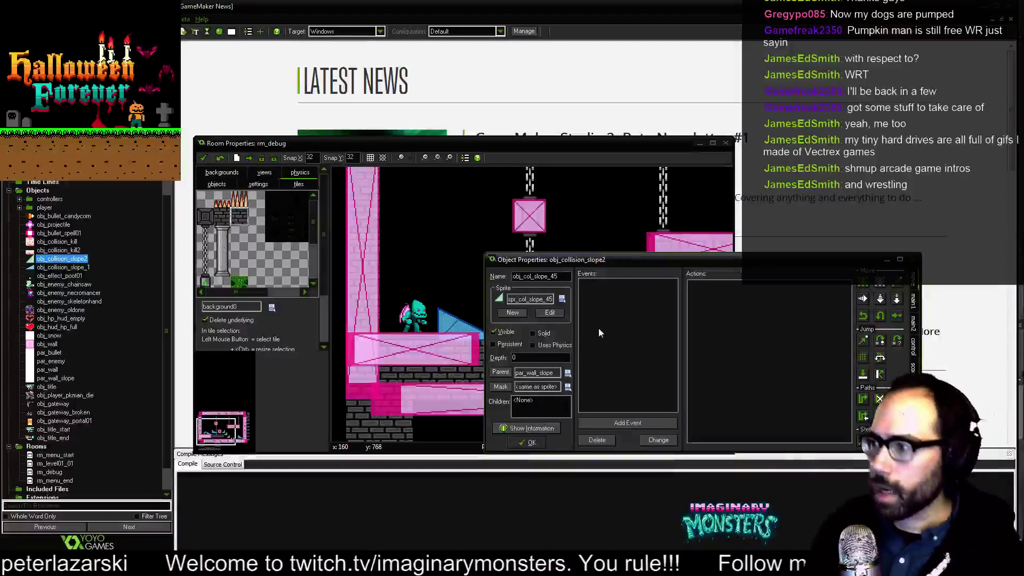
key("ctrl+a")
key("ctrl+c")
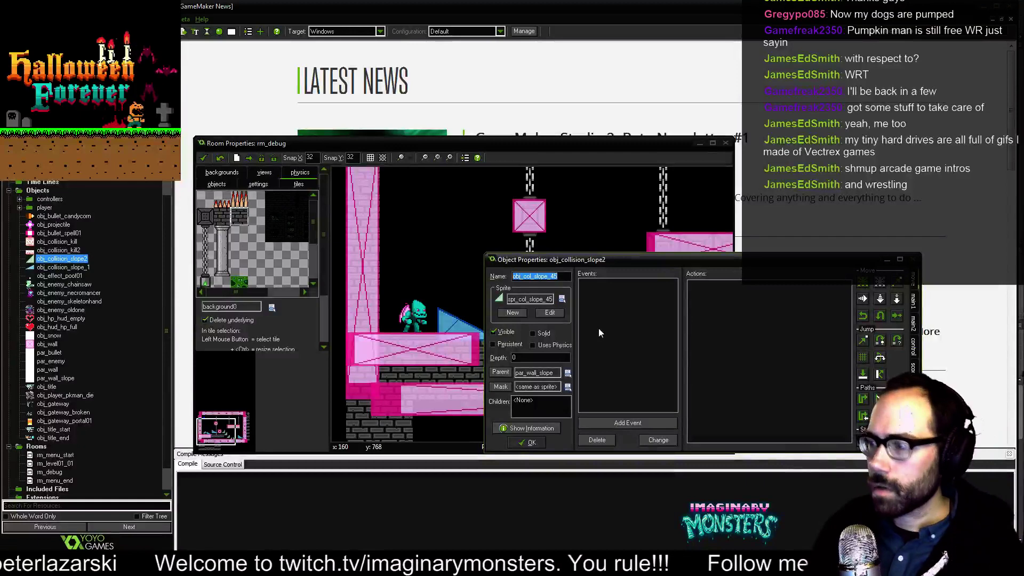
left_click(532, 442)
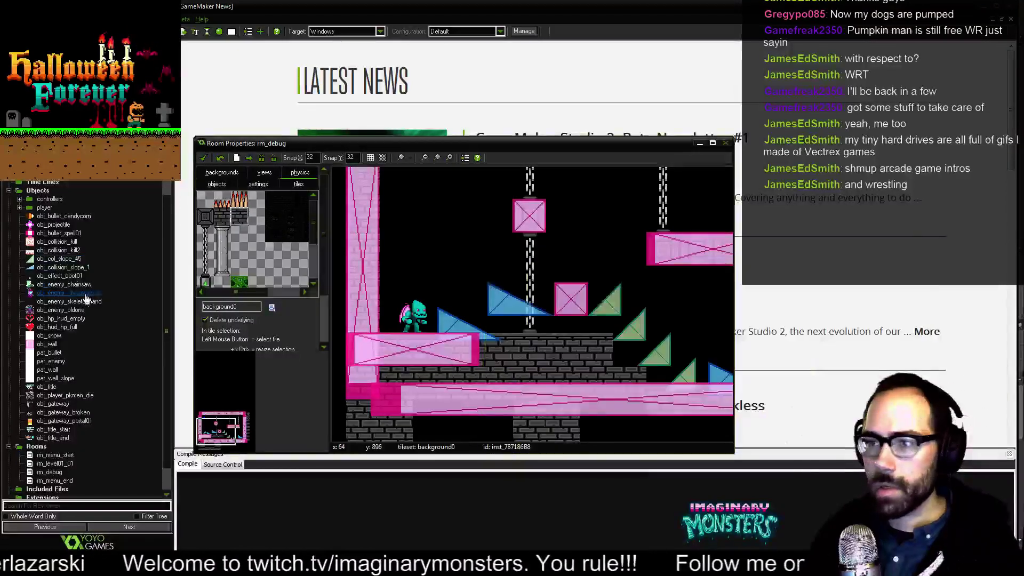
Duplicate the obj_col_slope_45 object and name the copy obj_col_slope_45_small.
right_click(73, 261)
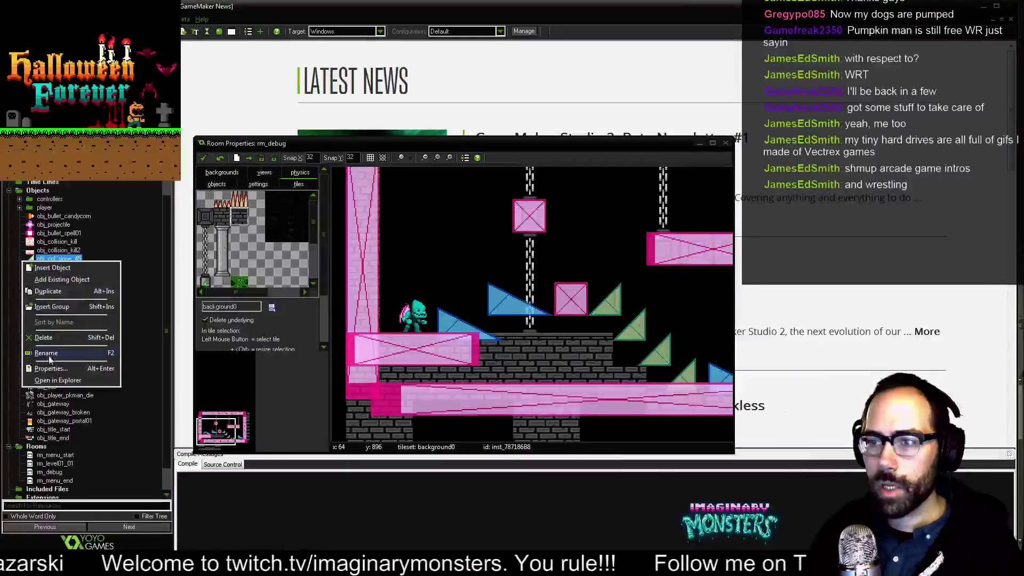
left_click(53, 292)
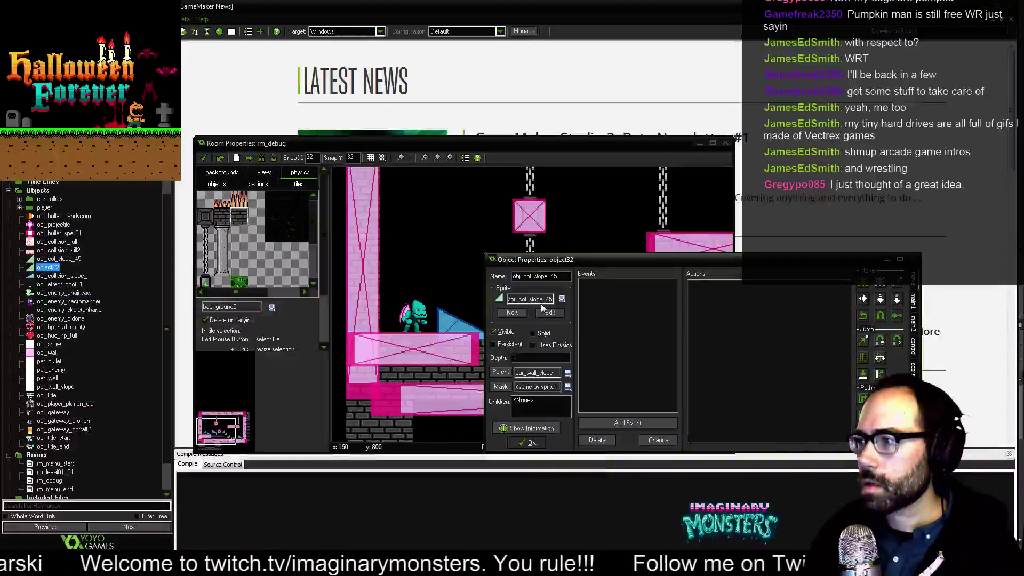
type("_")
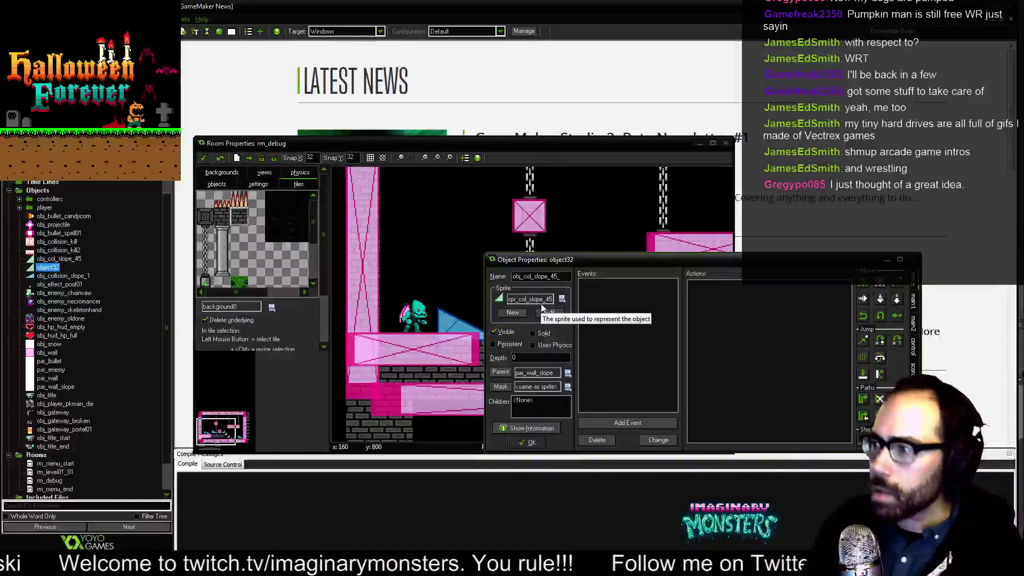
type("small")
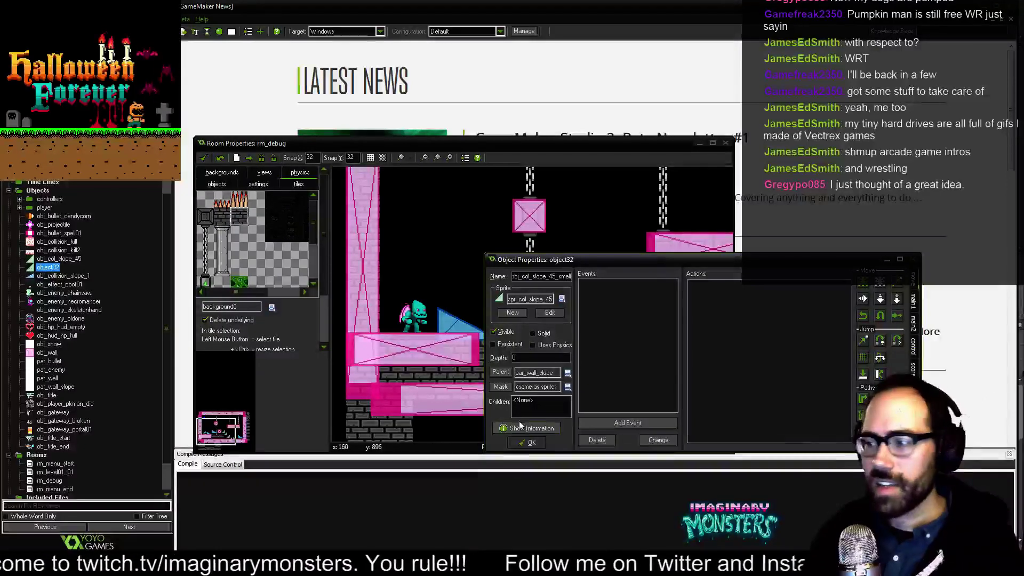
left_click(528, 443)
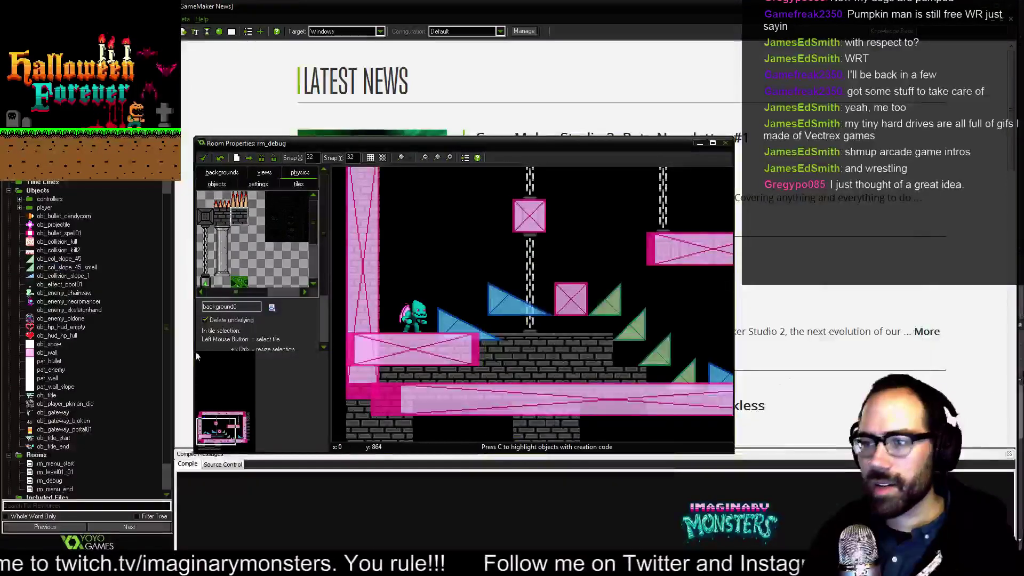
Rename the object obj_collision_slope_1 as obj_col_slope_30.
double_click(71, 276)
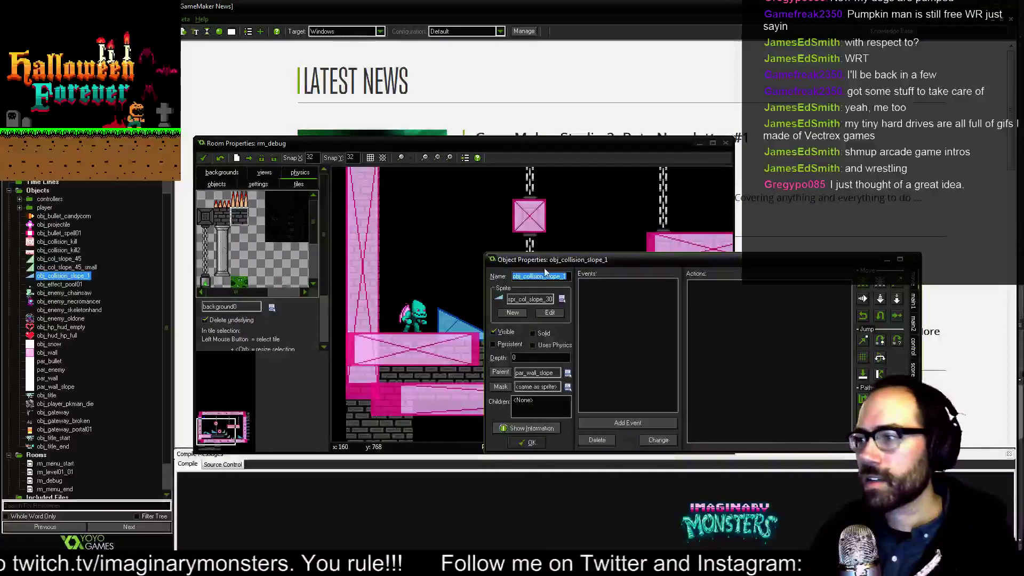
left_click(544, 276)
key("BackSpace")
key("BackSpace")
key("BackSpace")
key("BackSpace")
key("BackSpace")
key("BackSpace")
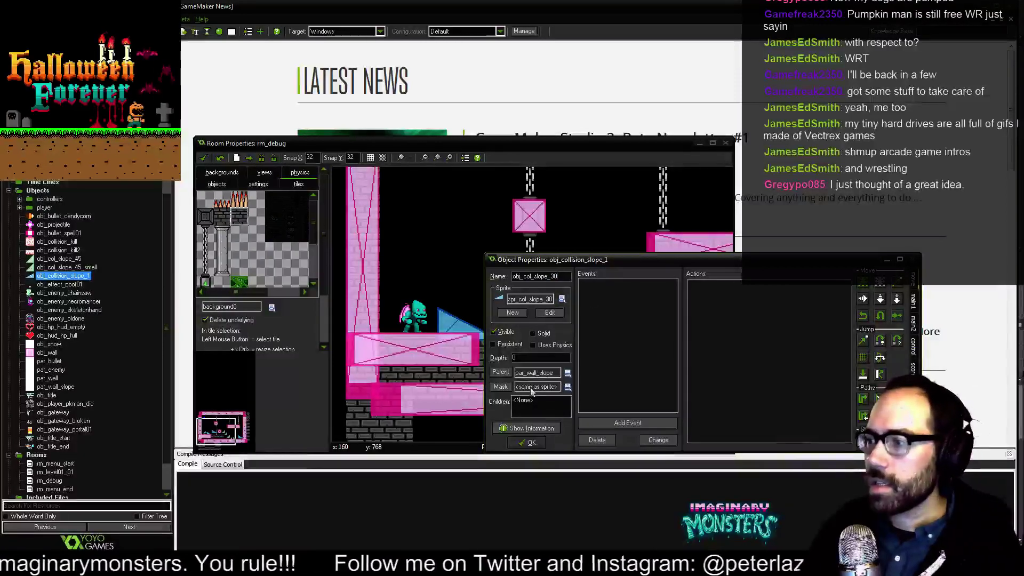
left_click(531, 442)
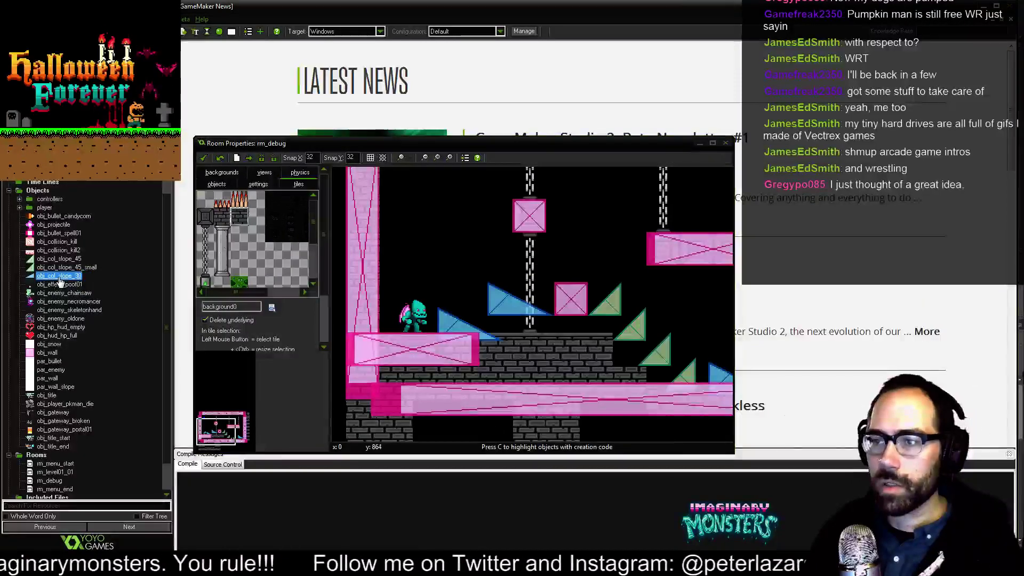
Duplicate the obj_col_slope_30 object.
right_click(56, 277)
left_click(52, 308)
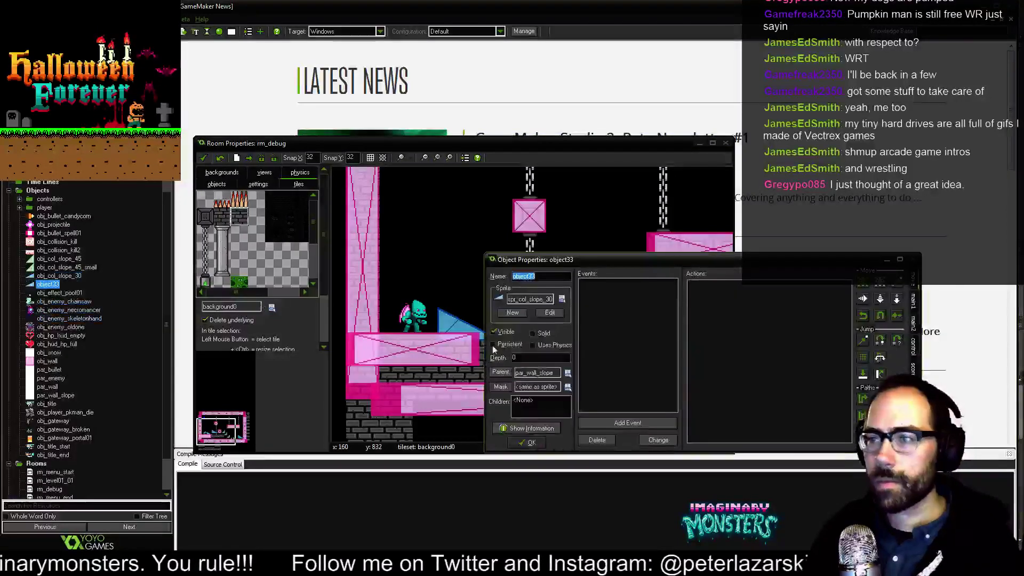
Try to give the duplicated 30-degree slope object the name obj_col_slope_30.
key("ctrl+v")
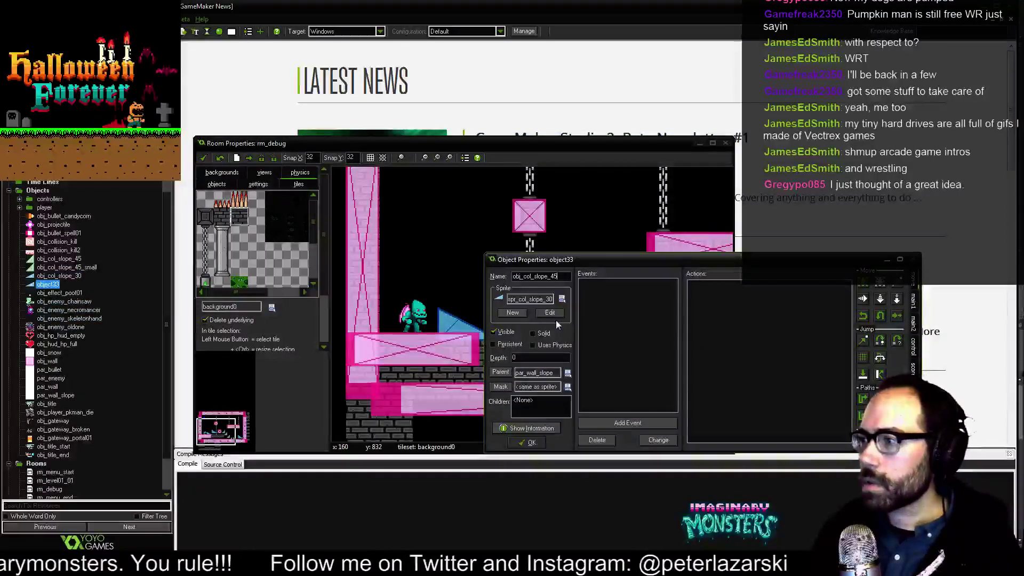
key("shift+Left")
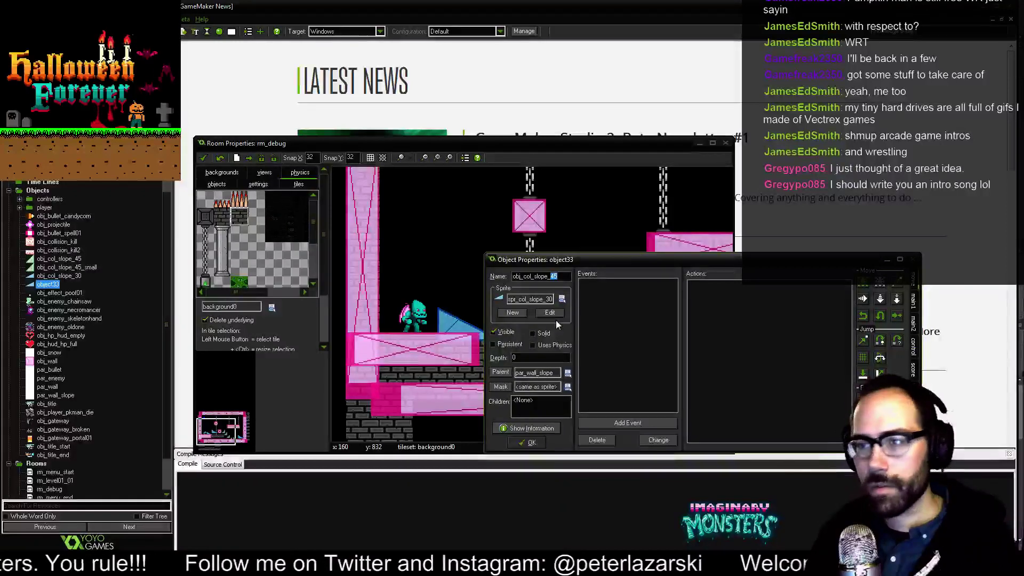
type("30")
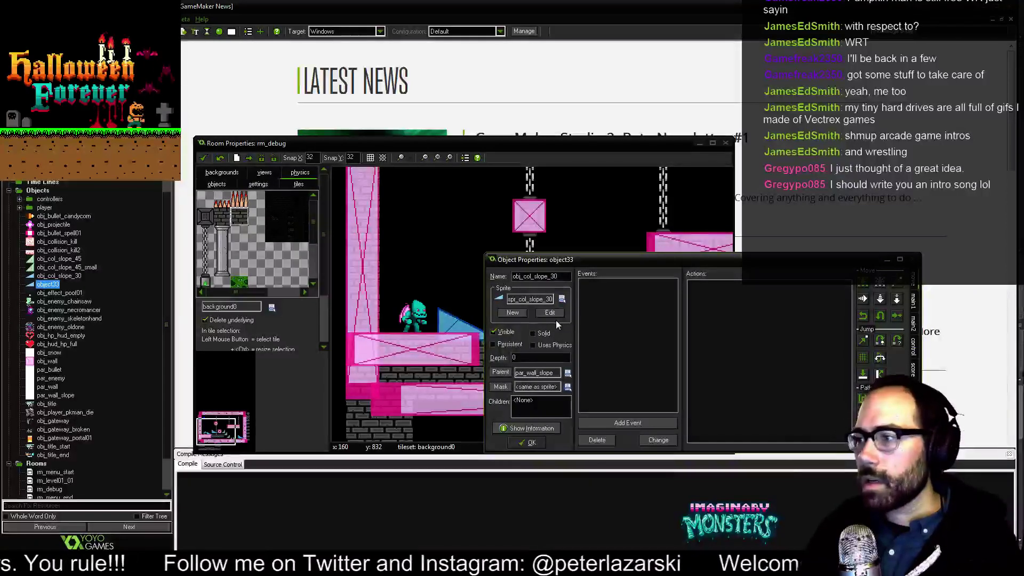
left_click(532, 442)
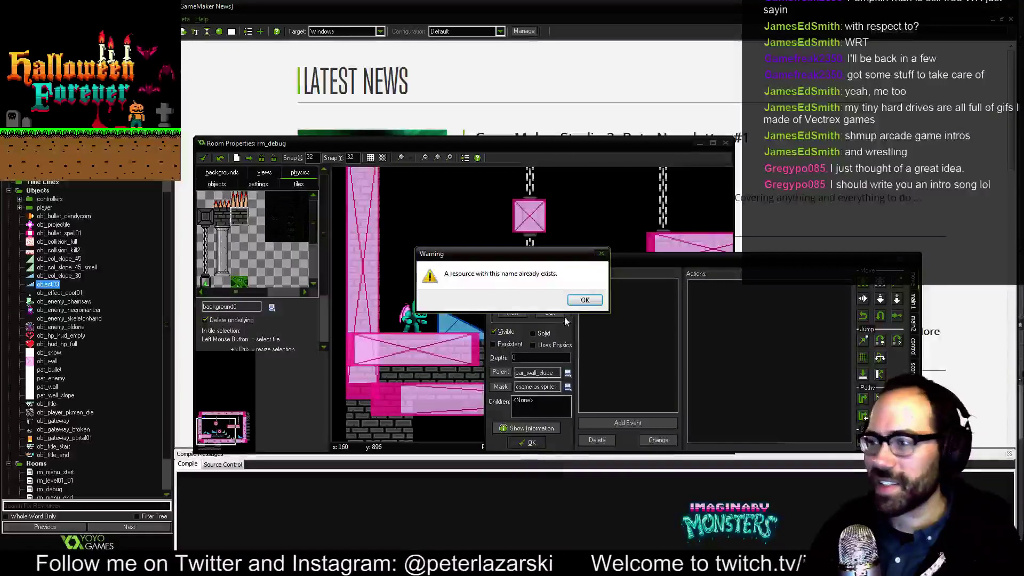
left_click(584, 299)
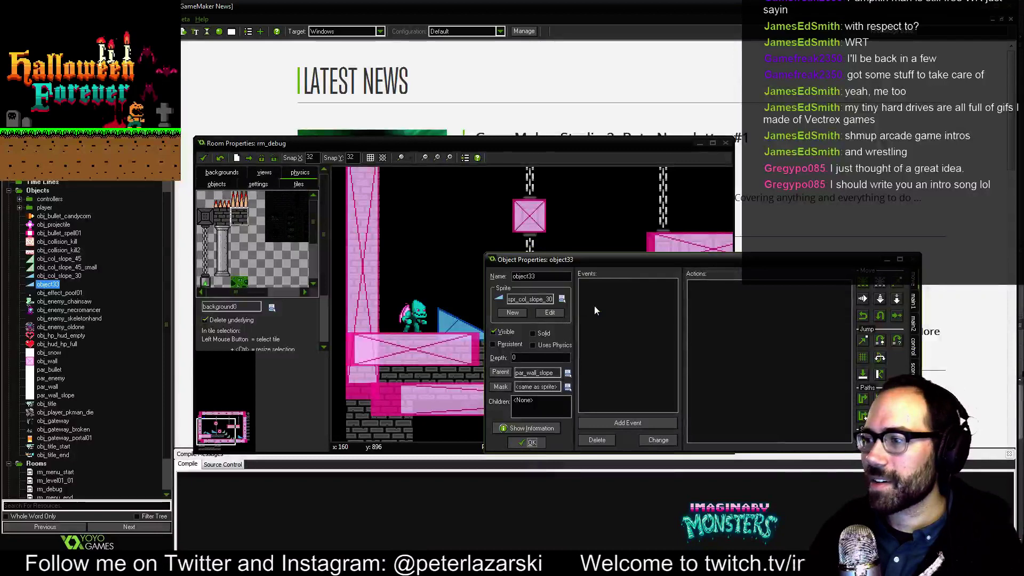
Name the duplicated 30-degree slope object obj_col_slope_30_small, starting from the copied slope name.
double_click(551, 276)
key("ctrl+v")
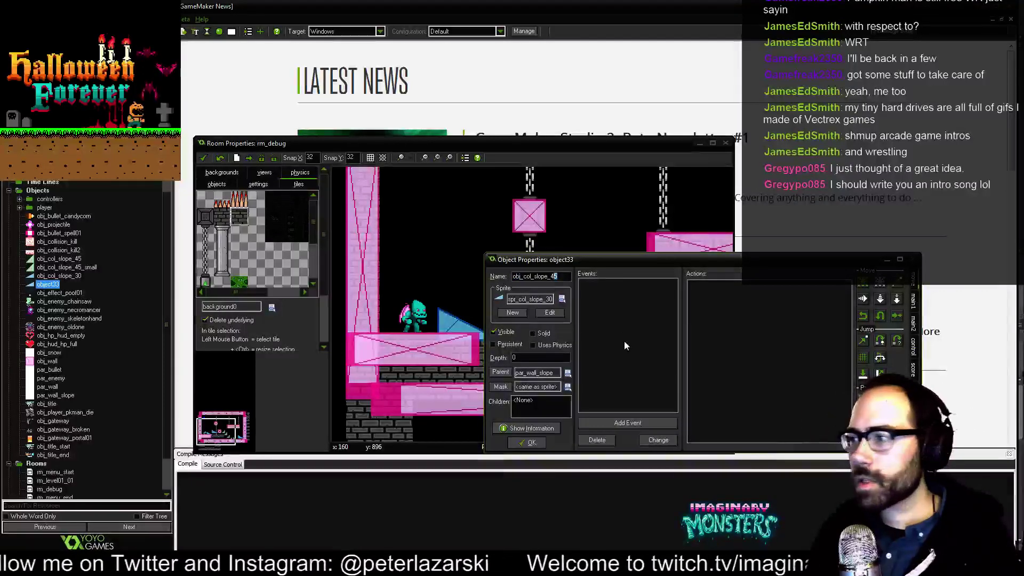
type("30_")
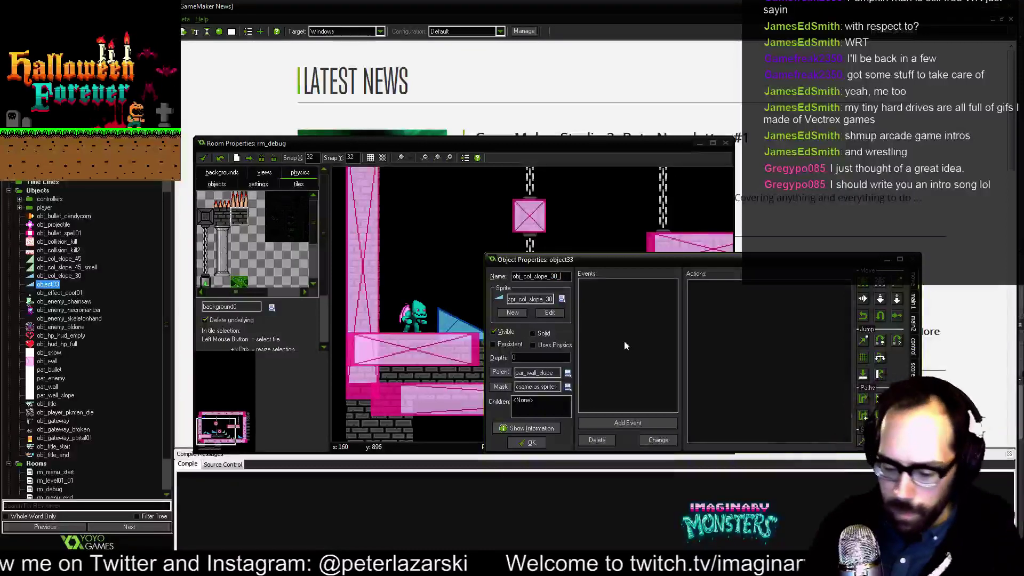
type("small")
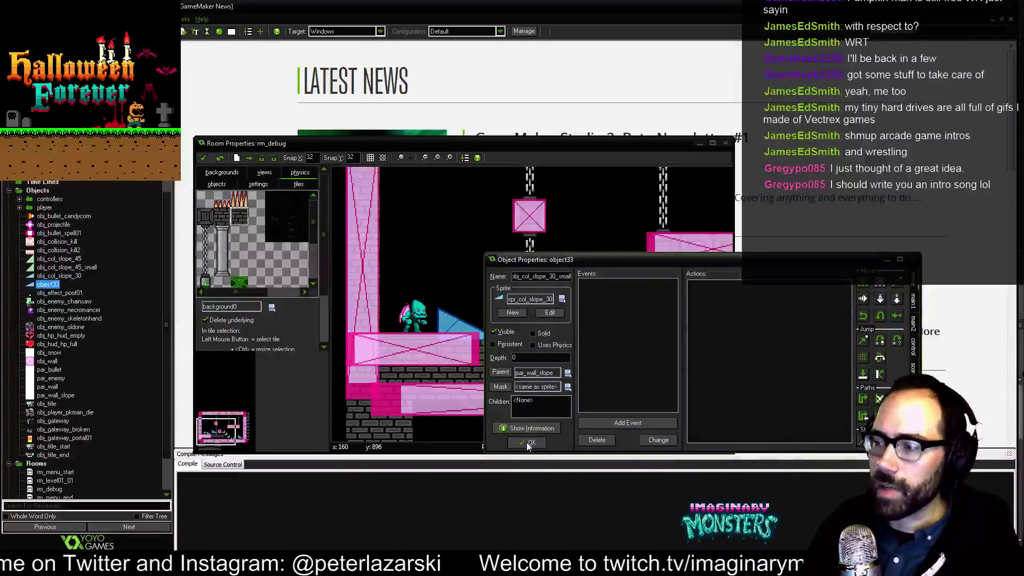
left_click(528, 443)
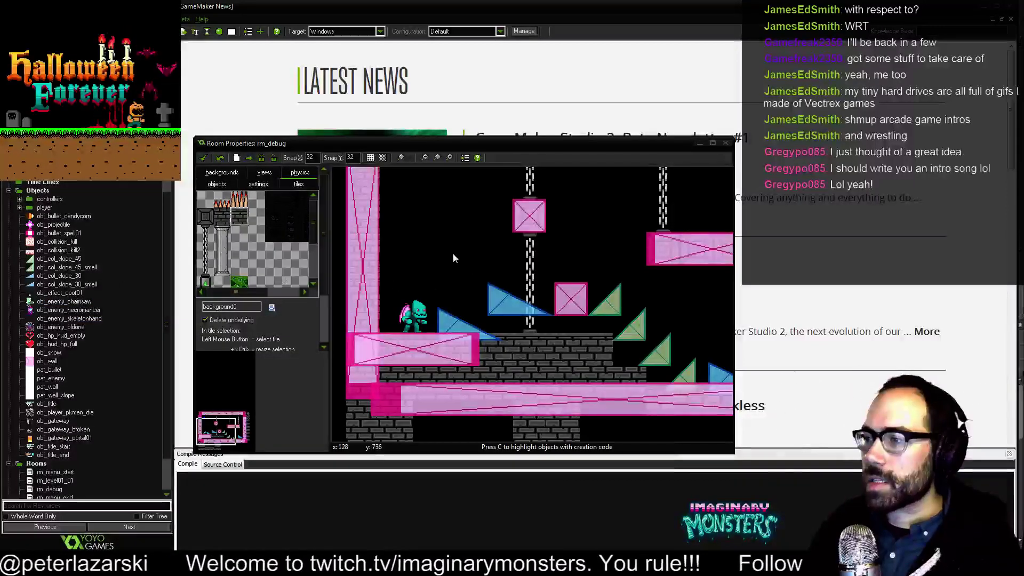
Insert a new group named collision among the objects, at obj_collision_kill2 in the resource tree.
middle_click_drag(453, 254, 504, 264)
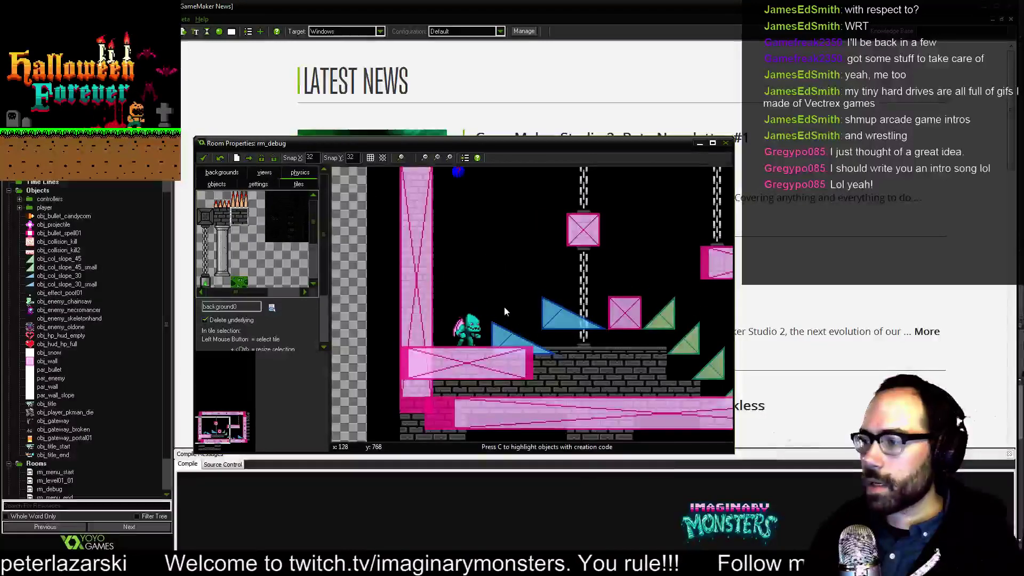
middle_click_drag(505, 306, 473, 308)
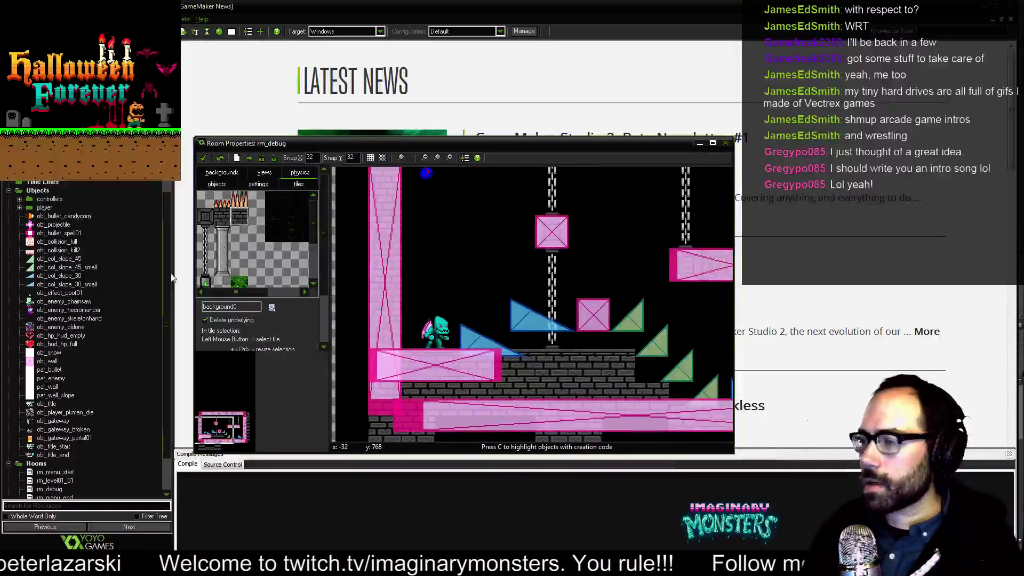
left_click(60, 233)
left_click(56, 253)
right_click(57, 256)
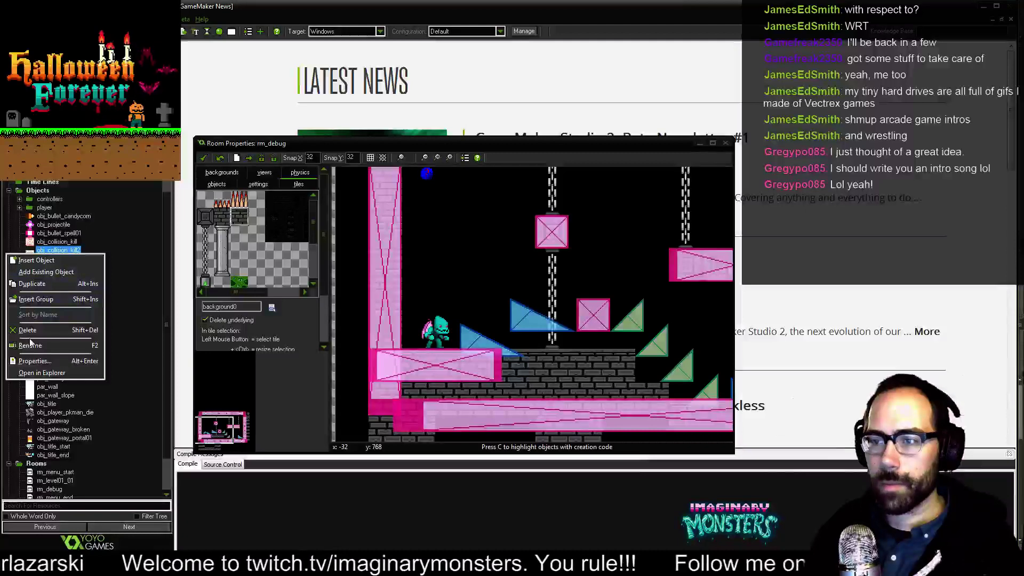
left_click(35, 300)
type("c")
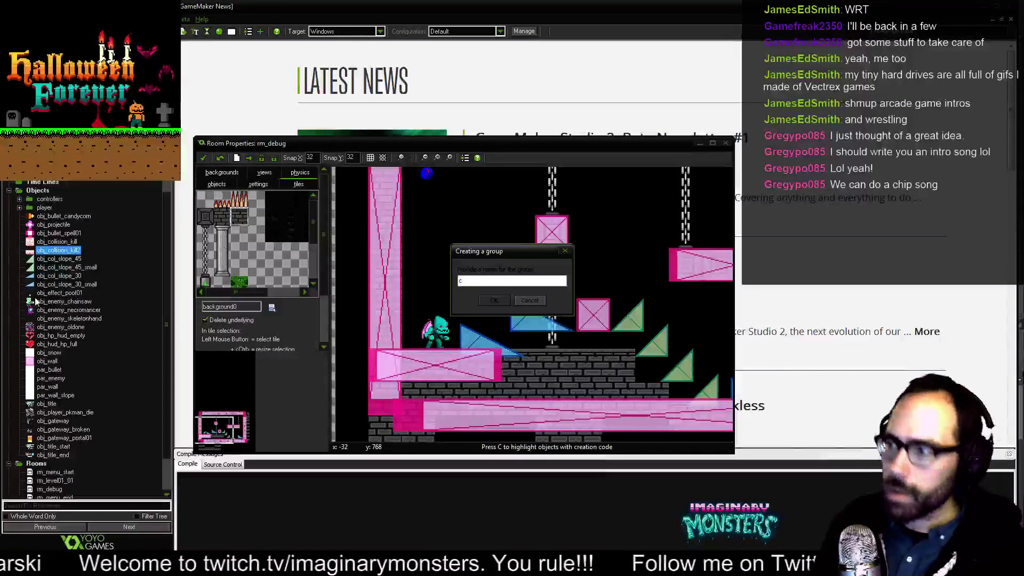
key("BackSpace")
key("BackSpace")
key("BackSpace")
type("o")
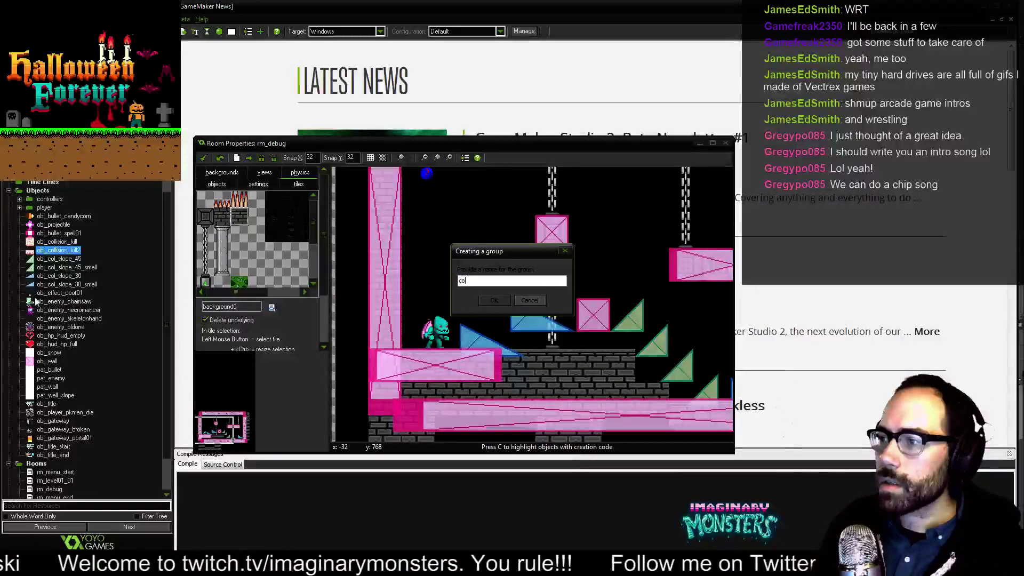
type("llision")
key("Return")
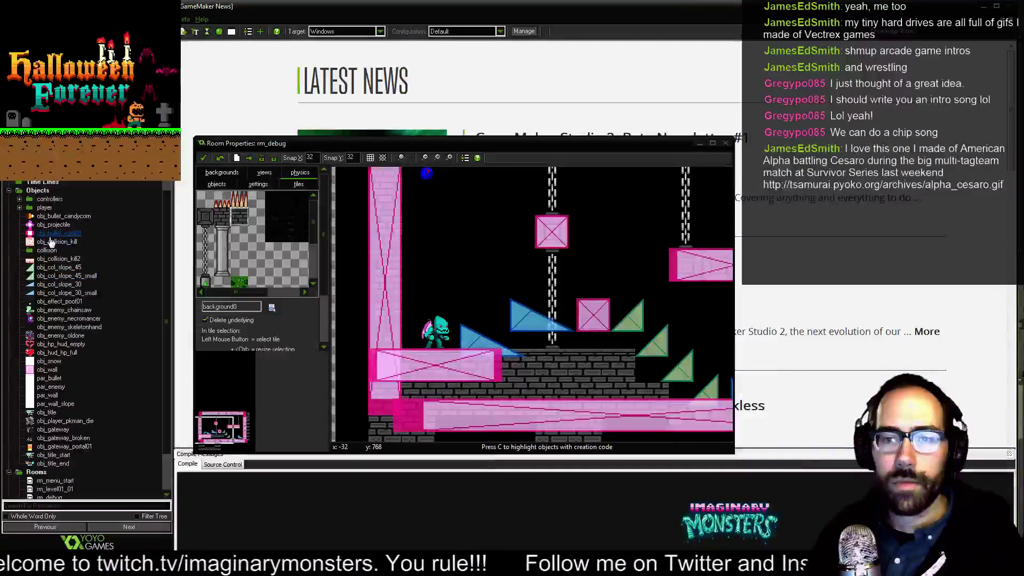
Move obj_collision_kill, obj_collision_kill2 and the 45 and 30 slope objects with their small variants into the collision group.
left_click(56, 269)
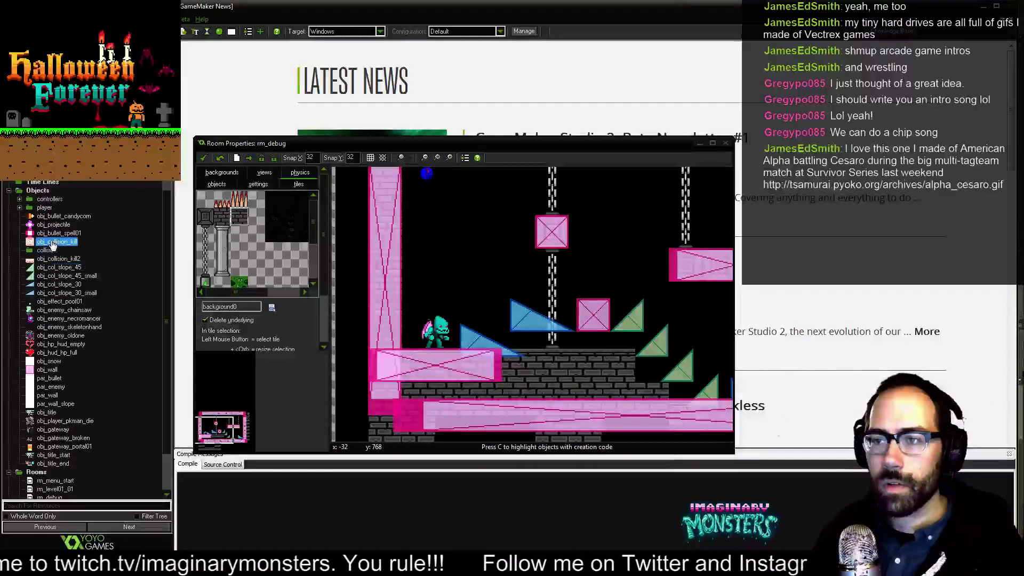
left_click_drag(56, 242, 48, 251)
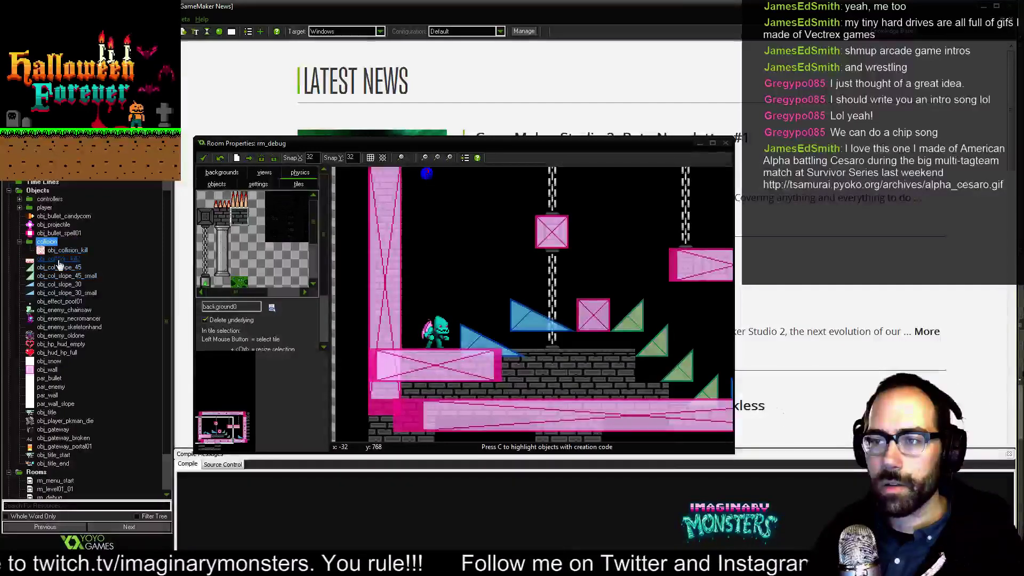
left_click(59, 261)
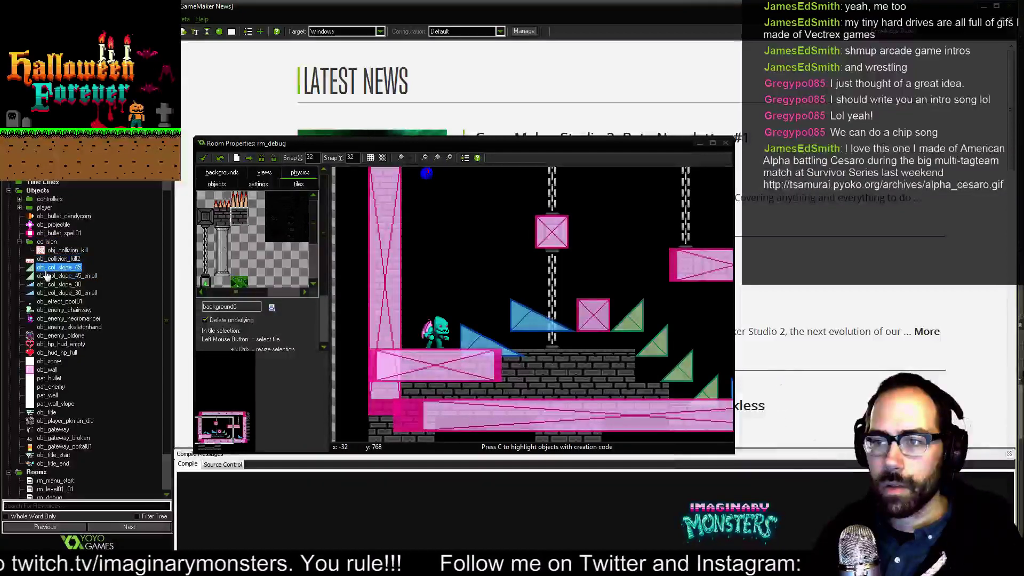
left_click(47, 277)
left_click(54, 259)
right_click(51, 267)
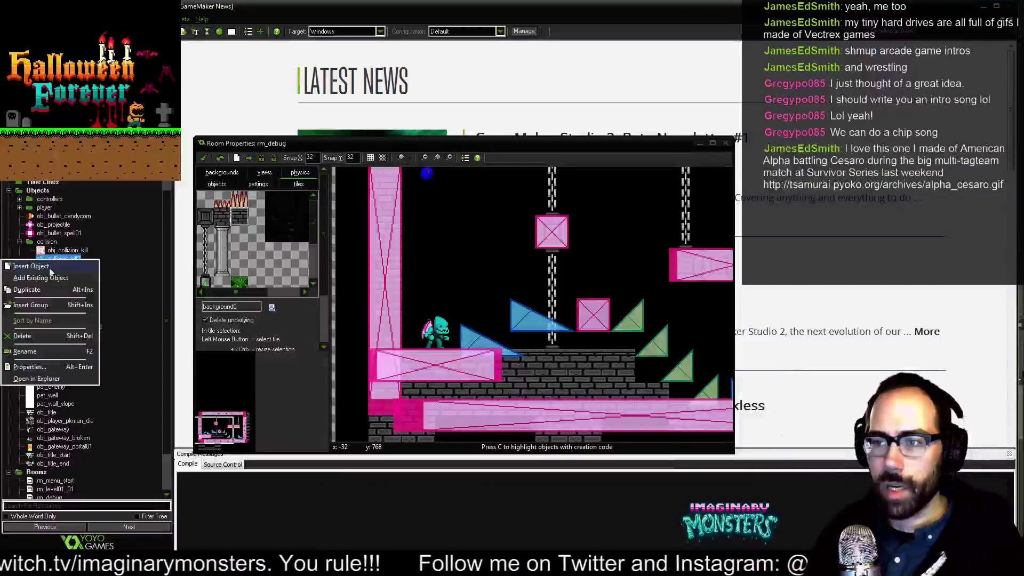
key("Escape")
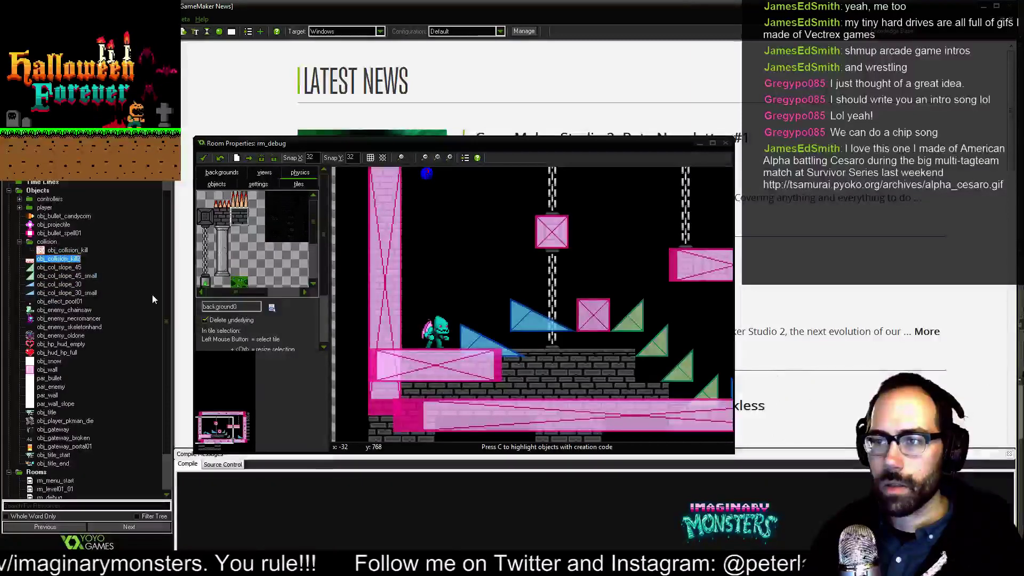
left_click_drag(61, 259, 61, 288)
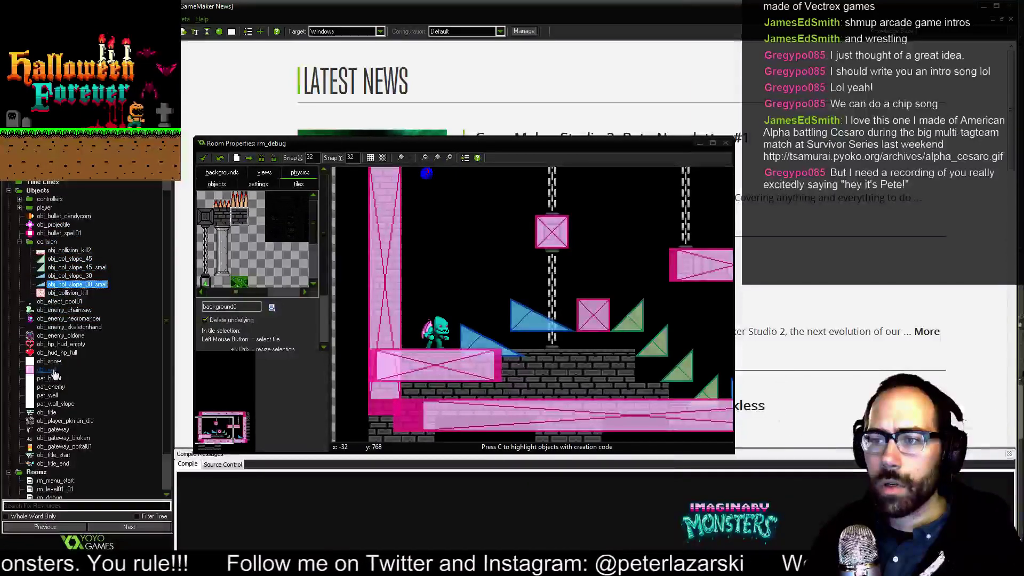
Move obj_wall, par_wall and par_wall_slope into the collision group.
left_click_drag(54, 373, 59, 292)
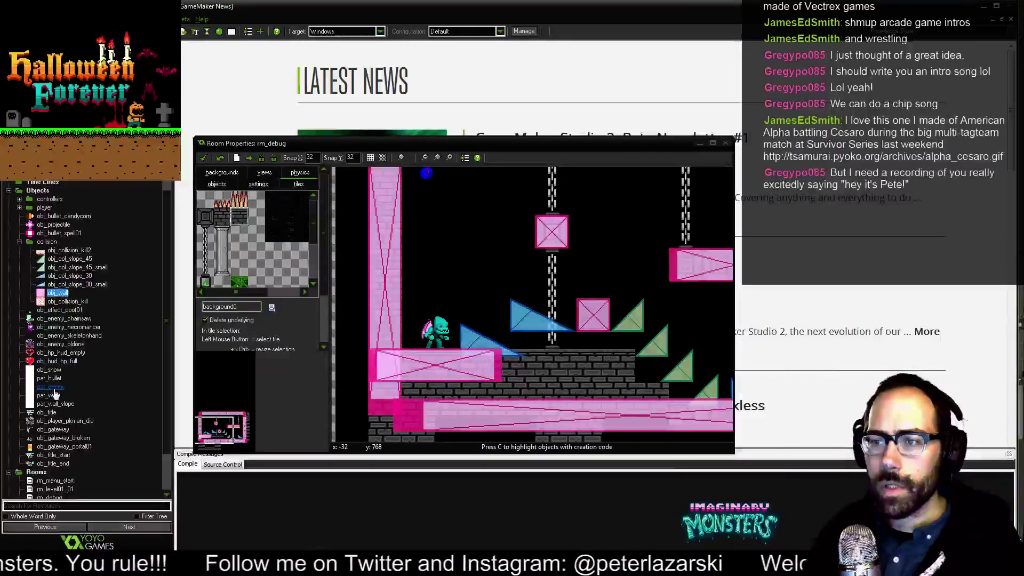
left_click_drag(47, 395, 58, 291)
left_click_drag(53, 404, 59, 266)
left_click(52, 252)
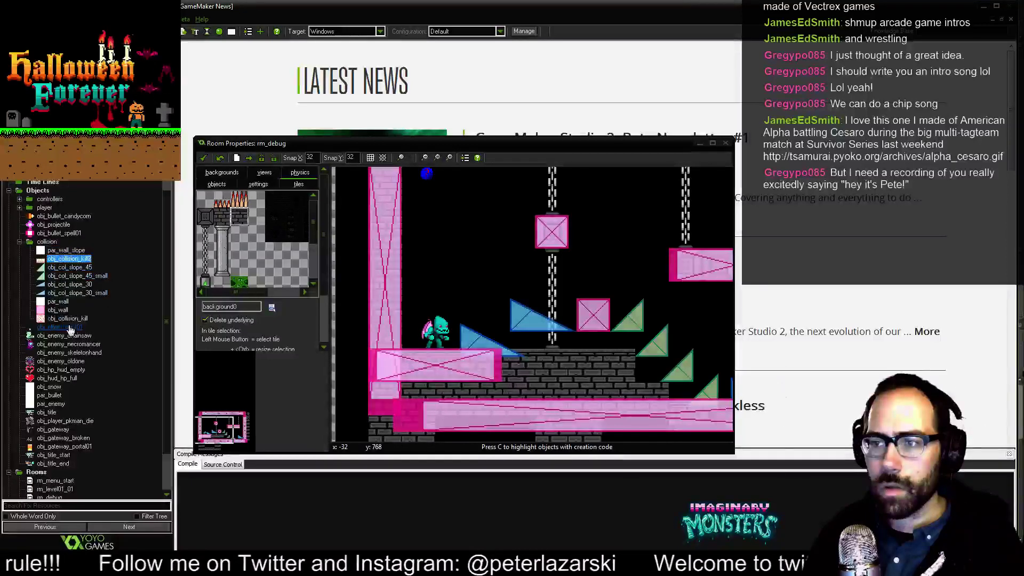
Reorder the collision group with par_wall first and obj_collision_kill2 just above obj_collision_kill, and collapse the group.
mouse_move(61, 302)
left_mouse_down()
mouse_move(59, 250)
mouse_move(63, 315)
left_mouse_up()
left_click(70, 293)
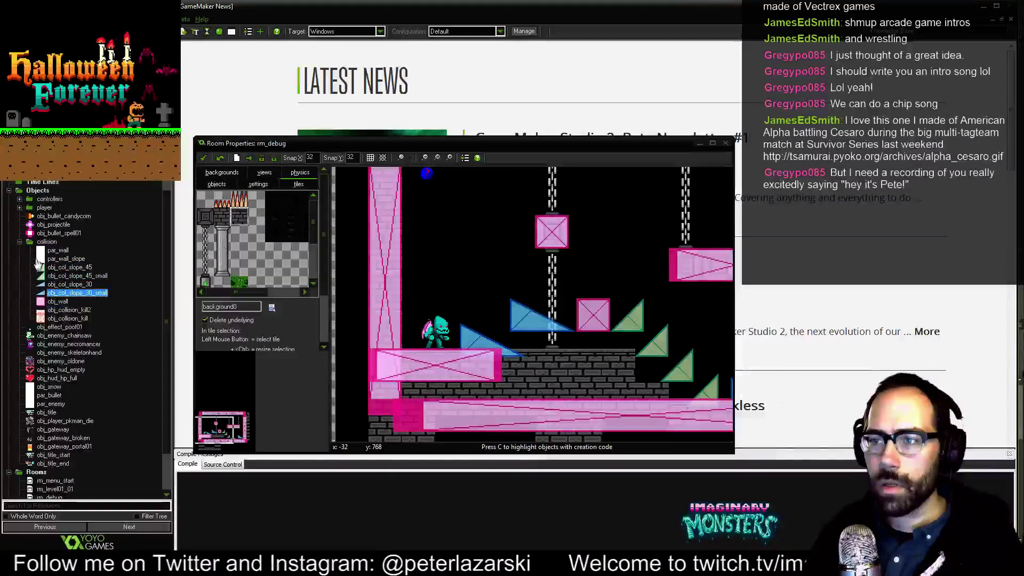
left_click(20, 242)
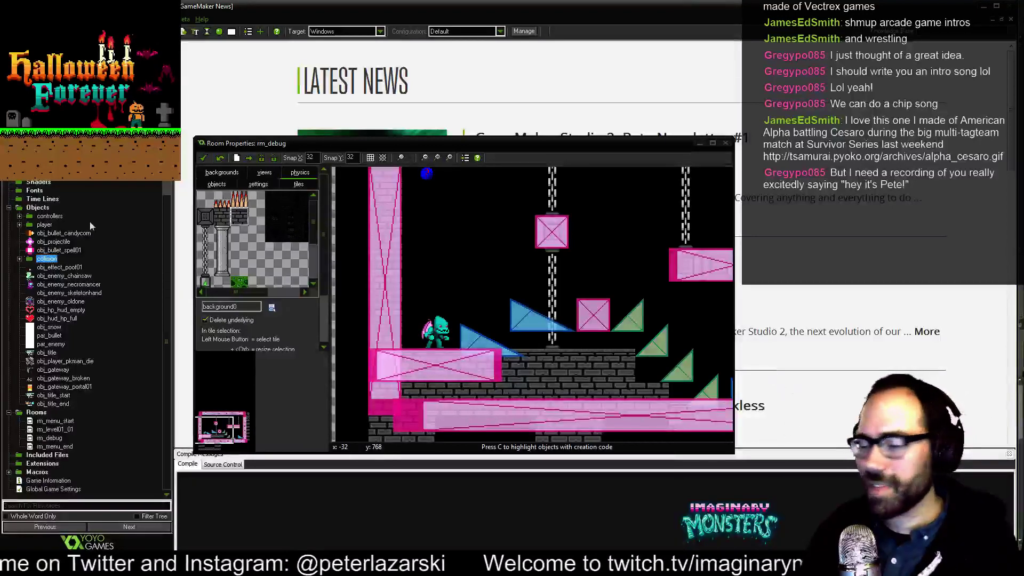
Move and enlarge the rm_debug room window, expand the collision group and select obj_col_slope_30.
left_click_drag(510, 145, 498, 114)
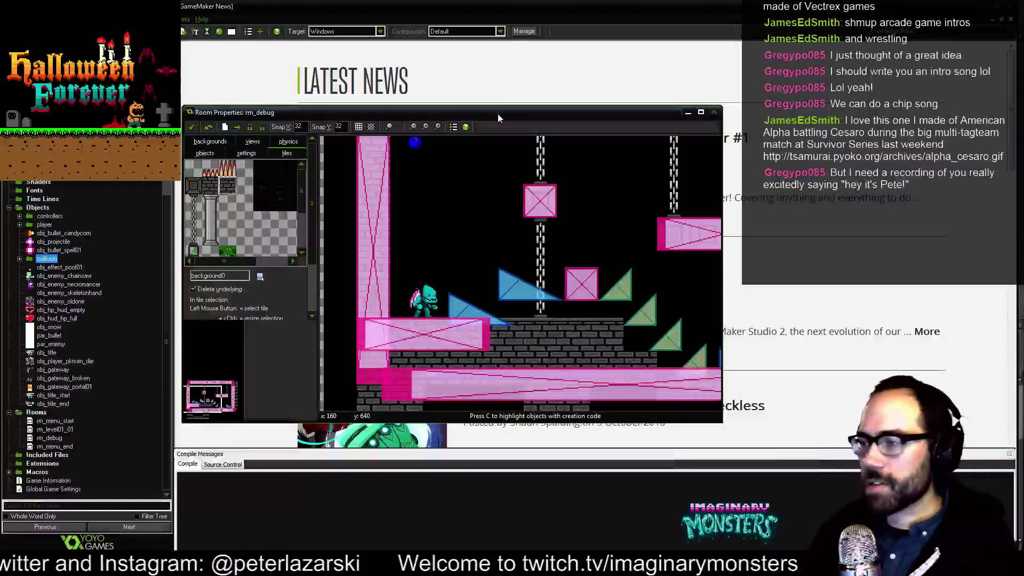
mouse_move(528, 236)
middle_mouse_down()
mouse_move(461, 240)
mouse_move(517, 233)
middle_mouse_up()
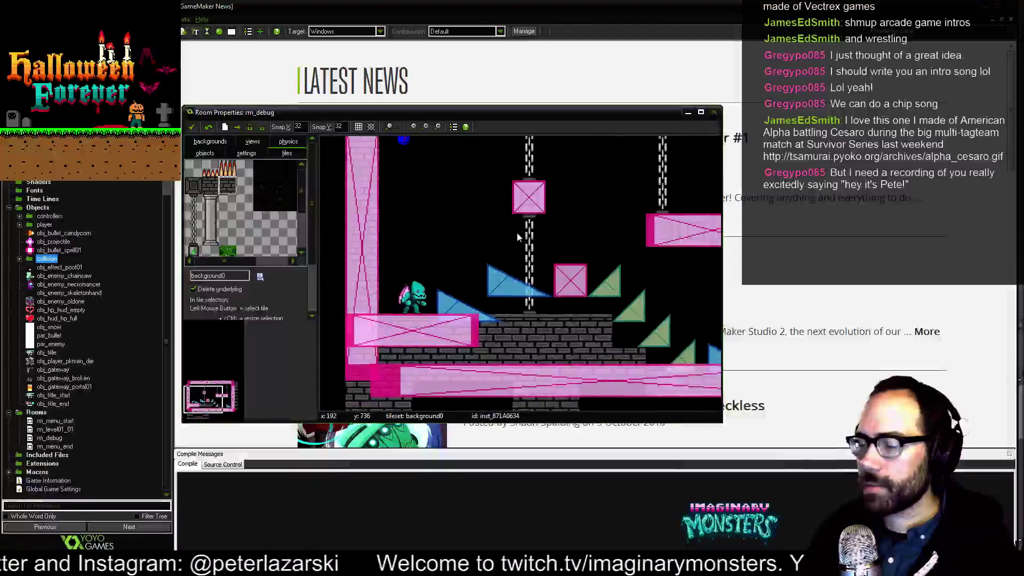
left_click_drag(723, 423, 912, 528)
double_click(45, 260)
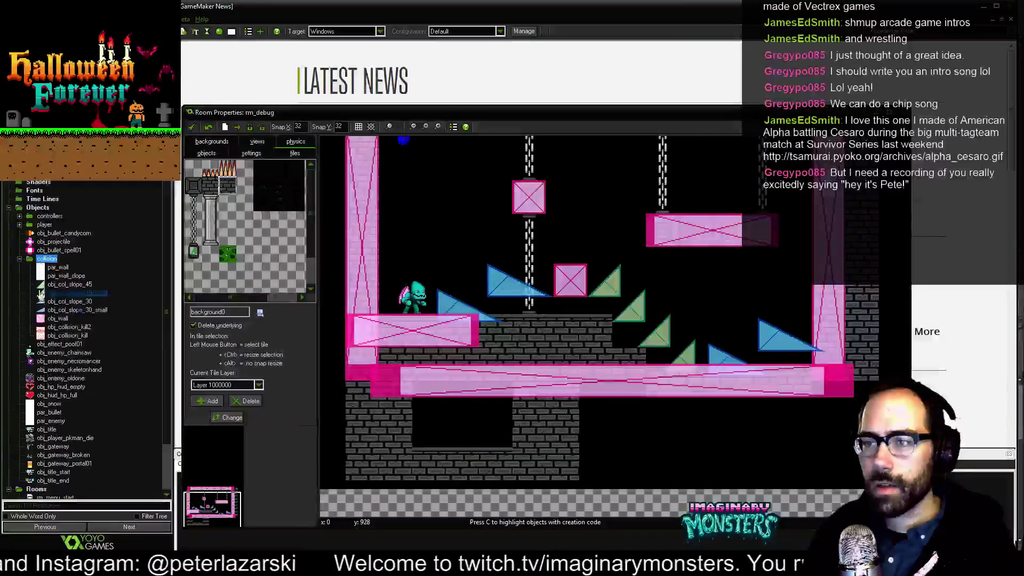
left_click(46, 303)
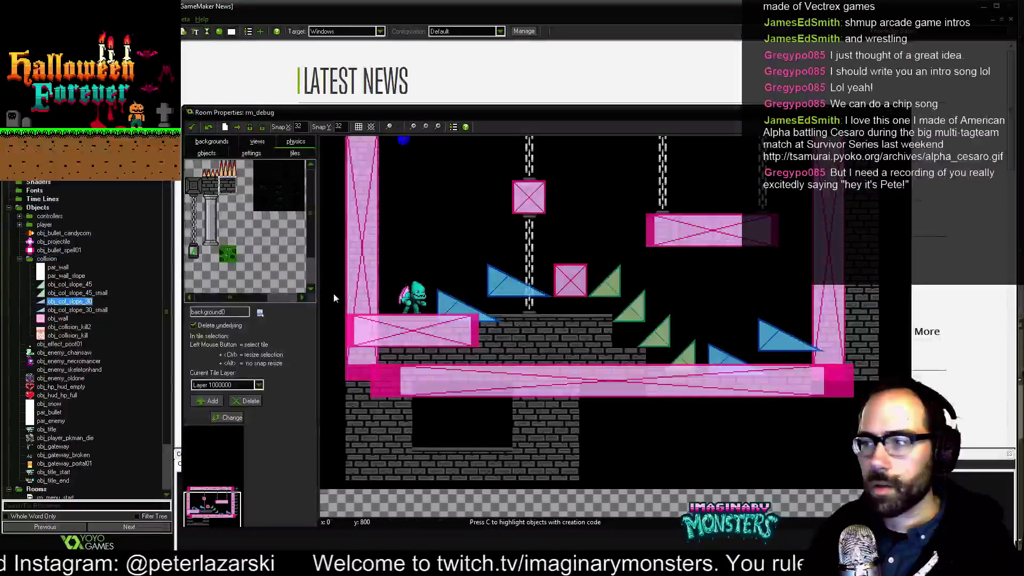
Try widths of 3000 and 2000 for the rm_debug room and settle on a width of 1000.
middle_click_drag(533, 229, 538, 304)
scroll(544, 304, "down", 5)
middle_click_drag(603, 311, 547, 397)
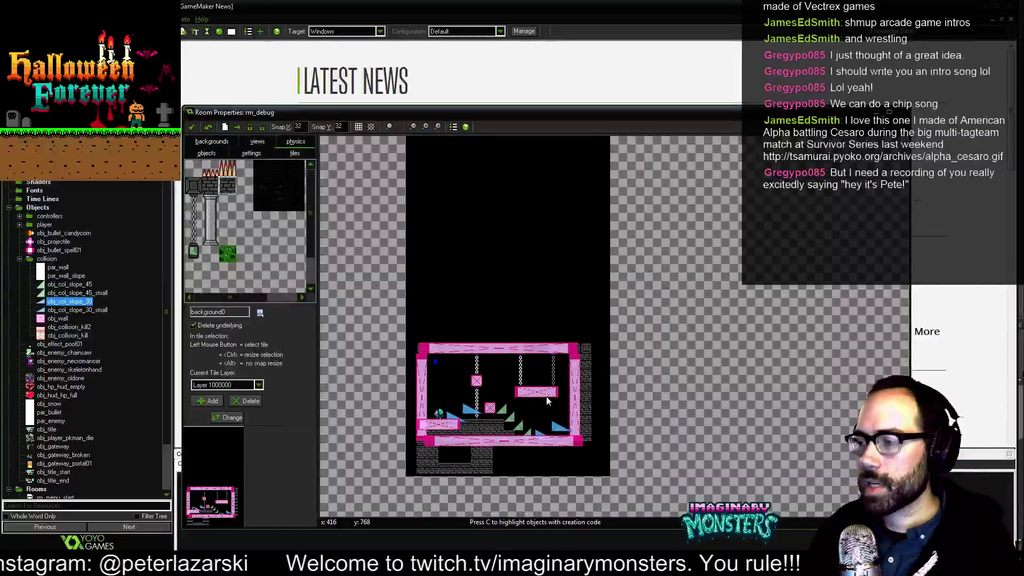
left_click(251, 153)
double_click(230, 188)
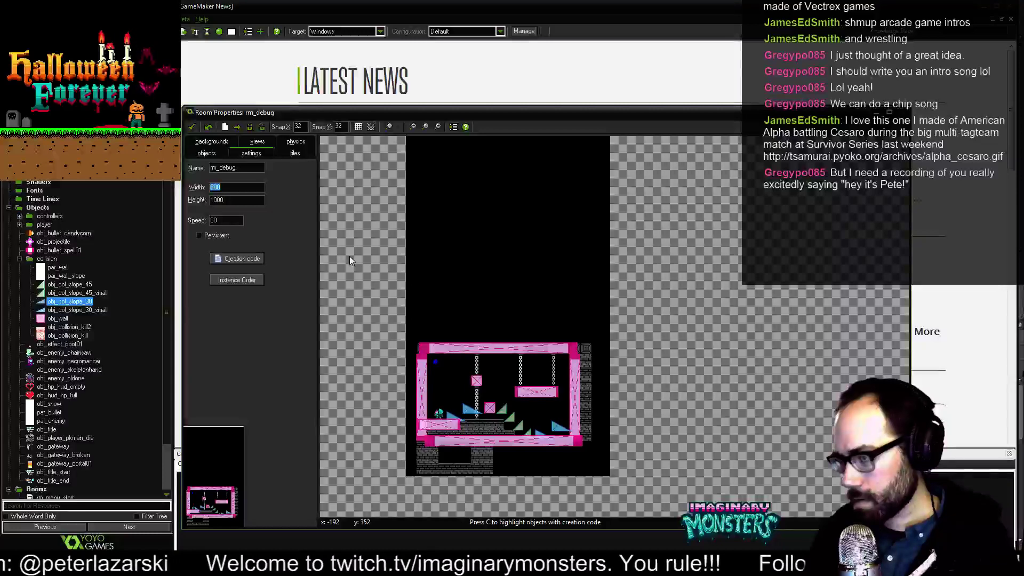
type("3000")
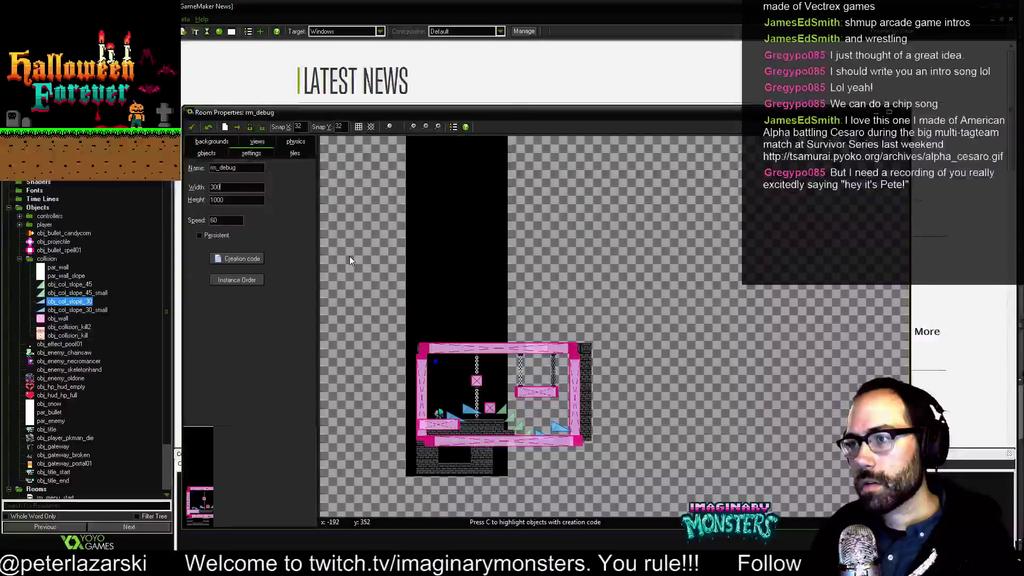
key("BackSpace")
key("BackSpace")
key("BackSpace")
key("BackSpace")
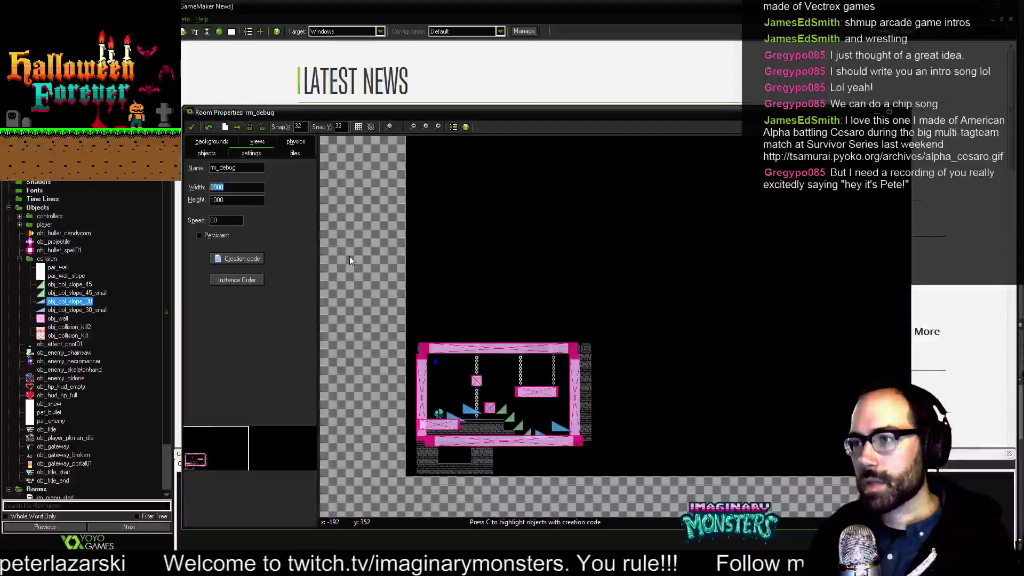
type("2000")
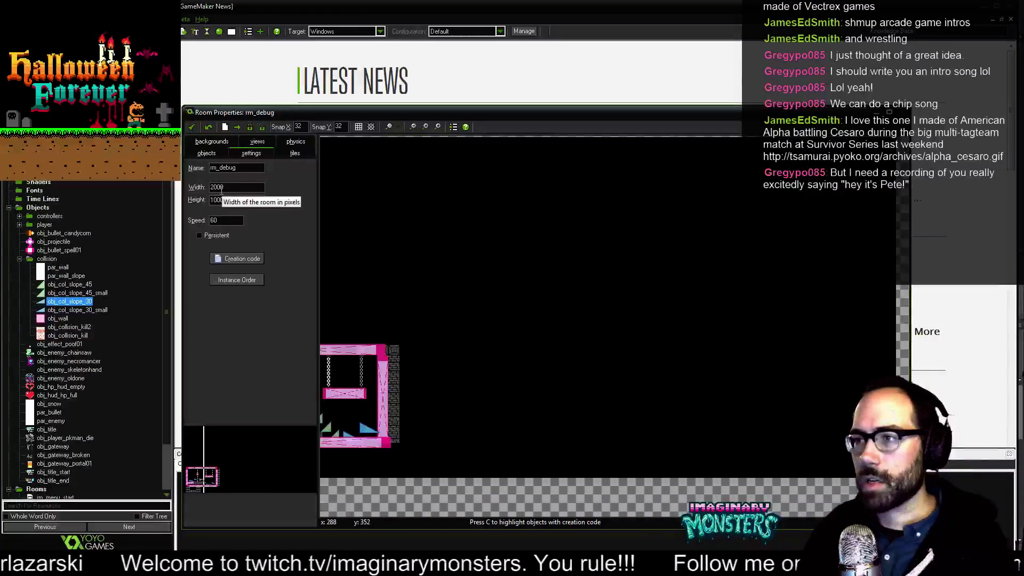
key("Left")
key("Left")
key("Left")
key("BackSpace")
type("1")
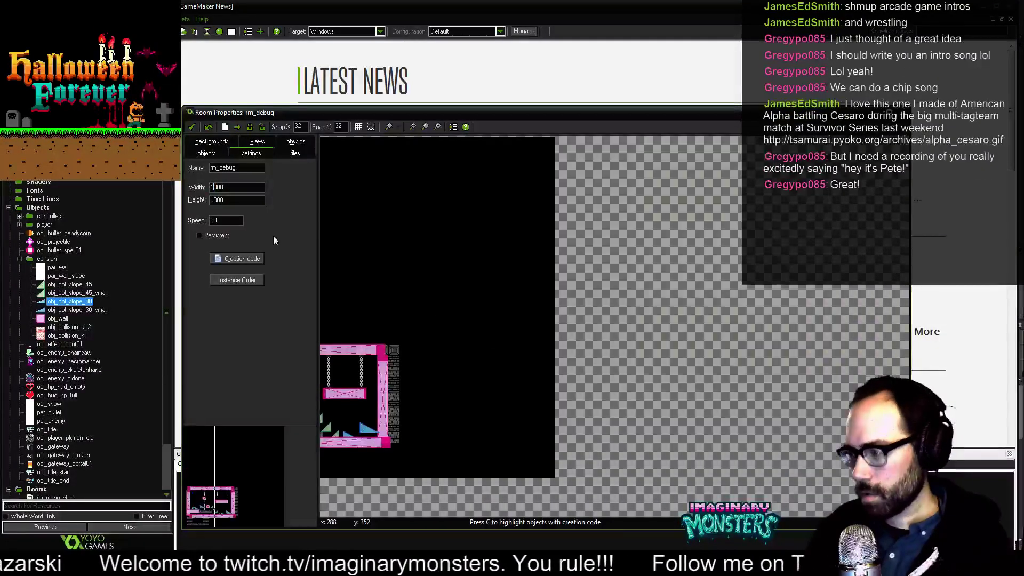
Set the rm_debug room's height to 500.
middle_click_drag(478, 315, 592, 306)
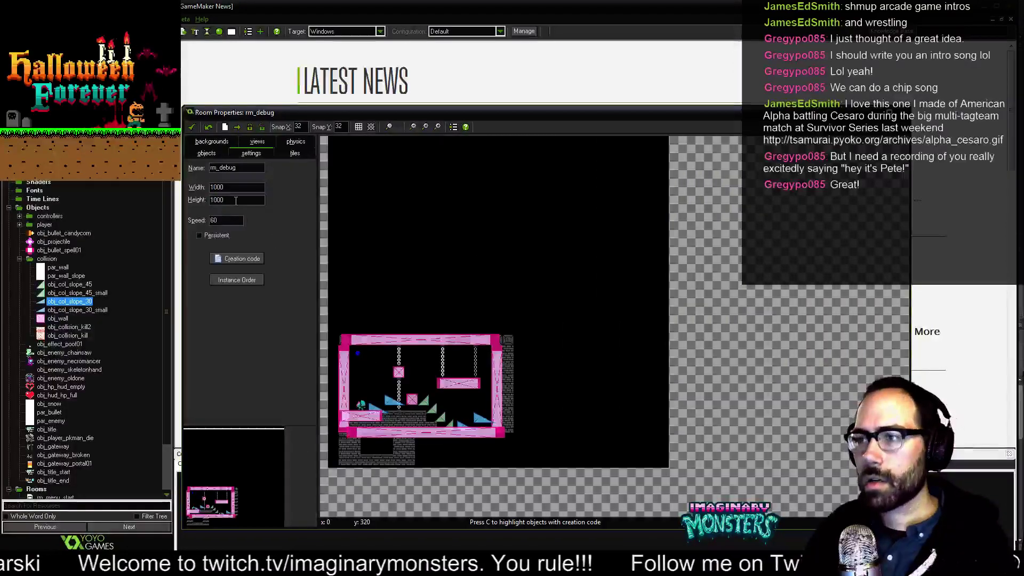
left_click_drag(236, 201, 211, 201)
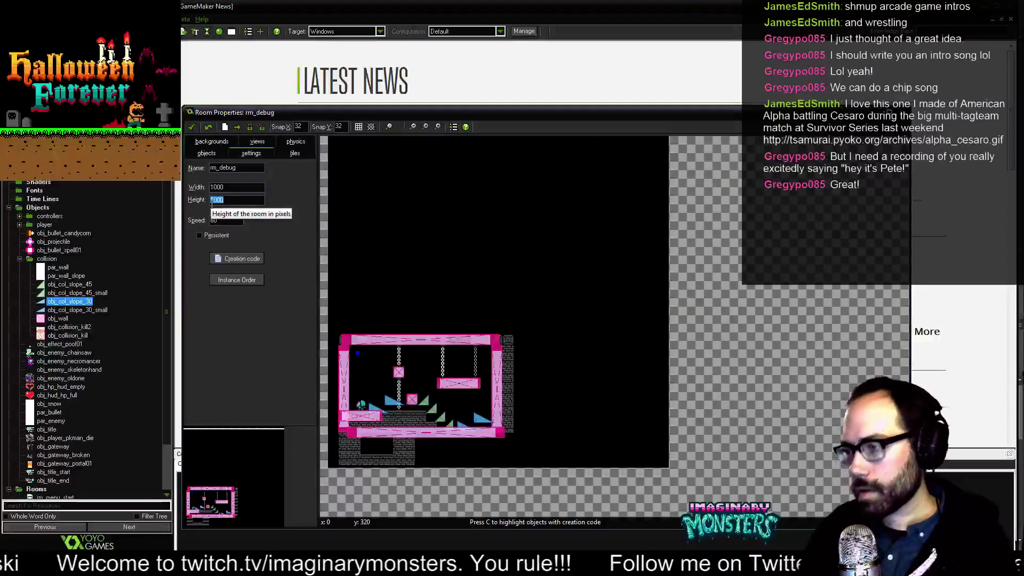
type("500")
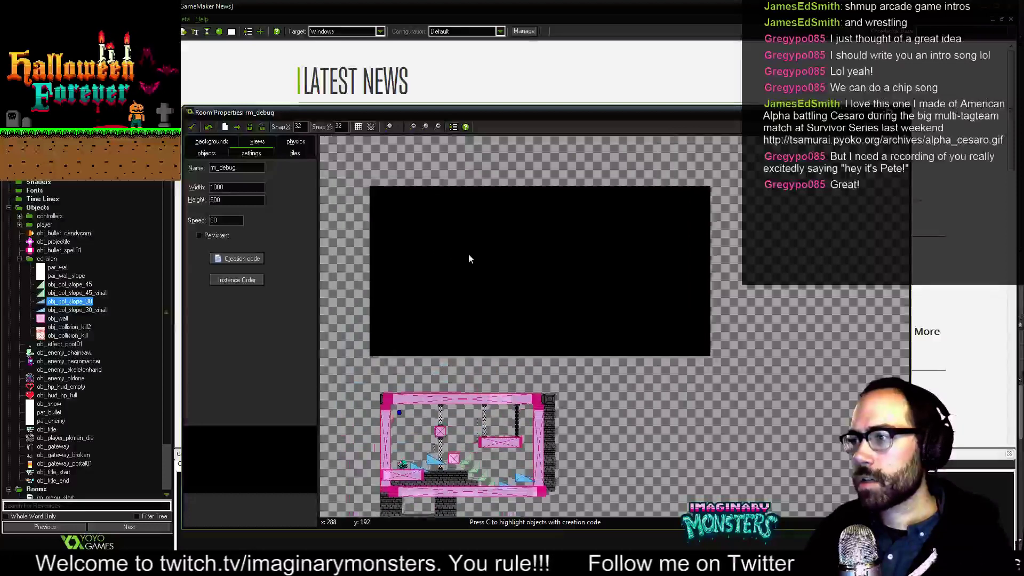
Shift all instances in the room upward, with a horizontal shift of 0, to place them inside the shortened room area.
left_click(257, 142)
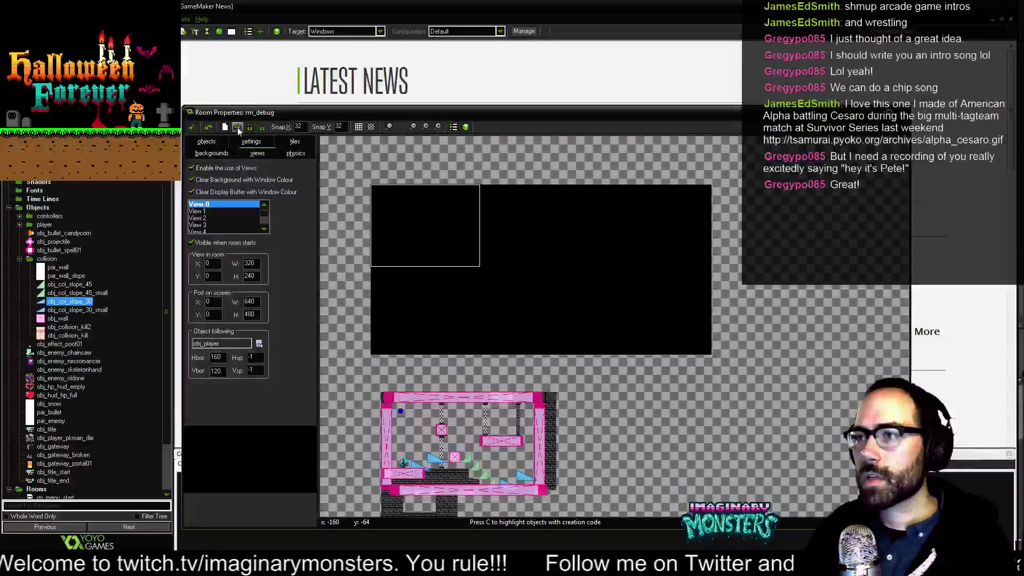
left_click(237, 128)
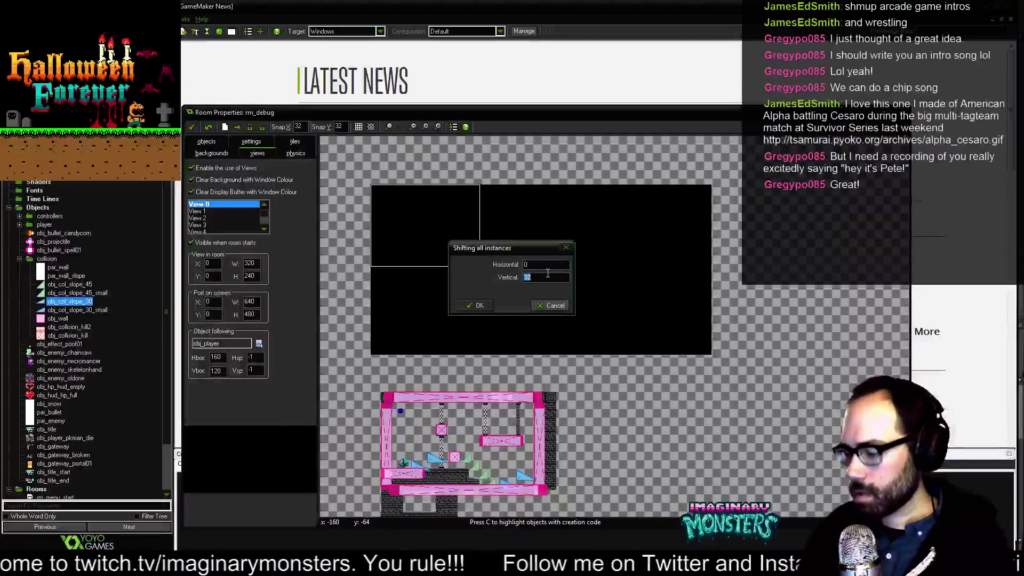
type("12")
key("Return")
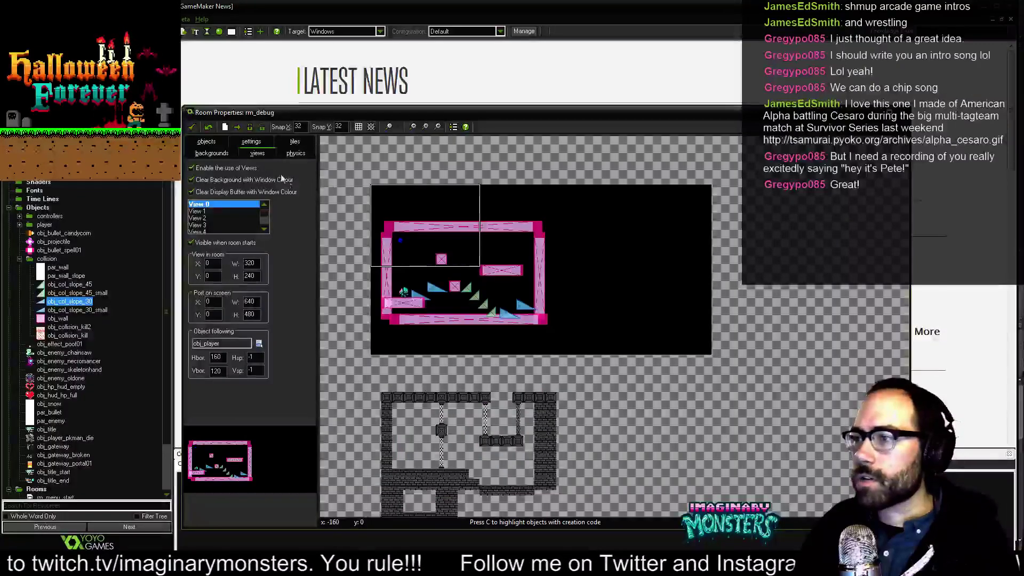
Shift all tiles in the layer upward to line up with the instances, keeping the horizontal shift at 0.
left_click(294, 143)
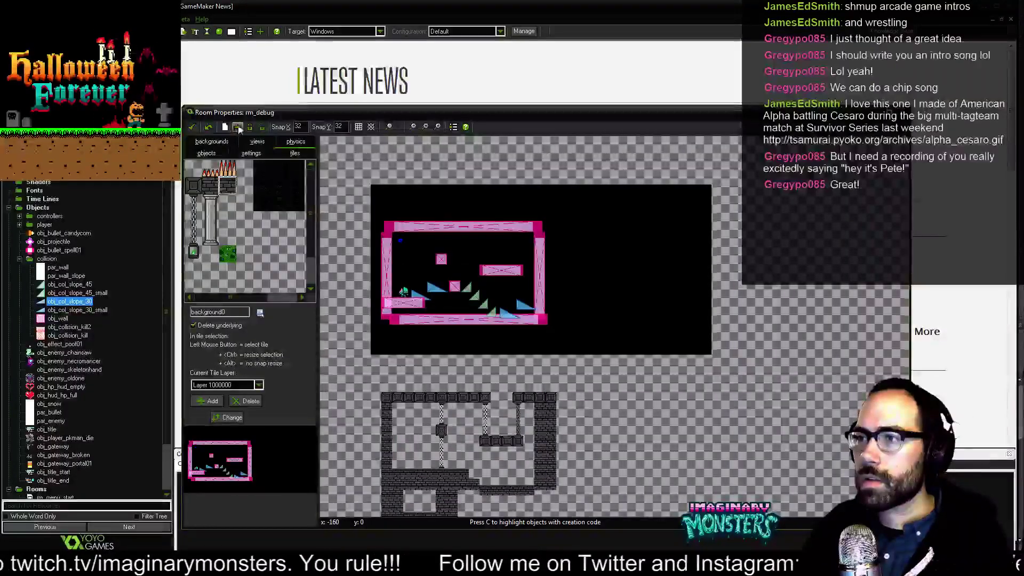
left_click(237, 127)
type("0")
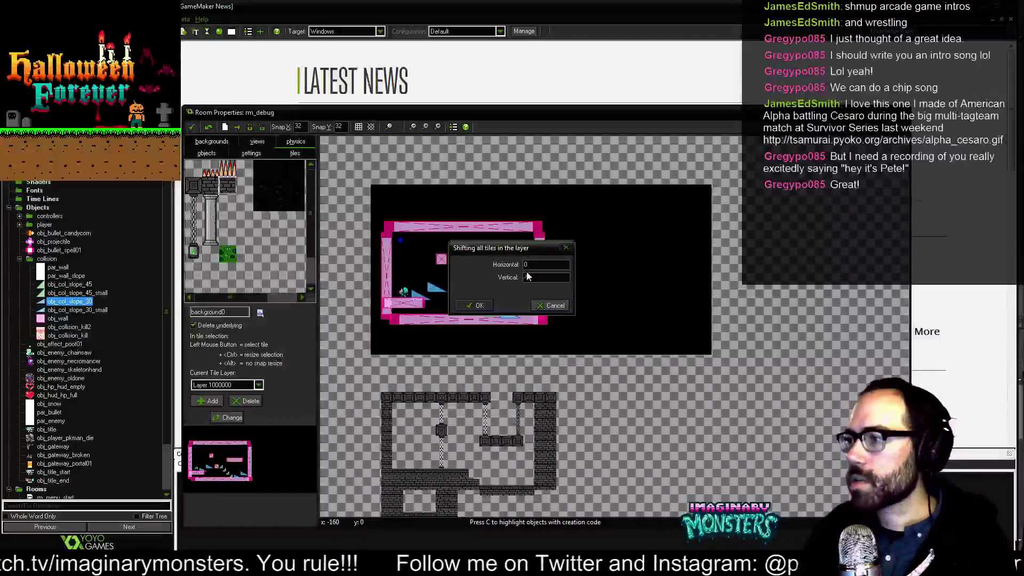
left_click(476, 305)
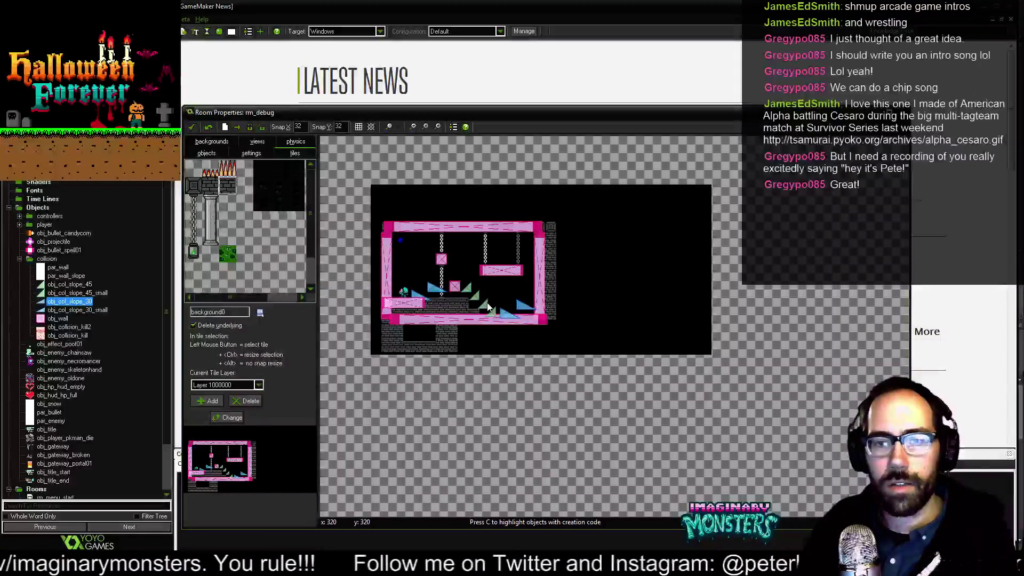
Erase the brick tiles that lie below the room's bottom wall.
middle_click_drag(485, 313, 513, 316)
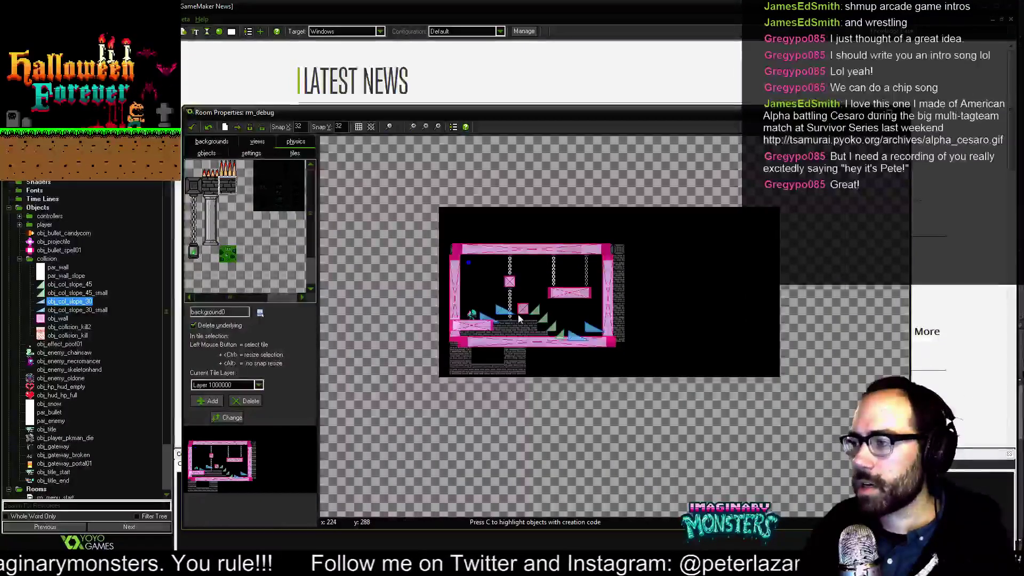
scroll(517, 312, "up", 3)
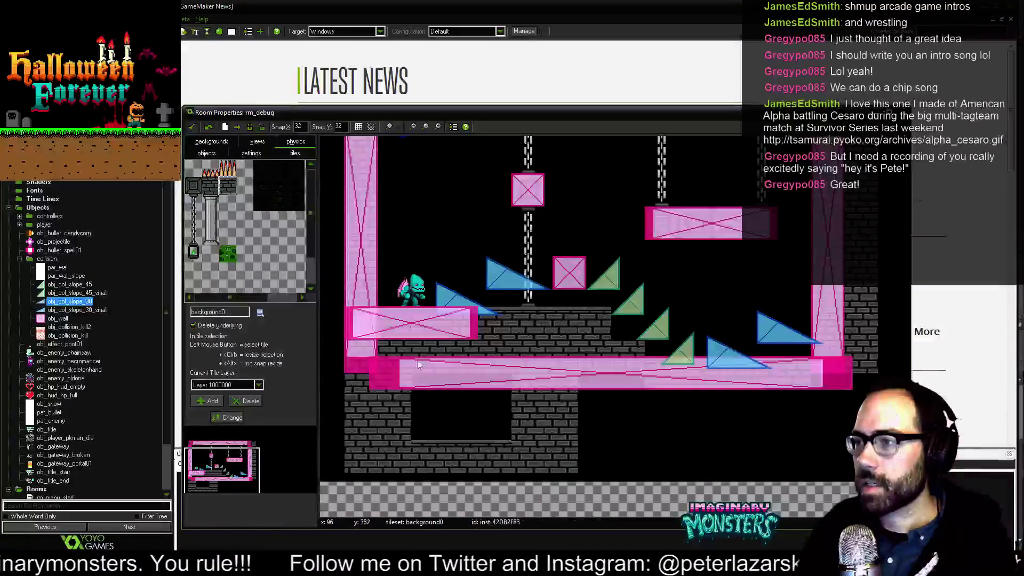
mouse_move(348, 408)
right_mouse_down()
mouse_move(354, 449)
mouse_move(549, 446)
mouse_move(564, 415)
right_mouse_up()
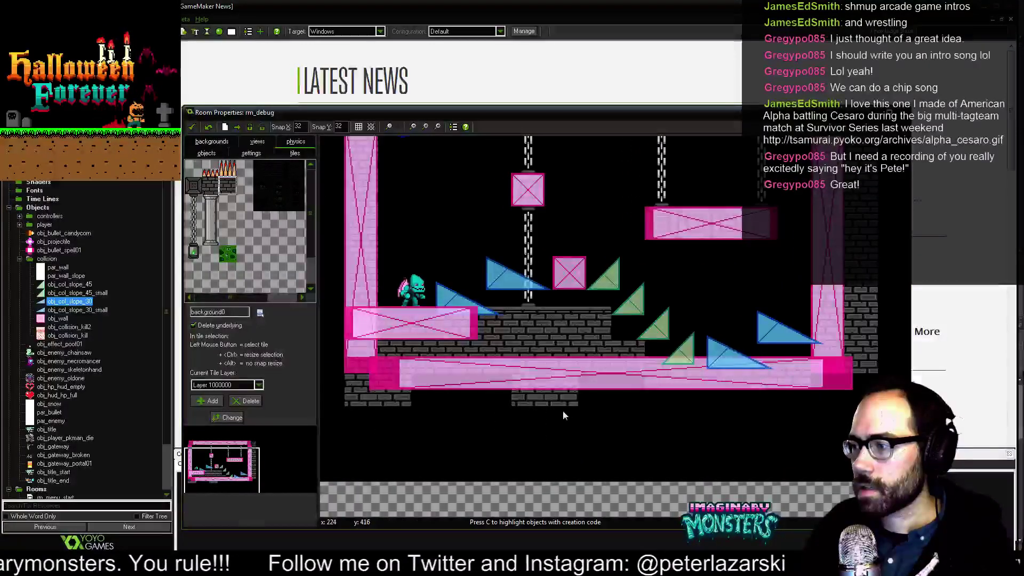
scroll(360, 398, "up", 3)
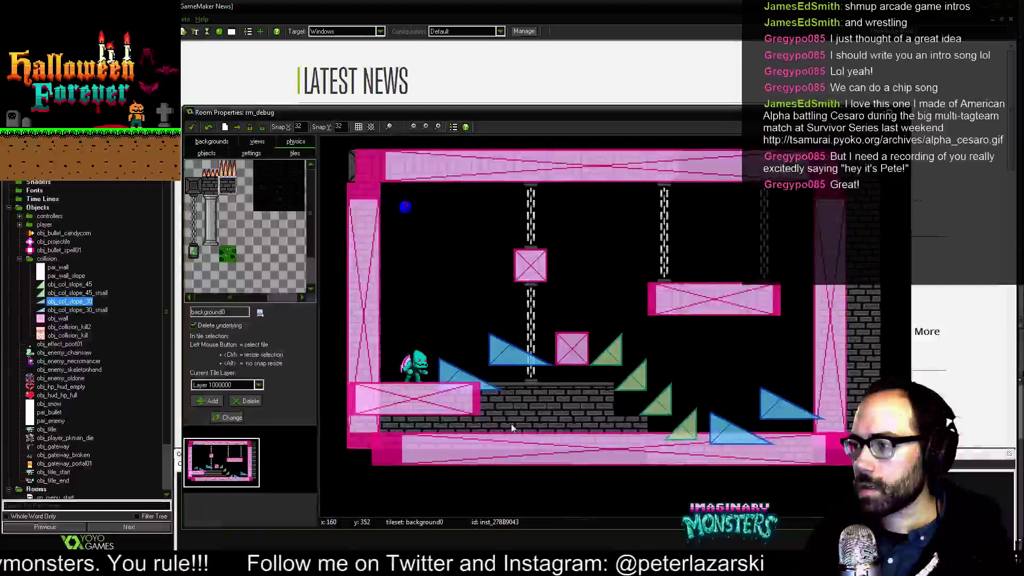
Reposition the blue slope beside the gargoyle and the one above it, and nudge the wall block under the gargoyle.
left_click(207, 153)
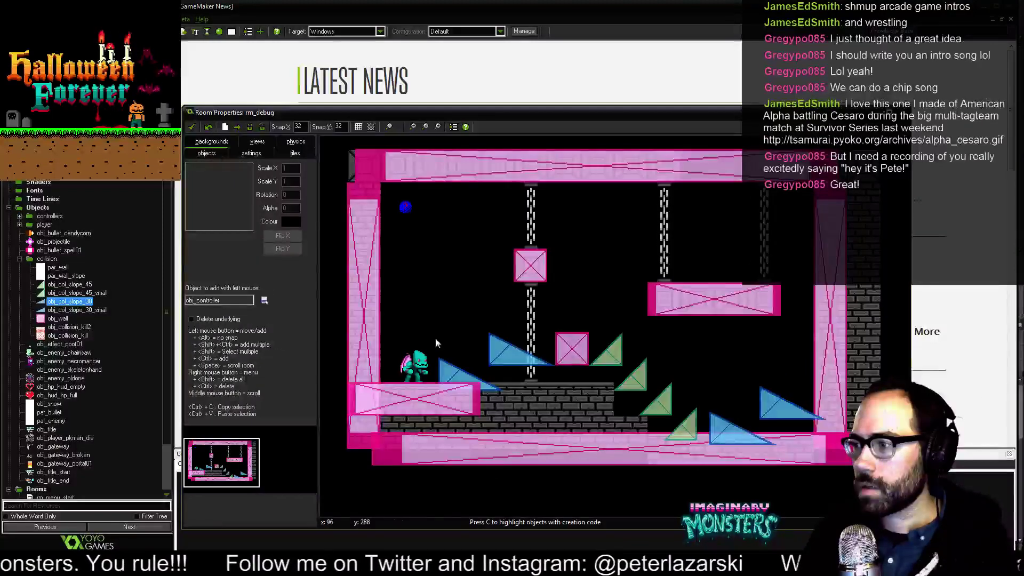
left_click_drag(497, 356, 492, 377)
left_click_drag(442, 403, 433, 430)
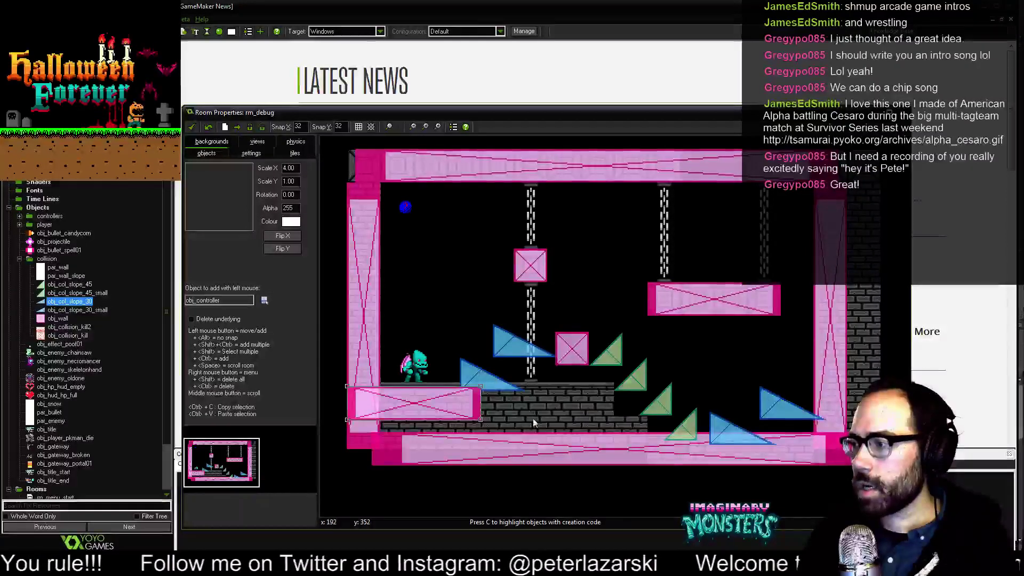
Set the horizontal snap to 16 and move the long top wall back over the row of stone ceiling tiles.
middle_click_drag(534, 423, 611, 390)
middle_click_drag(544, 244, 510, 293)
middle_click_drag(436, 211, 439, 296)
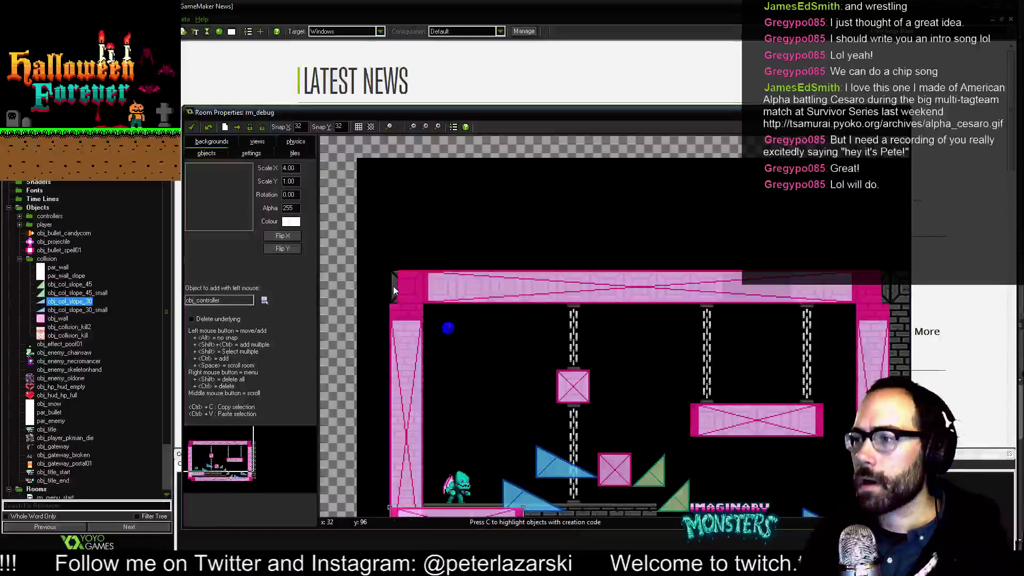
middle_click_drag(432, 293, 421, 274)
left_click(433, 261)
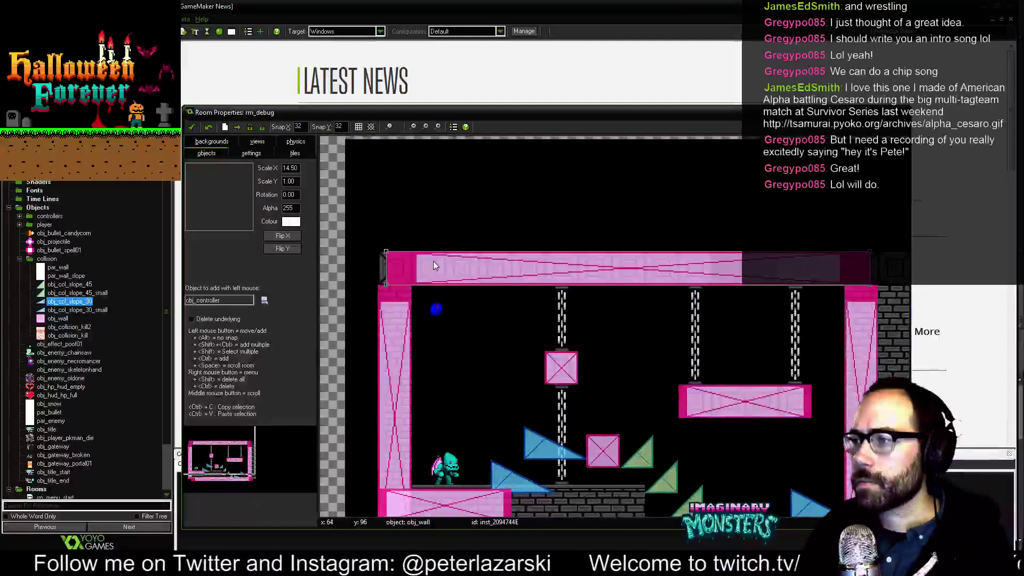
left_click_drag(433, 246, 450, 274)
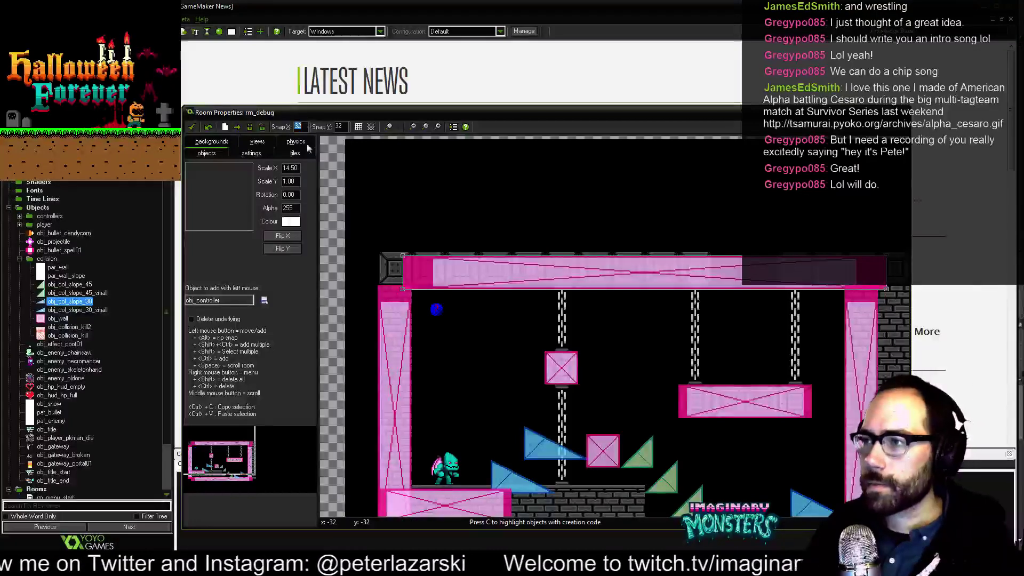
type("16")
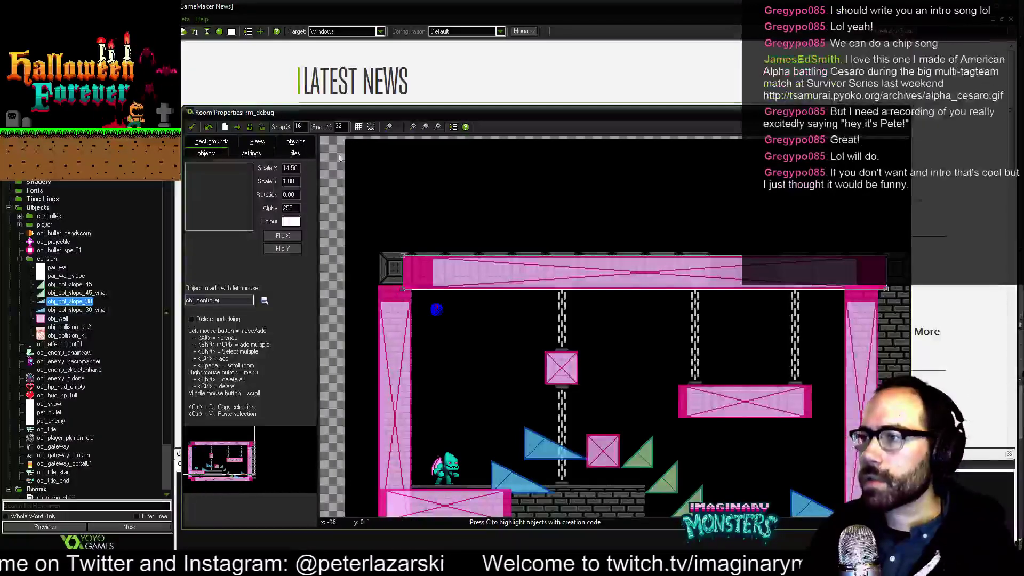
left_click_drag(434, 258, 436, 227)
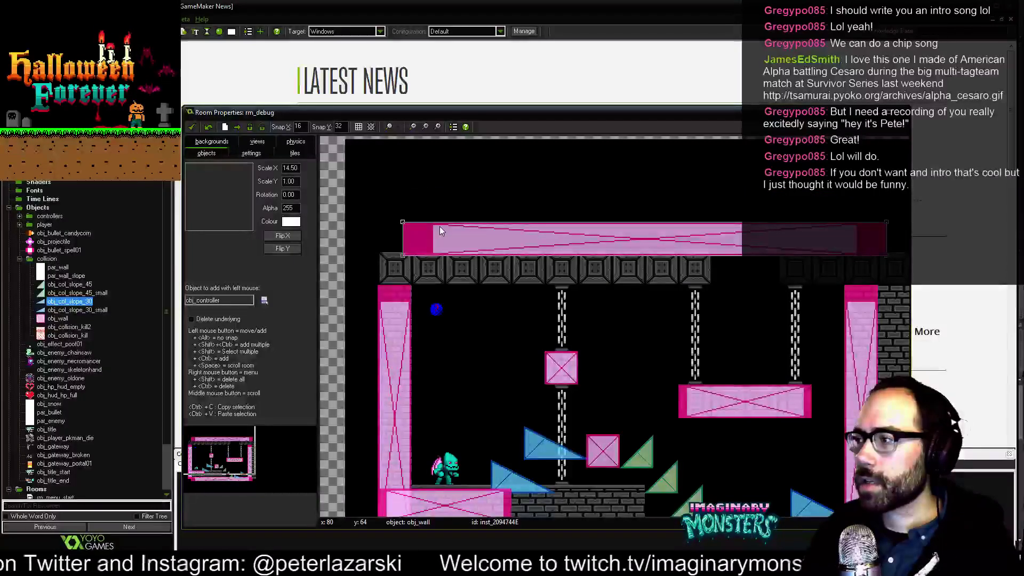
left_click_drag(439, 229, 440, 254)
Examine how the left end of the top wall lines up with the ceiling tiles and the left wall.
scroll(443, 300, "up", 6)
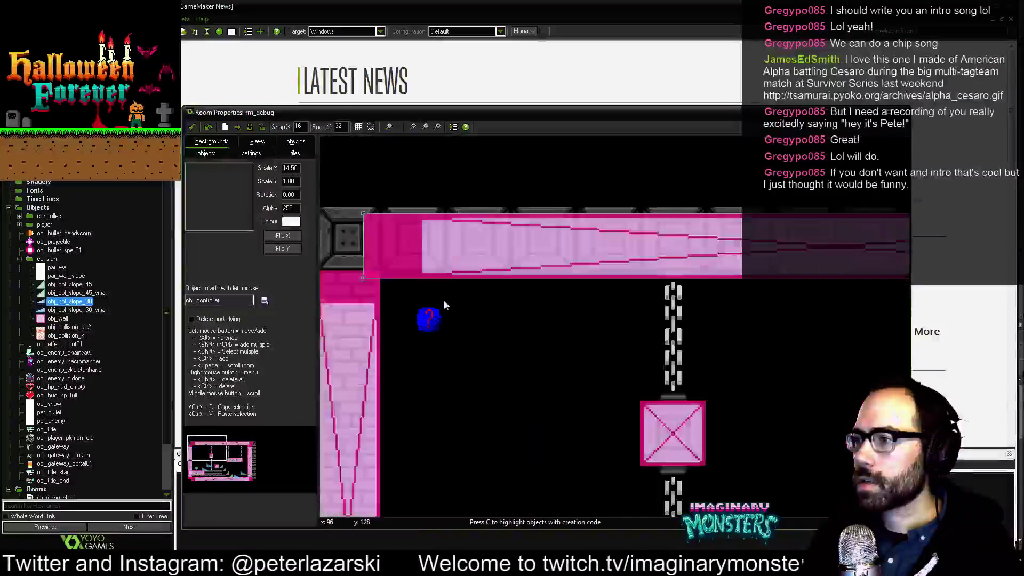
middle_click_drag(384, 294, 564, 350)
scroll(558, 333, "up", 4)
middle_click_drag(493, 328, 550, 432)
scroll(544, 342, "up", 2)
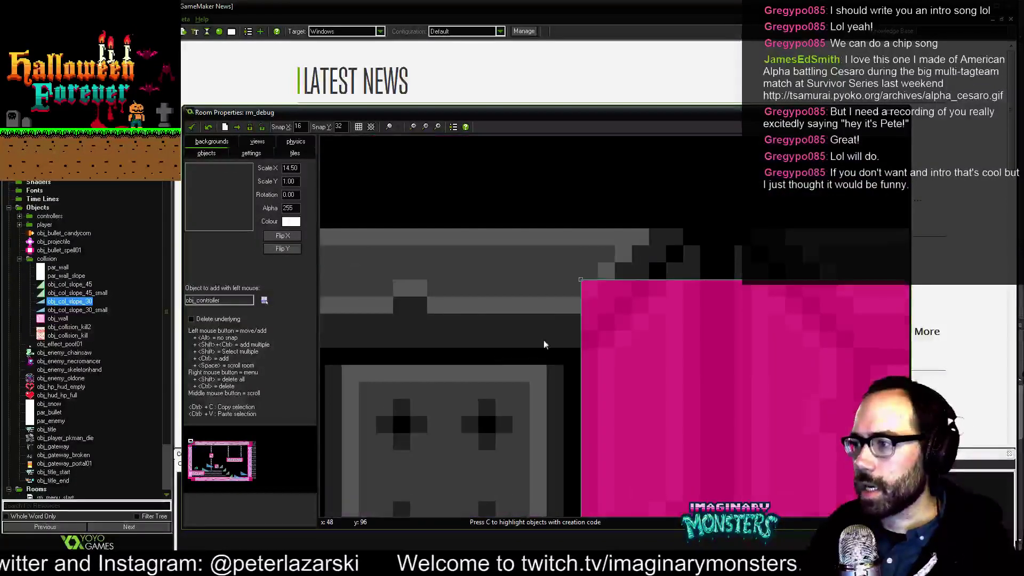
scroll(607, 389, "down", 3)
middle_click_drag(623, 490, 449, 263)
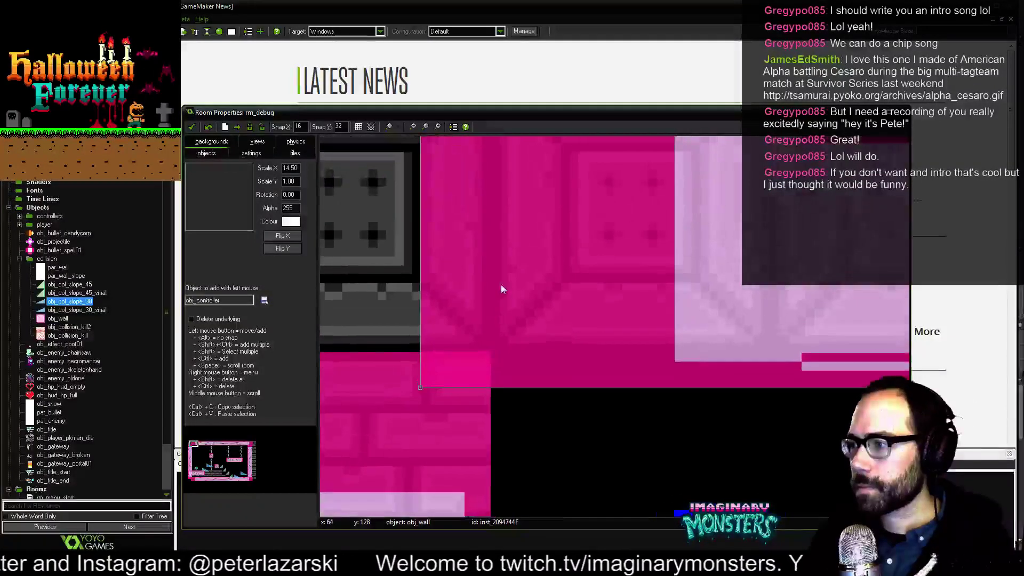
middle_click_drag(501, 291, 496, 425)
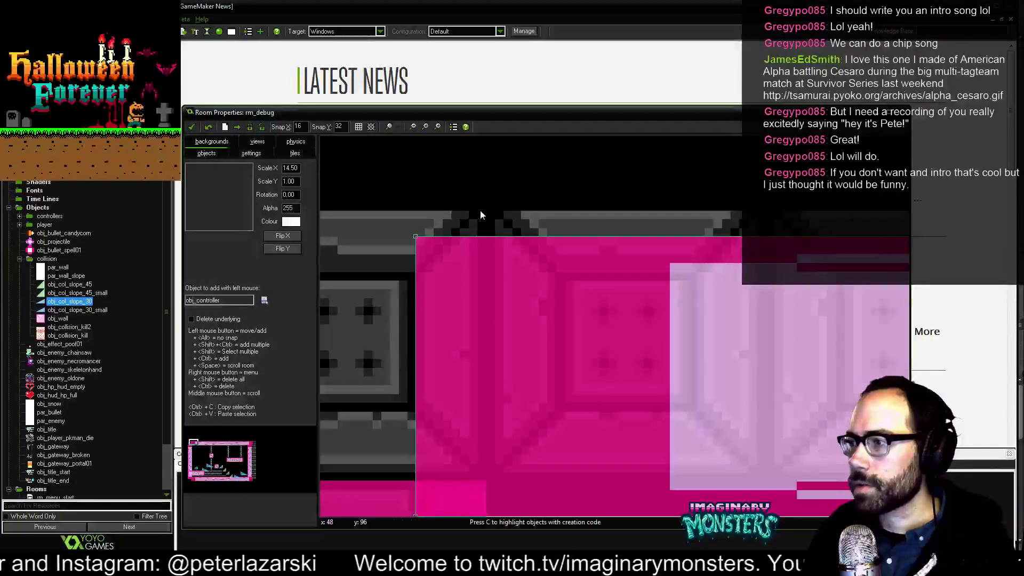
scroll(521, 368, "down", 2, "ctrl")
middle_click_drag(559, 390, 486, 315)
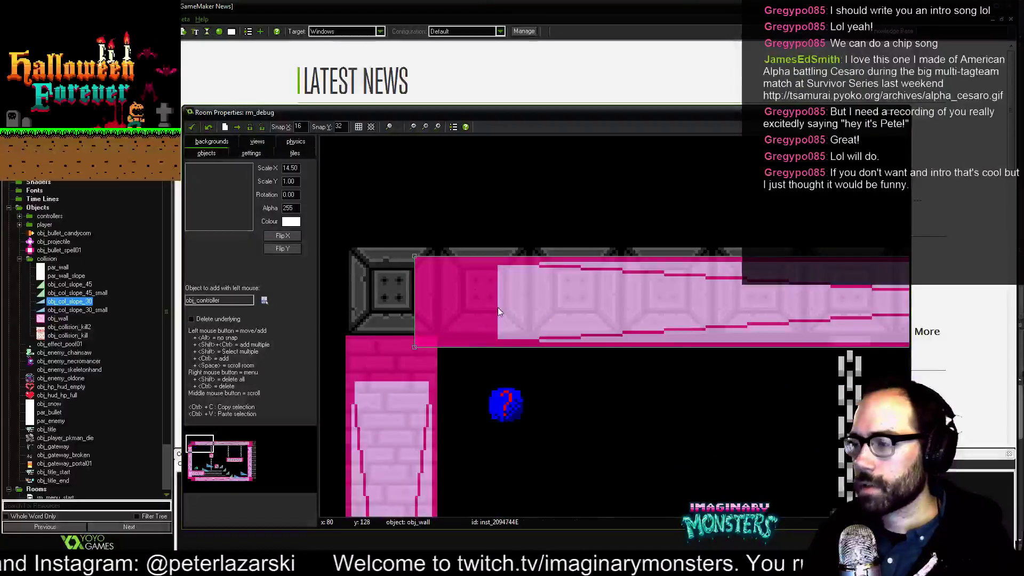
Shift all instances by 0 horizontally and -4 vertically, and reposition the top wall over the ceiling tiles.
left_click(238, 126)
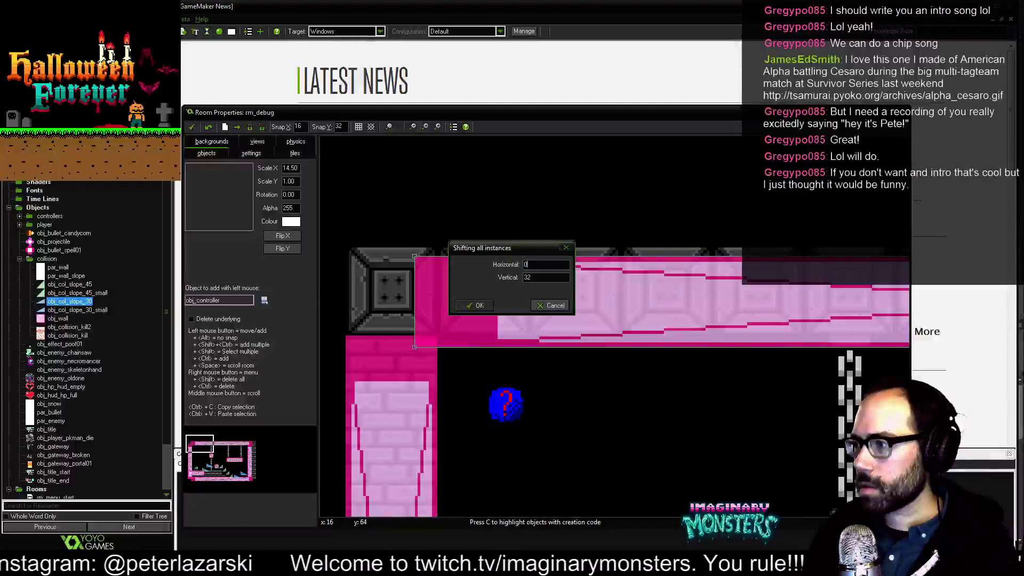
double_click(541, 279)
type("-4")
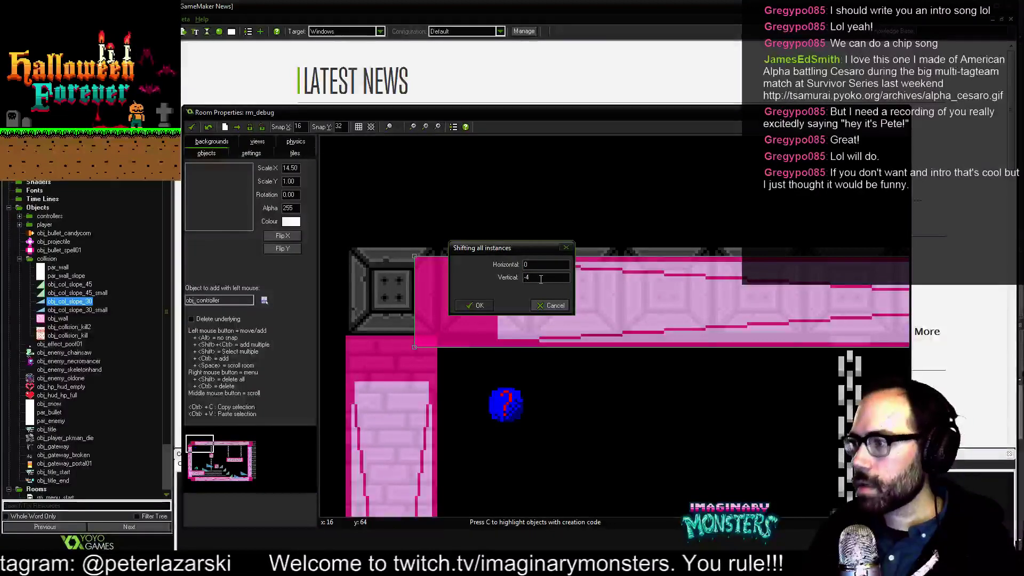
key("Return")
left_click_drag(487, 246, 491, 319)
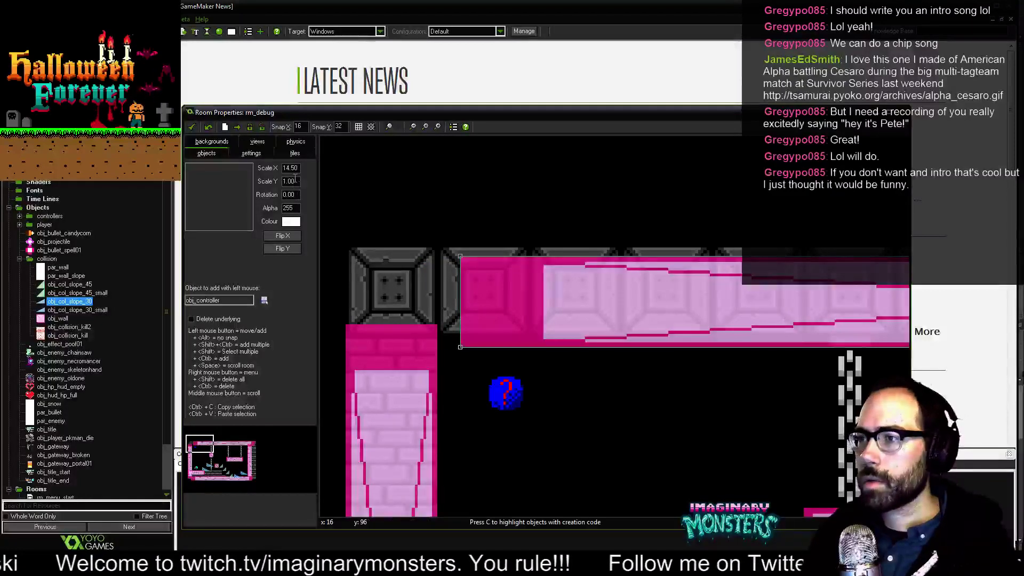
Shift all instances by 4 horizontally and 0 vertically, and try the top wall's snapping against the ceiling tiles.
left_click(237, 127)
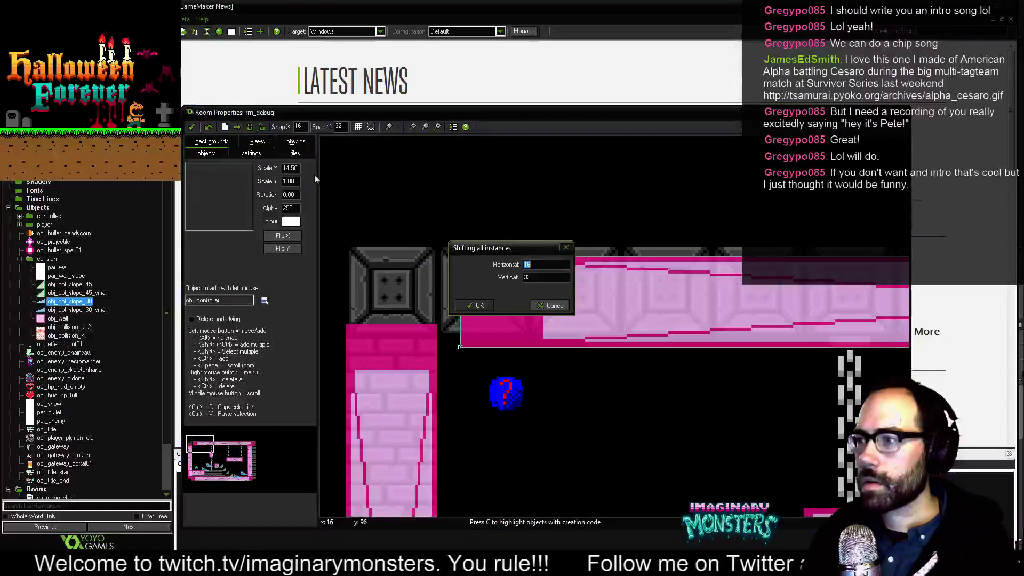
type("4")
key("Tab")
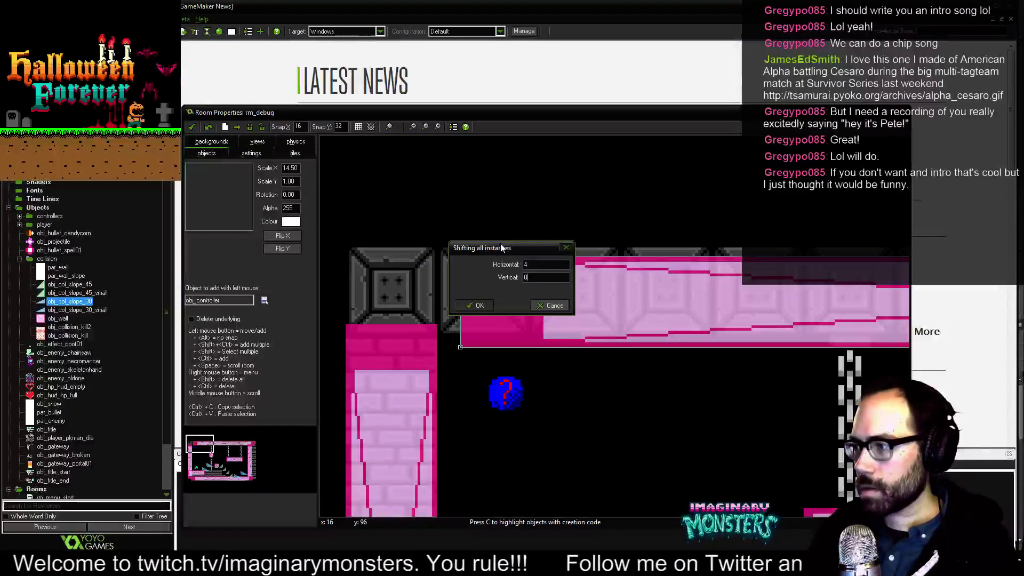
type("0")
key("Return")
left_click_drag(497, 287, 487, 257)
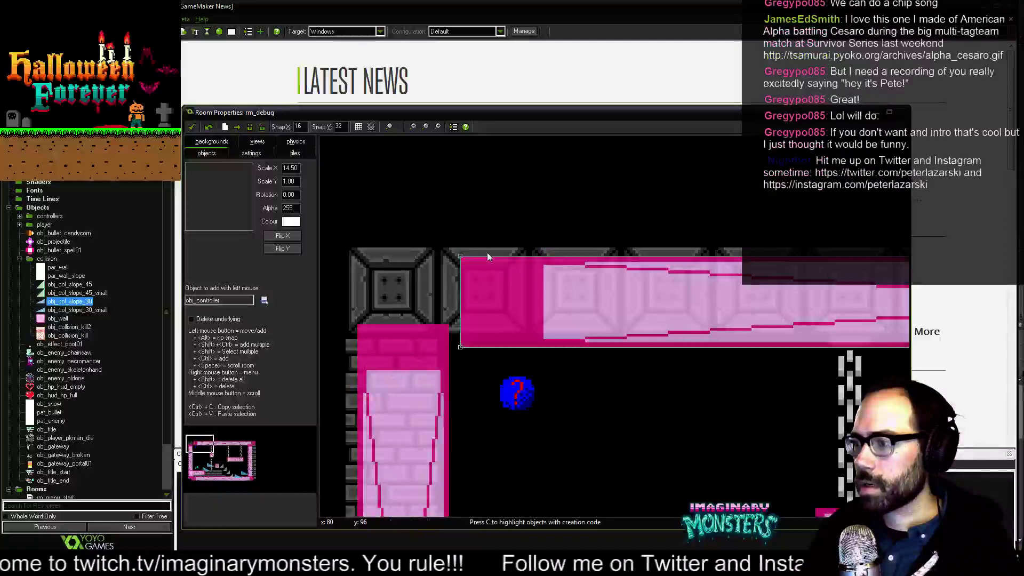
With the grid shown, set the vertical snap to 16 and place the top wall just above the ceiling tiles.
scroll(487, 253, "down", 2)
middle_click_drag(542, 314, 523, 330)
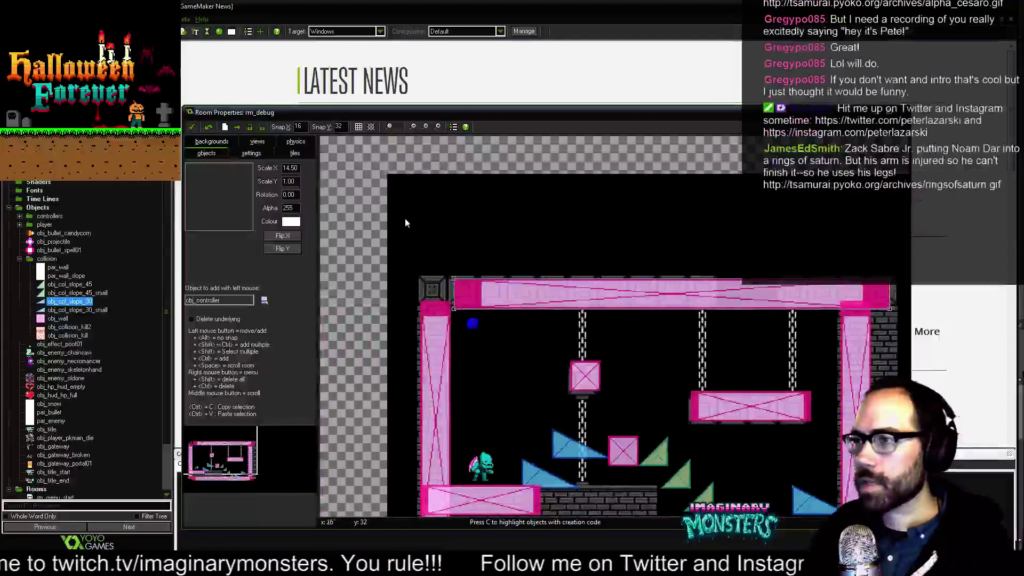
scroll(405, 223, "up", 2, "ctrl")
middle_click_drag(427, 290, 599, 351)
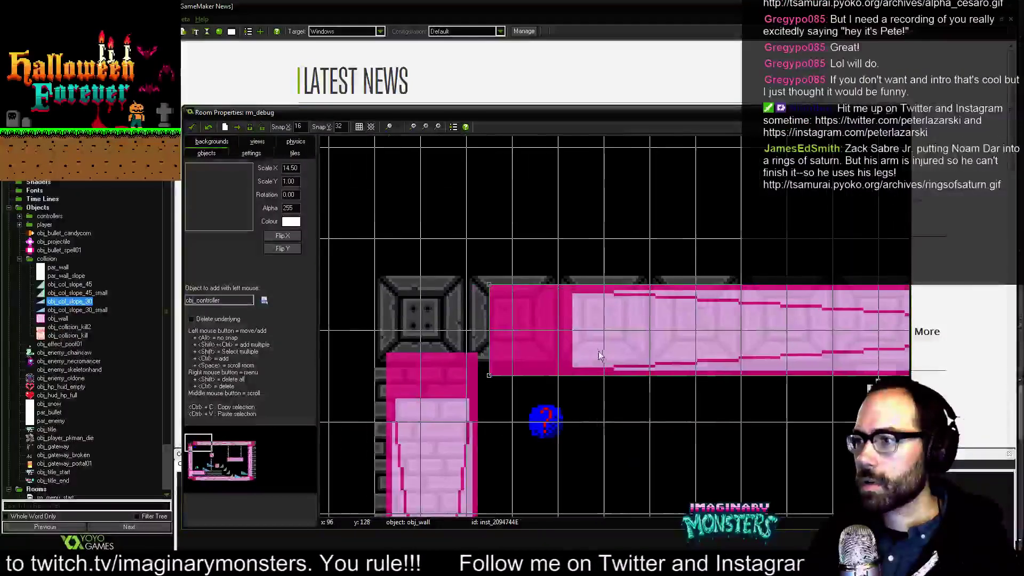
left_click_drag(547, 331, 478, 261)
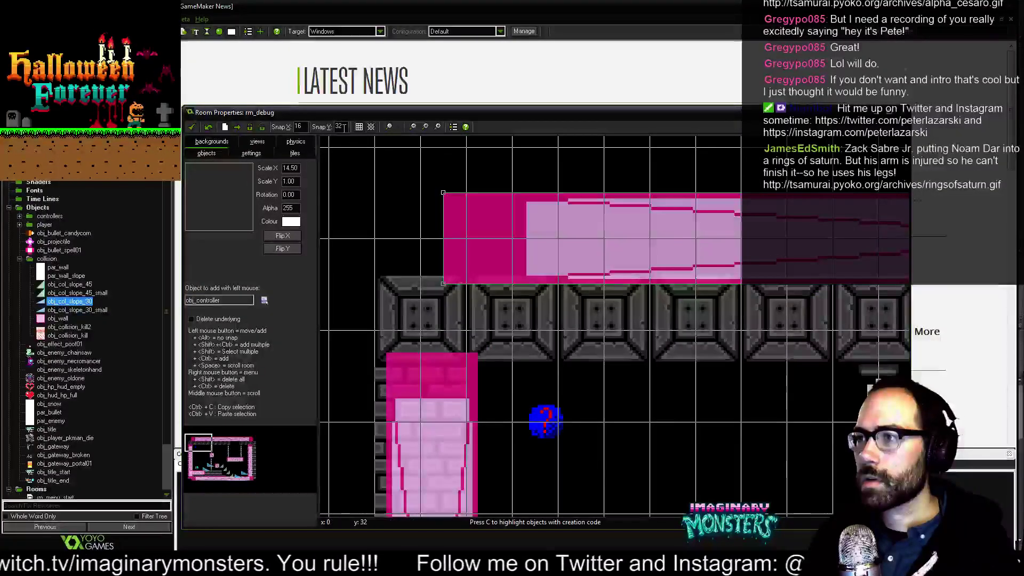
type("16")
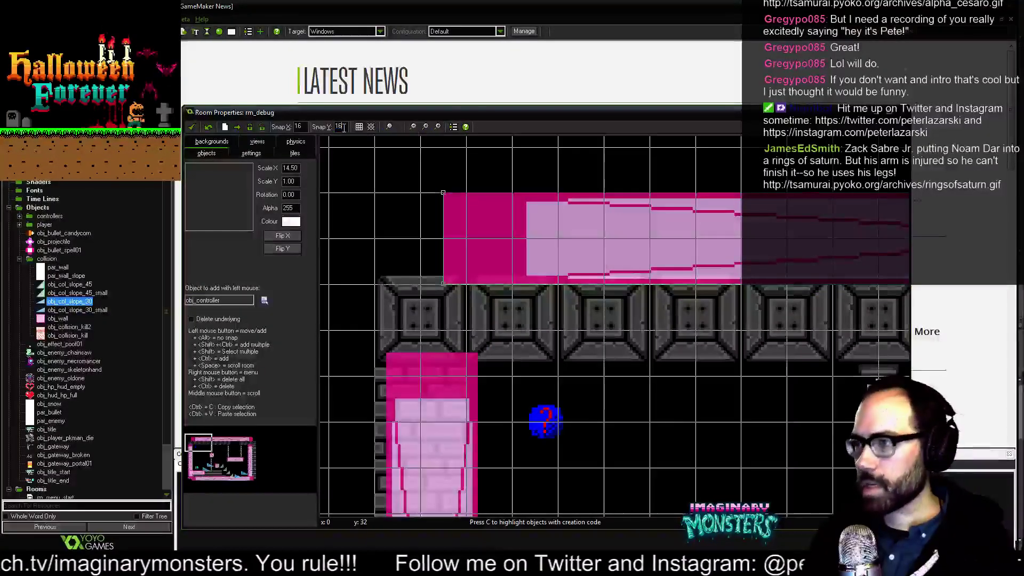
mouse_move(493, 216)
left_mouse_down()
mouse_move(496, 293)
mouse_move(447, 222)
mouse_move(475, 216)
left_mouse_up()
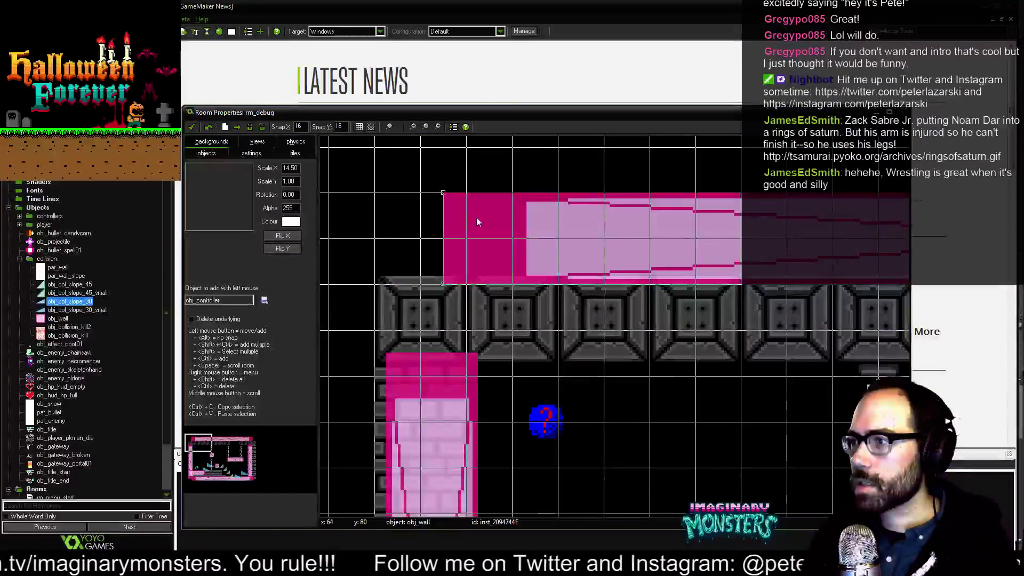
Set the top wall's horizontal scale to 14 and move the wall to the upper-left corner of the room.
double_click(297, 168)
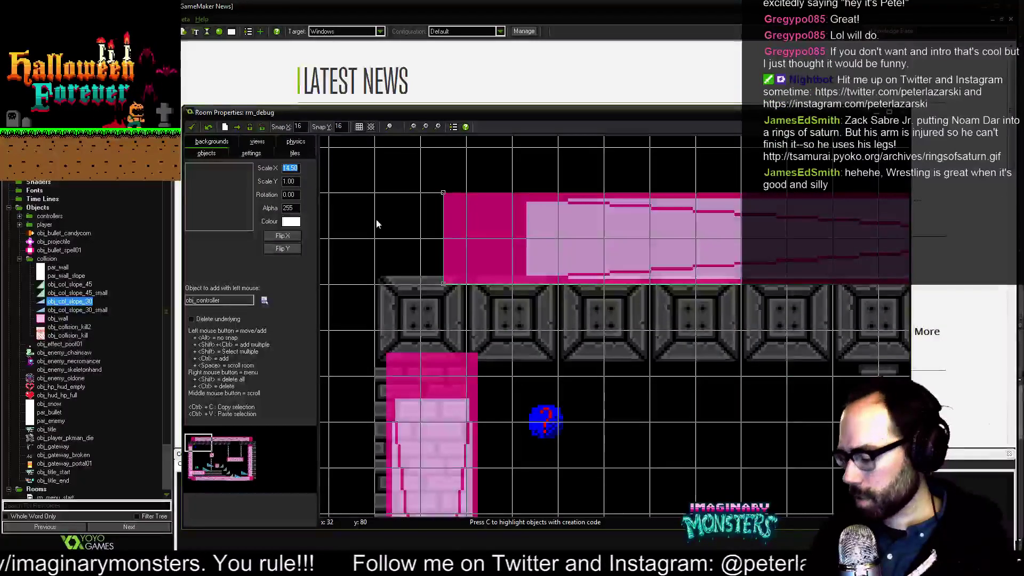
type("14")
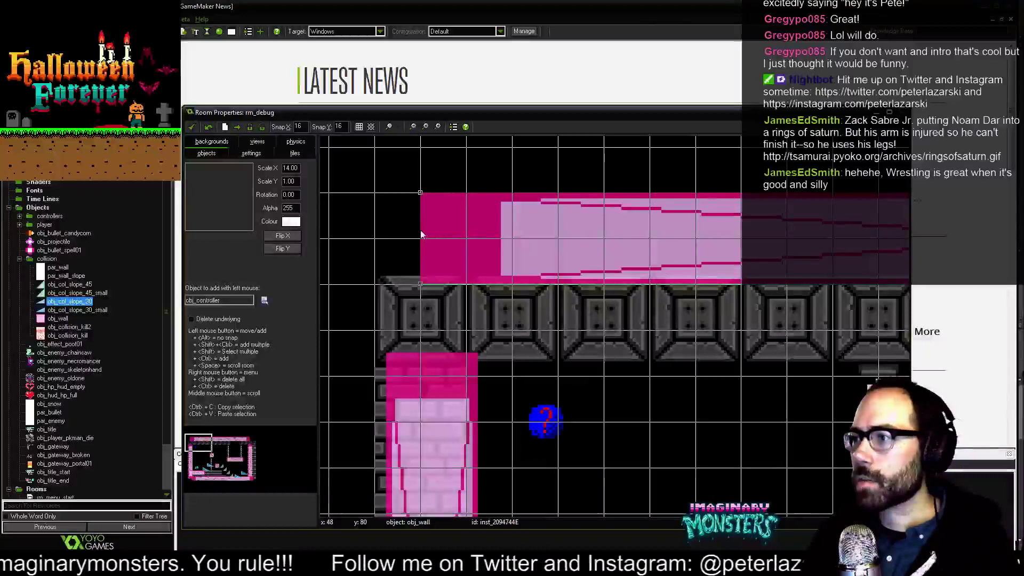
left_click_drag(446, 220, 494, 266)
scroll(493, 264, "down", 5)
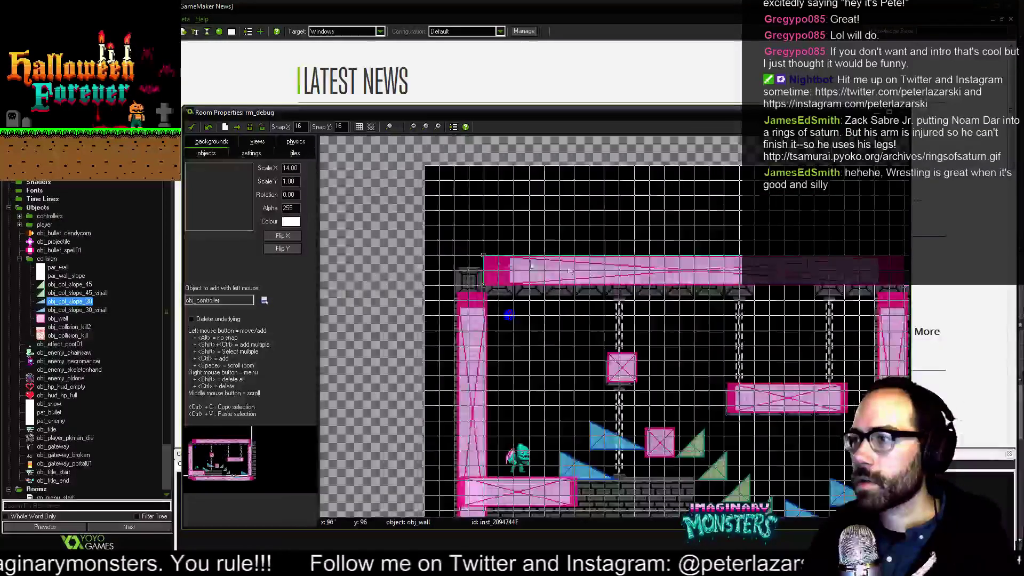
middle_click_drag(578, 268, 538, 312)
left_click_drag(467, 312, 407, 225)
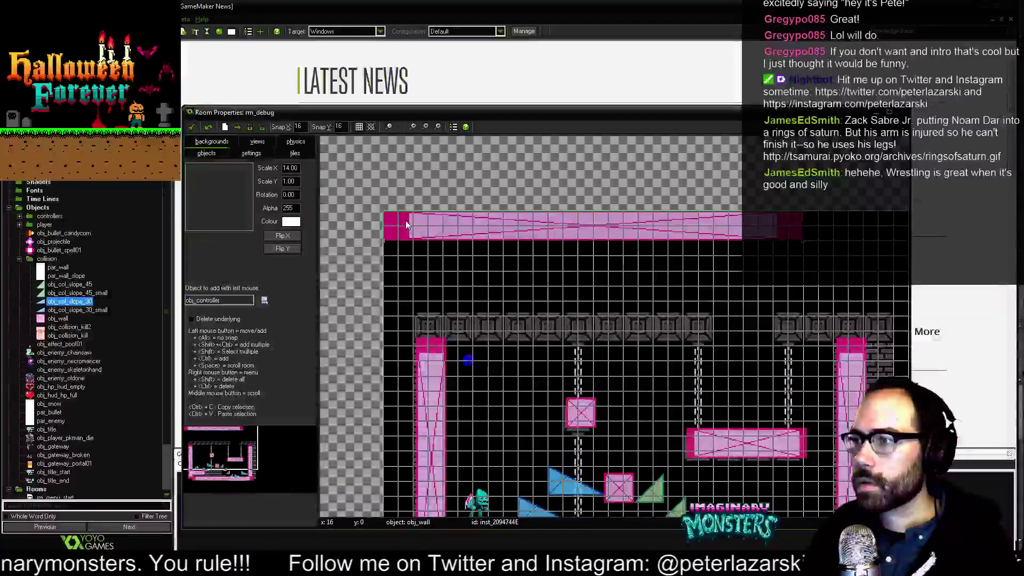
Place two stacked brick tiles on the grid between the top wall and the left end of the ceiling tiles.
middle_click_drag(491, 282, 455, 290)
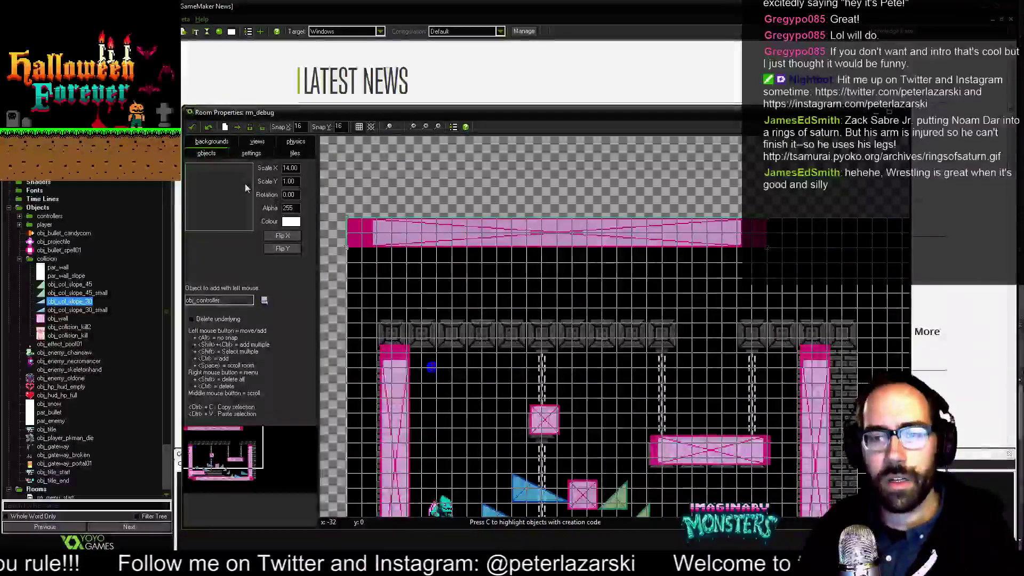
middle_click_drag(469, 281, 537, 230)
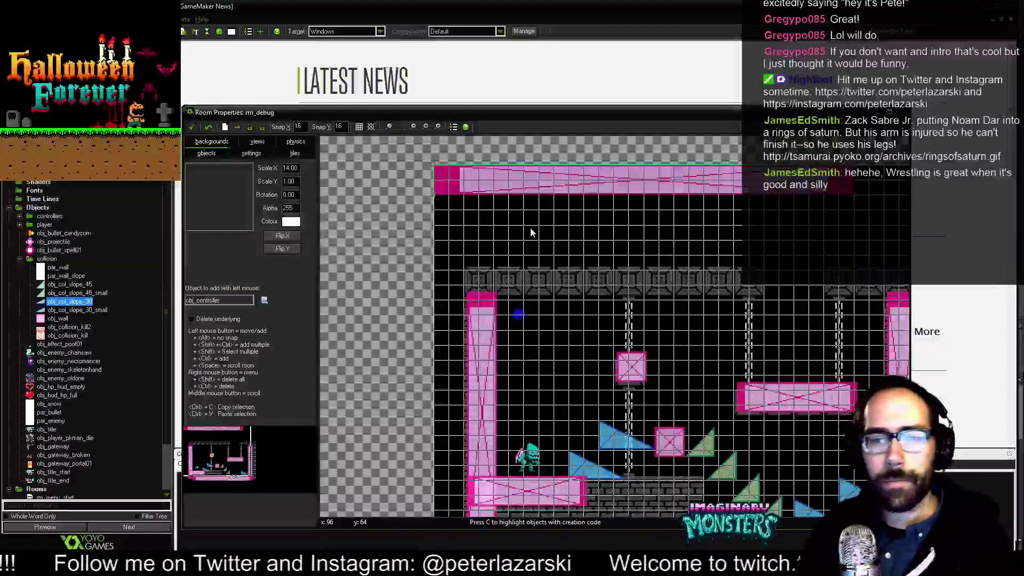
middle_click_drag(652, 240, 577, 285)
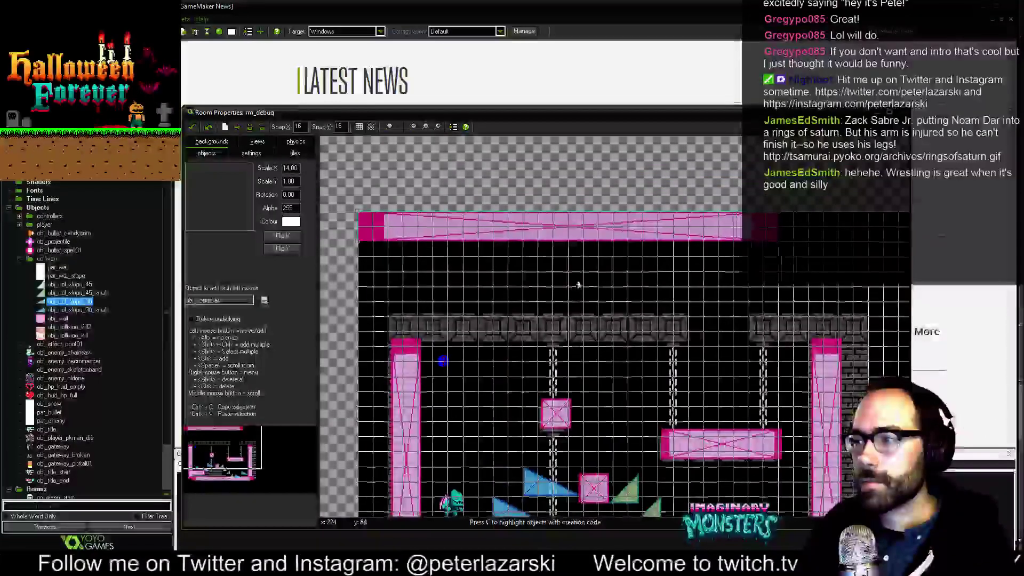
left_click(294, 154)
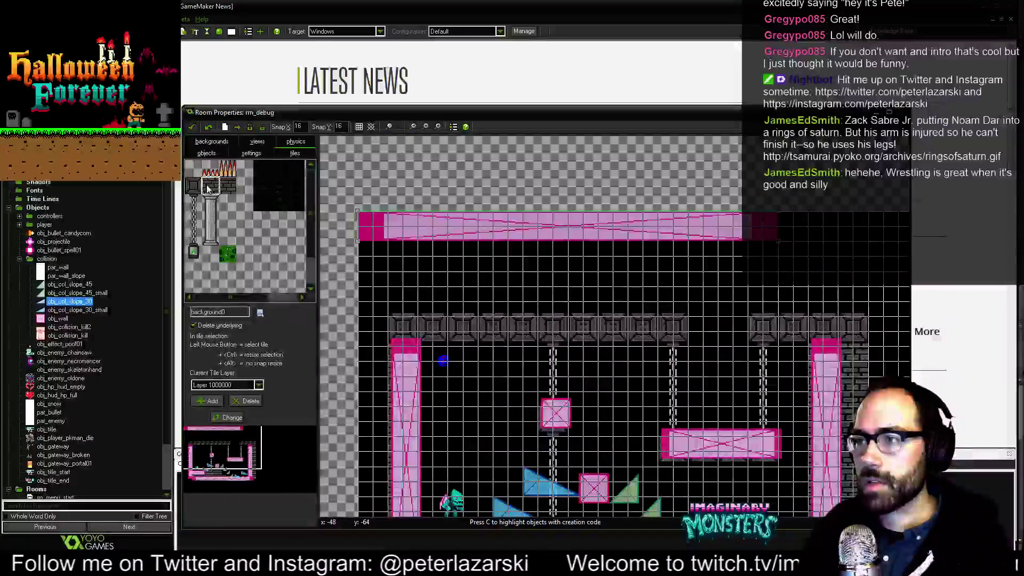
scroll(476, 306, "up", 2)
middle_click_drag(418, 291, 568, 367)
scroll(472, 304, "up", 3)
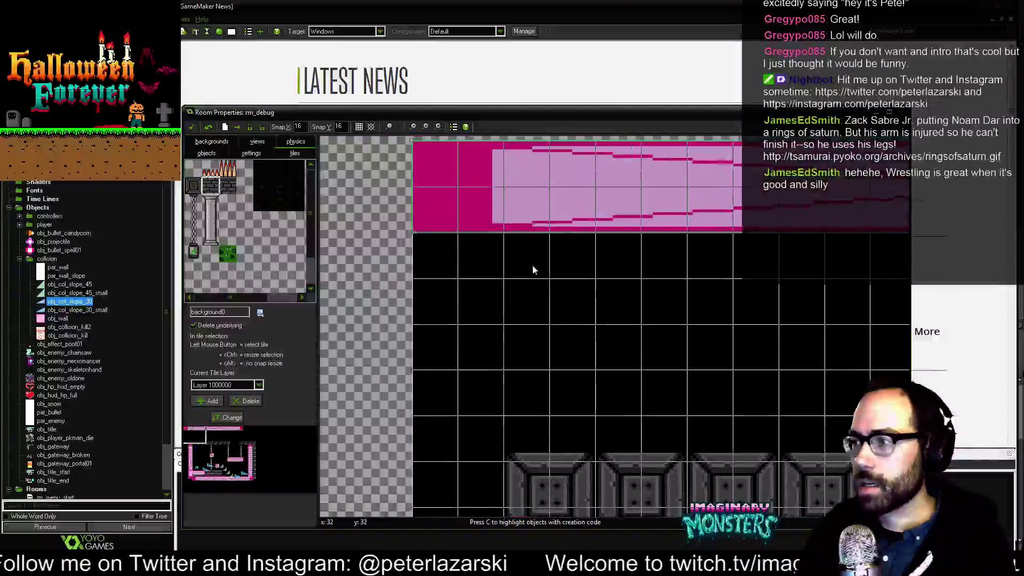
left_click(533, 268)
left_click(535, 357)
scroll(493, 325, "up", 1)
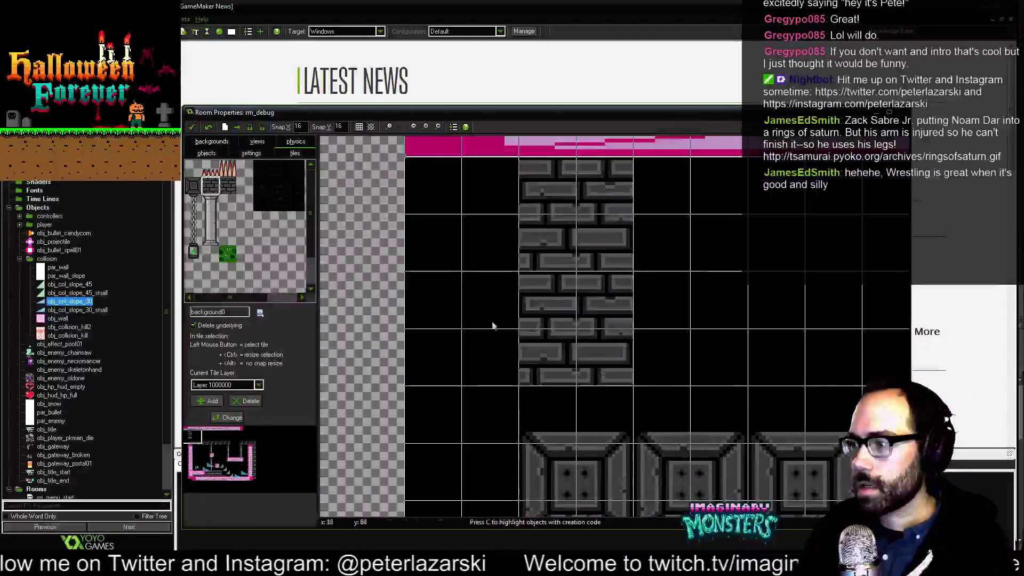
Place a trial brick tile beside the leftmost ceiling tile to compare their grid alignment, and delete it.
left_click_drag(473, 420, 431, 424)
middle_click_drag(524, 431, 453, 295)
scroll(492, 296, "down", 1)
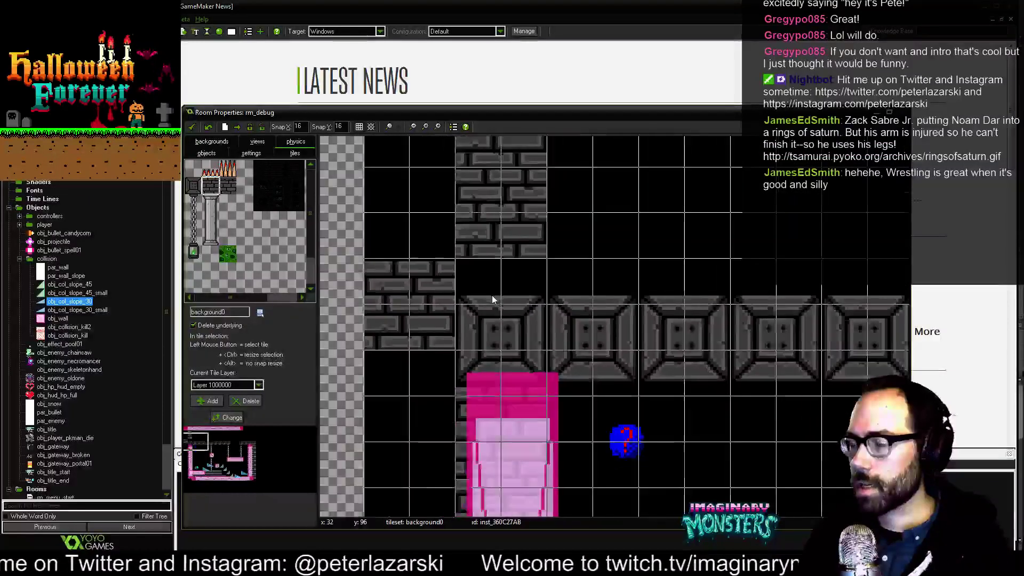
scroll(492, 299, "up", 2)
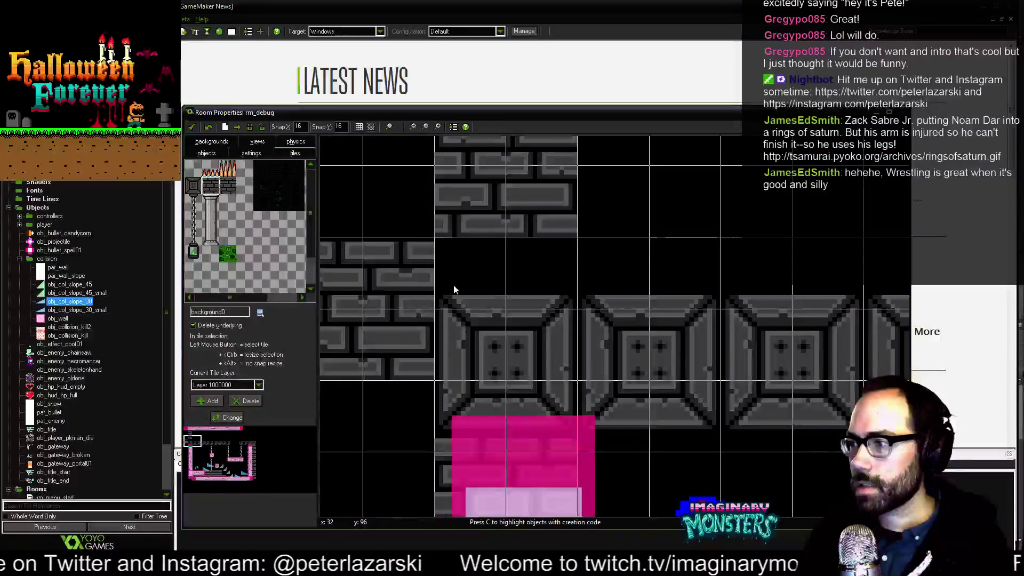
scroll(457, 285, "down", 3)
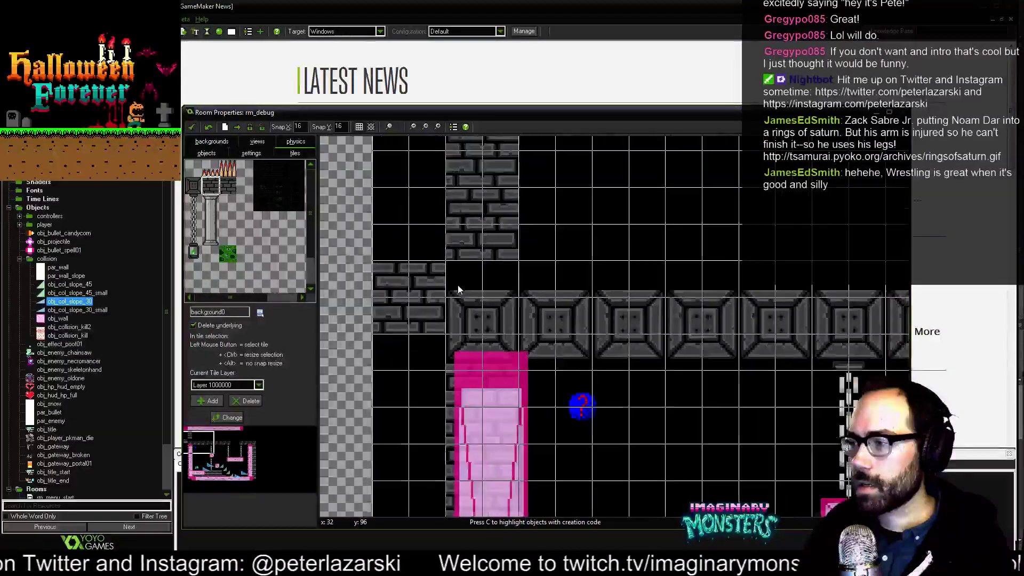
right_click(402, 280)
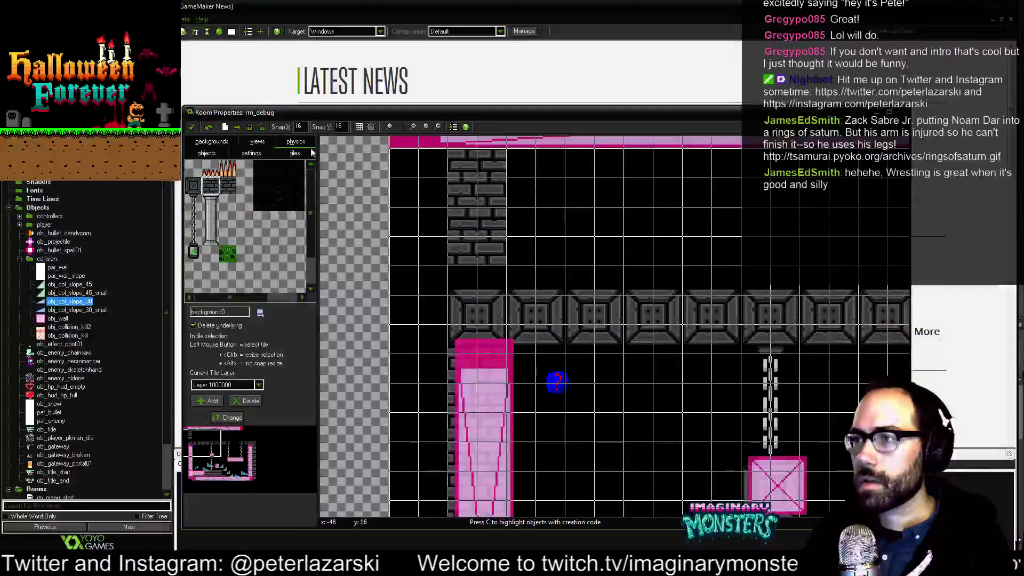
Start shifting all tiles in the layer, with a horizontal shift of 0.
left_click(262, 127)
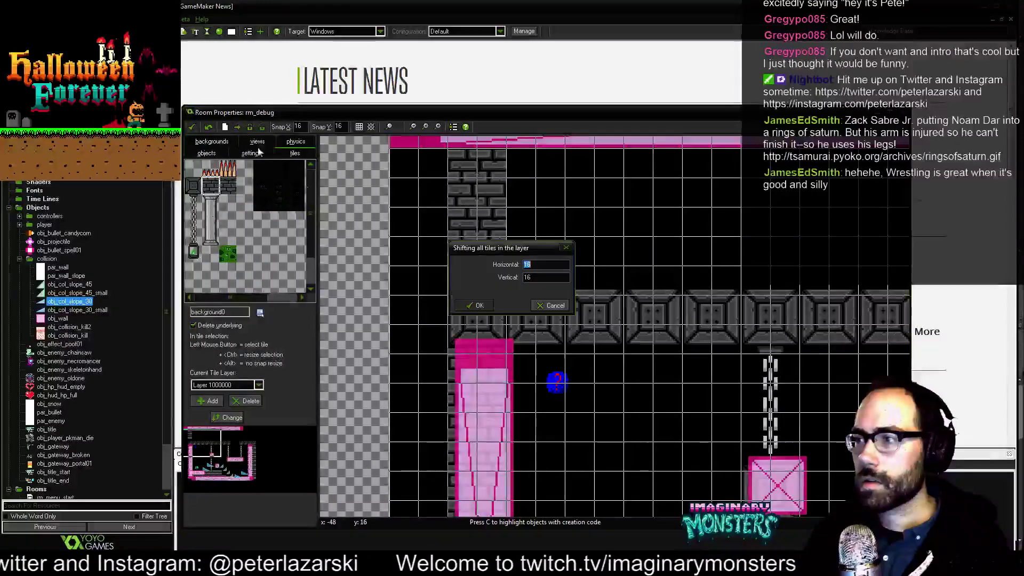
type("0")
key("Tab")
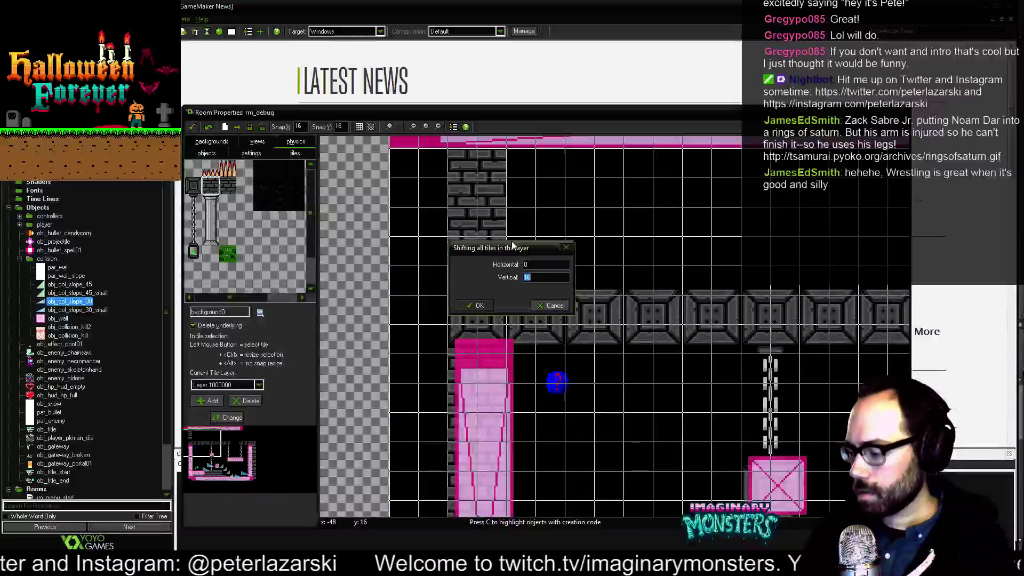
Shift all tiles in the current layer by 0 horizontally and -8 vertically.
type("-8")
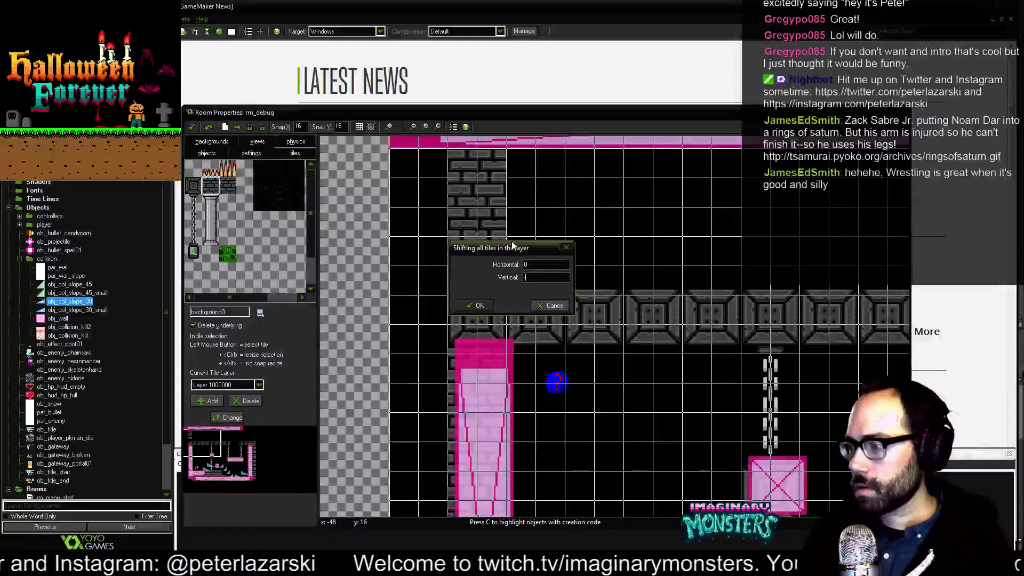
key("Return")
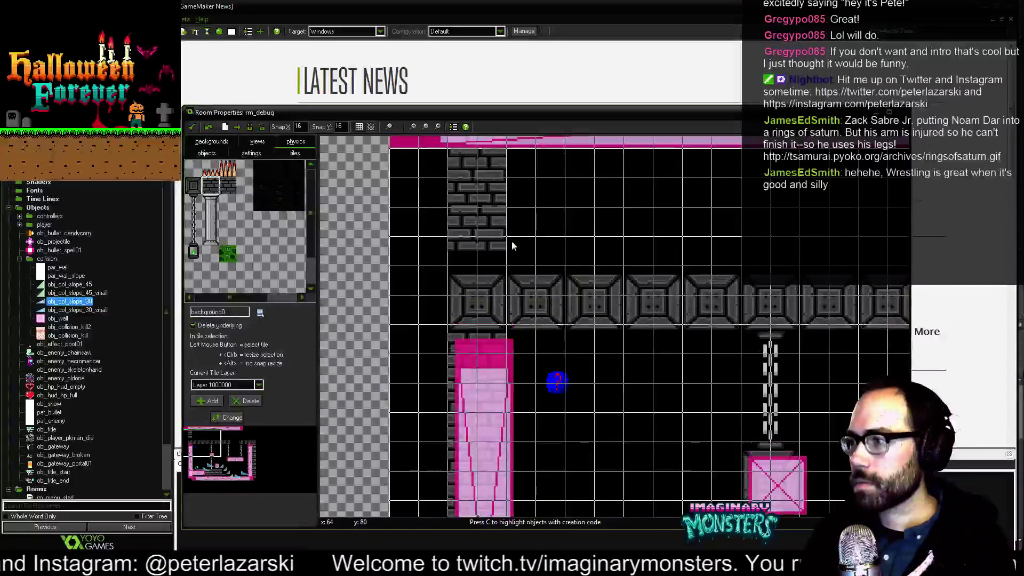
scroll(488, 255, "up", 5)
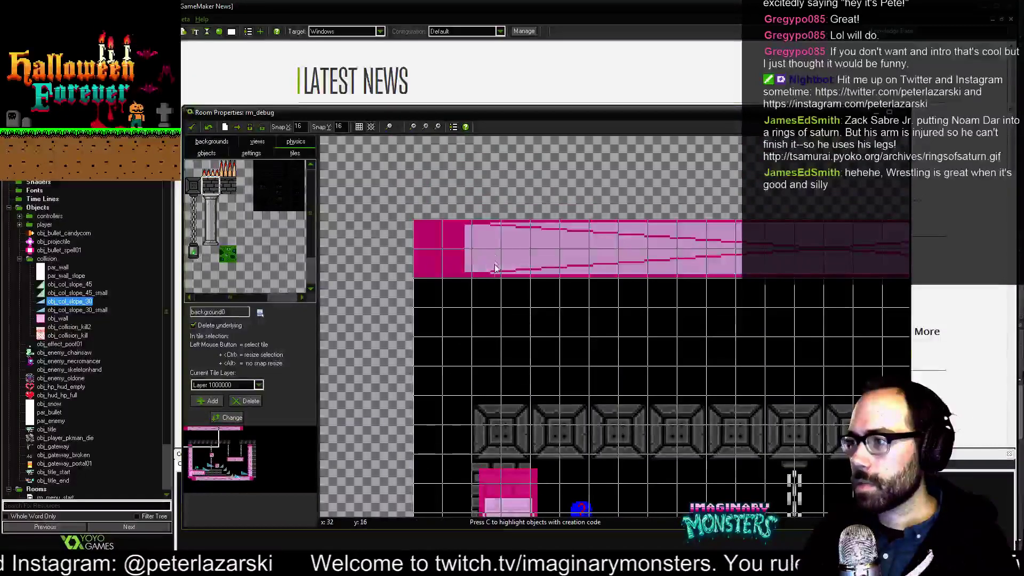
middle_click_drag(495, 343, 508, 275)
scroll(469, 266, "up", 6)
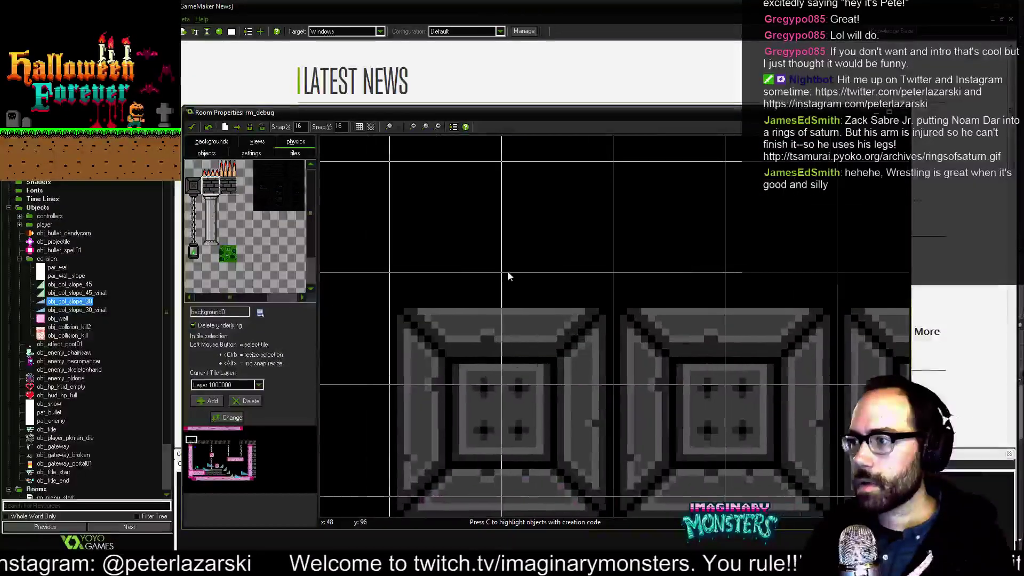
Shift the tile layer a little further up, testing its grid alignment with temporary tiles beside the block row and deleting them.
left_click(237, 127)
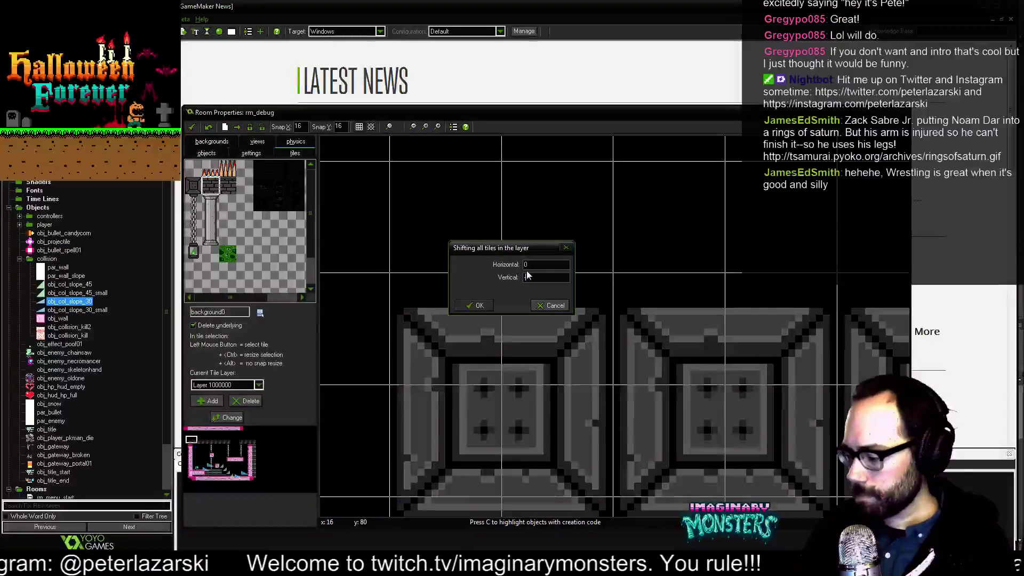
key("Return")
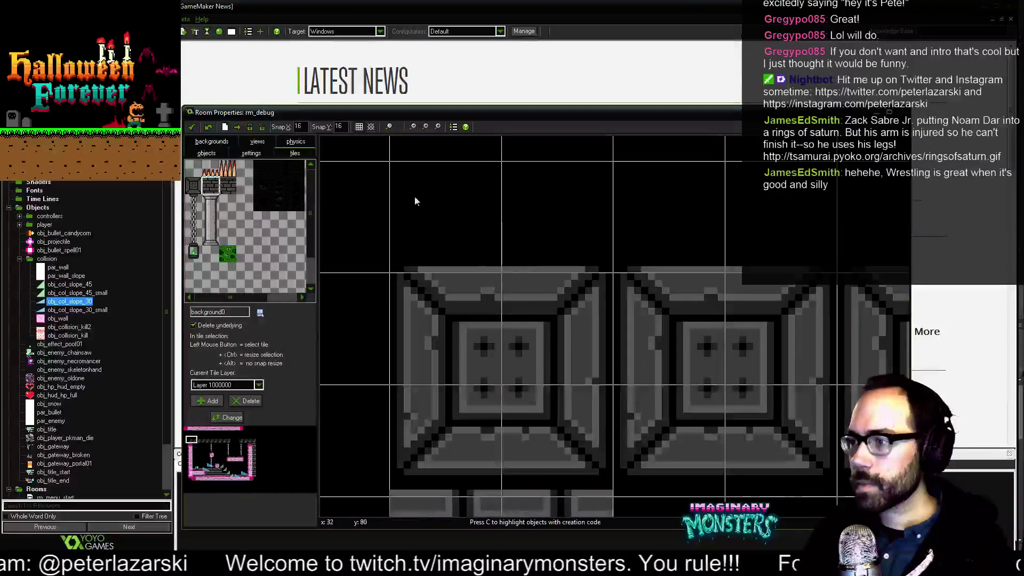
middle_click_drag(446, 260, 648, 252)
left_click_drag(486, 290, 411, 296)
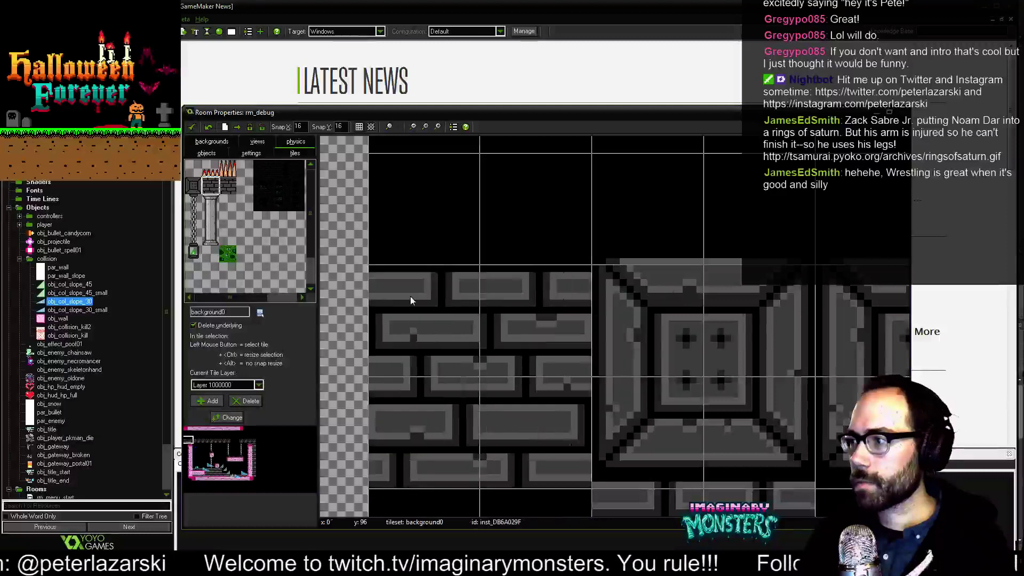
right_click(424, 333)
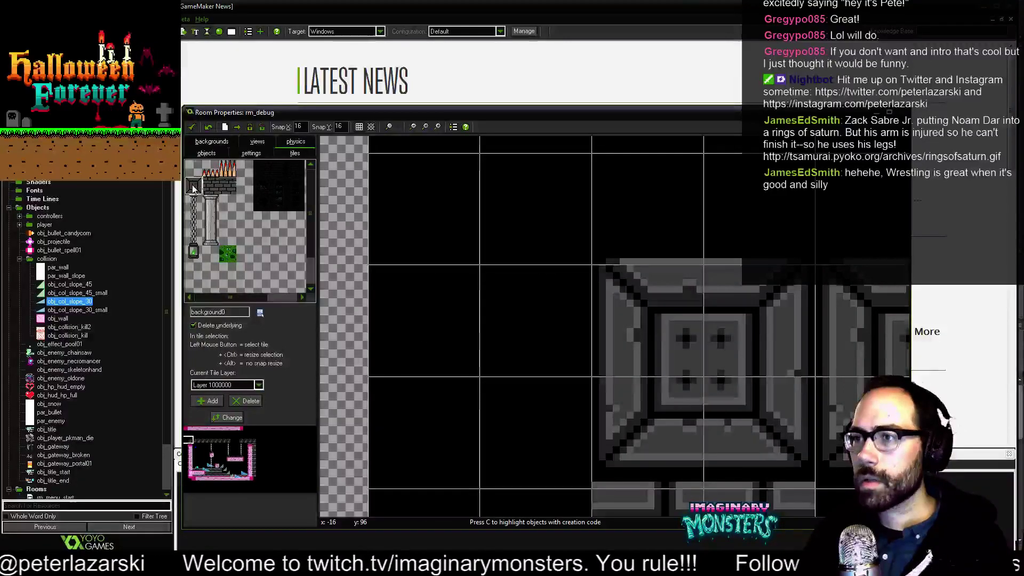
left_click(435, 295)
right_click(424, 324)
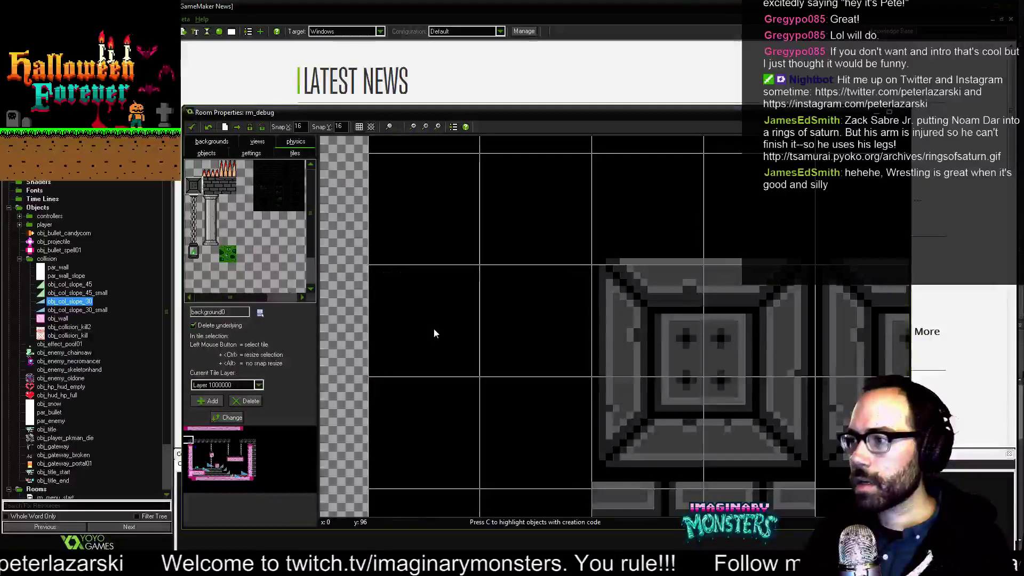
Shift the tile layer slightly down to line the block row up with the grid, checking it with a temporary tile.
left_click(238, 127)
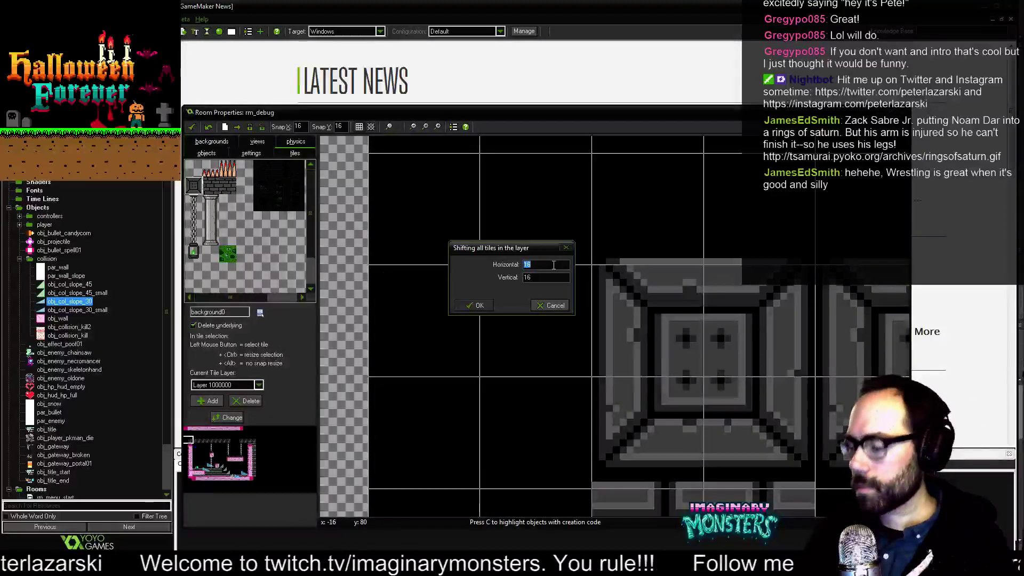
key("Return")
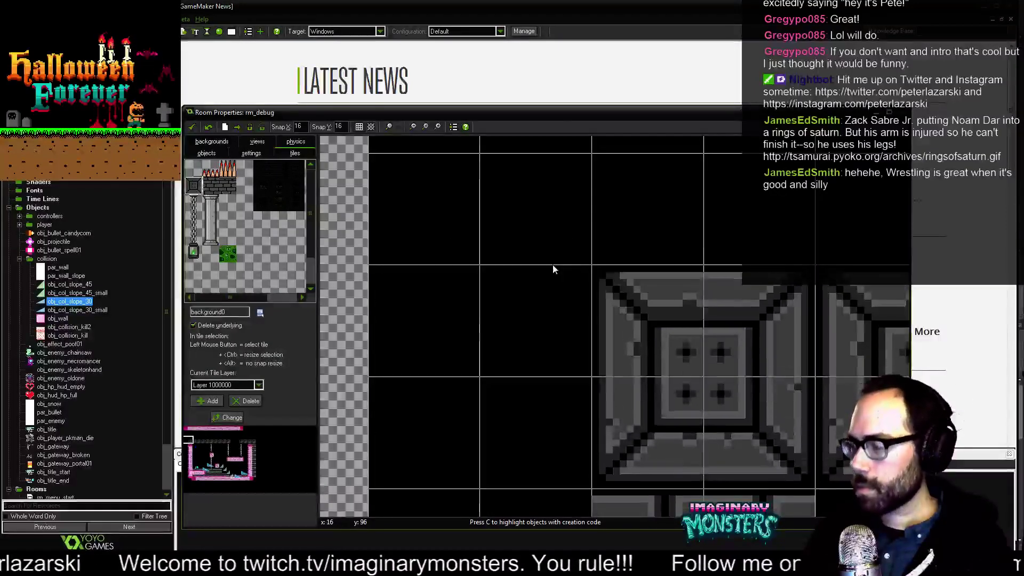
left_click(463, 302)
right_click(463, 309)
scroll(479, 311, "down", 3)
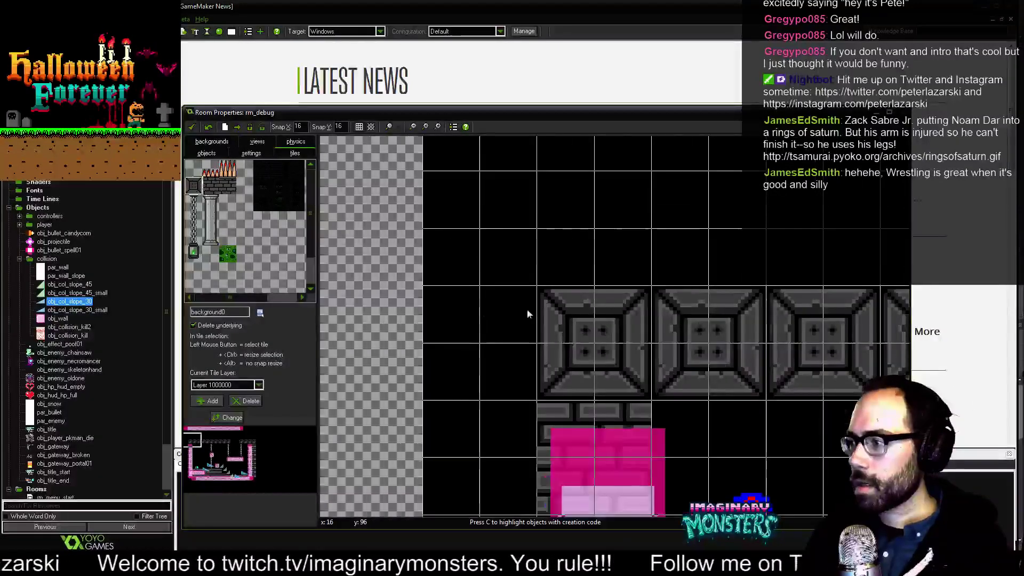
Switch to object editing and delete the tall wall object covering the left brick column.
middle_click_drag(545, 308, 372, 270)
scroll(446, 264, "down", 5)
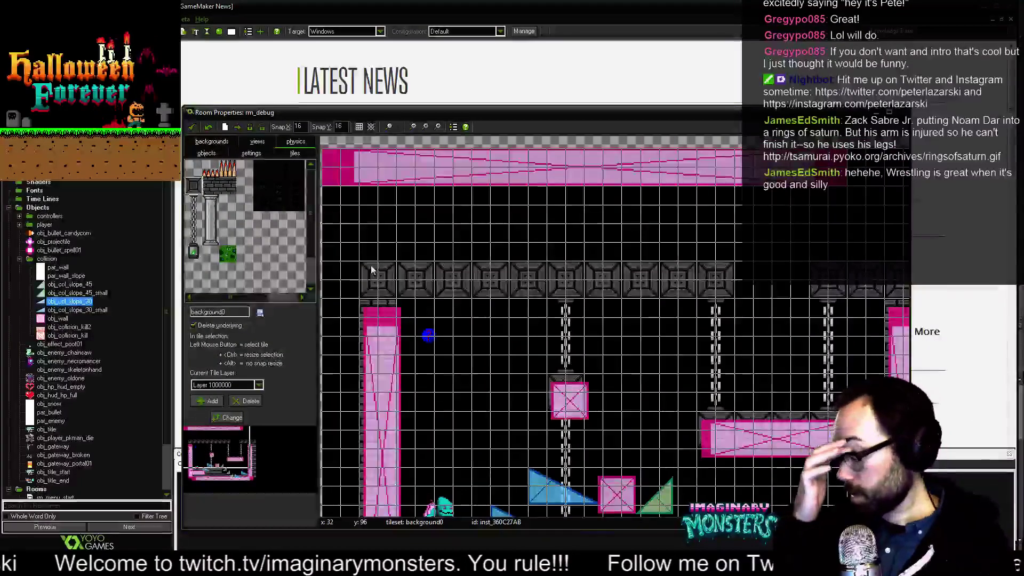
left_click(211, 153)
middle_click_drag(460, 243, 496, 224)
right_click(457, 323, "ctrl")
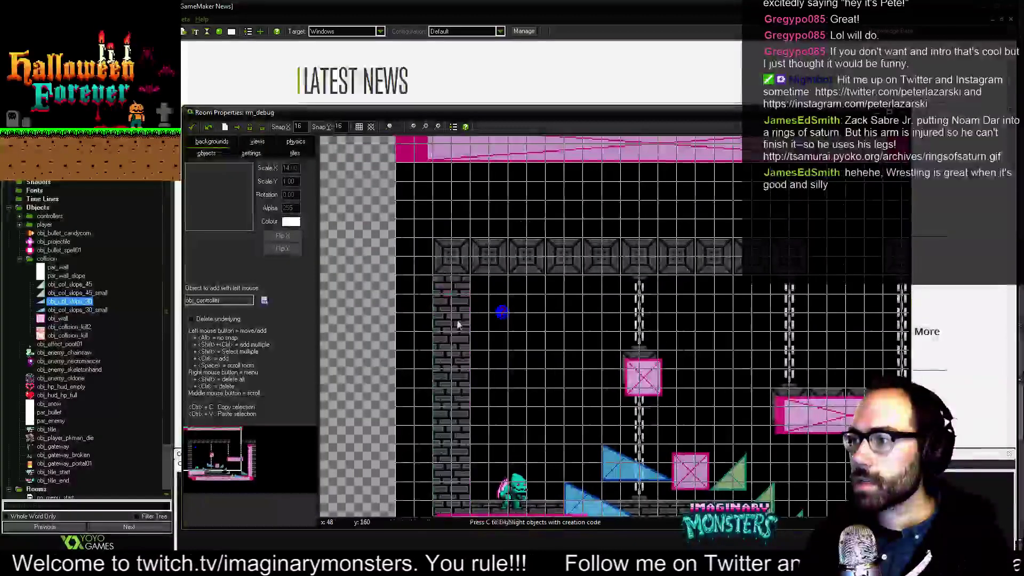
Nudge the wall block hanging on the chain and the player object onto the 16-pixel grid.
middle_click_drag(621, 322, 562, 306)
mouse_move(522, 330)
left_mouse_down()
mouse_move(507, 316)
mouse_move(517, 337)
left_mouse_up()
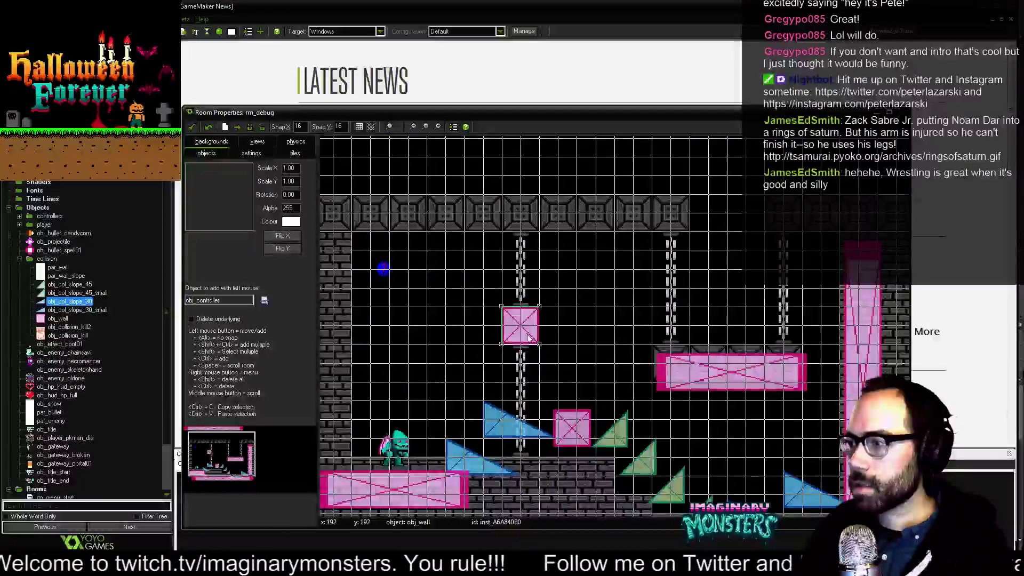
middle_click_drag(517, 345, 670, 315)
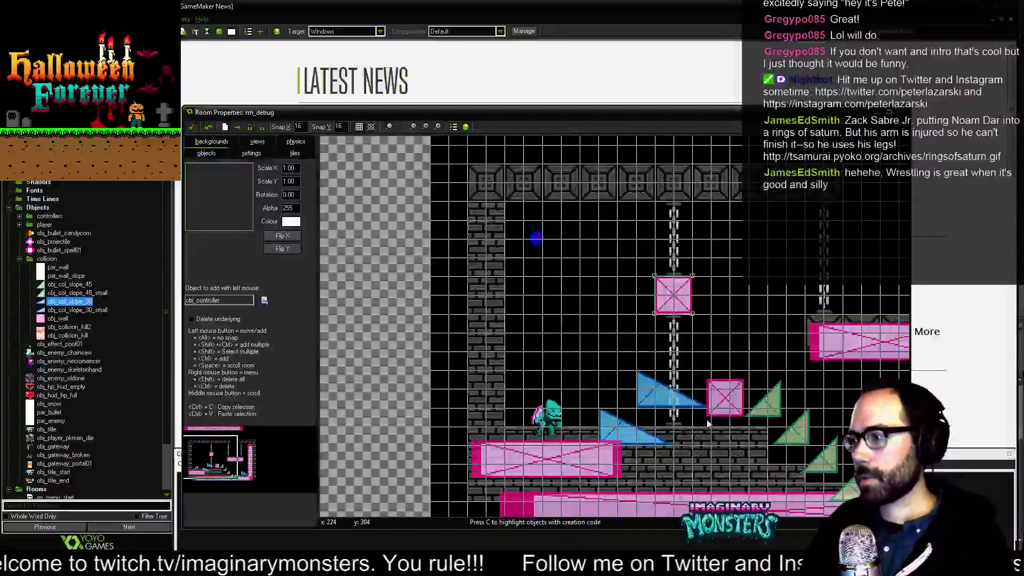
mouse_move(558, 423)
left_mouse_down()
mouse_move(554, 408)
mouse_move(566, 418)
left_mouse_up()
Flip the lower blue 30-degree slope near the player horizontally and move it above the player.
middle_click_drag(579, 460, 524, 404)
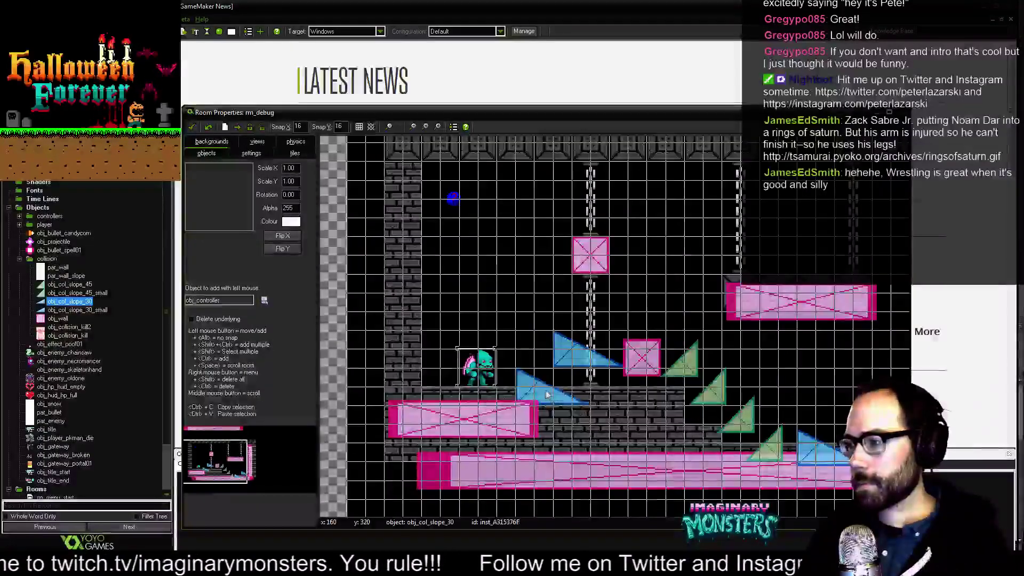
left_click(547, 395)
left_click(283, 249)
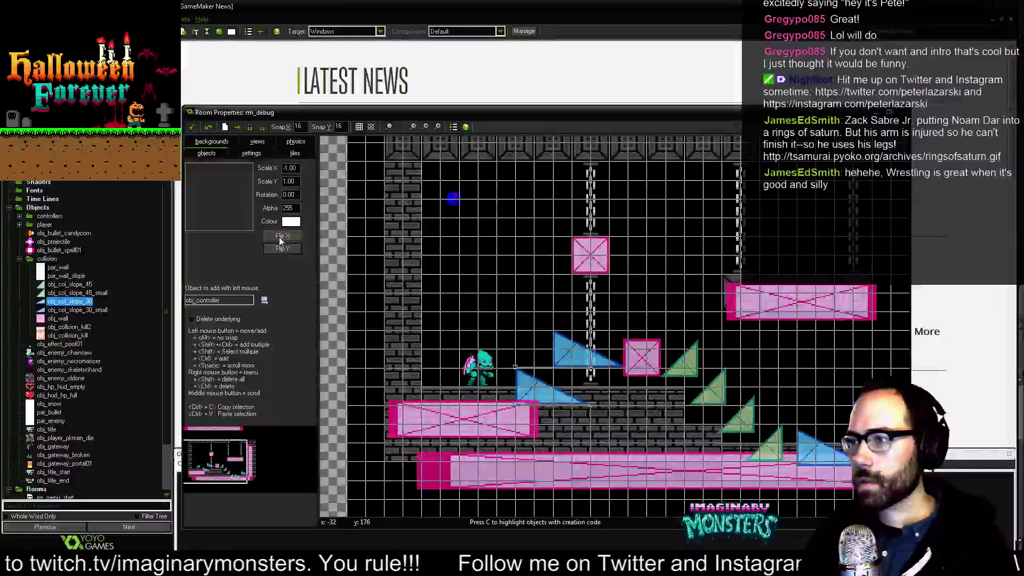
left_click(281, 236)
left_click_drag(598, 388, 499, 332)
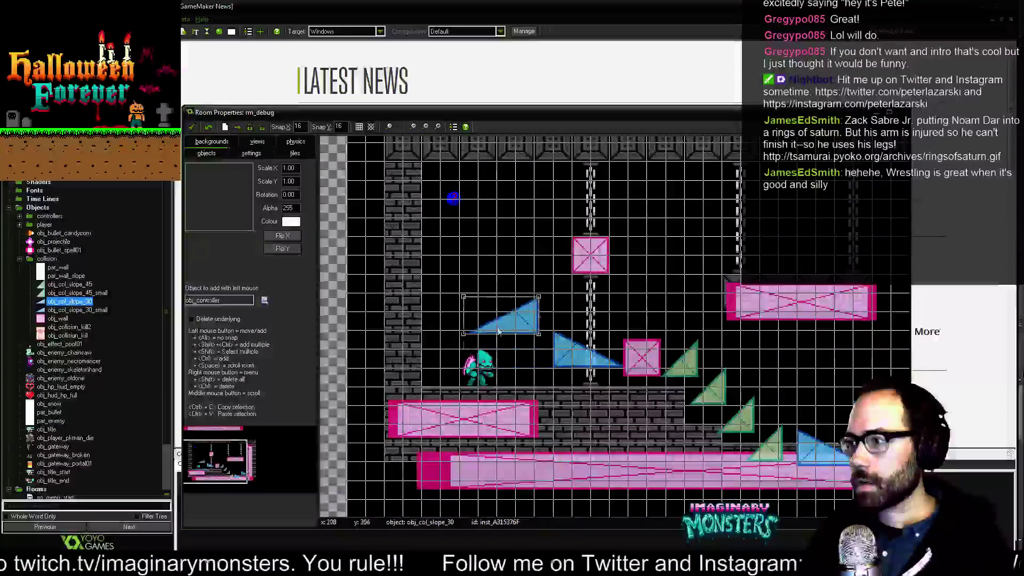
Flip the other nearby 30-degree slope horizontally and place it up and to the right of the first, below the hanging wall block.
left_click(577, 360)
left_click(283, 235)
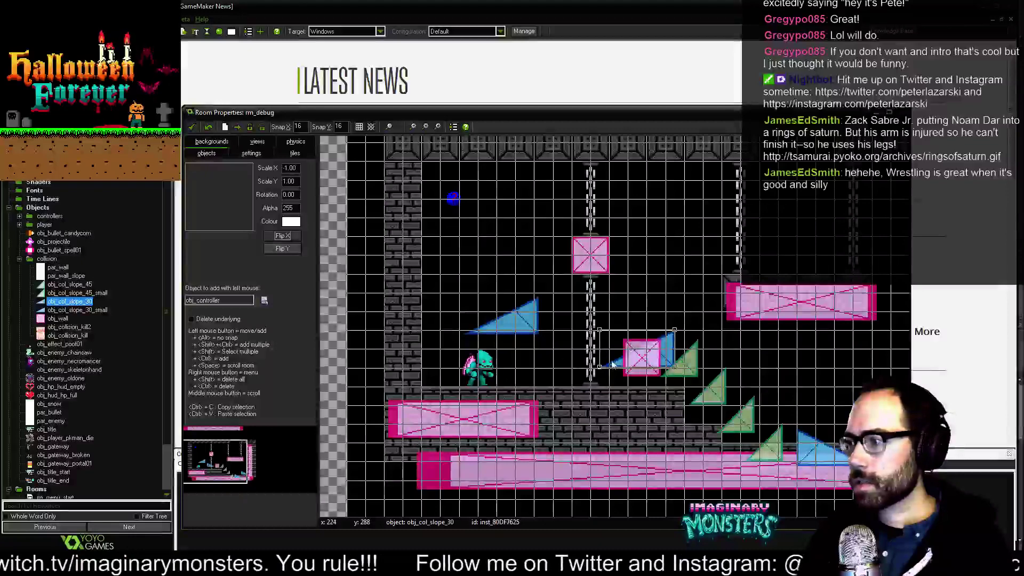
left_click_drag(614, 364, 560, 303)
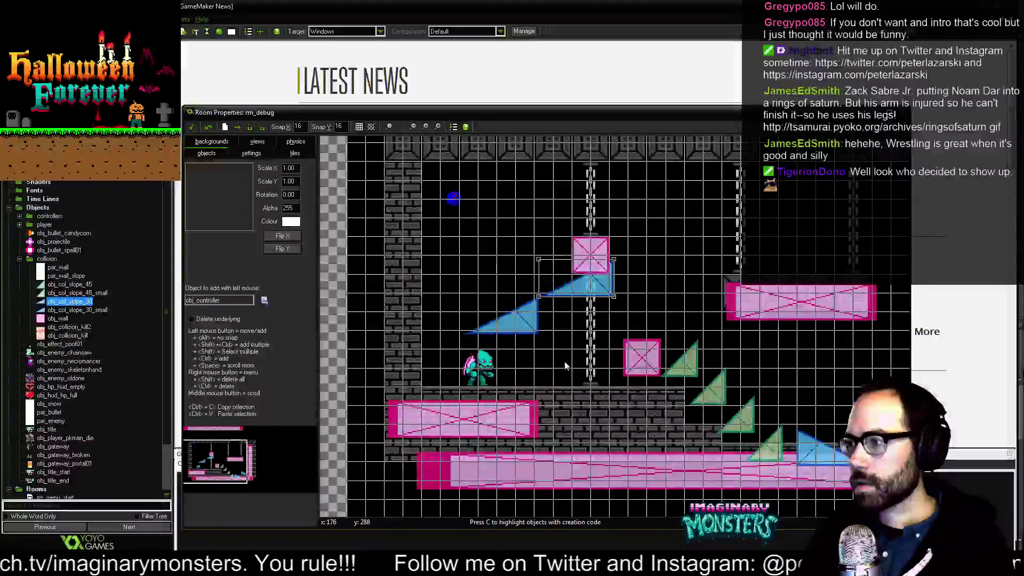
middle_click_drag(560, 351, 635, 389)
scroll(563, 364, "up", 4)
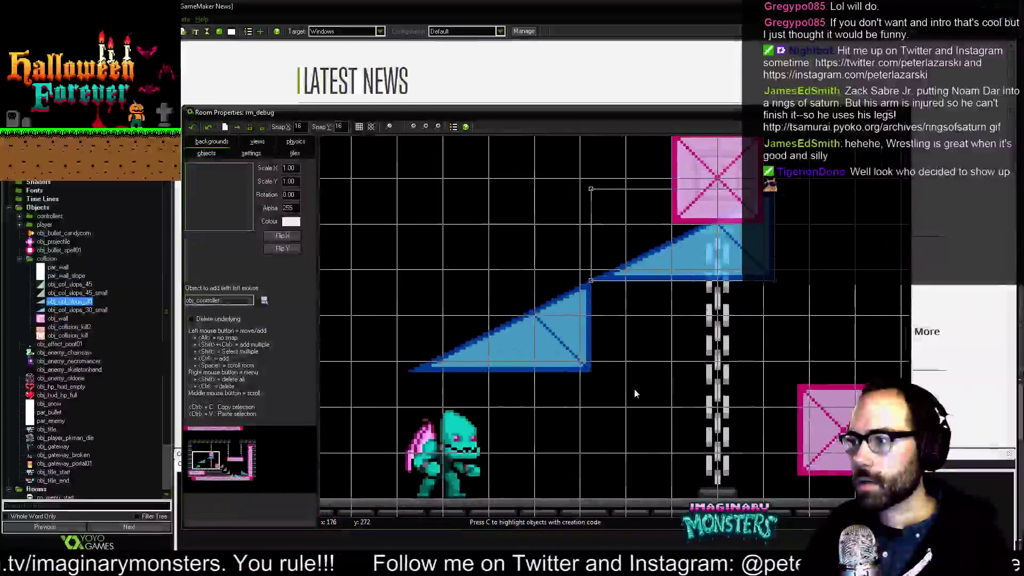
Move the lower 30-degree slope down beside the player and the wide wall object up onto the floor directly under the player.
left_click_drag(547, 345, 609, 431)
scroll(609, 431, "down", 1, "ctrl")
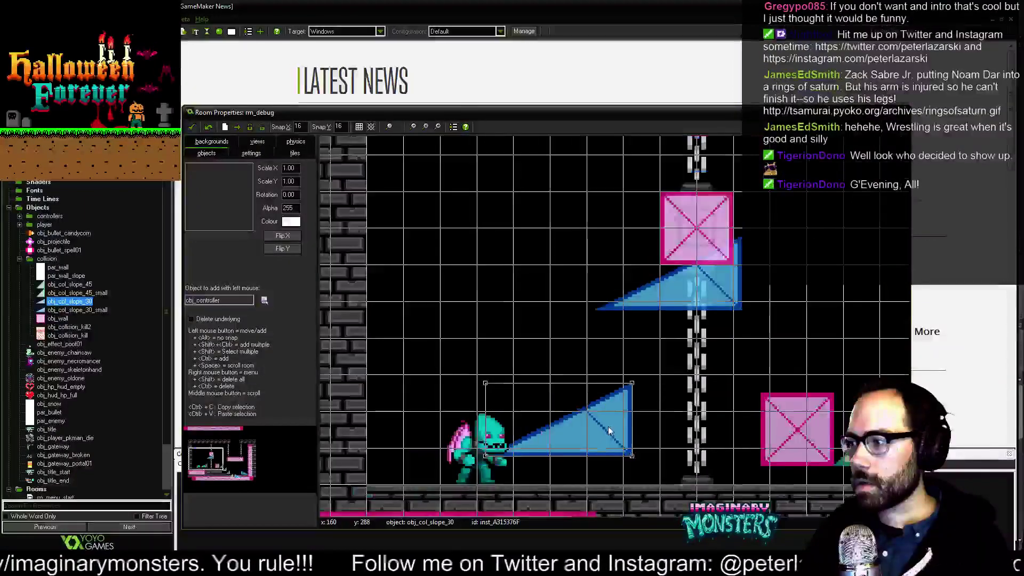
scroll(610, 431, "down", 1, "ctrl")
middle_click_drag(610, 431, 558, 409)
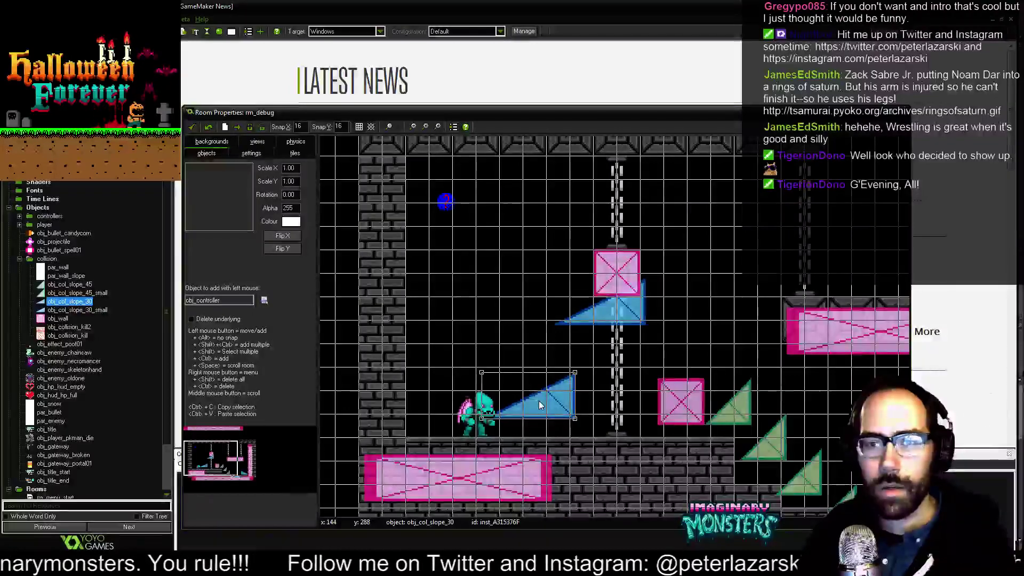
middle_click_drag(484, 411, 440, 328)
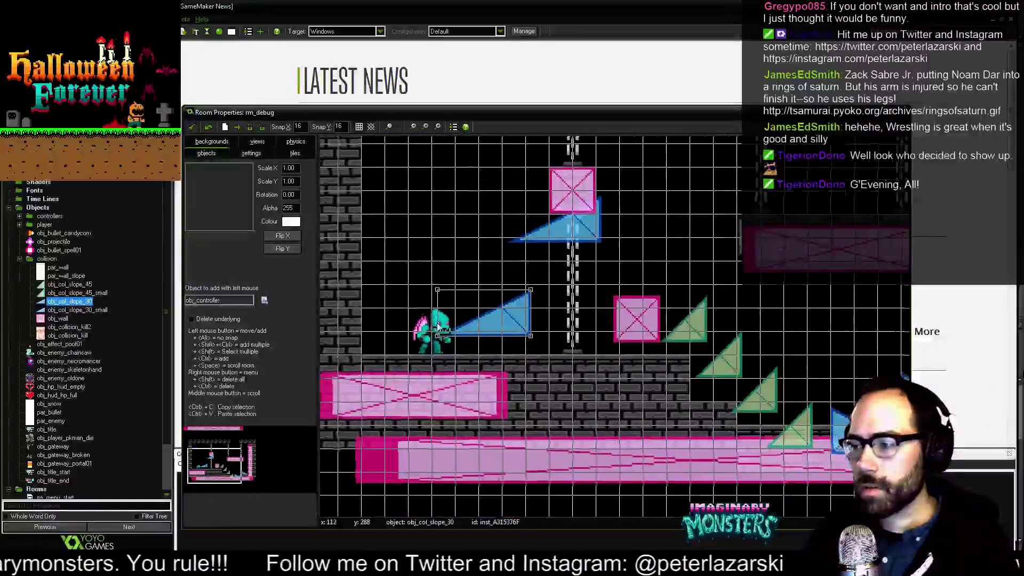
left_click_drag(417, 379, 501, 383)
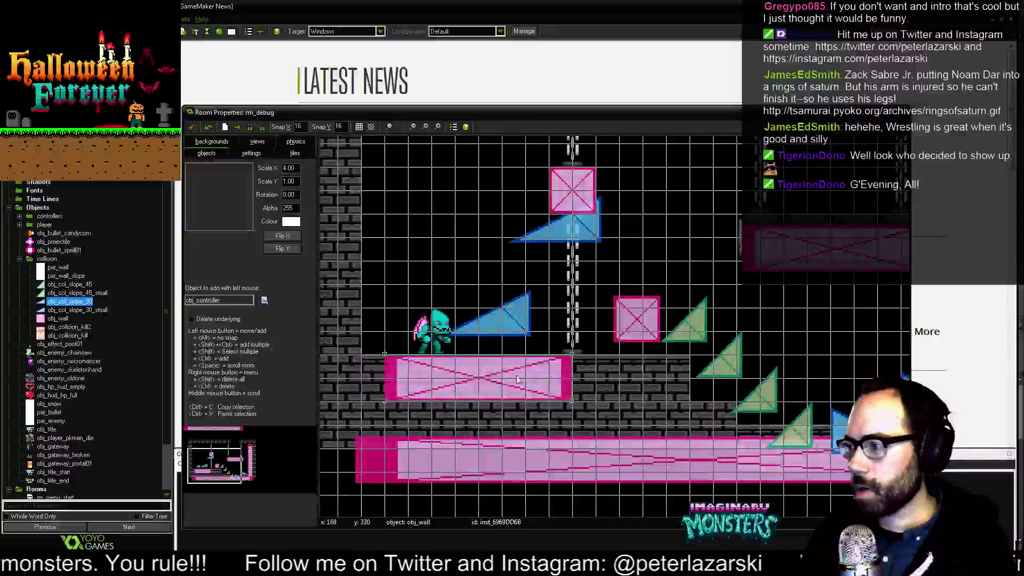
Flip the three upper green 45-degree slopes of the descending row horizontally.
middle_click_drag(589, 371, 458, 407)
left_click(545, 364)
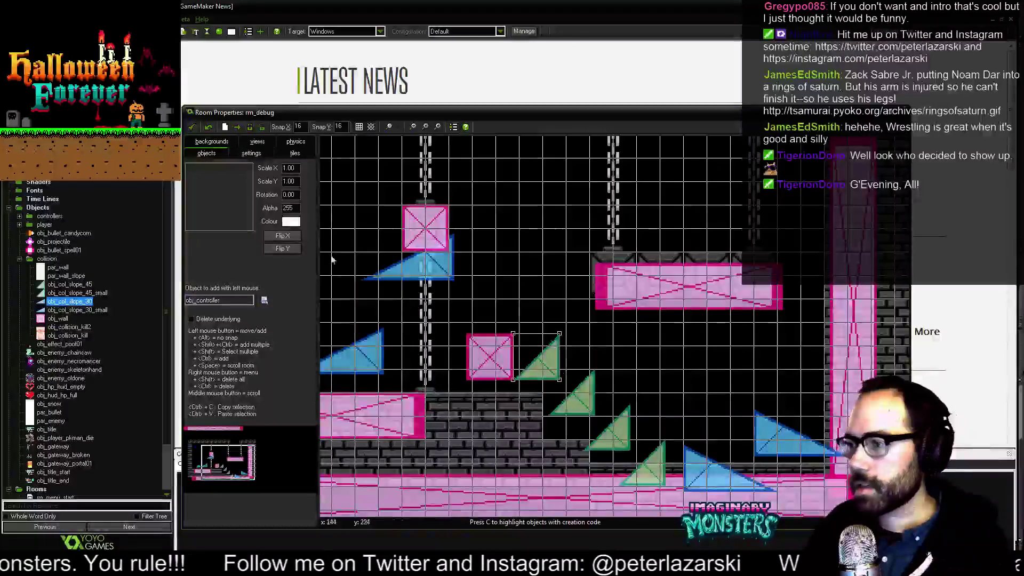
left_click(282, 236)
left_click(578, 399)
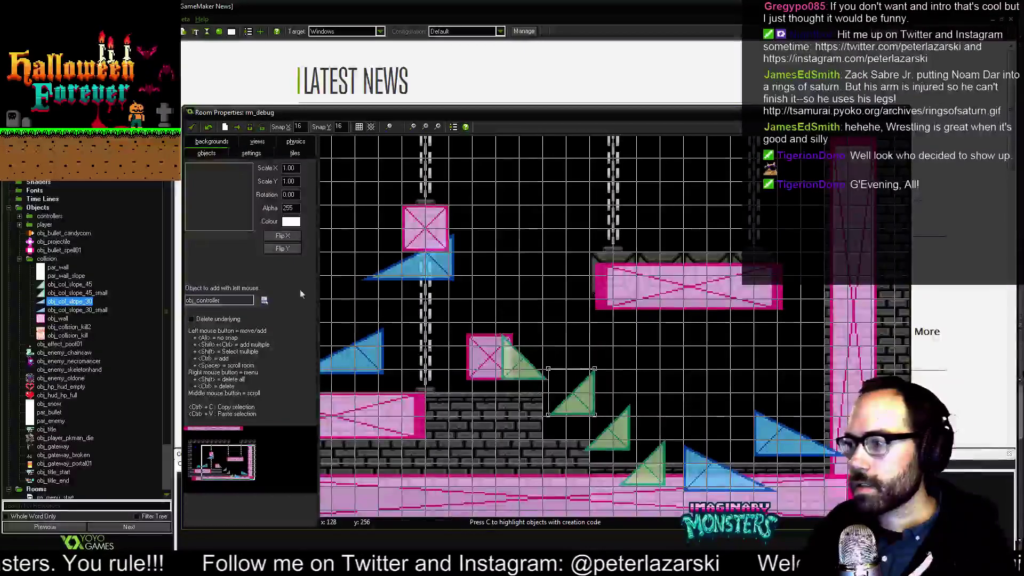
left_click(293, 236)
left_click(608, 429)
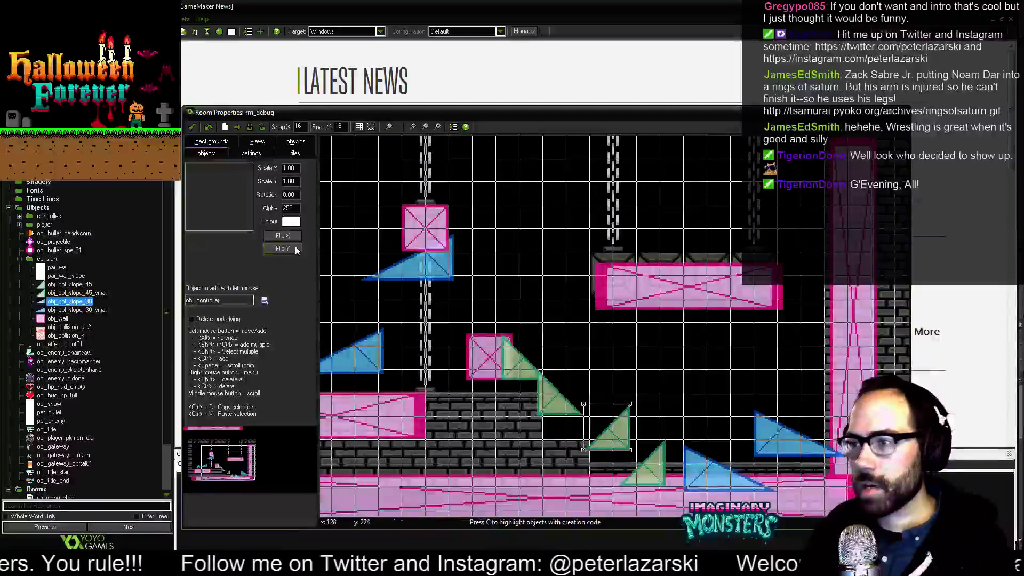
left_click(282, 236)
Move the wall block and the topmost 45-degree slope upward, trying to line them up side by side on the grid.
left_click_drag(518, 361, 533, 327)
scroll(562, 327, "up", 4)
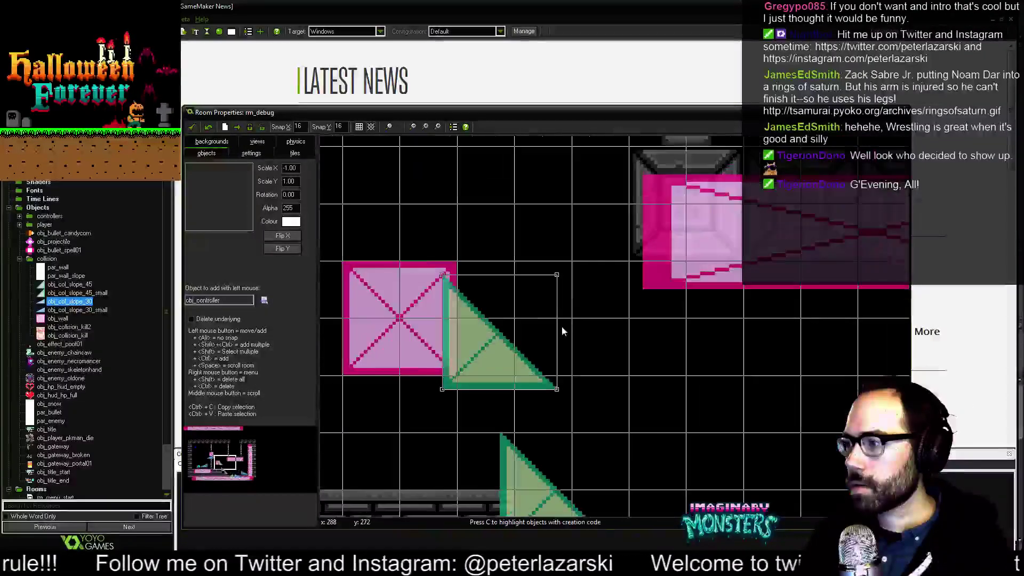
middle_click_drag(540, 328, 512, 388)
left_click_drag(513, 392, 523, 368)
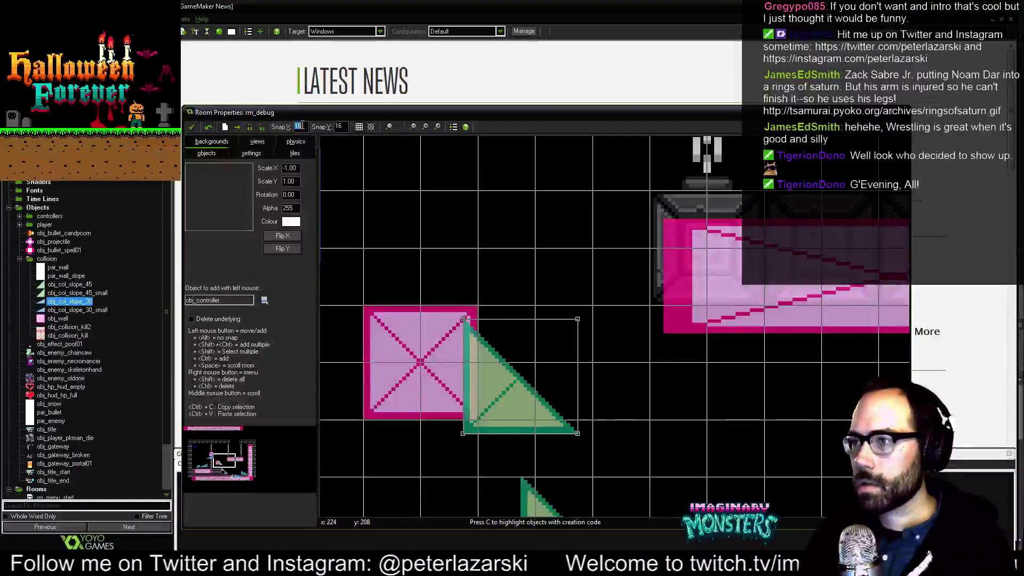
Set the room's horizontal and vertical snap to 32 and try to reposition the topmost 45-degree slope on that grid.
type("32")
key("Tab")
type("32")
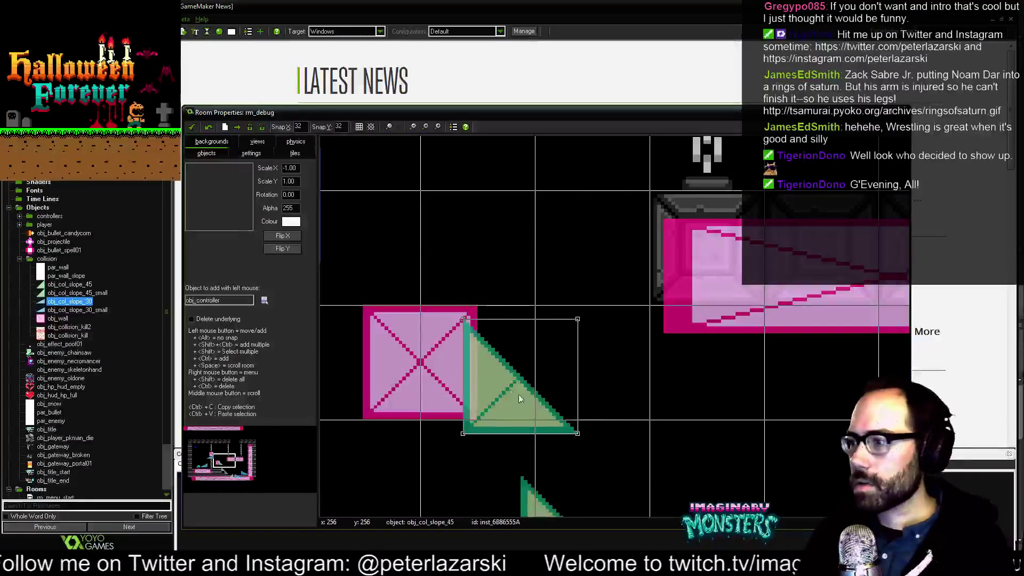
left_click_drag(519, 395, 559, 333)
scroll(461, 326, "up", 1)
left_click(559, 404)
left_click(458, 352)
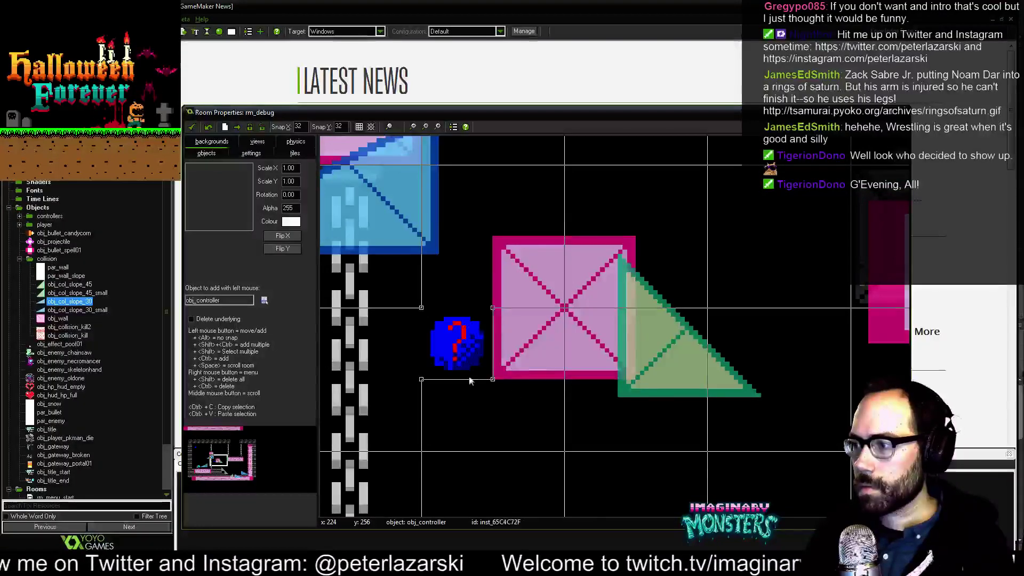
key("Delete")
Move the pink wall block down-left onto a 32-pixel grid cell and check the properties of the obj_col_slope_45 object.
left_click_drag(560, 356, 484, 407)
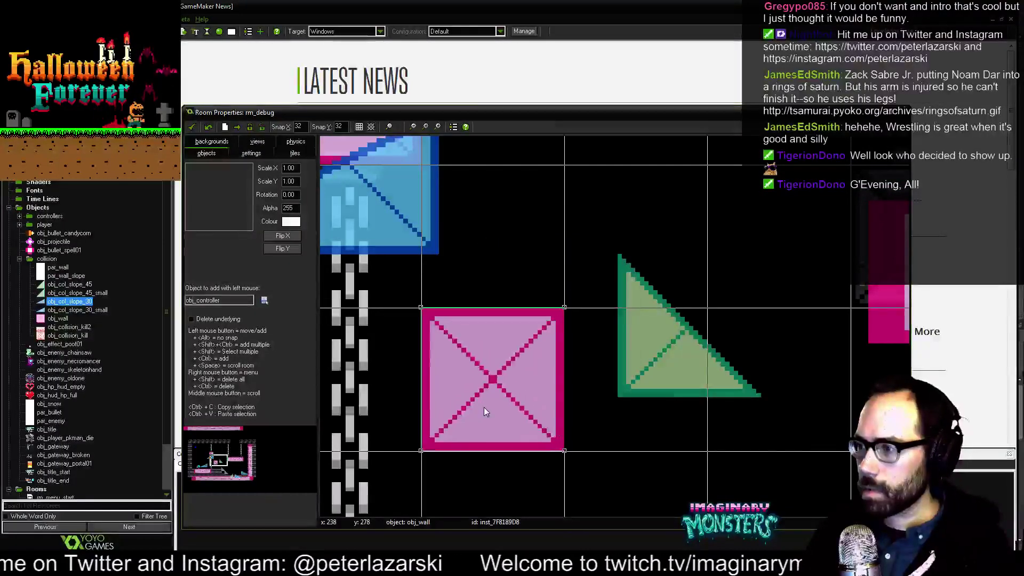
left_click(637, 395)
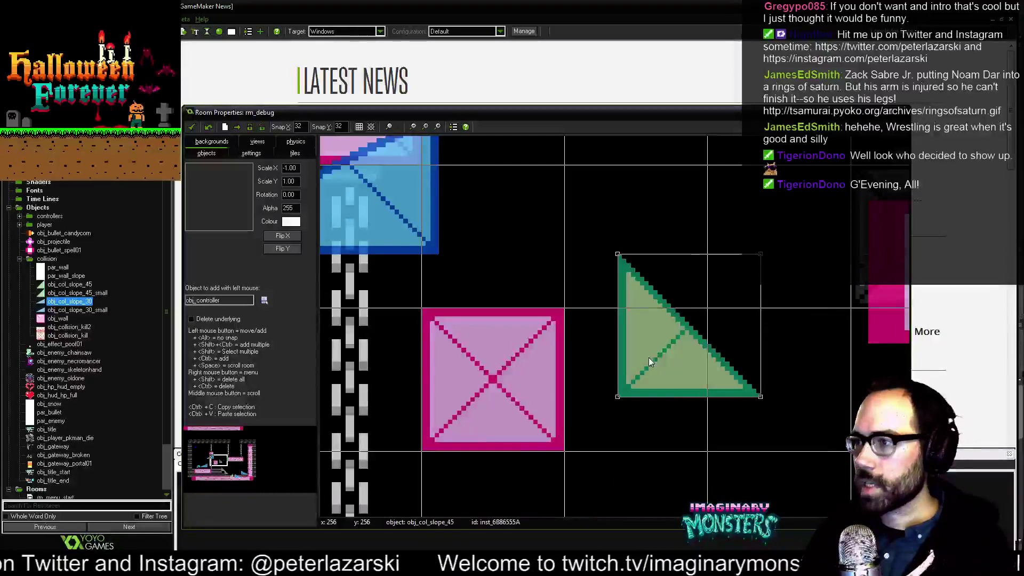
scroll(648, 355, "down", 1)
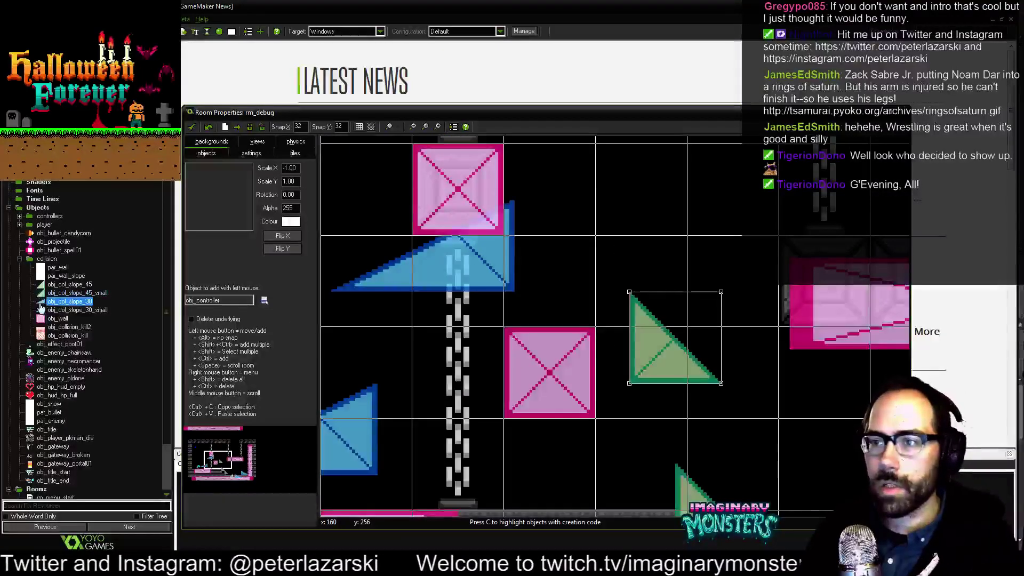
double_click(44, 286)
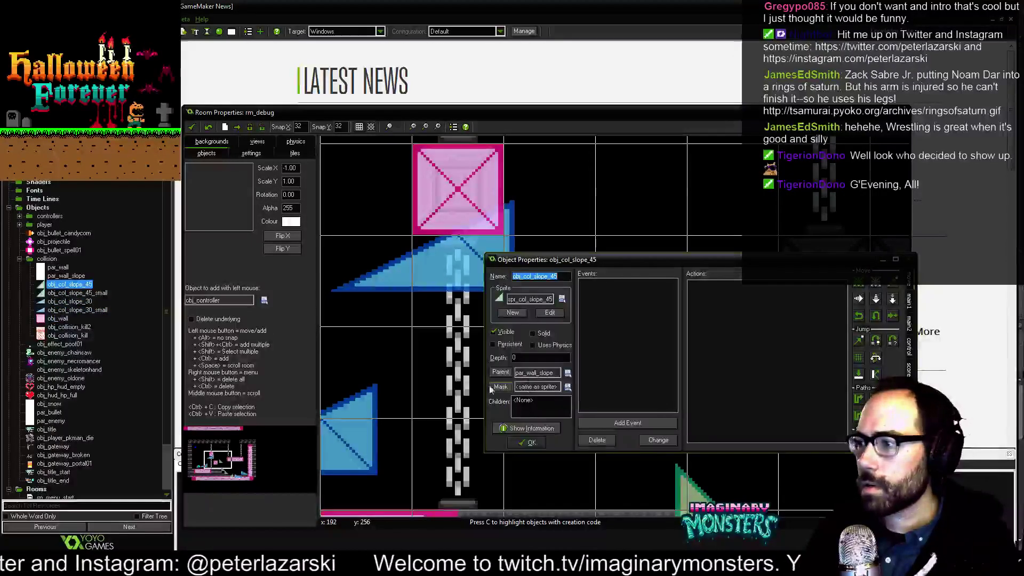
left_click(527, 437)
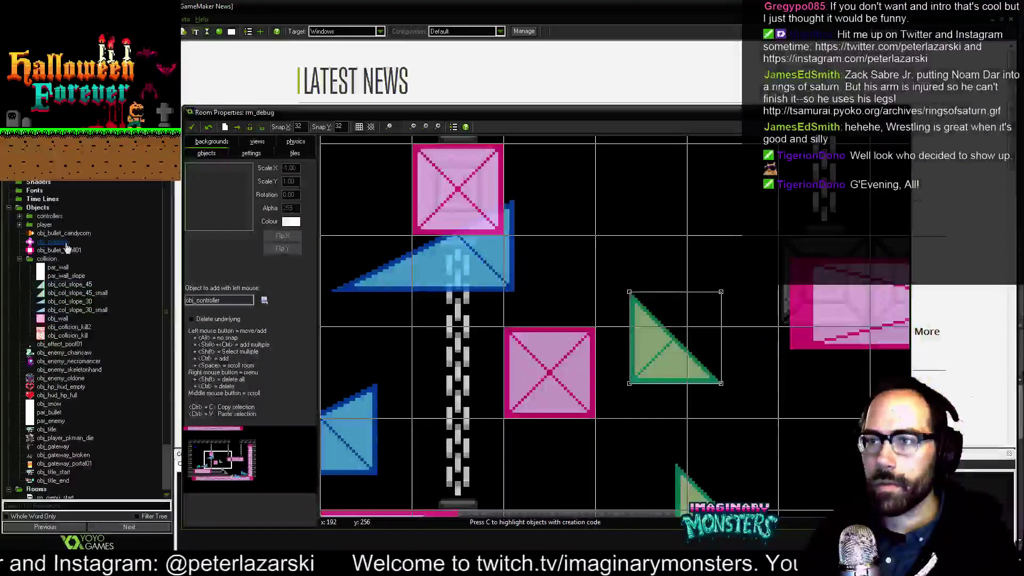
Center the origins of the spr_col_slope_45 and spr_col_slope_30 sprites.
scroll(67, 248, "up", 9)
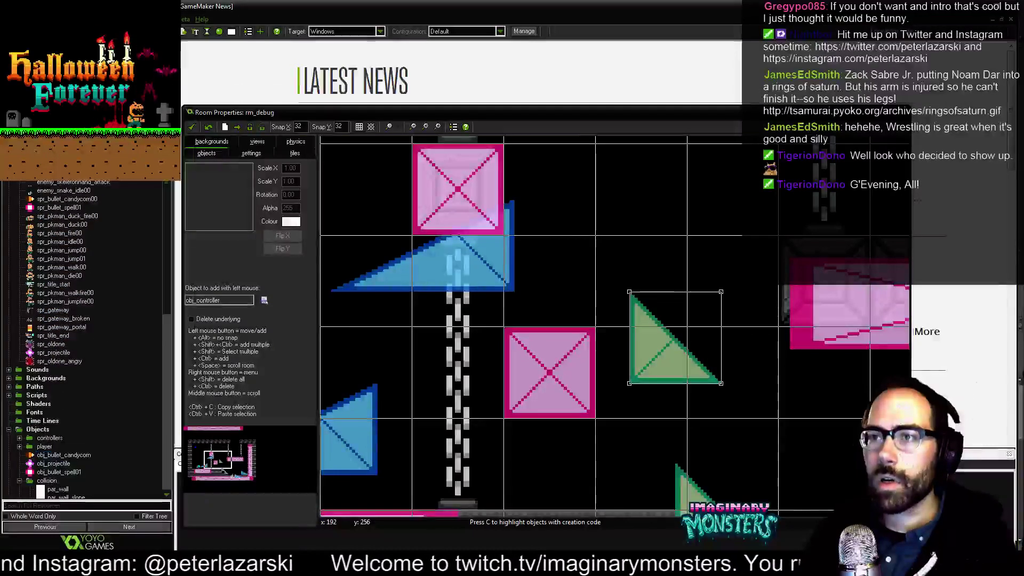
double_click(64, 144)
left_click(238, 293)
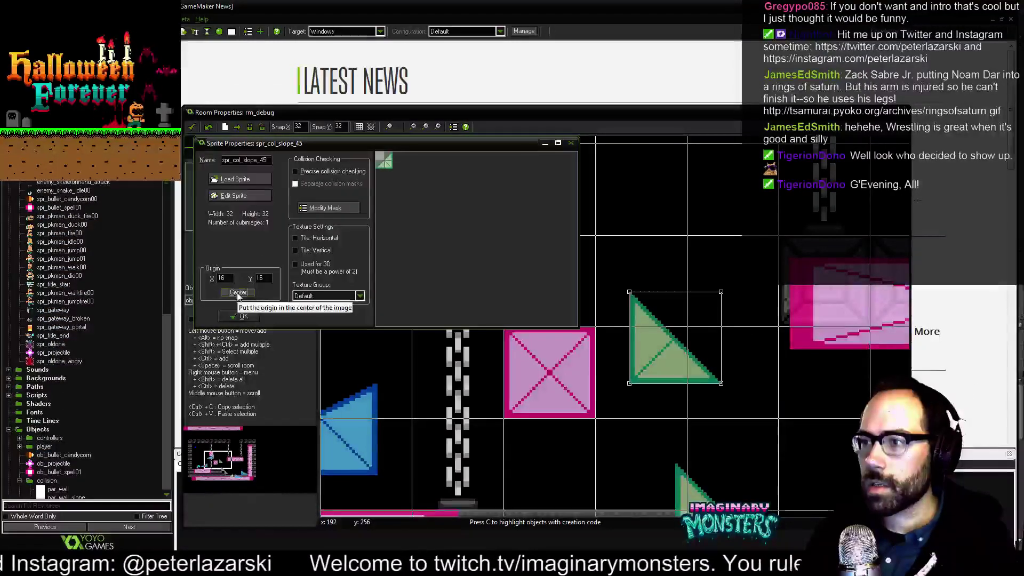
left_click(246, 318)
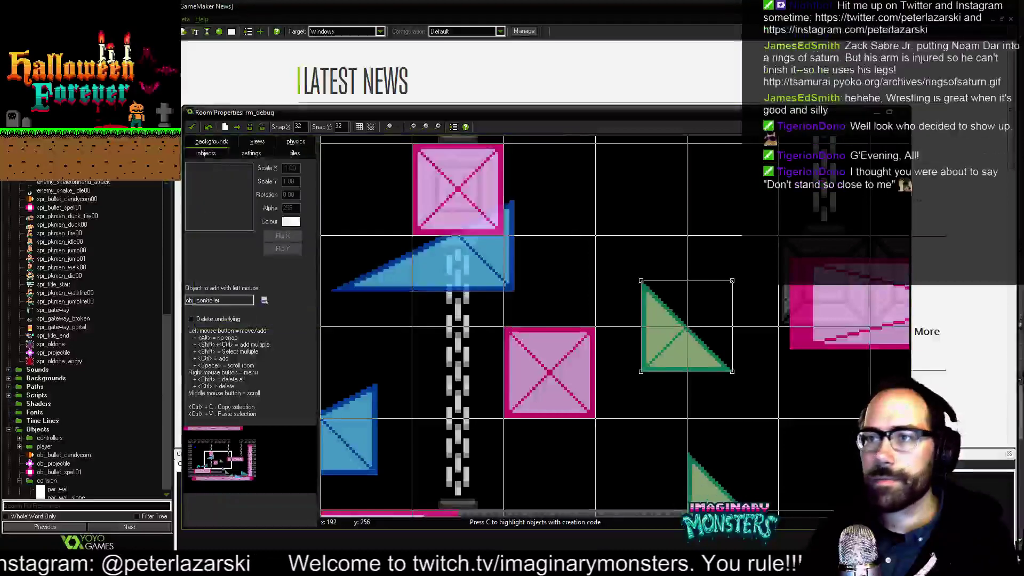
double_click(64, 152)
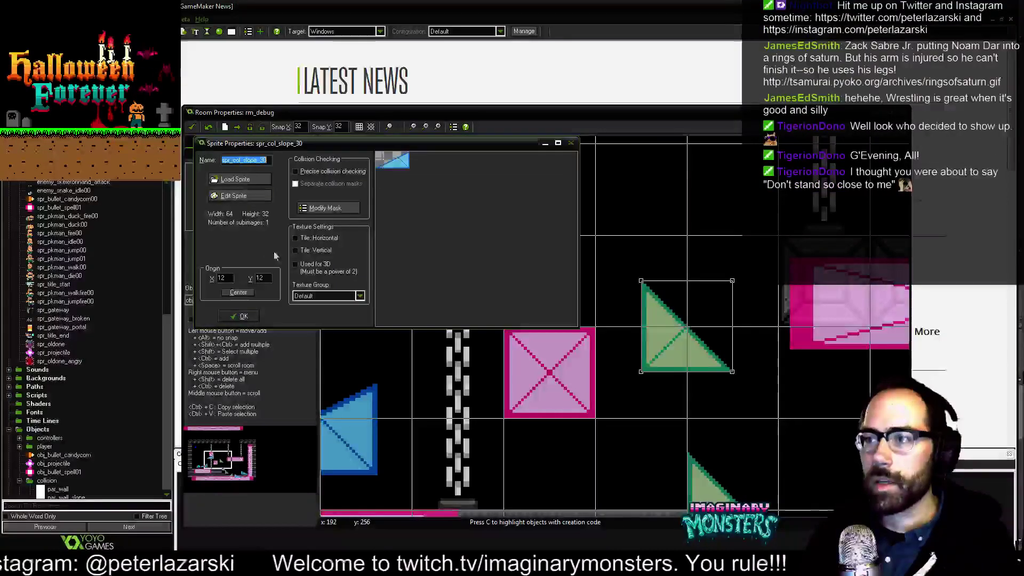
left_click(239, 294)
left_click(243, 316)
Center the origins of the spr_col_slope_30_small and spr_col_slope_45_small sprites.
double_click(64, 161)
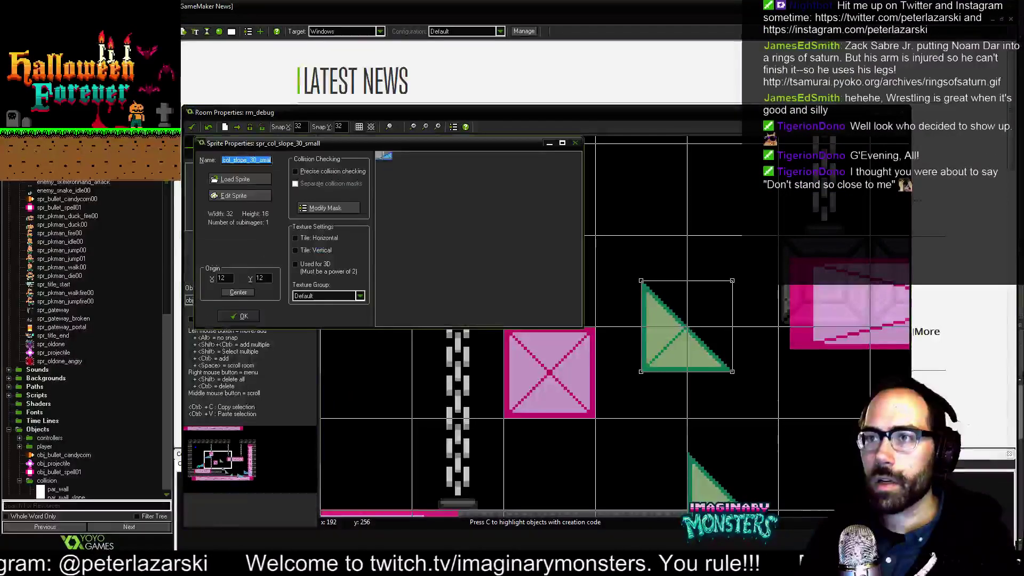
left_click(248, 292)
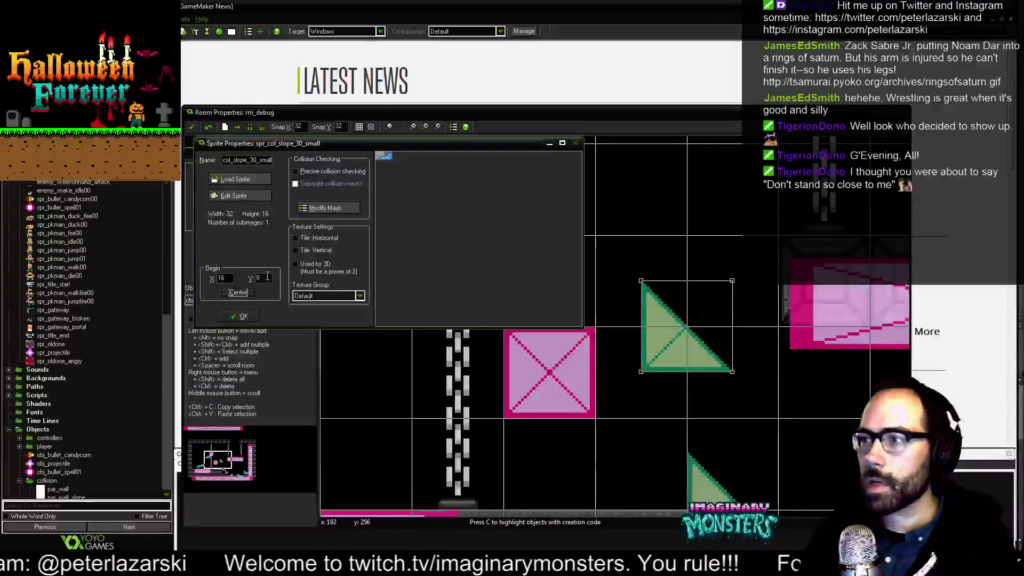
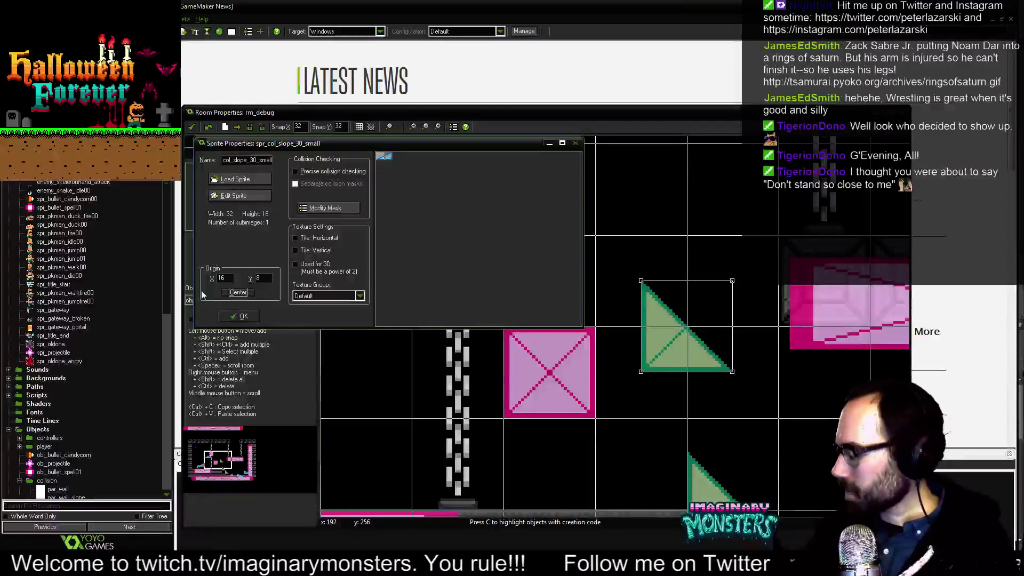
left_click(241, 316)
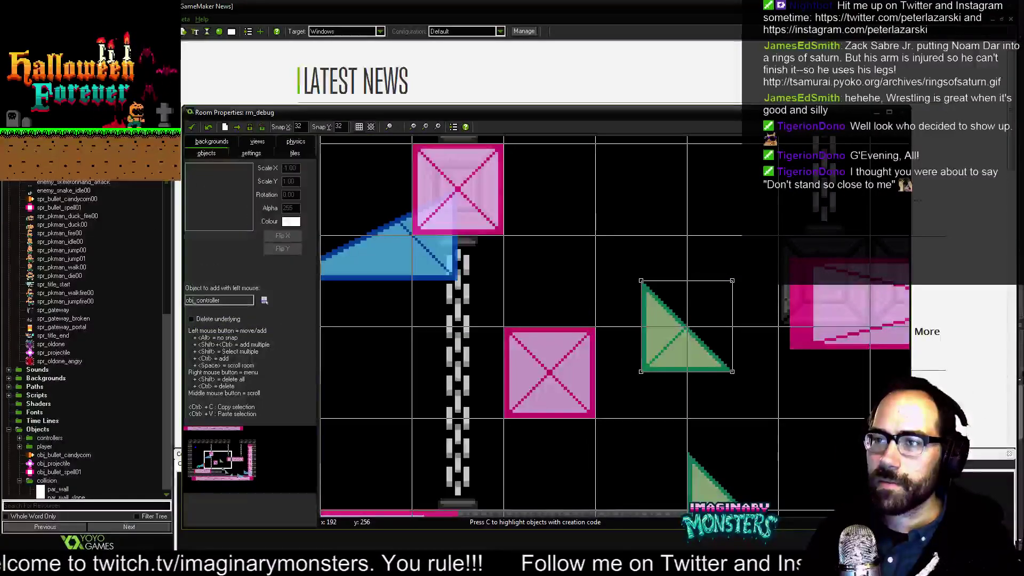
double_click(64, 147)
left_click(238, 293)
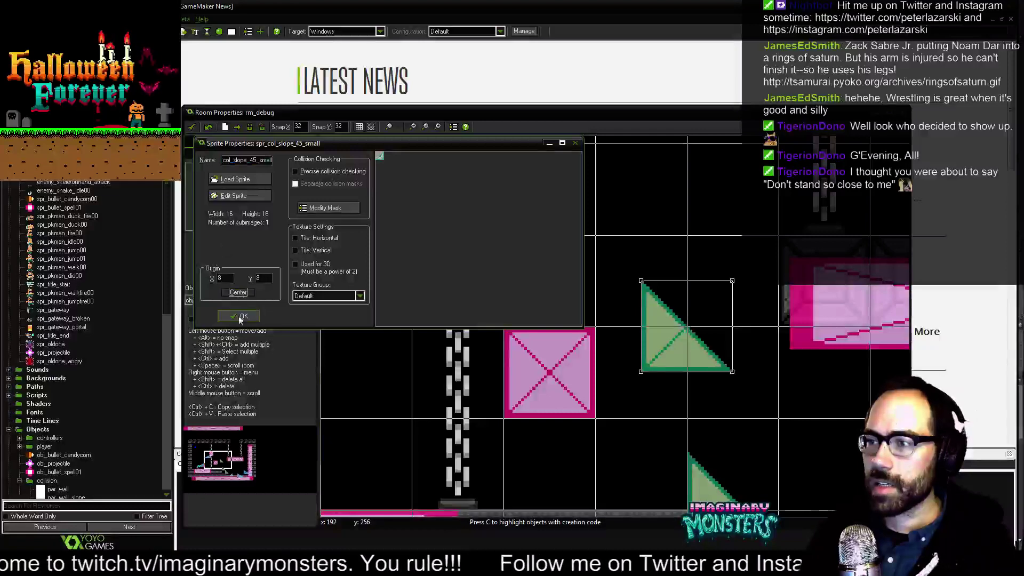
left_click(242, 317)
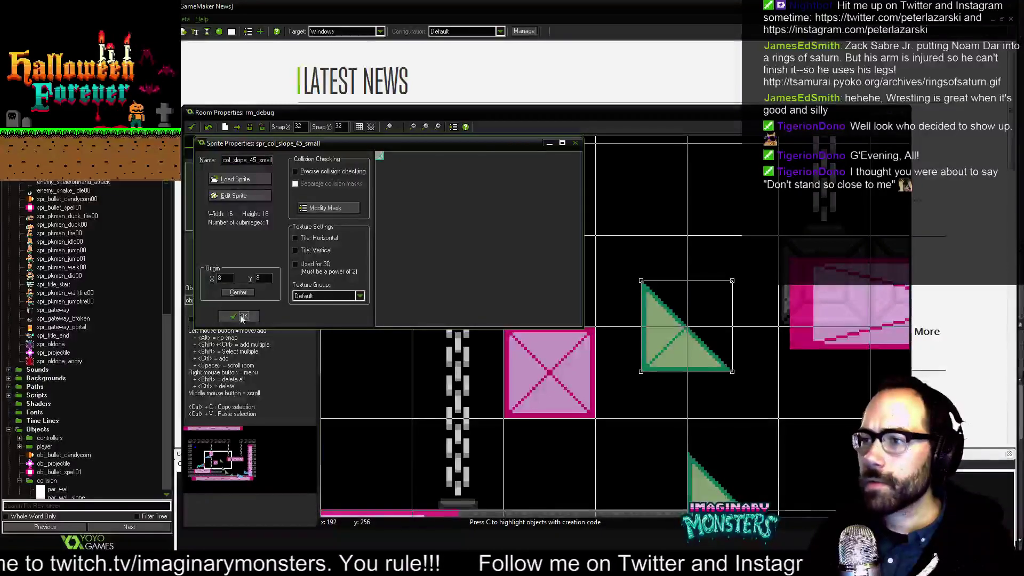
Check the origin of spr_col_slope_45 and center the origin of the spr_col_ground sprite.
double_click(64, 139)
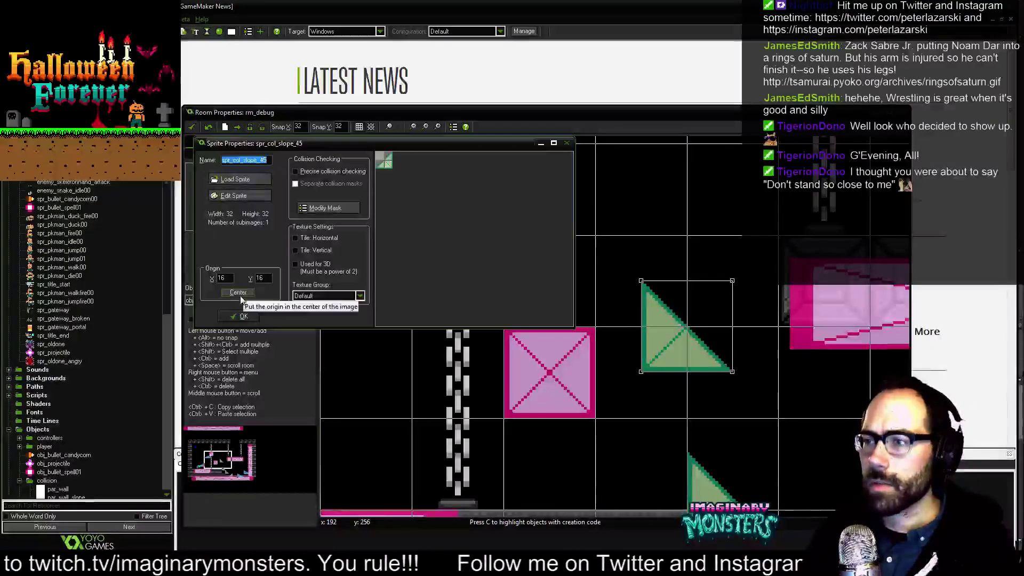
left_click(240, 316)
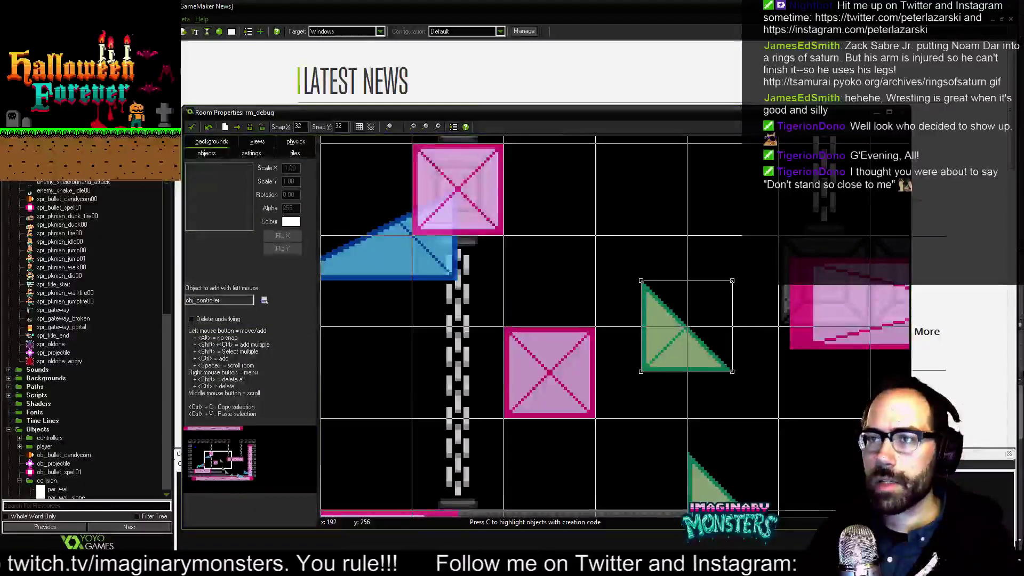
double_click(64, 131)
left_click(242, 292)
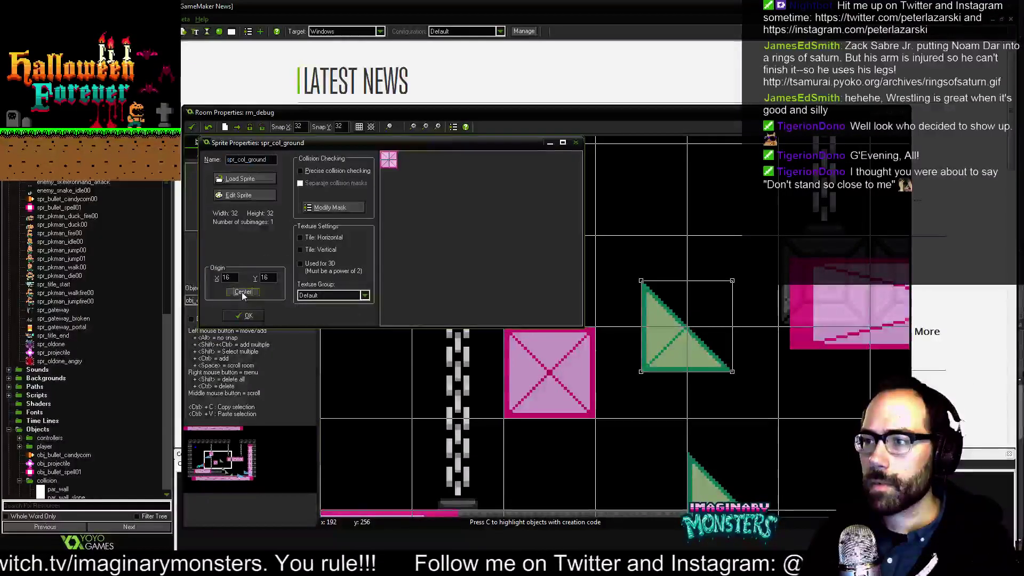
left_click(248, 315)
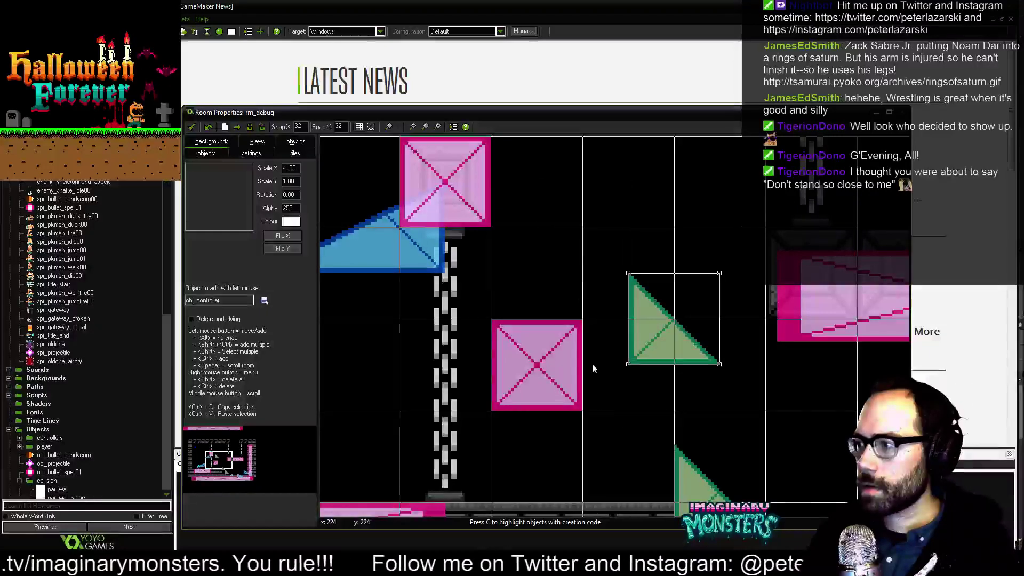
Set the room's horizontal and vertical snap to 16 and place the topmost 45-degree slope flush against the wall block's right side.
left_click_drag(304, 120, 301, 123)
double_click(302, 129)
type("1")
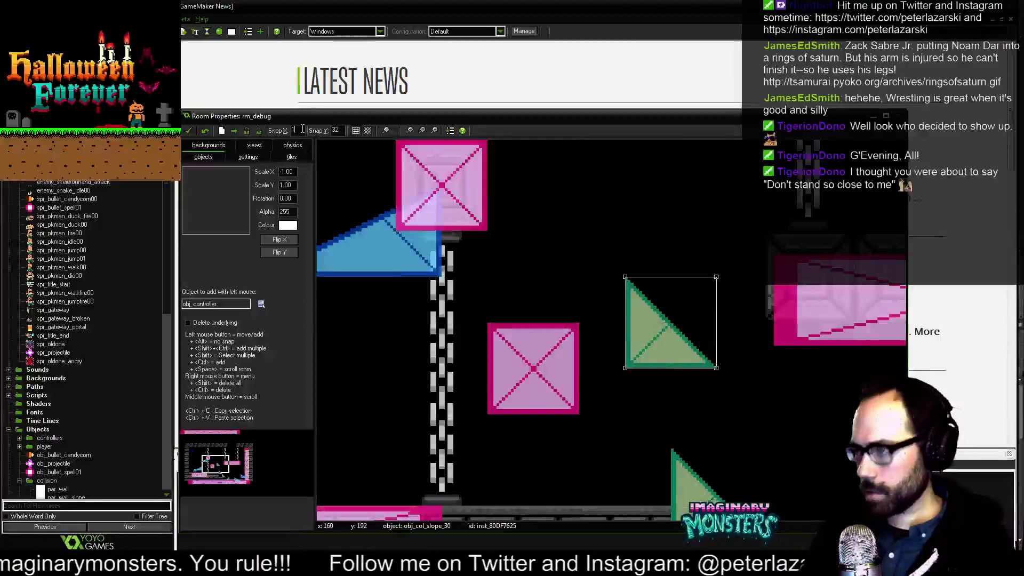
type("6")
key("Tab")
type("16")
left_click_drag(650, 336, 605, 382)
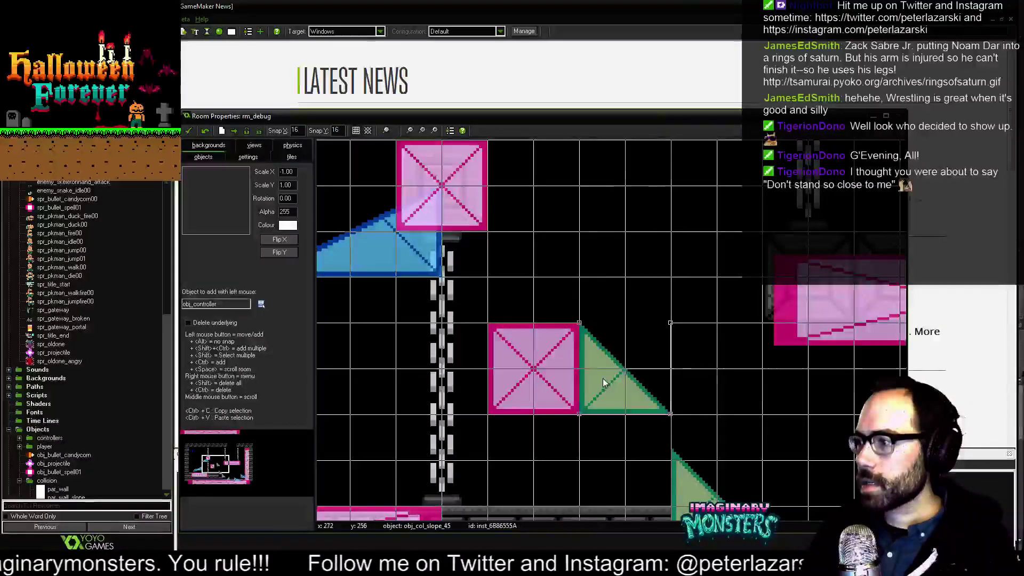
Move the two lower 45-degree slopes so the descending row continues corner to corner from the topmost slope.
middle_click_drag(708, 488, 561, 369)
left_click_drag(561, 369, 553, 349)
left_click_drag(635, 477, 683, 453)
middle_click_drag(685, 457, 532, 332)
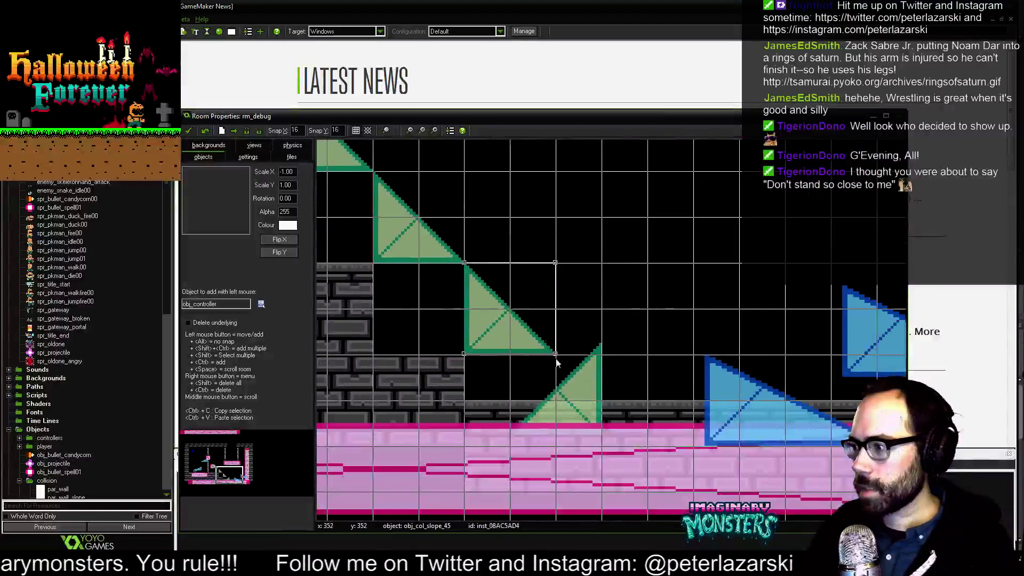
Delete the leftover slopes above the floor beyond the descending row and snap the wide hanging platform wall to the grid.
right_click(732, 400, "ctrl")
right_click(851, 329, "ctrl")
middle_click_drag(850, 328, 731, 447)
scroll(561, 365, "down", 2)
mouse_move(625, 299)
left_mouse_down()
mouse_move(624, 285)
mouse_move(623, 297)
left_mouse_up()
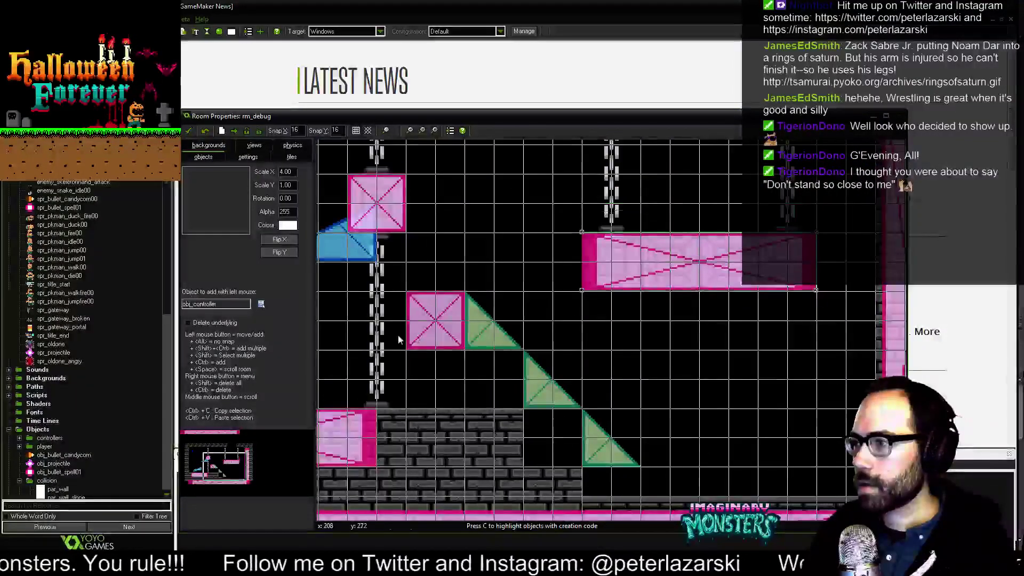
Place the upper 30-degree slope against the wall block's left side and the lower one corner to corner below it on the player's platform.
middle_click_drag(398, 339, 659, 351)
left_click_drag(614, 249, 650, 342)
left_click_drag(555, 383, 491, 391)
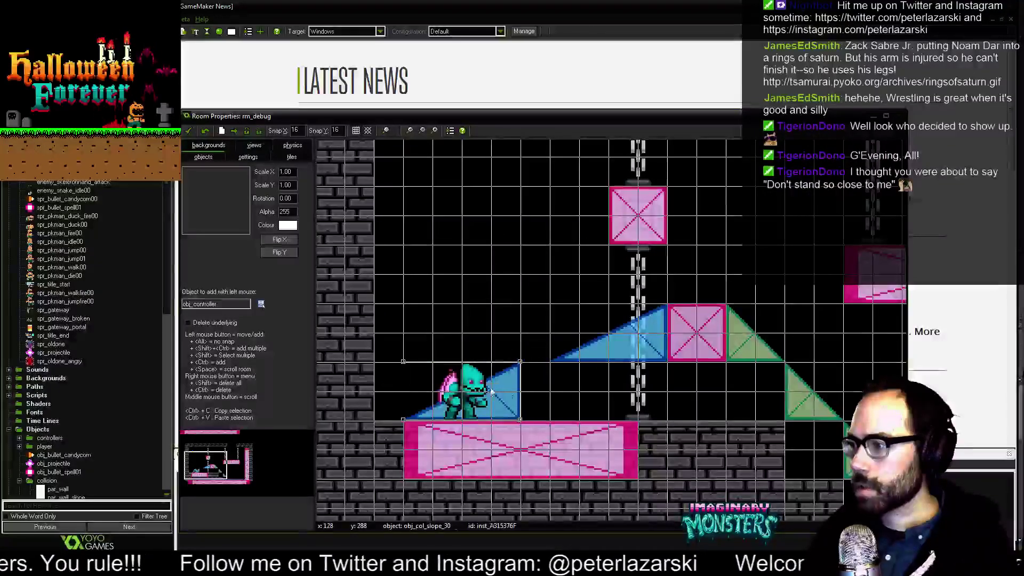
middle_click_drag(486, 375, 598, 377)
left_click_drag(599, 377, 568, 377)
middle_click_drag(568, 377, 298, 352)
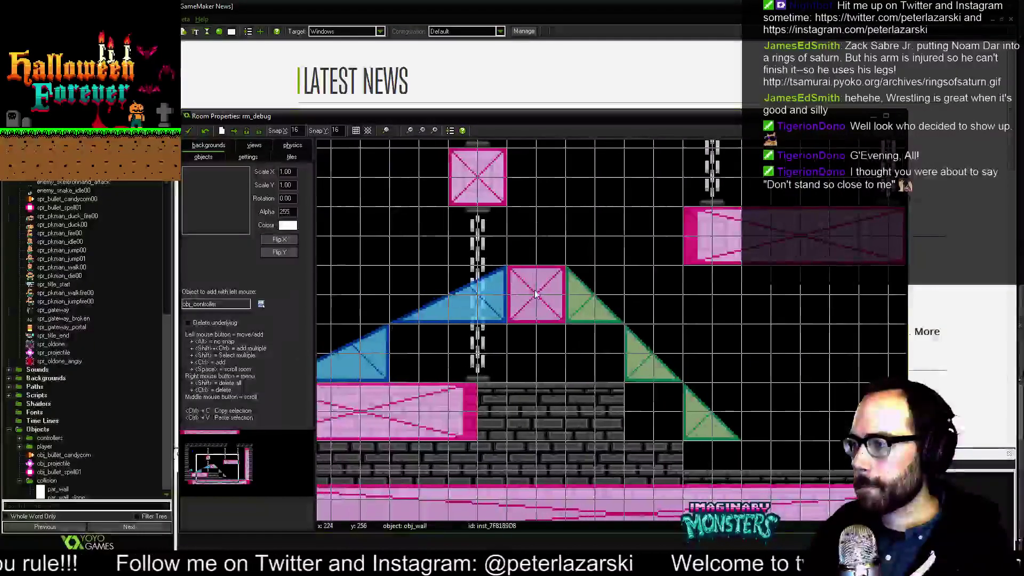
Shift the three 45-degree slopes, the wall block and both 30-degree slopes one 16-pixel grid cell right and down.
left_click_drag(609, 281, 730, 456, "shift")
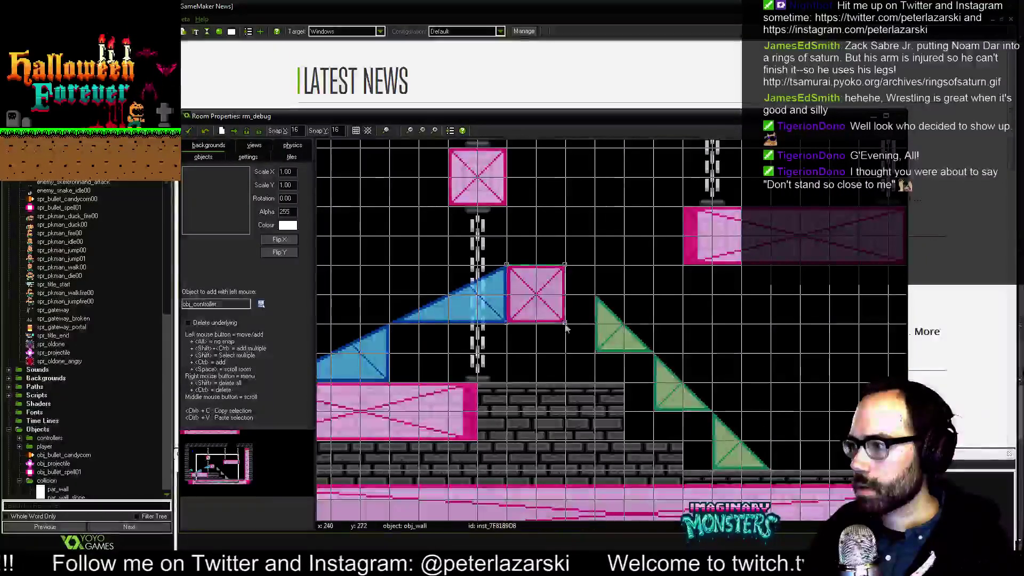
left_click_drag(565, 324, 575, 333)
left_click_drag(471, 303, 488, 333)
middle_click_drag(402, 343, 527, 335)
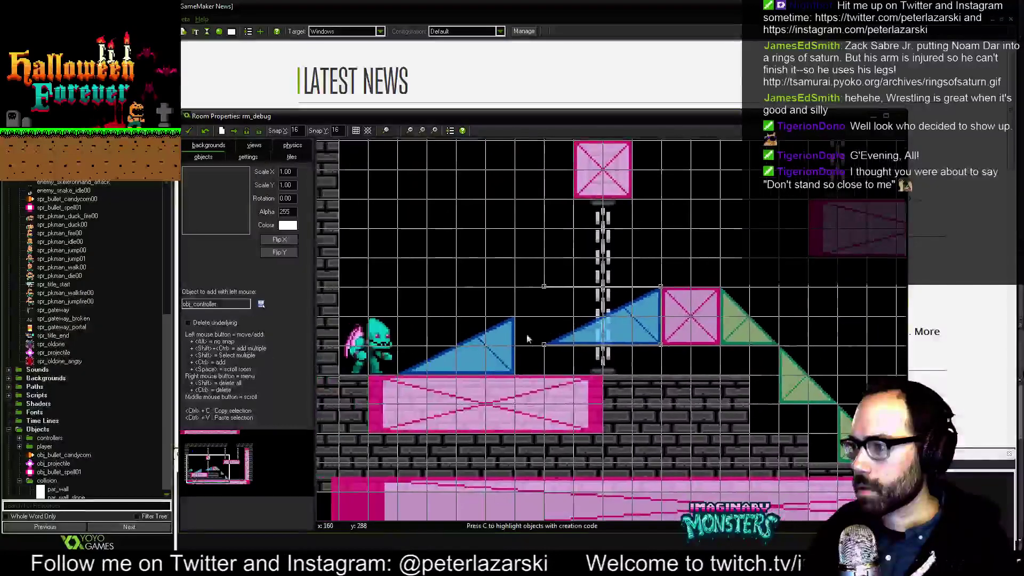
left_click_drag(496, 354, 525, 384)
middle_click_drag(586, 414, 536, 378)
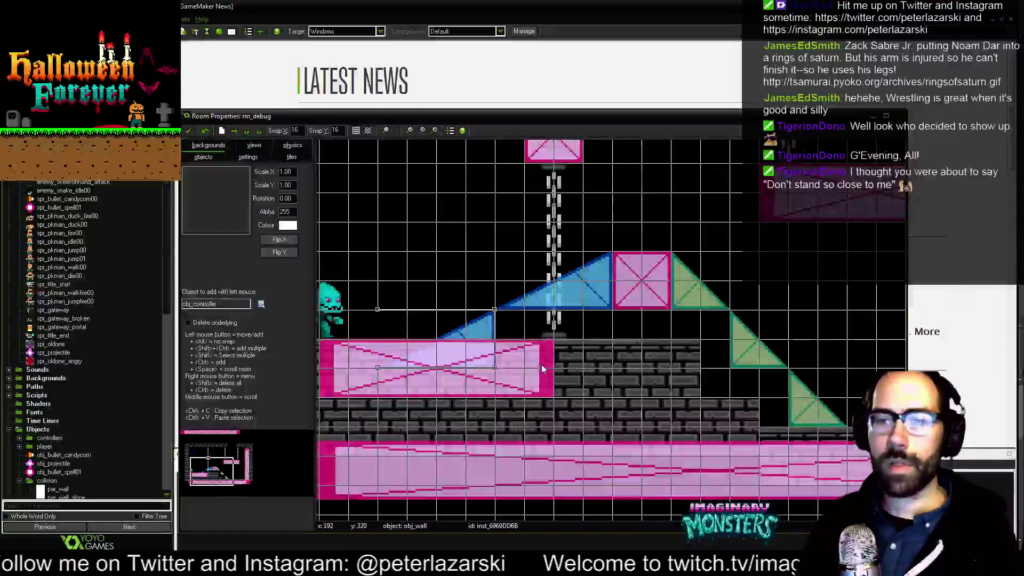
Raise the long floor wall to meet the lowest 45-degree slope and move the long ceiling wall down onto the ceiling bricks.
mouse_move(493, 324)
middle_mouse_down()
mouse_move(427, 310)
mouse_move(474, 319)
middle_mouse_up()
middle_click_drag(722, 368, 473, 362)
left_click_drag(582, 465, 611, 453)
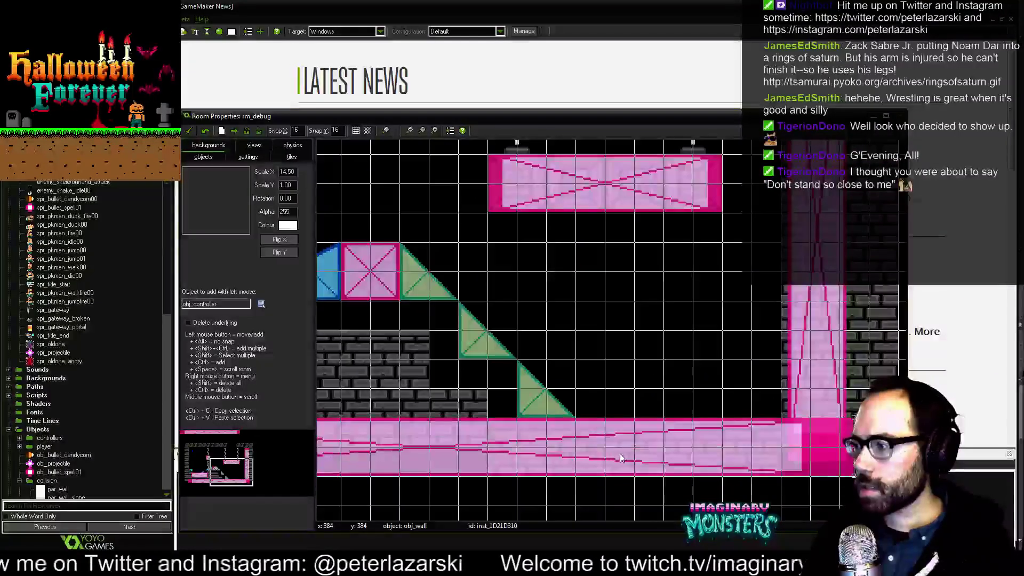
scroll(698, 410, "down", 4)
middle_click_drag(698, 410, 646, 465)
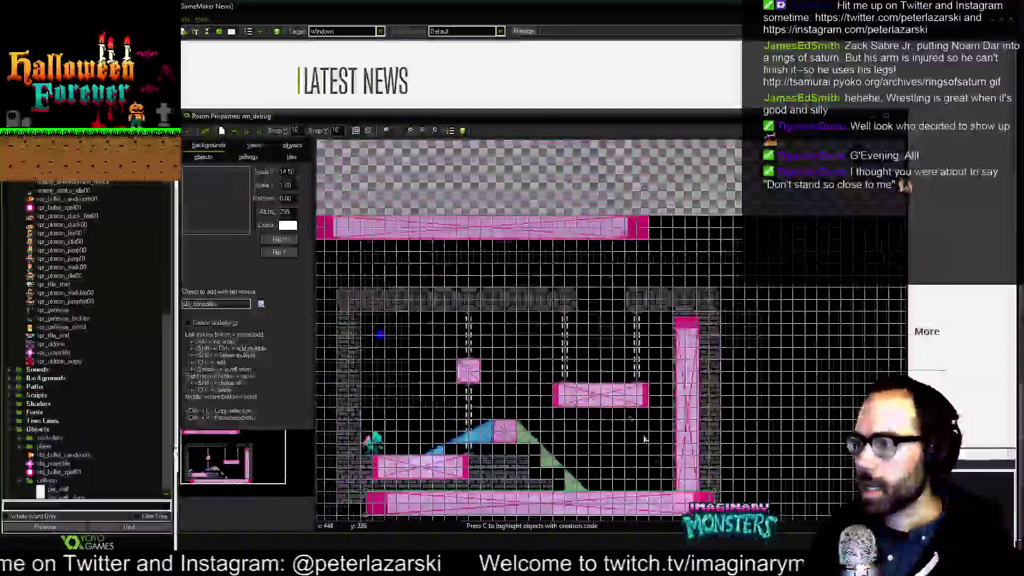
left_click_drag(535, 237, 569, 308)
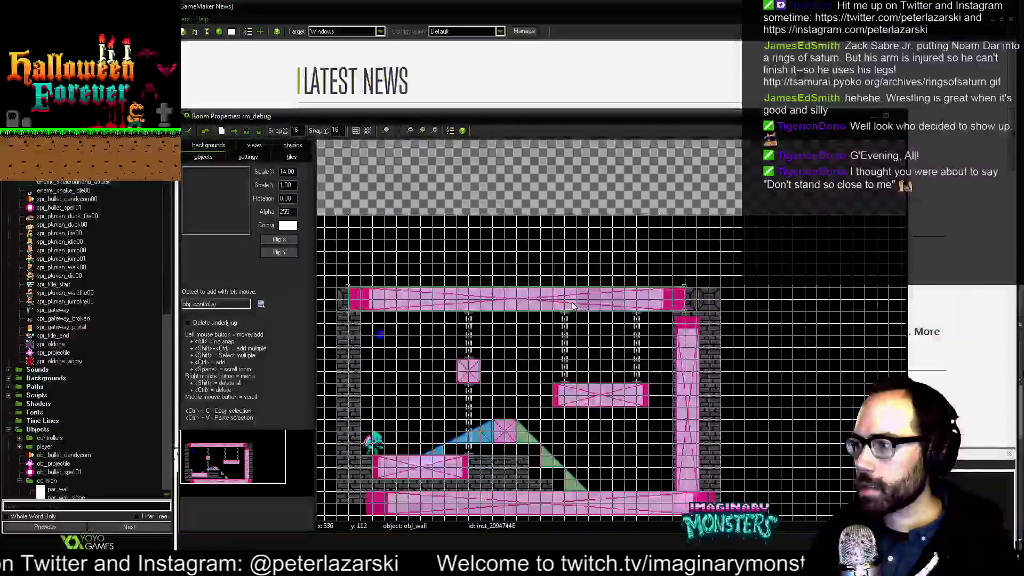
Move the tall vertical wall off the right-hand brick column to the empty grid area outside the brick room.
left_click_drag(693, 371, 702, 363)
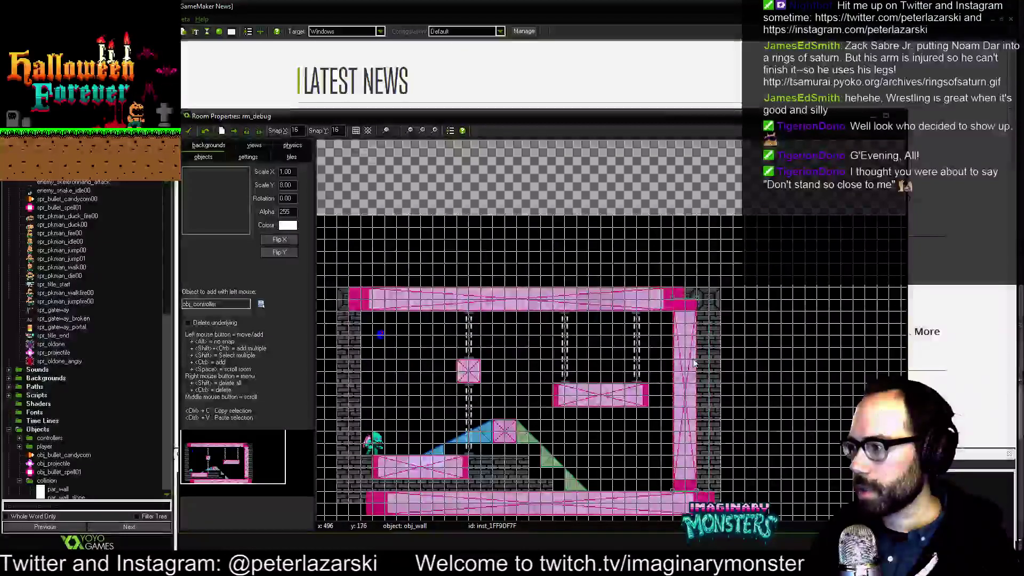
middle_click_drag(684, 396, 651, 356)
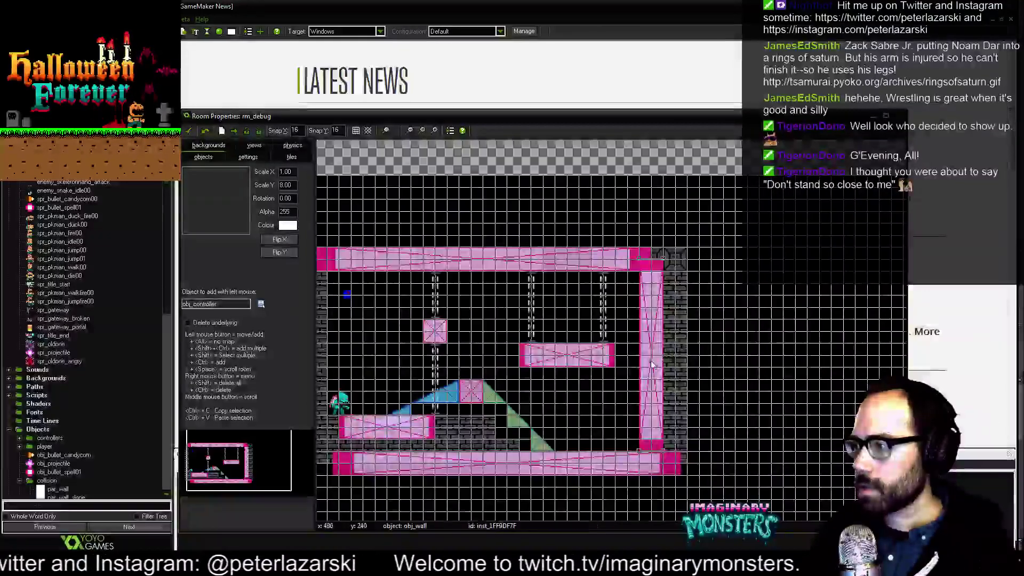
left_click_drag(661, 364, 843, 363)
middle_click_drag(644, 380, 830, 375)
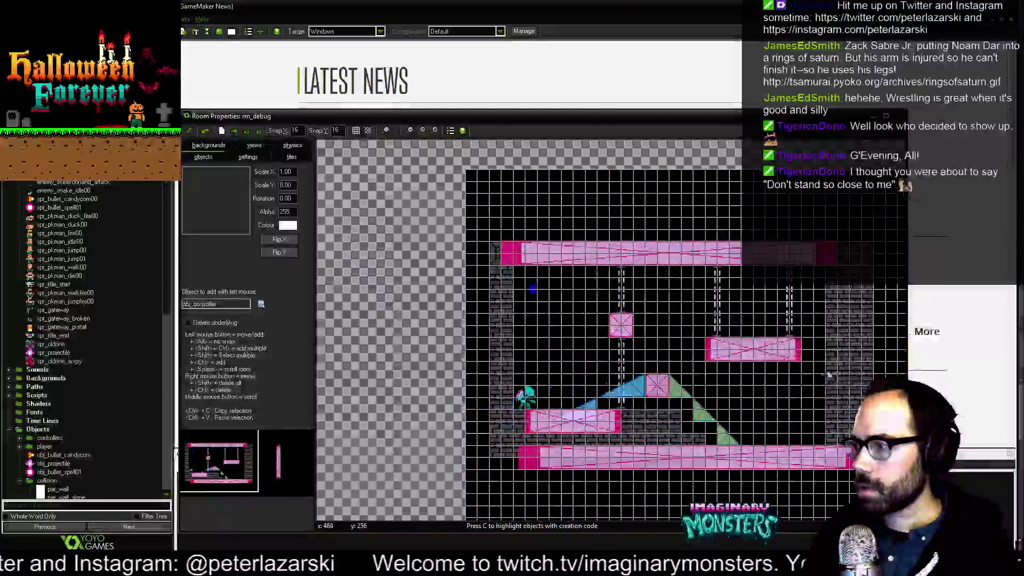
scroll(851, 356, "right", 5)
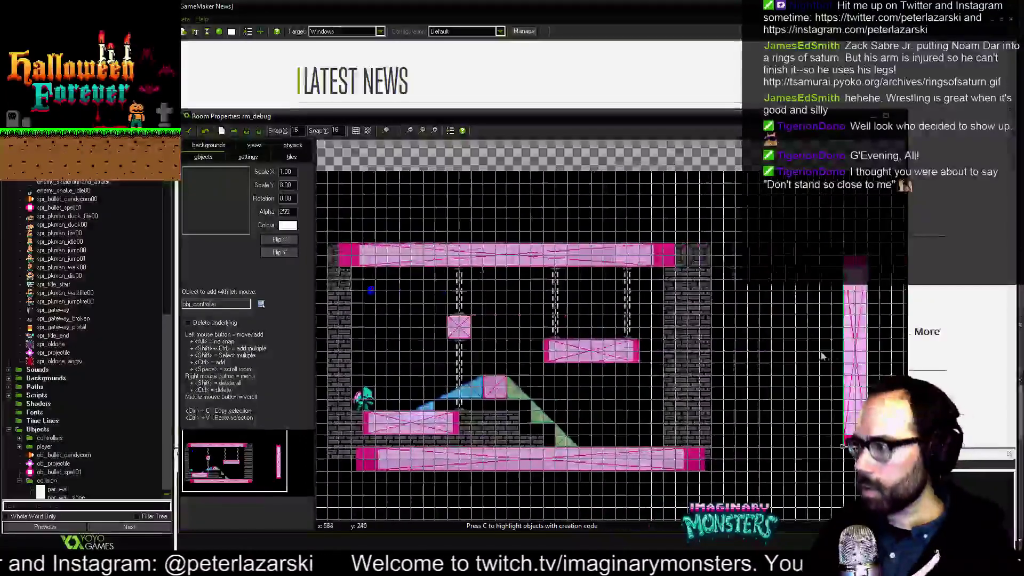
Move one tall vertical wall from the empty area outside the brick room onto the left brick column.
left_click_drag(851, 357, 334, 358)
scroll(629, 399, "up", 2, "ctrl")
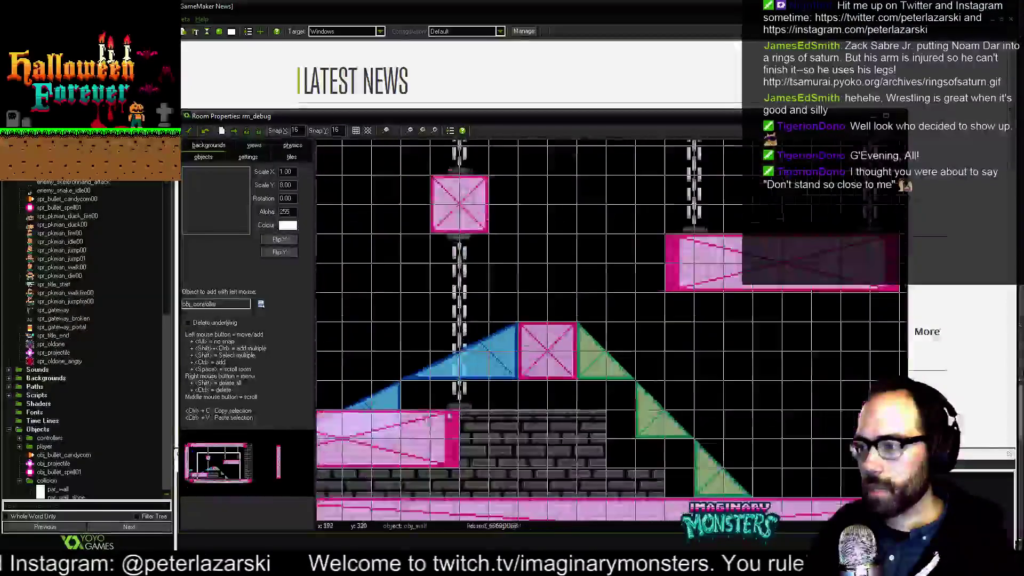
middle_click_drag(630, 399, 364, 385)
middle_click_drag(594, 375, 368, 359)
scroll(619, 328, "down", 4, "ctrl")
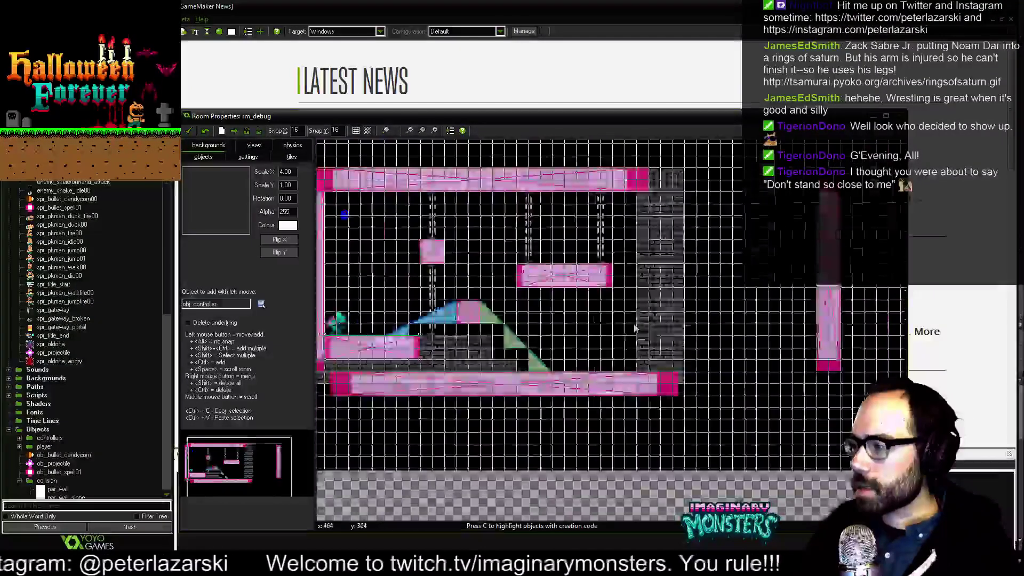
Delete the brick tiles of the column at the room's right side.
middle_click_drag(630, 328, 495, 355)
left_click(291, 157)
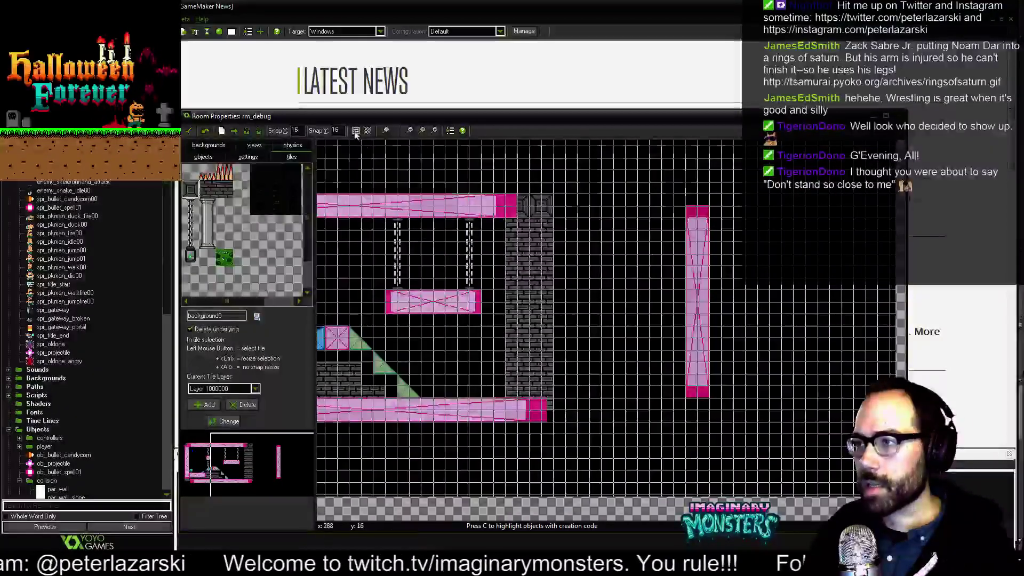
scroll(498, 277, "up", 3, "ctrl")
scroll(513, 303, "down", 2, "ctrl")
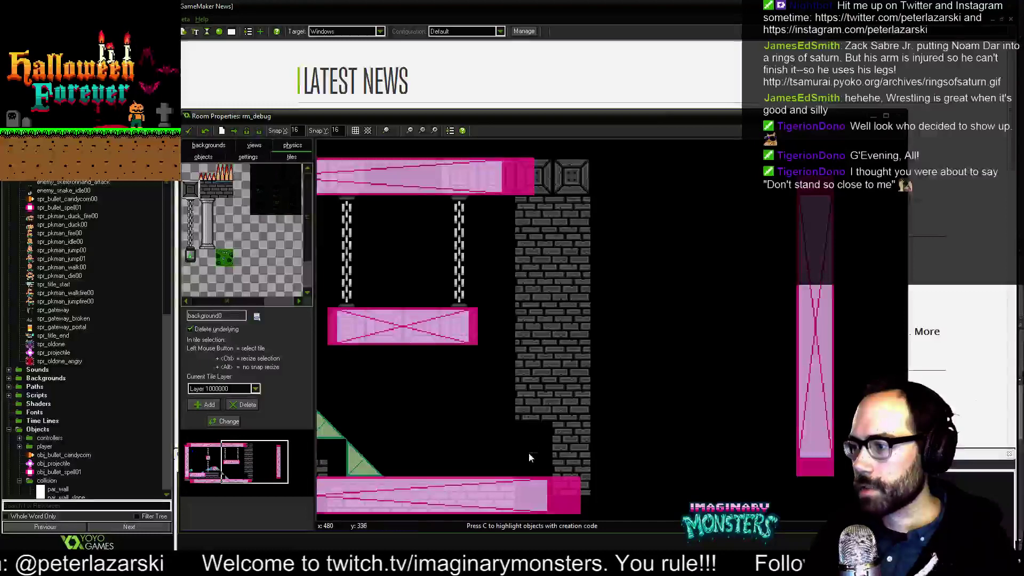
right_click_drag(529, 457, 534, 292)
mouse_move(540, 219)
right_mouse_down()
mouse_move(577, 321)
mouse_move(577, 446)
right_mouse_up()
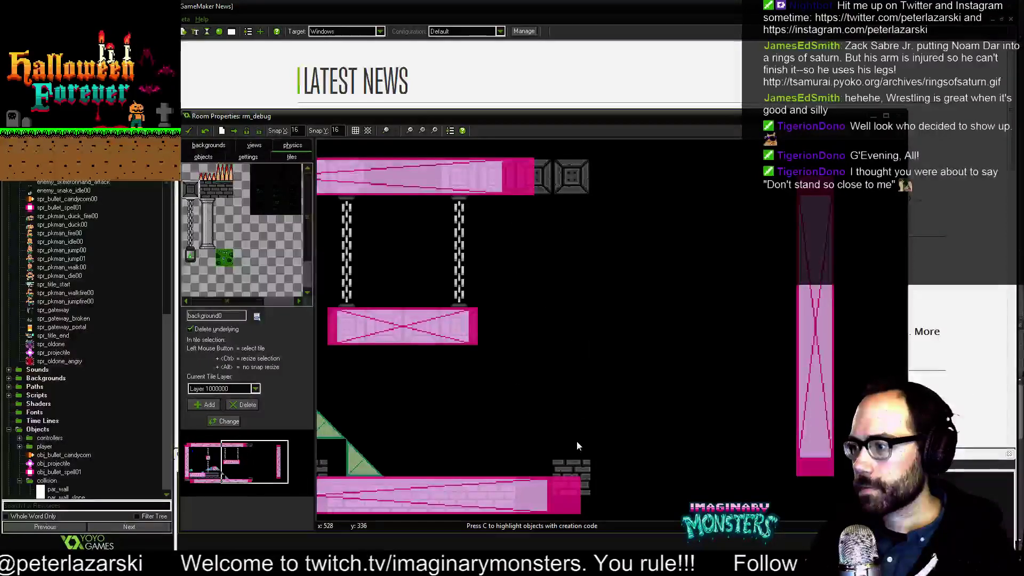
Extend the floor's tile row to the right with stone-block tiles.
middle_click_drag(528, 413, 483, 329)
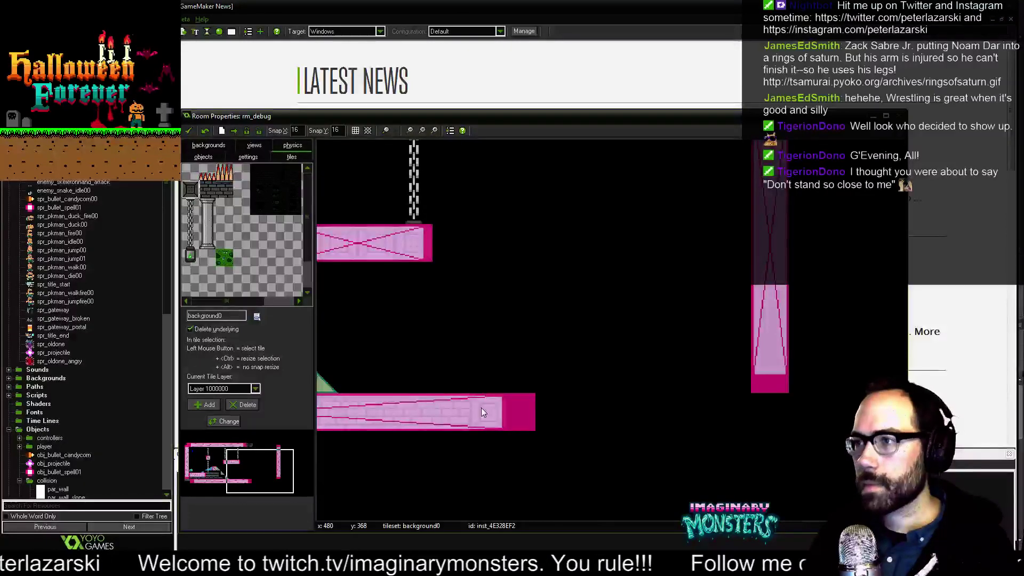
left_click(510, 405)
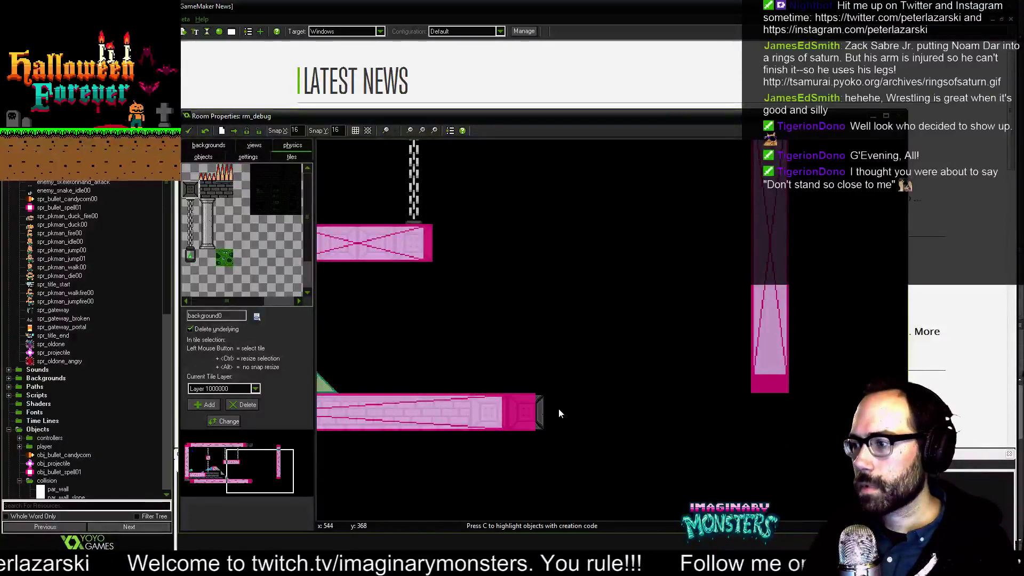
left_click(632, 410)
left_click(672, 411)
left_click(705, 410)
Move the long floor wall right so it covers the newly placed stone-block tiles.
middle_click_drag(624, 367, 756, 428)
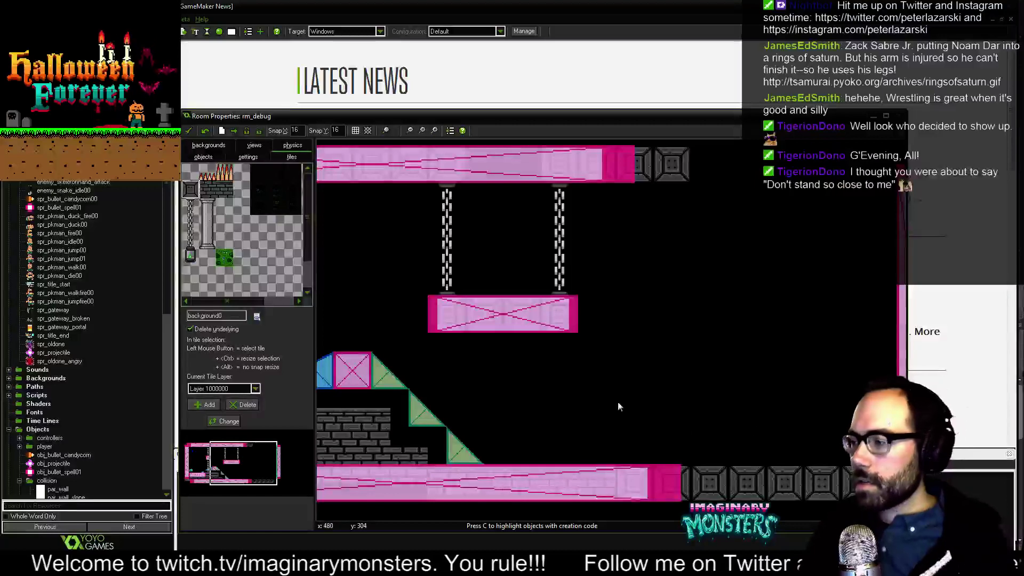
middle_click_drag(577, 386, 654, 362)
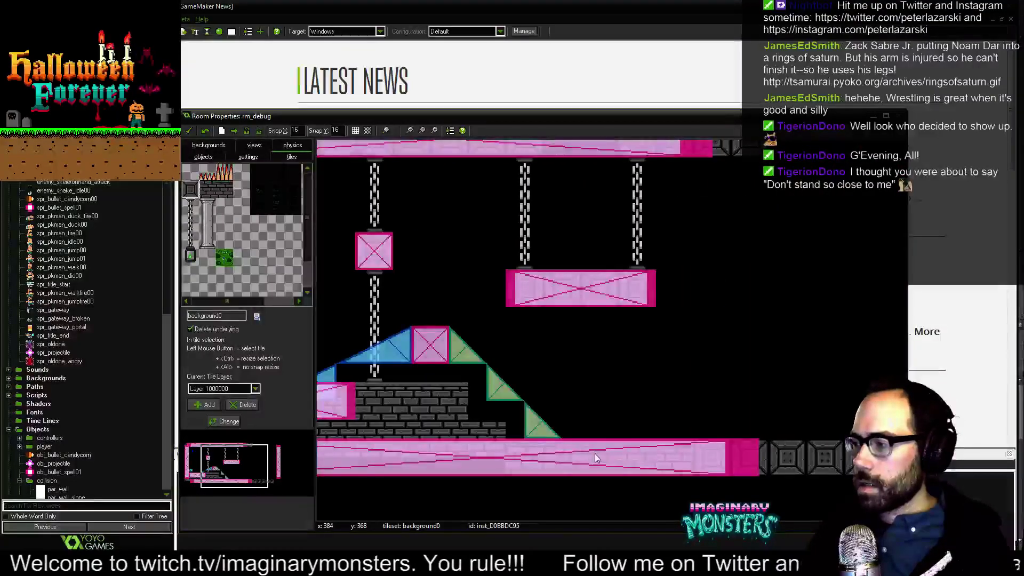
left_click(203, 156)
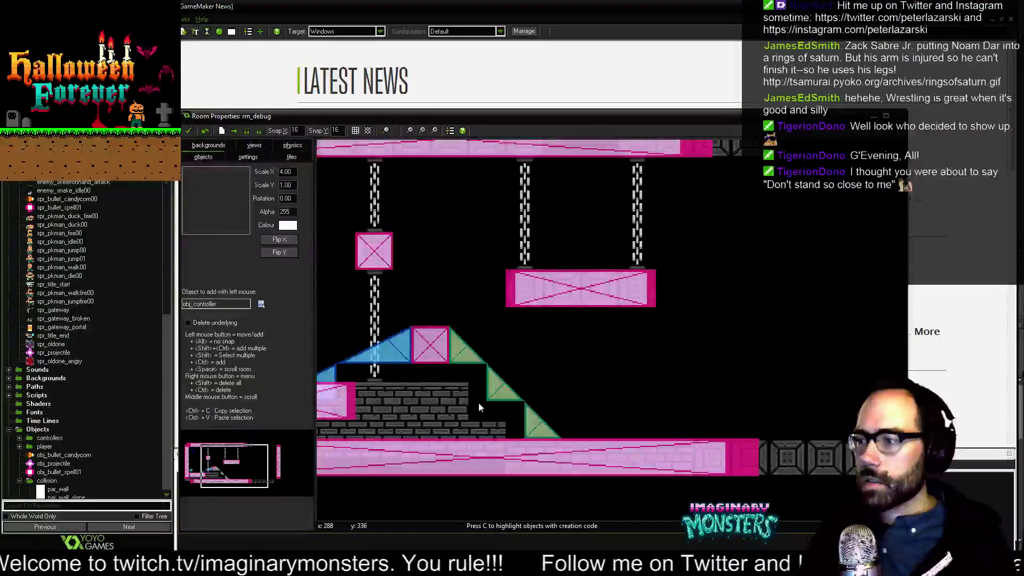
left_click_drag(497, 463, 702, 471)
middle_click_drag(693, 471, 472, 449)
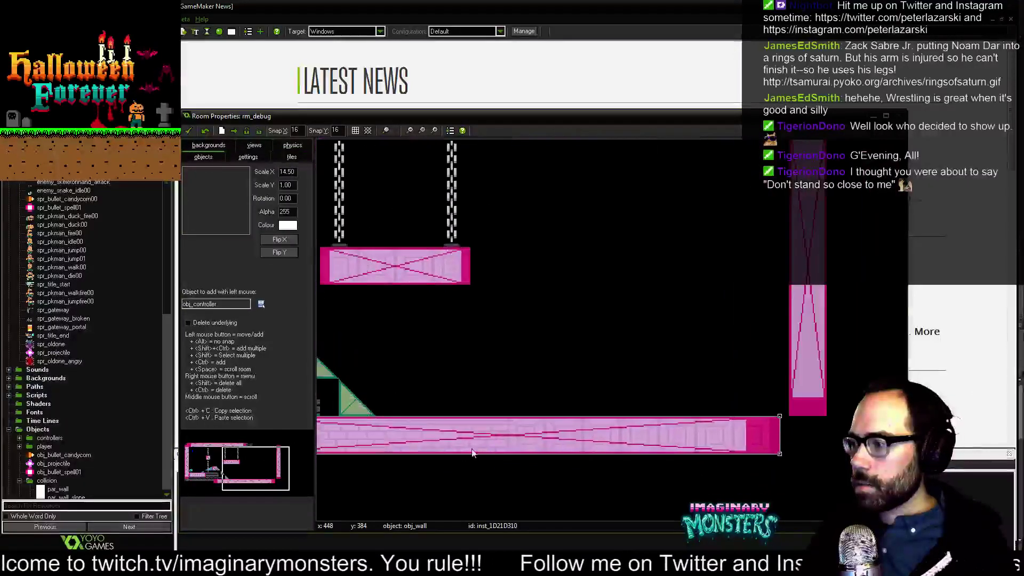
Move the outer vertical wall and the long floor wall further right so they meet at the room's lower-right corner.
scroll(687, 416, "down", 2)
middle_click_drag(752, 387, 730, 439)
left_click_drag(750, 421, 785, 406)
left_click_drag(630, 474, 693, 472)
middle_click_drag(692, 472, 536, 421)
left_click_drag(637, 356, 634, 371)
Duplicate the long ceiling wall and place the copy further right, reaching over the top of the outer vertical wall.
middle_click_drag(499, 338, 624, 366)
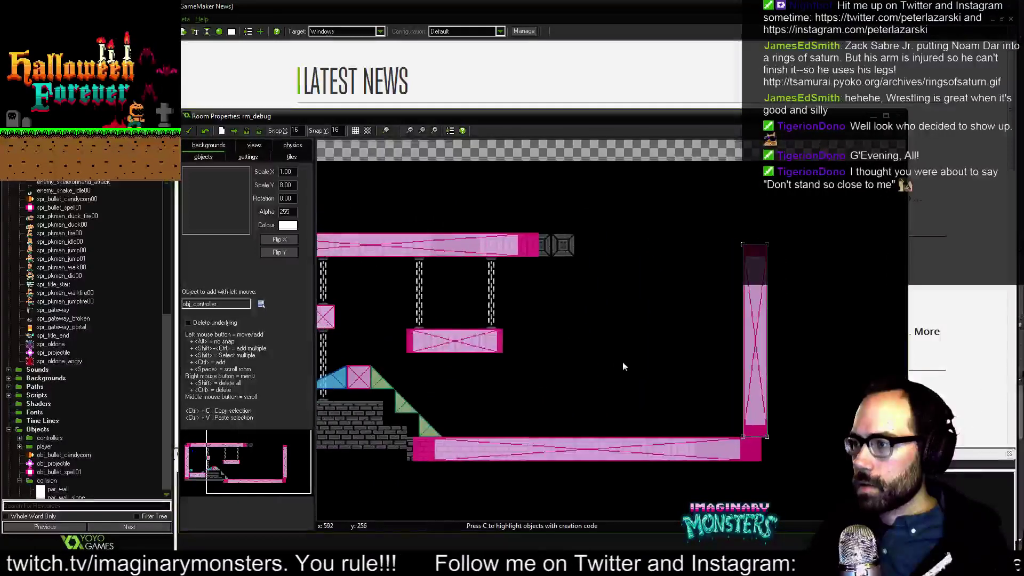
left_click(432, 240)
key("ctrl+c")
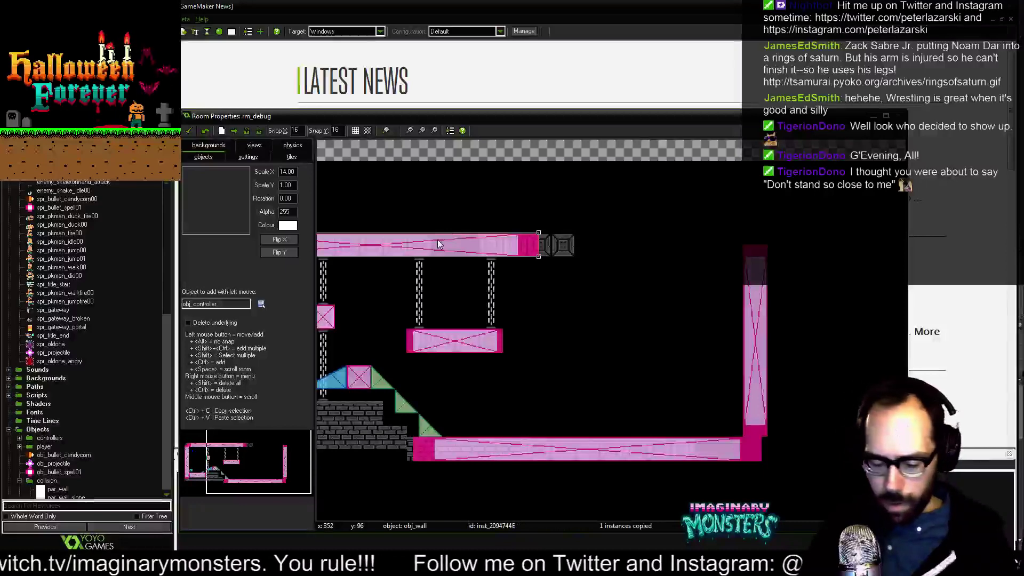
key("ctrl+v")
left_click_drag(406, 248, 646, 255)
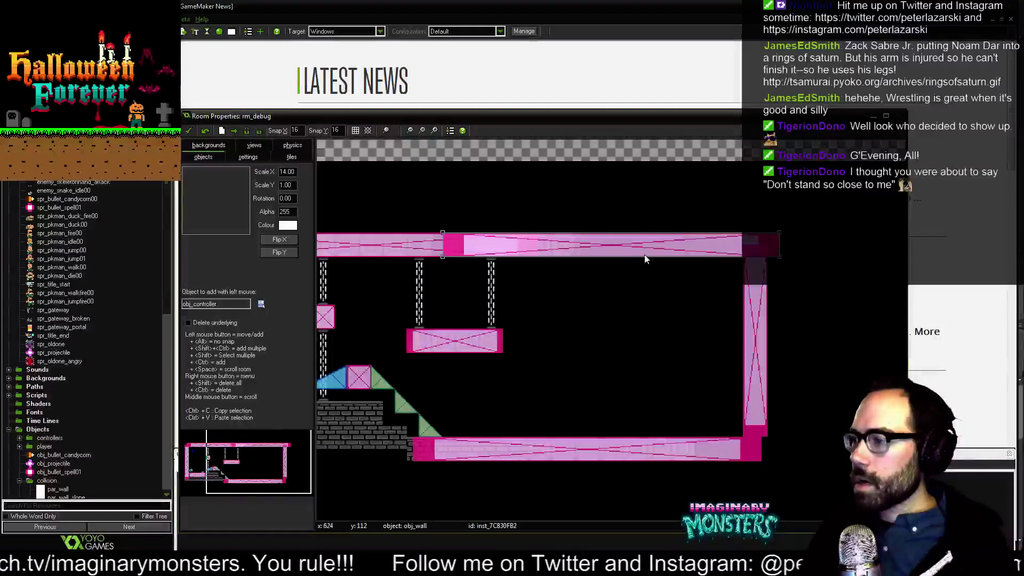
Set the room's horizontal and vertical snap to 32.
double_click(295, 130)
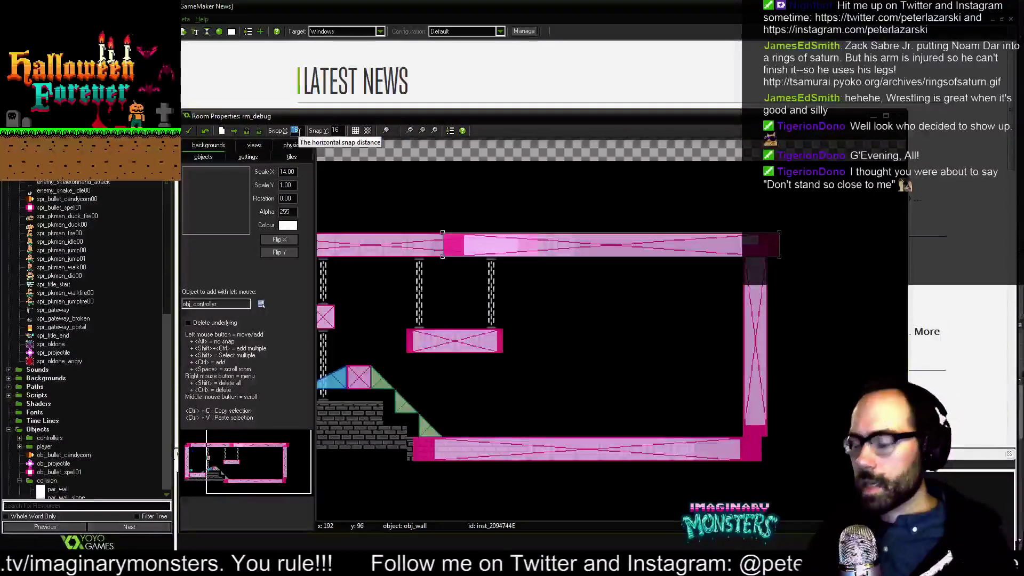
type("32")
key("Tab")
type("32")
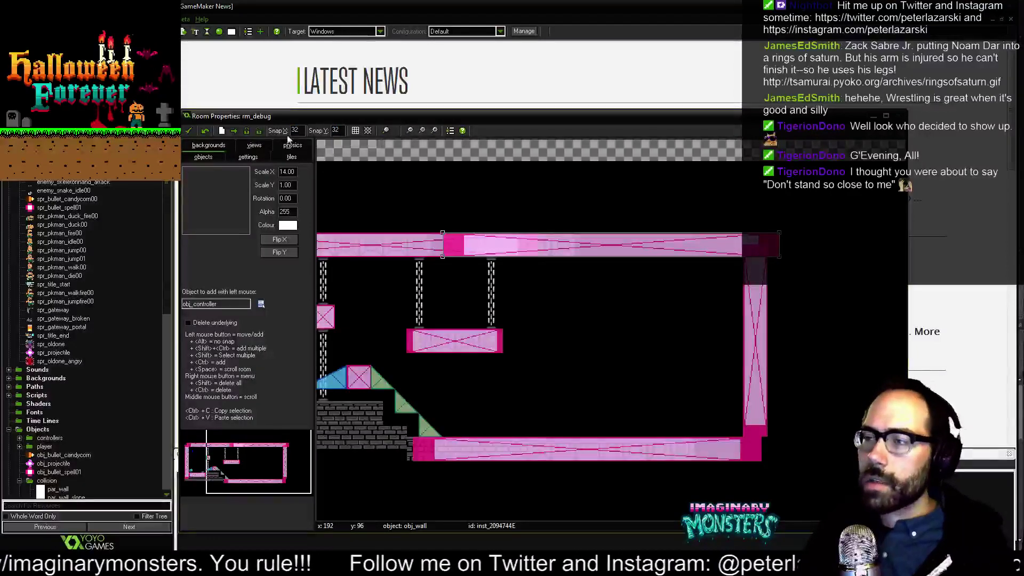
Place a short row of brick tiles along the floor wall's right end, up to the outer vertical wall.
left_click(257, 157)
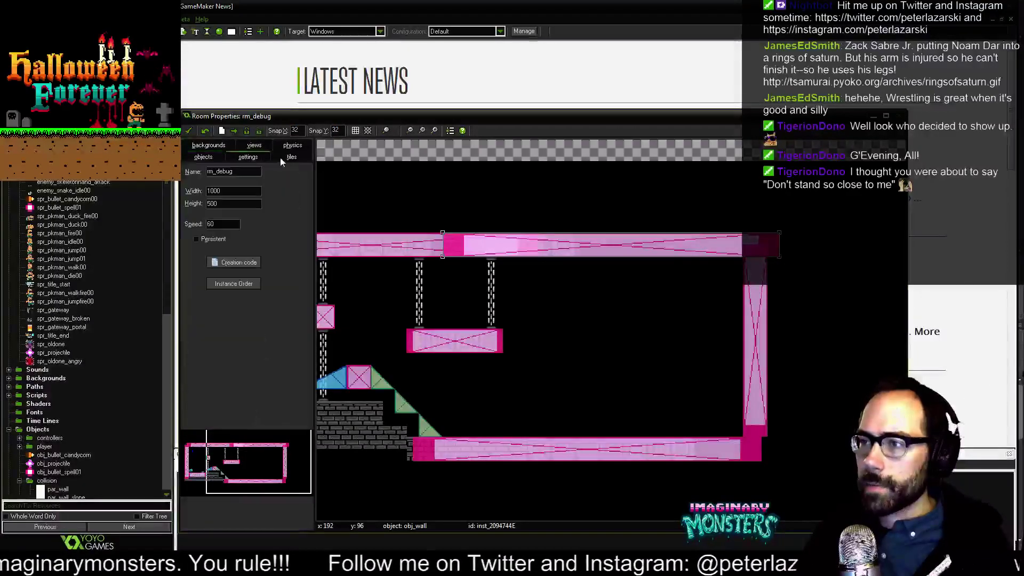
left_click(285, 158)
scroll(516, 365, "up", 1, "ctrl")
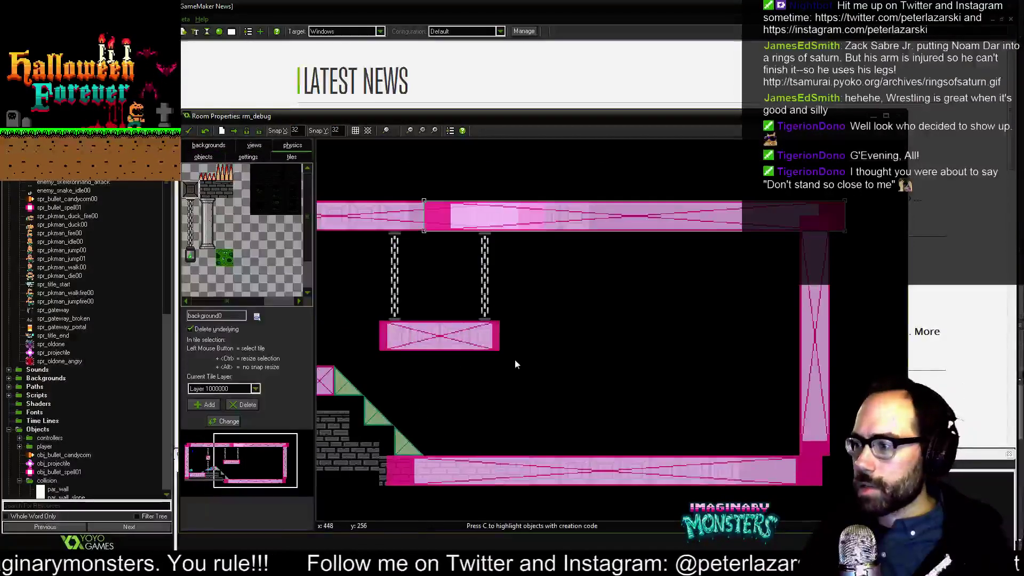
left_click(226, 192)
scroll(387, 264, "up", 3, "ctrl")
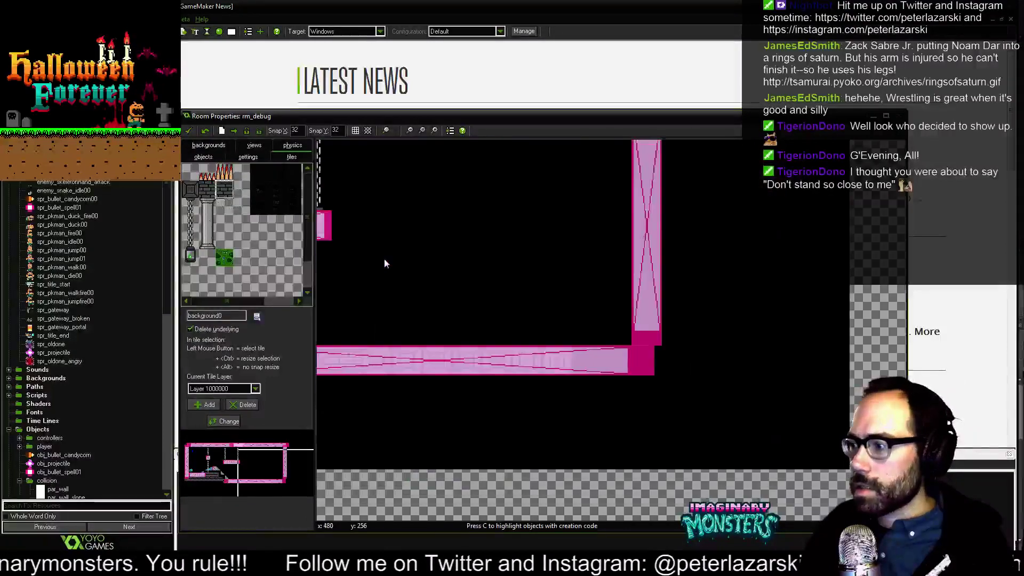
left_click_drag(491, 361, 492, 382)
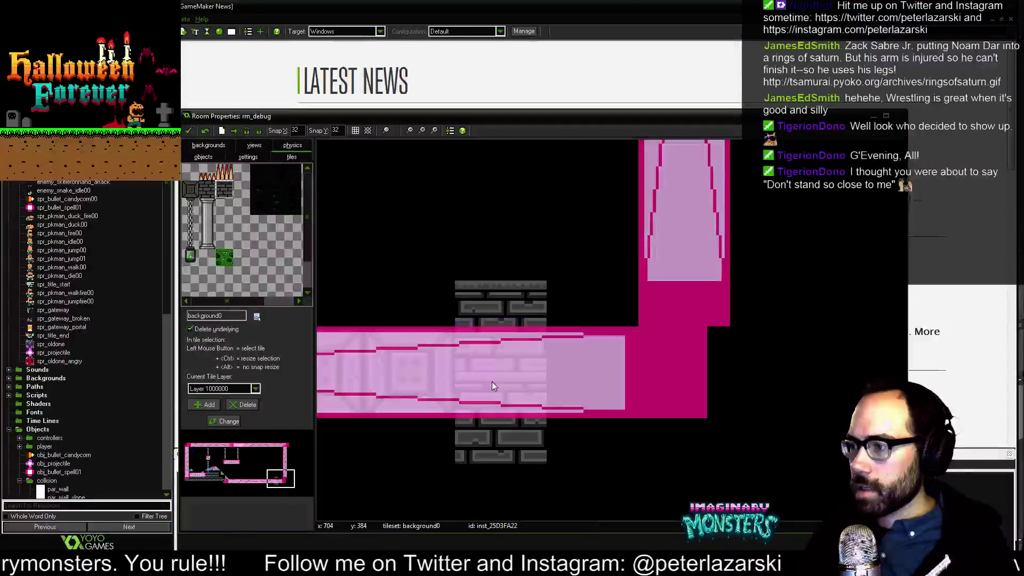
right_click(497, 416)
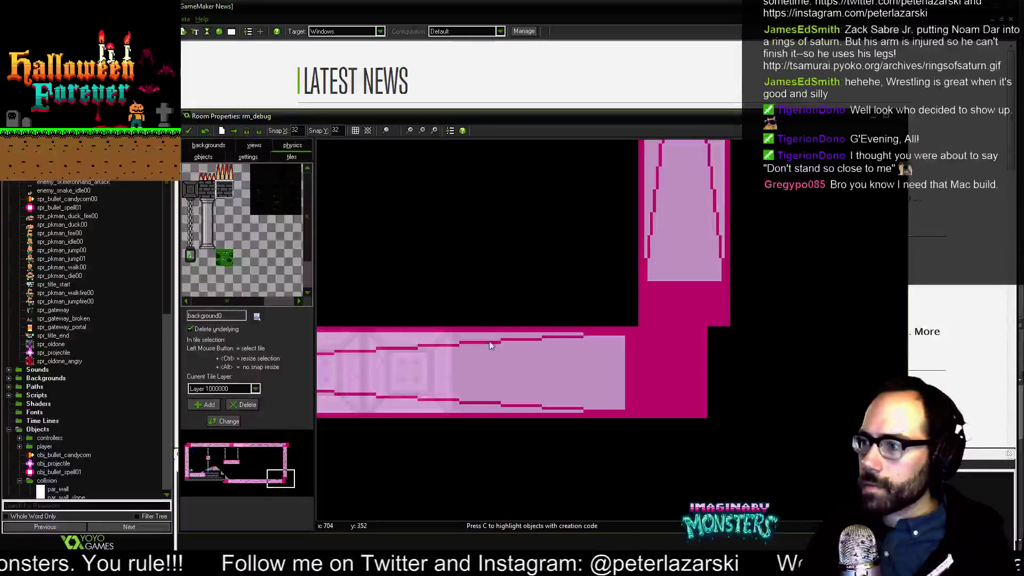
mouse_move(486, 362)
left_mouse_down()
mouse_move(492, 382)
mouse_move(501, 350)
left_mouse_up()
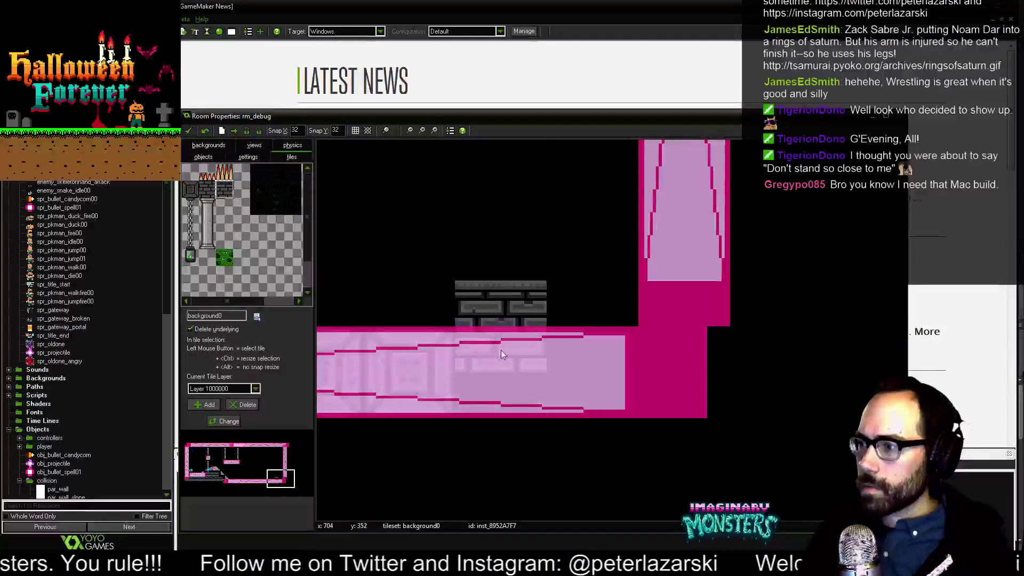
middle_click_drag(501, 350, 642, 373)
scroll(634, 350, "down", 5)
scroll(642, 376, "up", 3, "ctrl")
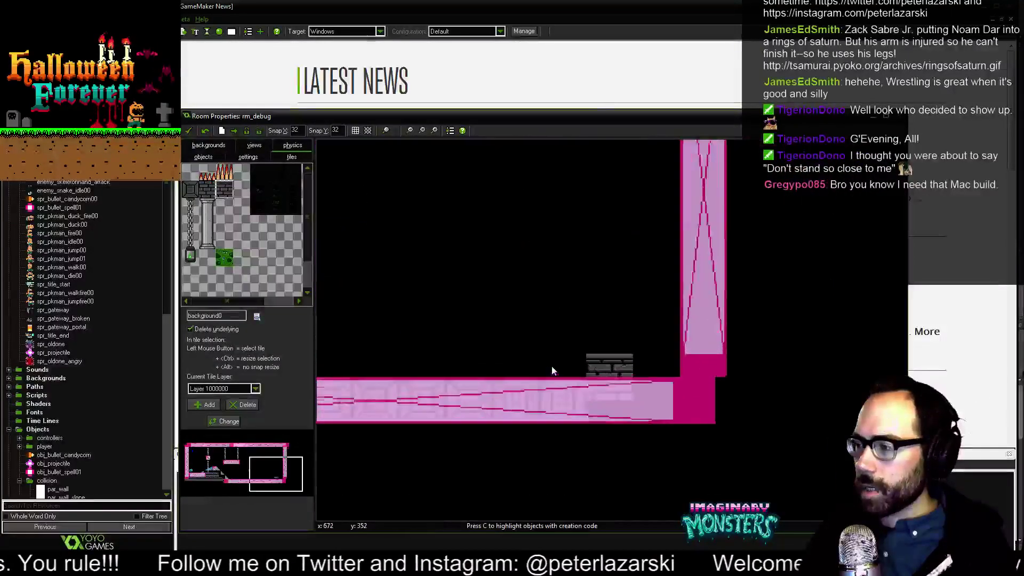
left_click(473, 373)
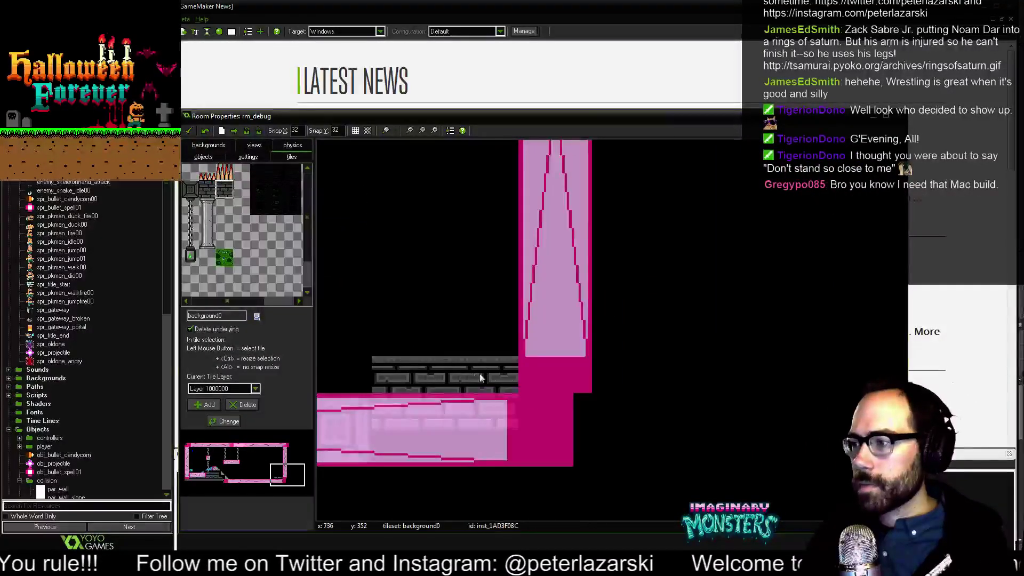
Fill the outer vertical wall with a column of stone-block tiles from the floor up towards the ceiling.
left_click(188, 187)
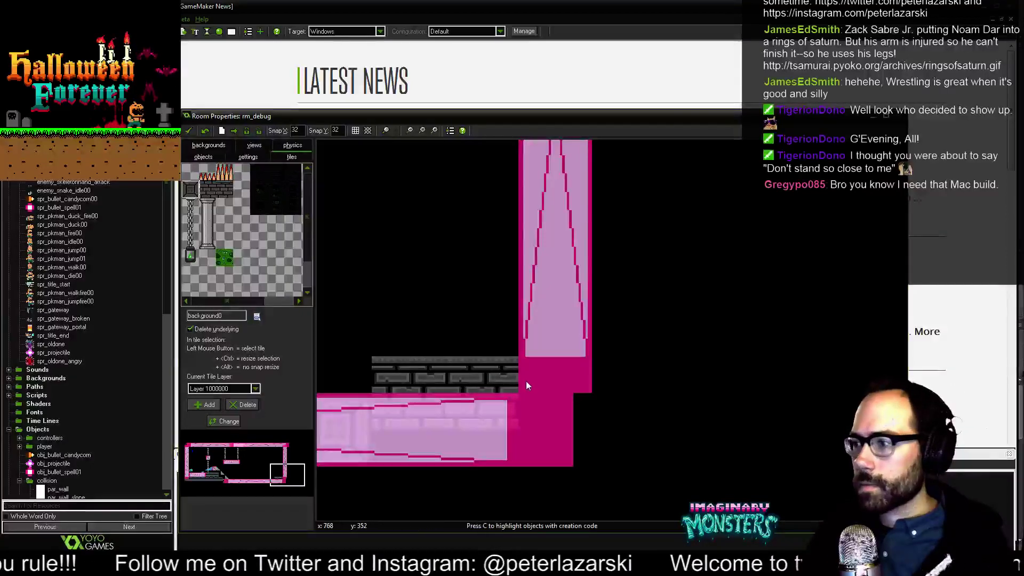
left_click_drag(537, 382, 533, 181, "shift")
middle_click_drag(533, 180, 541, 497)
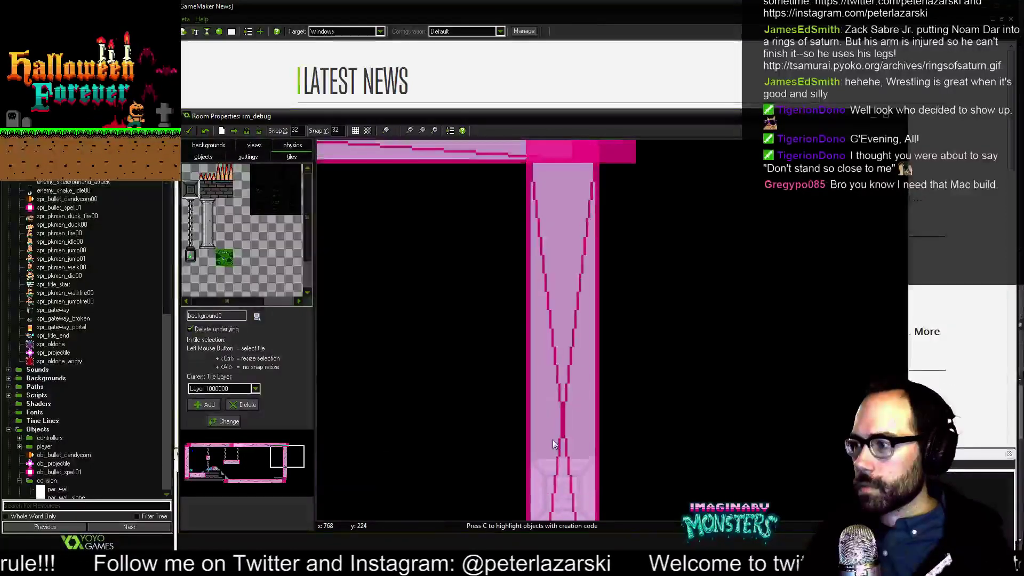
left_click_drag(552, 439, 552, 216, "shift")
Extend the floor's upper tile row leftward from the corner bricks with a run of stone-block tiles ending in bricks.
scroll(512, 352, "down", 8)
middle_click_drag(455, 427, 691, 410)
scroll(599, 416, "up", 5)
left_click(747, 410)
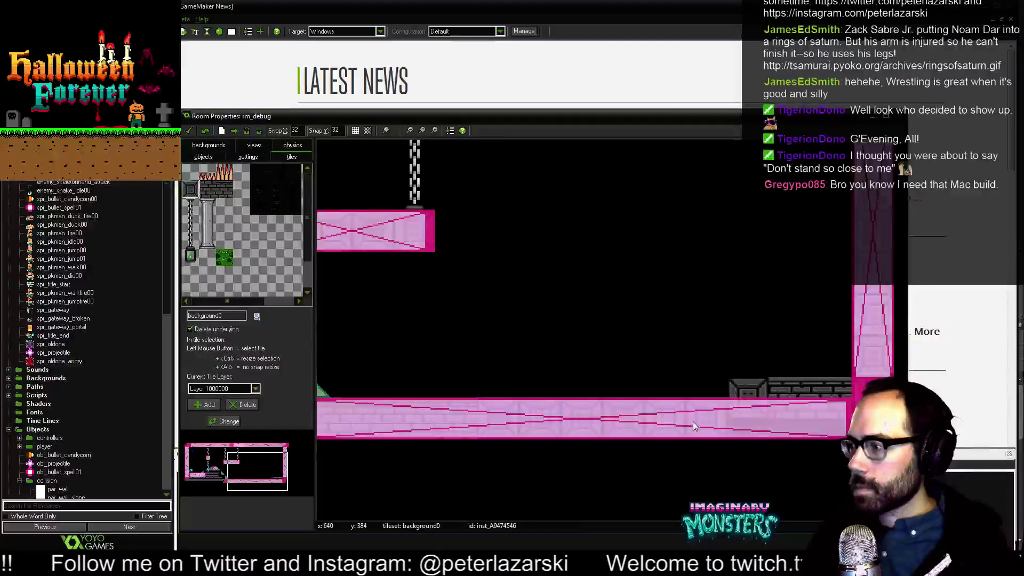
left_click(706, 411)
left_click(666, 413)
mouse_move(638, 415)
left_mouse_down("shift")
mouse_move(578, 399)
mouse_move(455, 398)
left_mouse_up("shift")
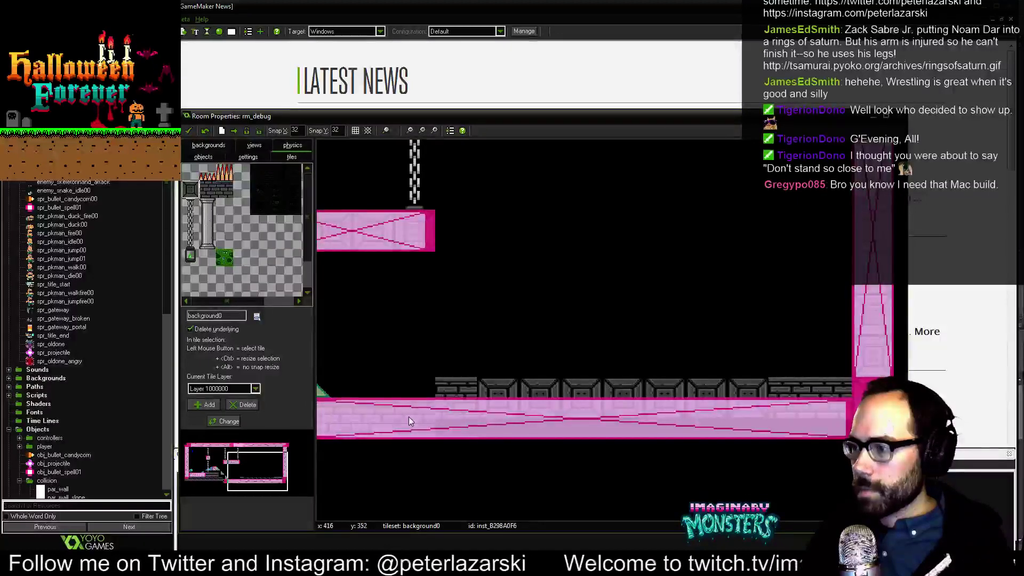
Continue the brick row to the lowest 45-degree slope and replace the leftover bricks at the floor wall's left end with a stone block.
left_click(409, 417)
left_click(364, 416)
scroll(368, 412, "up", 1)
middle_click_drag(368, 412, 513, 417)
left_click(468, 402)
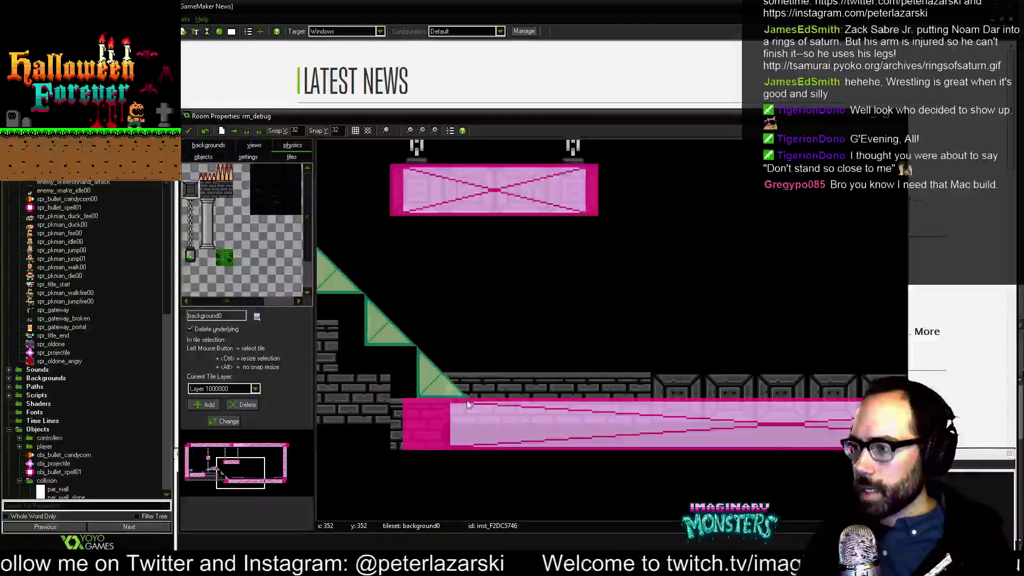
right_click(410, 430)
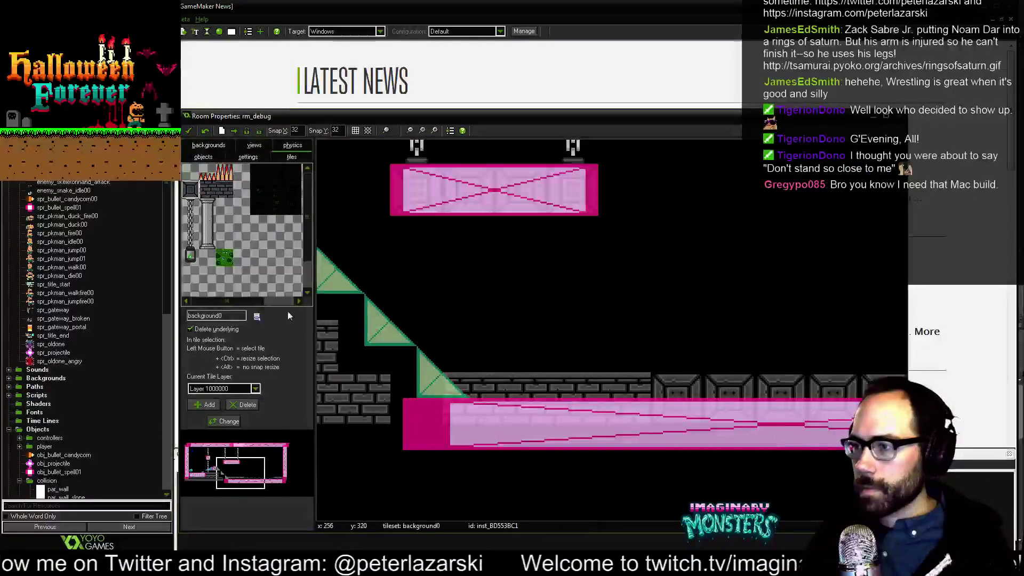
scroll(409, 389, "down", 1, "ctrl")
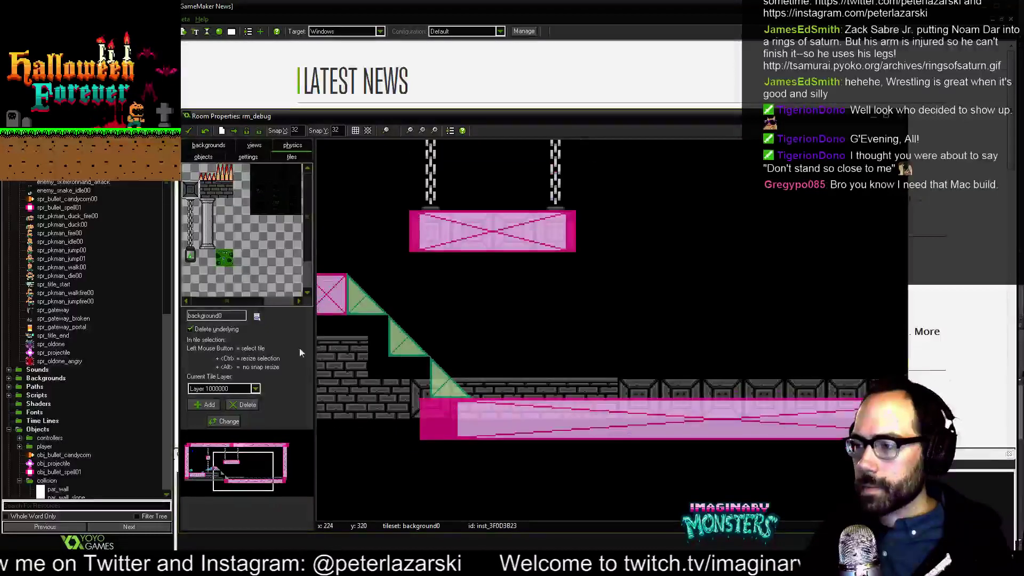
Shift the long floor wall 16 pixels right onto the 32-pixel grid.
left_click(203, 157)
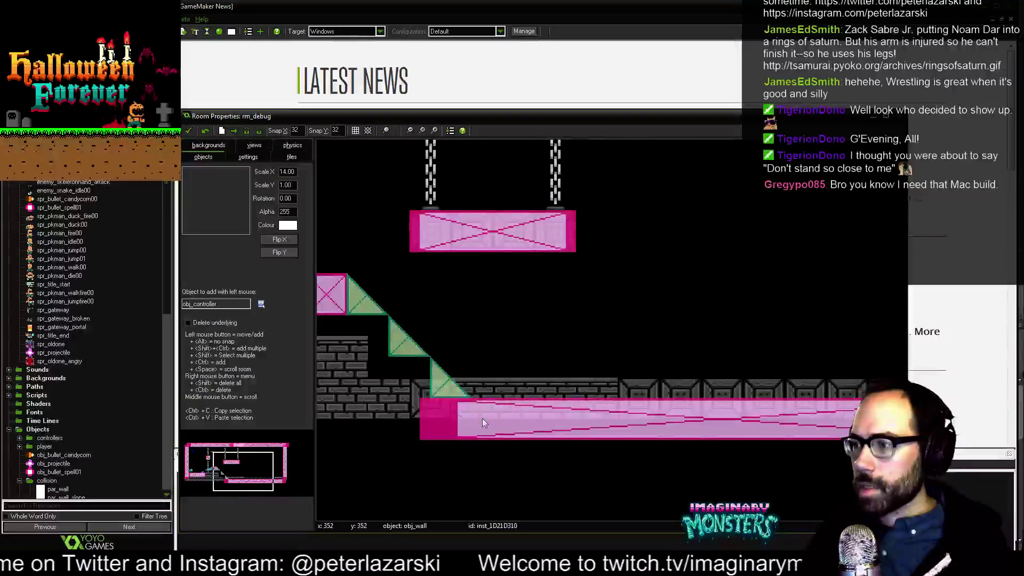
middle_click_drag(483, 418, 442, 425)
left_click_drag(442, 425, 473, 441)
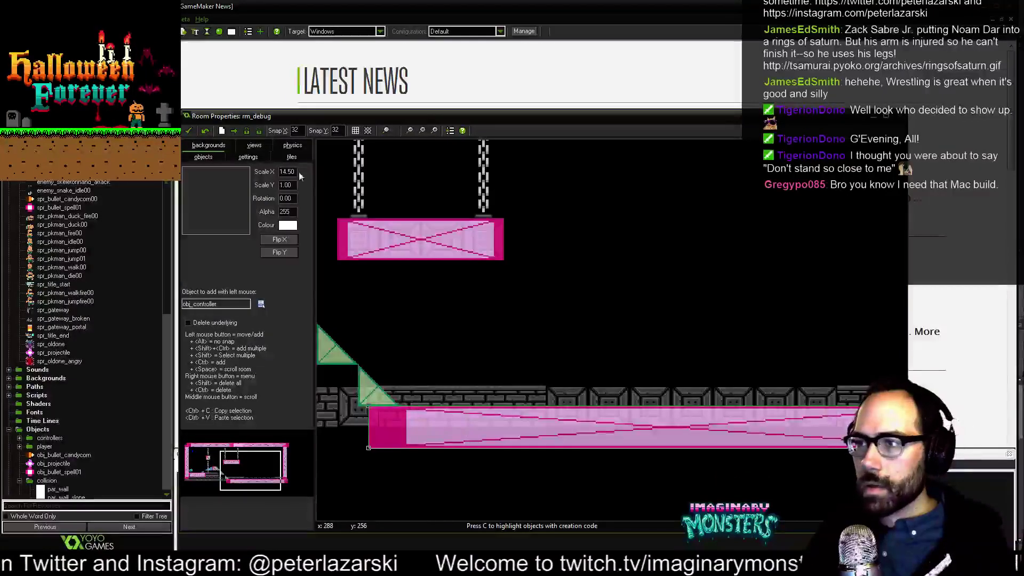
Set the room's horizontal and vertical snap to 16.
double_click(294, 130)
type("16")
key("Tab")
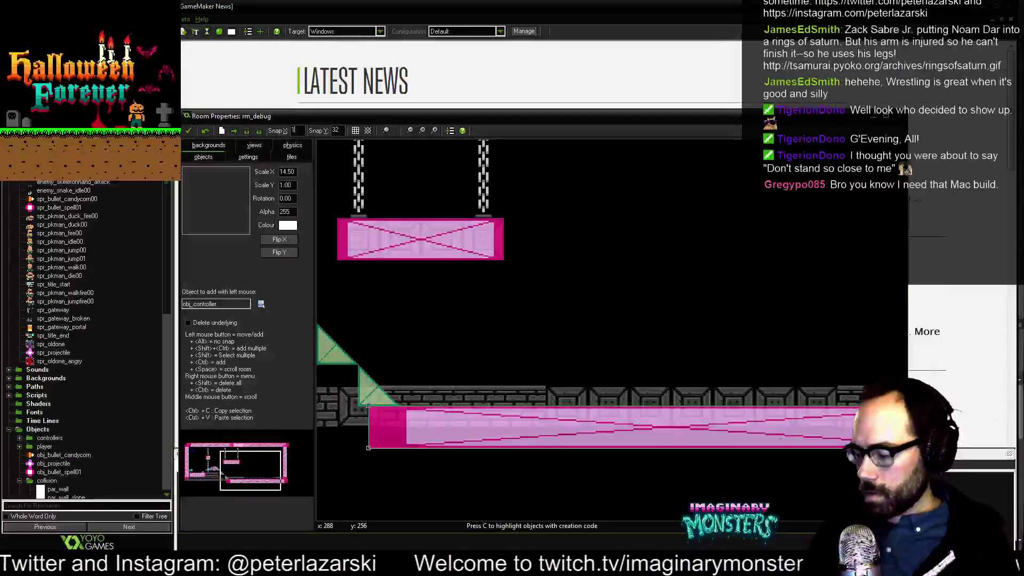
type("16")
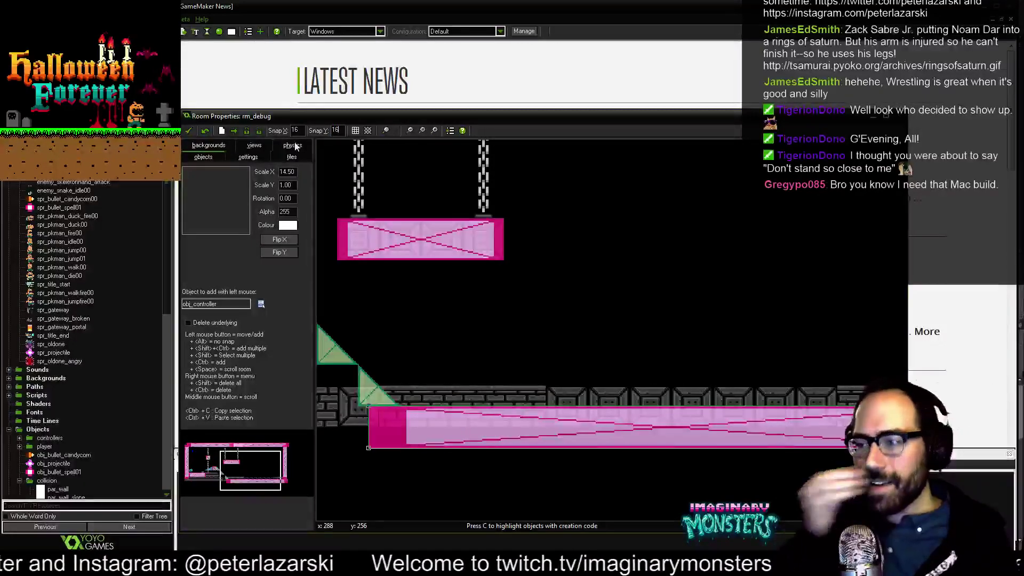
Move the long floor wall up 16 pixels so it covers the floor's upper tile row.
middle_click_drag(433, 399, 471, 391)
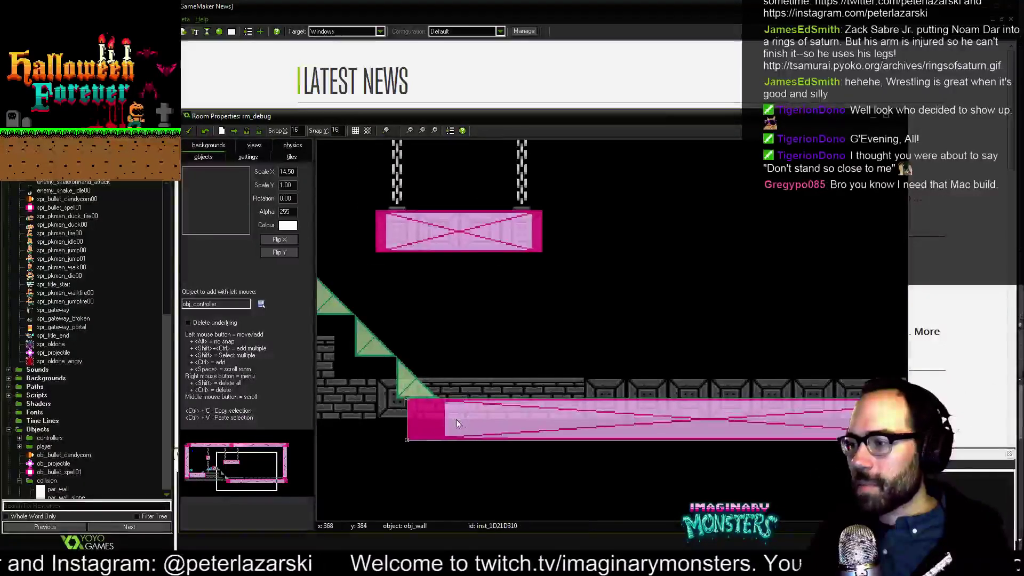
left_click_drag(457, 420, 450, 394)
middle_click_drag(566, 387, 491, 400)
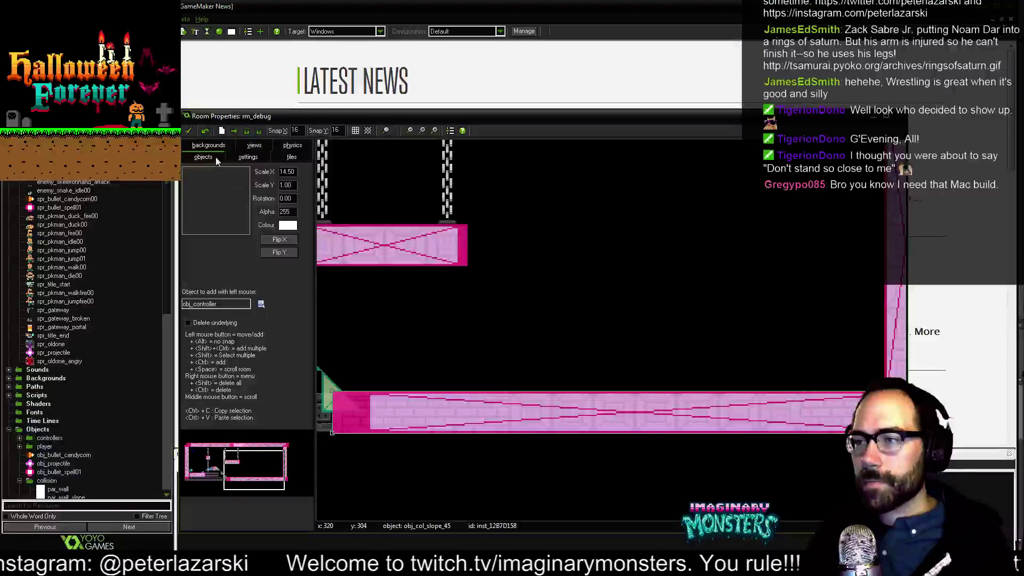
Place an obj_col_slope_45_small instance above the long floor wall, between the hanging platform and the room's end wall.
left_click(260, 304)
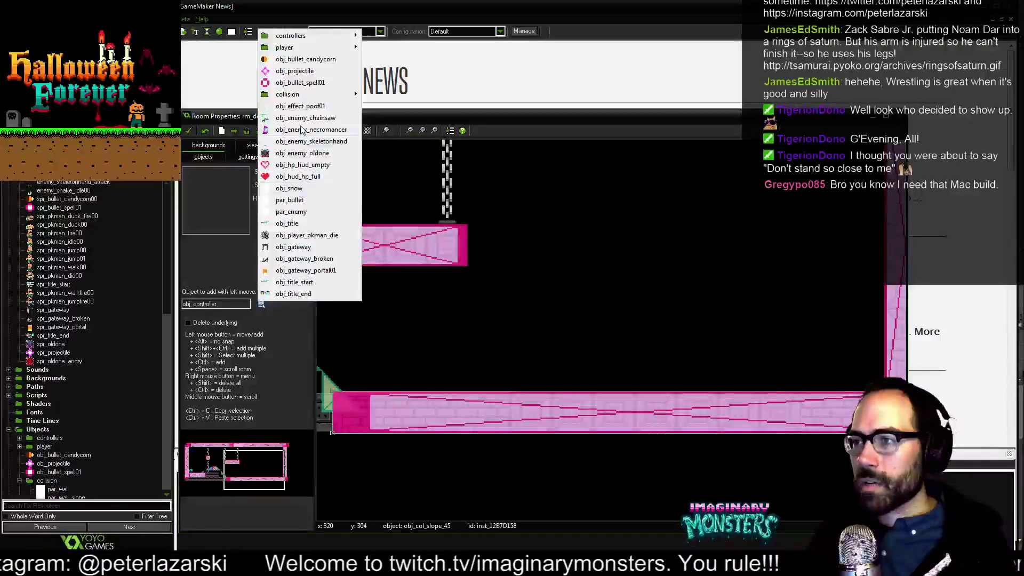
mouse_move(301, 36)
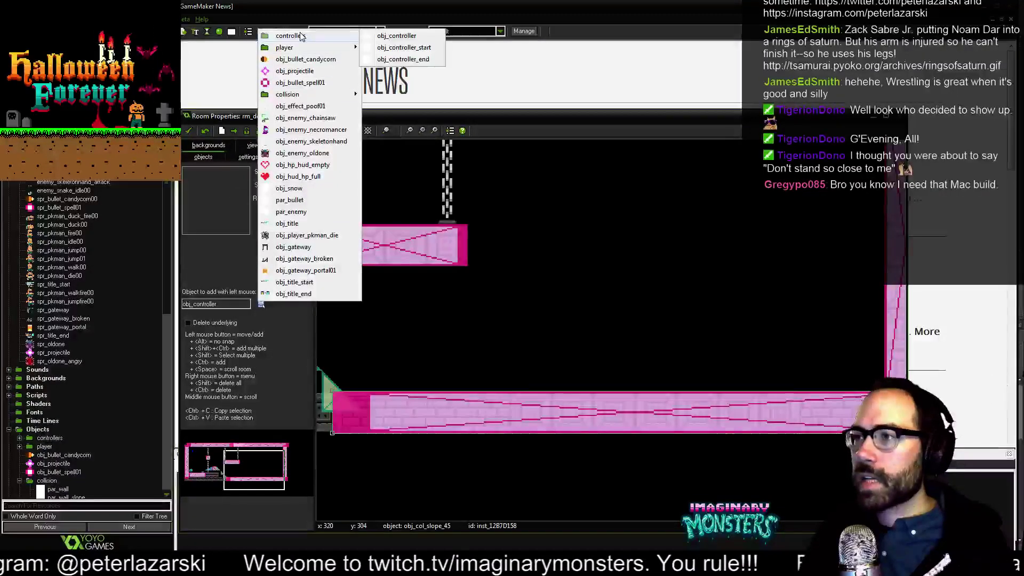
mouse_move(330, 98)
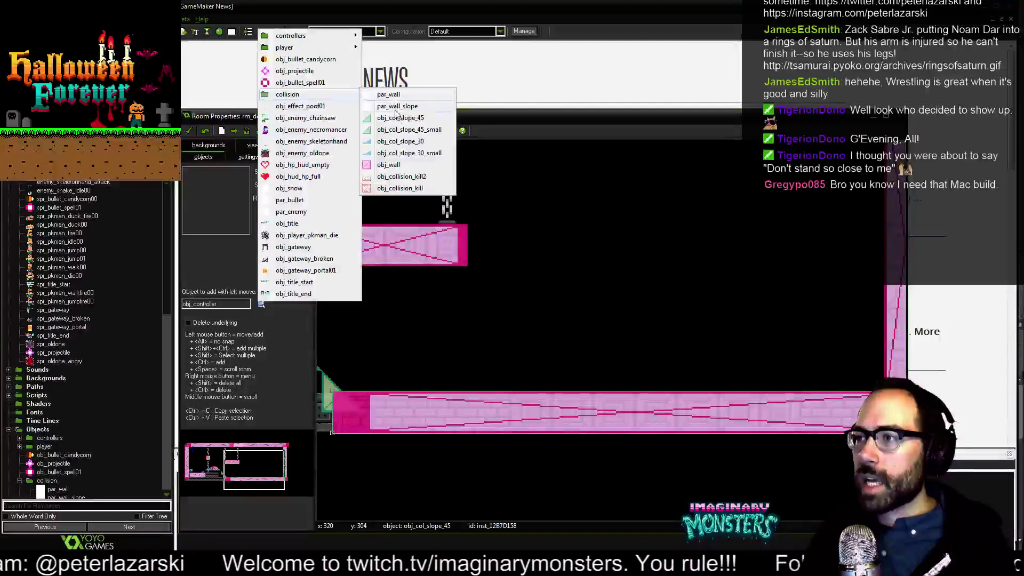
left_click(411, 132)
left_click_drag(544, 339, 555, 373)
middle_click_drag(535, 377, 493, 366)
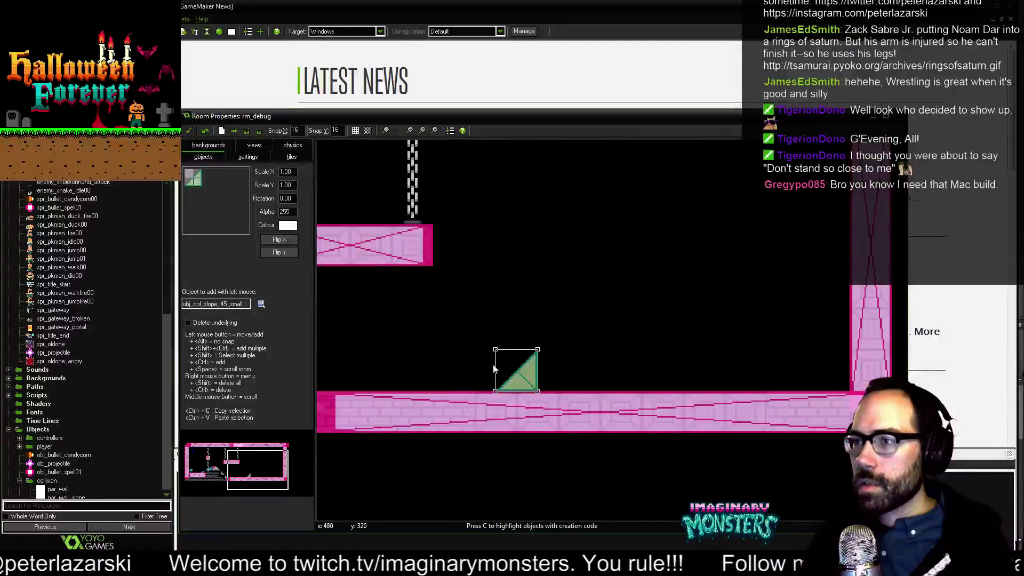
Place an obj_col_slope_45 instance diagonally up and to the right of the newly placed slope.
left_click(262, 303)
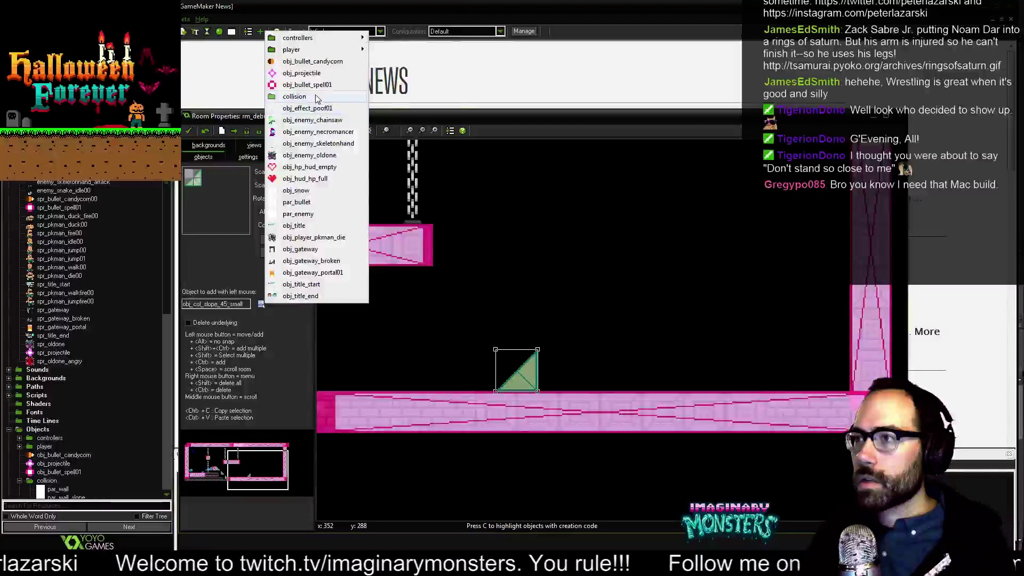
mouse_move(317, 99)
left_click(426, 122)
left_click(575, 336)
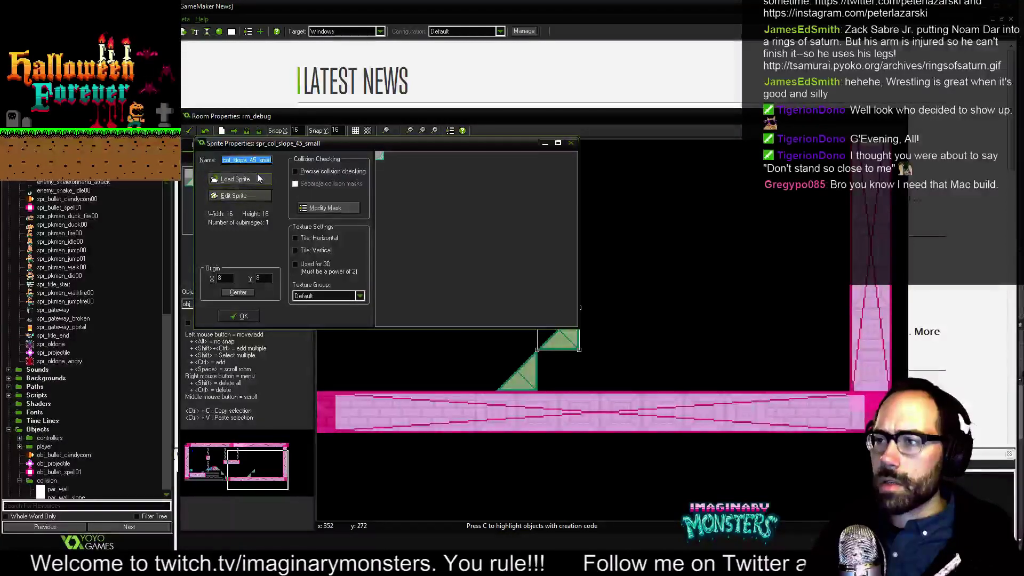
Close the slope's sprite properties and assign spr_col_slope_45_small as the sprite of obj_col_slope_45_small.
left_click(239, 316)
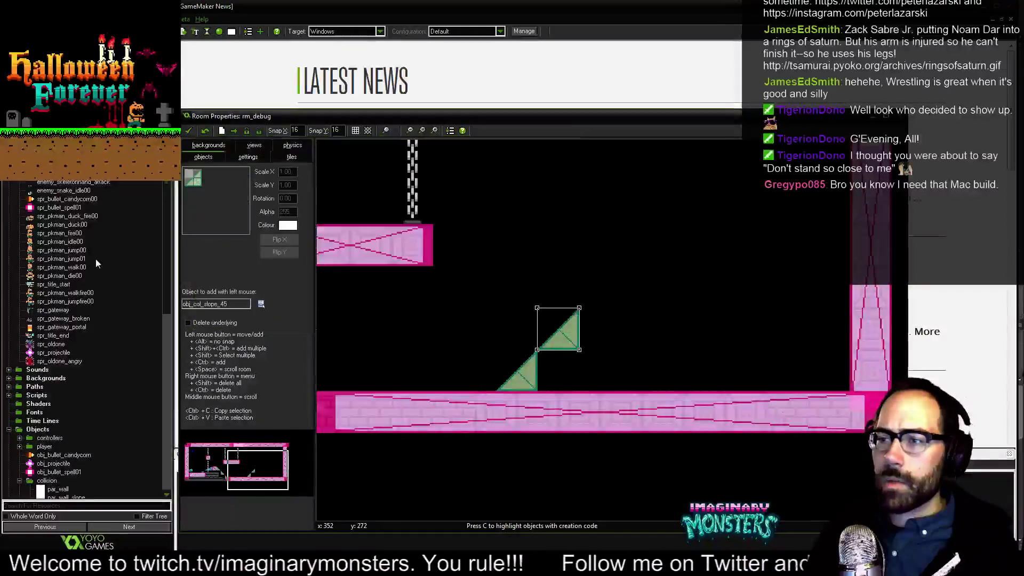
scroll(75, 347, "down", 2)
scroll(75, 350, "down", 4)
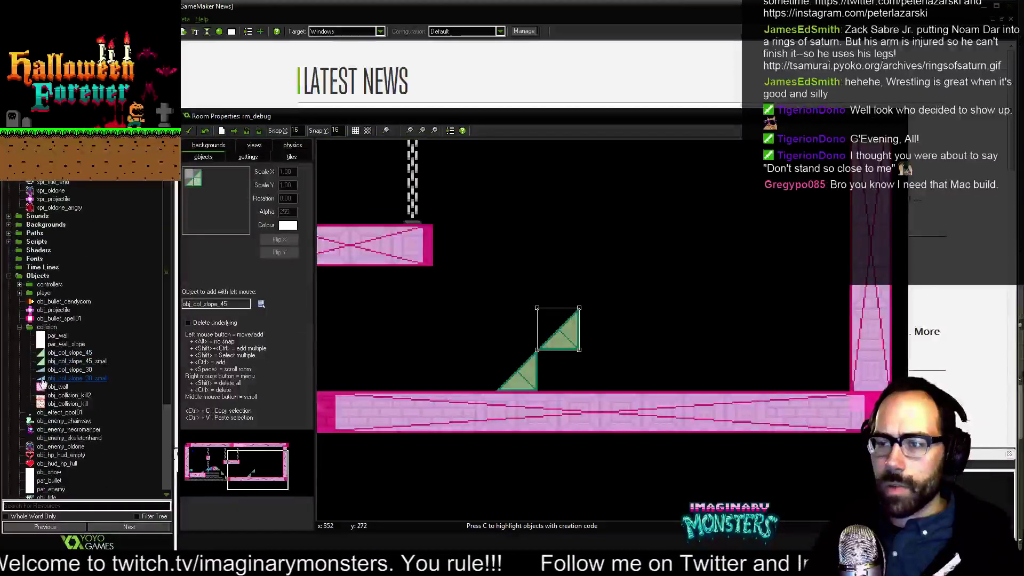
double_click(48, 362)
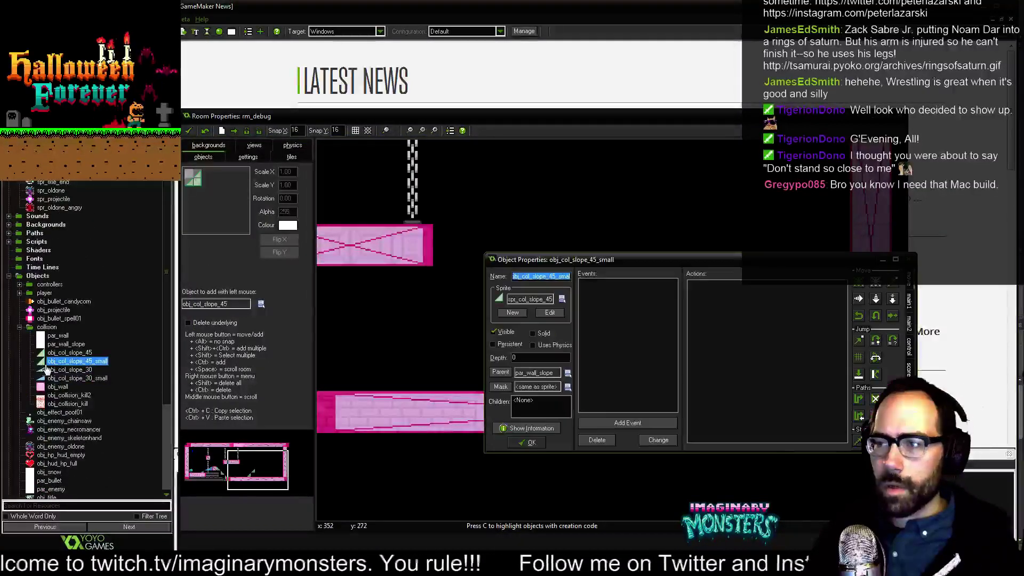
left_click(563, 298)
mouse_move(612, 223)
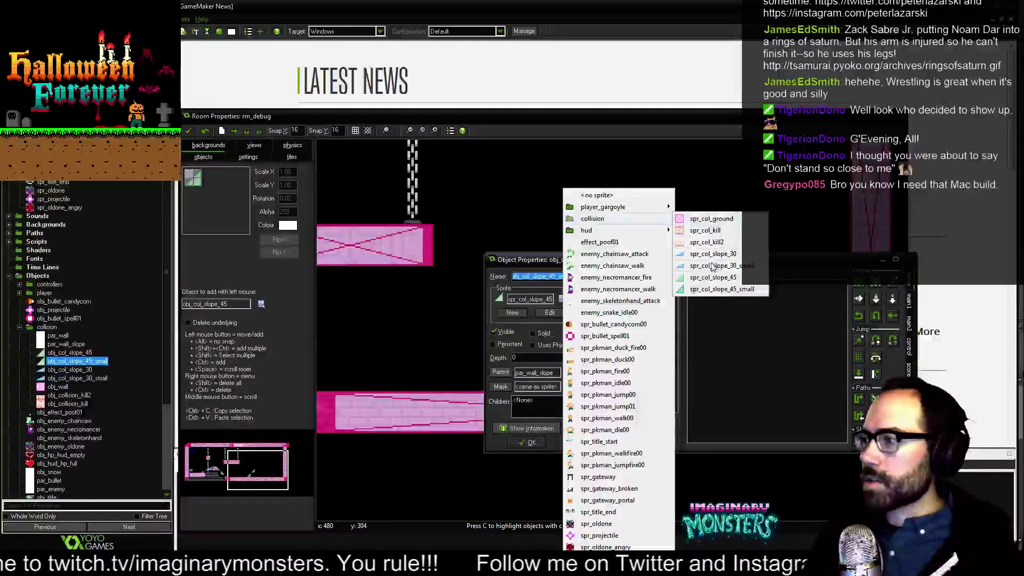
left_click(716, 290)
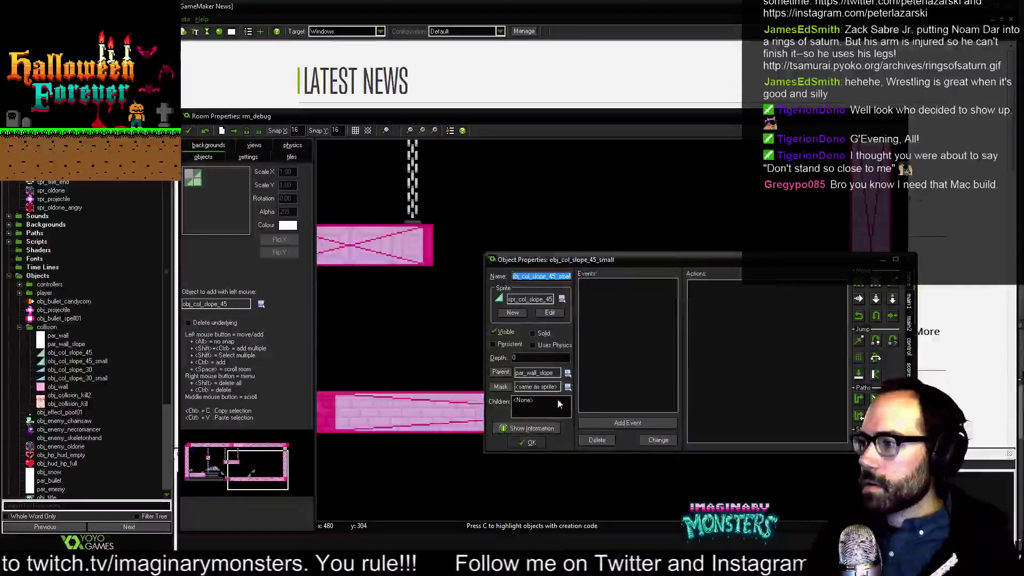
left_click(528, 442)
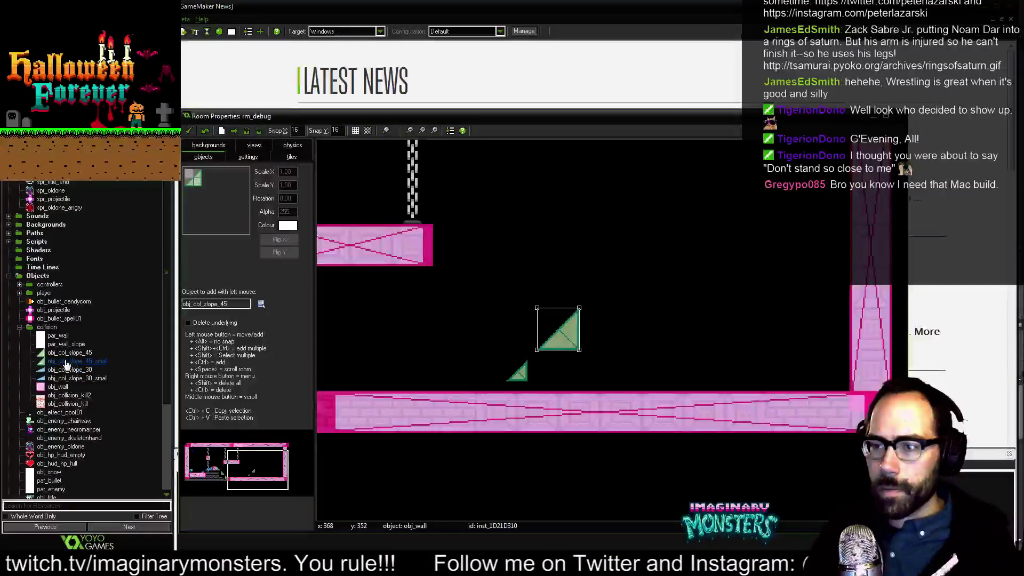
Assign spr_col_slope_30_small as the sprite of obj_col_slope_30_small.
left_click(69, 378)
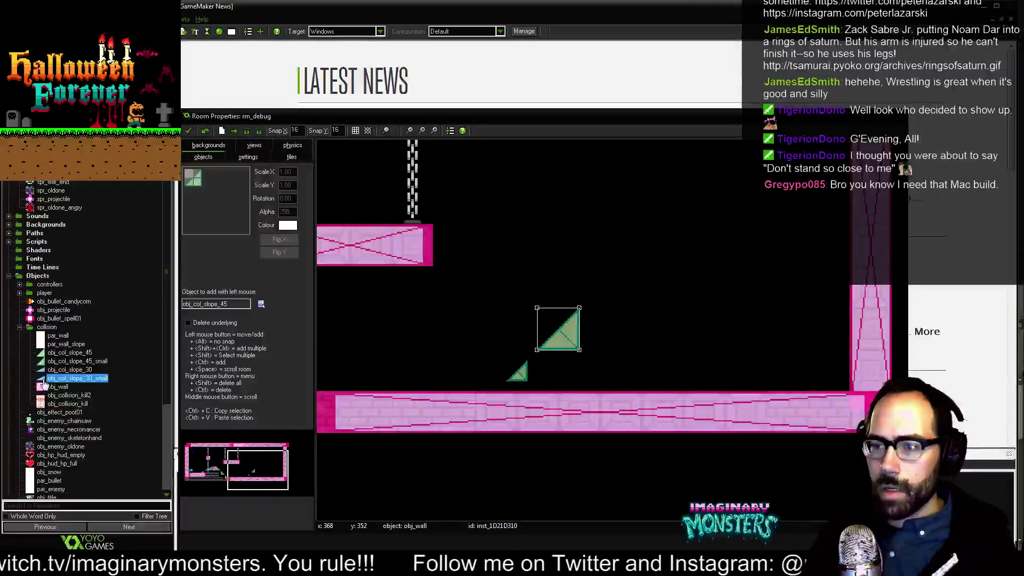
double_click(43, 380)
left_click(561, 299)
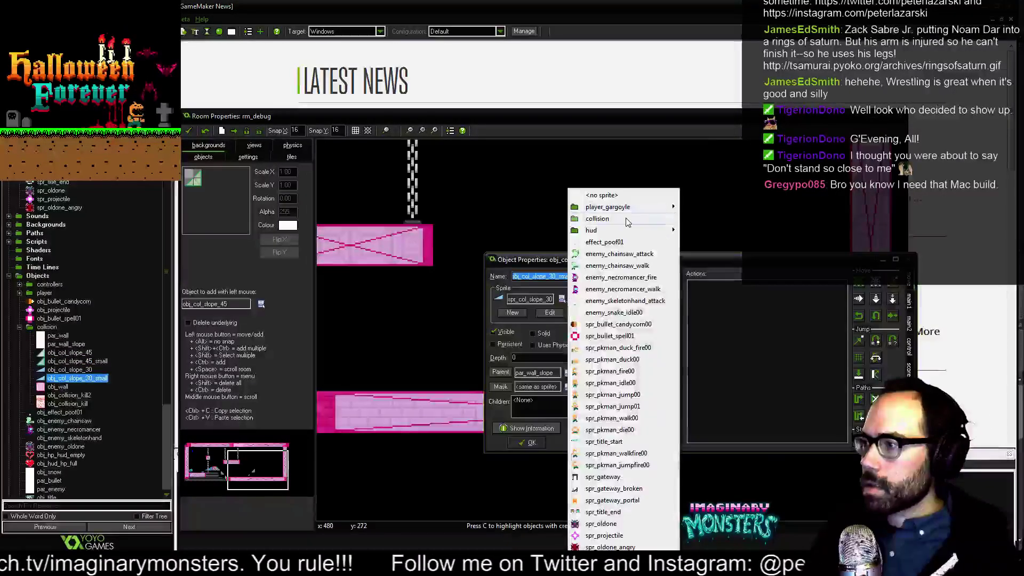
mouse_move(628, 222)
left_click(716, 266)
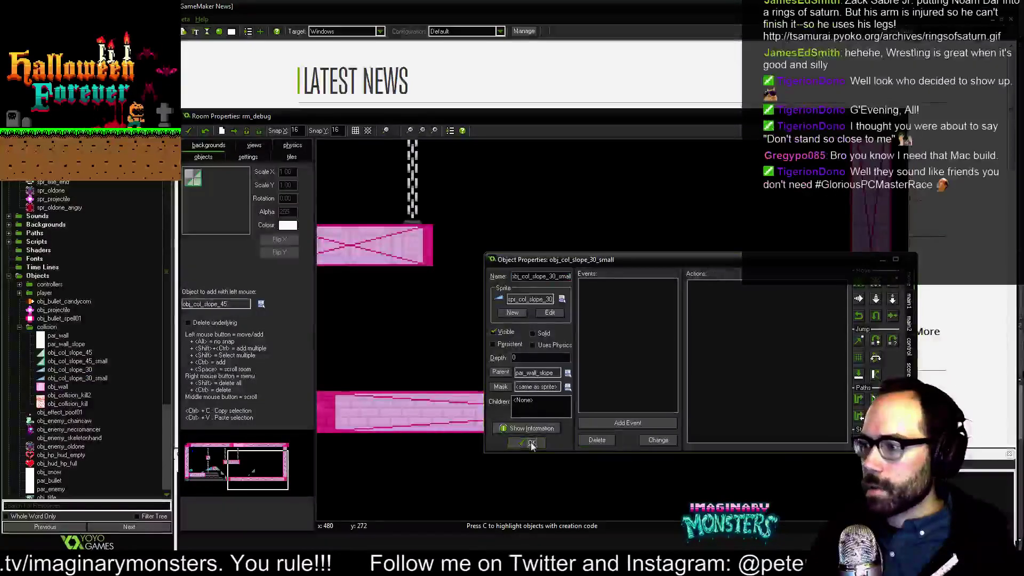
left_click(530, 442)
Delete the large 45-degree slope floating above the floor and select the small 45-degree slope.
middle_click_drag(414, 333, 399, 326)
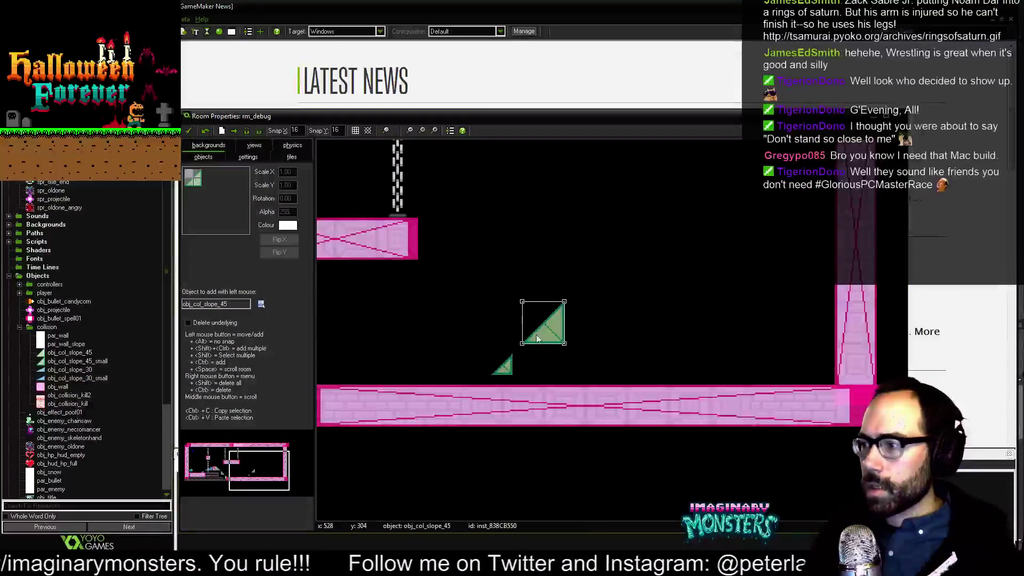
left_click(509, 366)
right_click(548, 332, "ctrl")
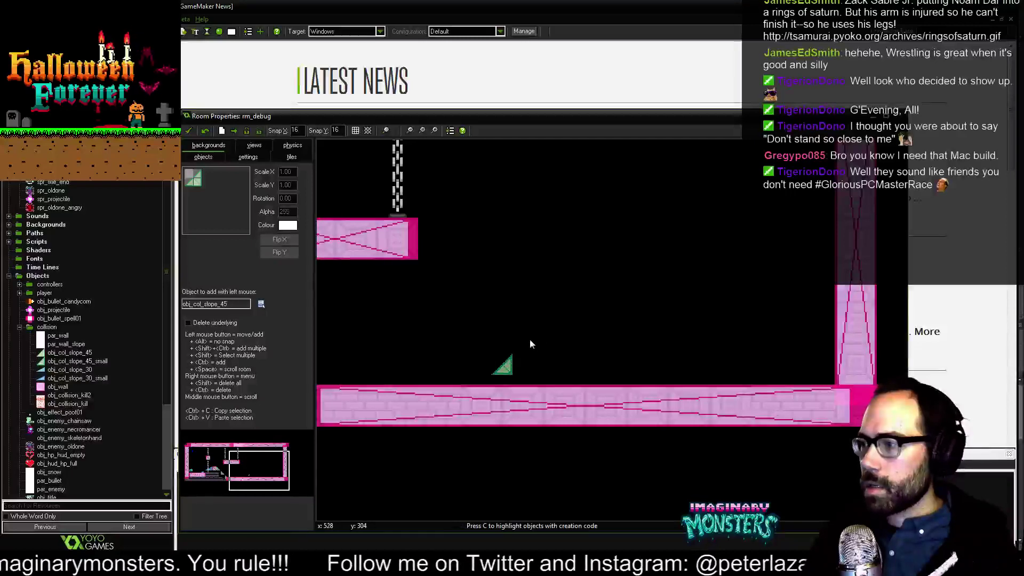
middle_click_drag(500, 339, 600, 309)
scroll(608, 315, "up", 4)
middle_click_drag(533, 337, 435, 288)
scroll(485, 301, "down", 2)
left_click(502, 322)
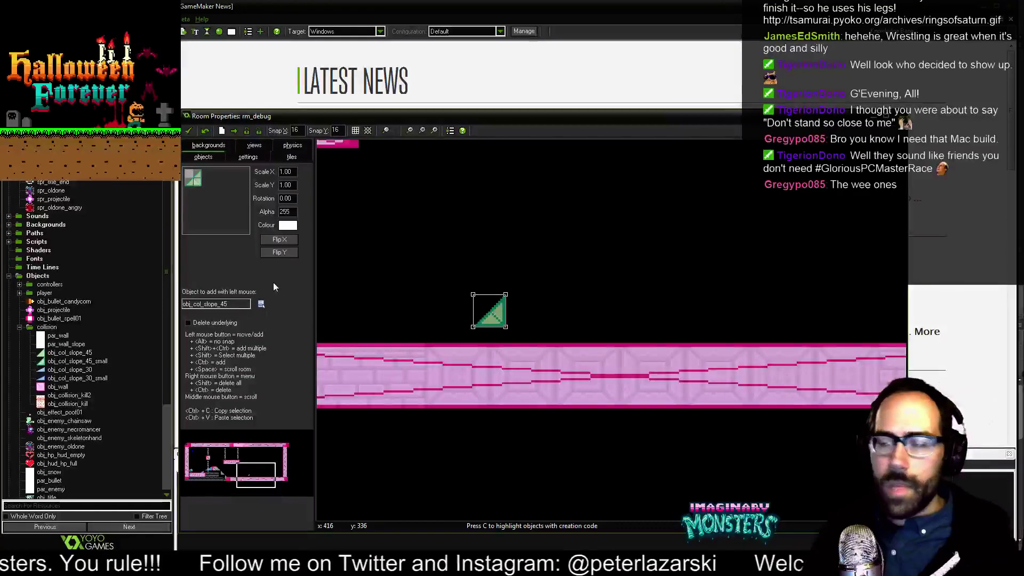
Place an obj_col_slope_30_small instance just left of the small 45-degree slope.
left_click(264, 306)
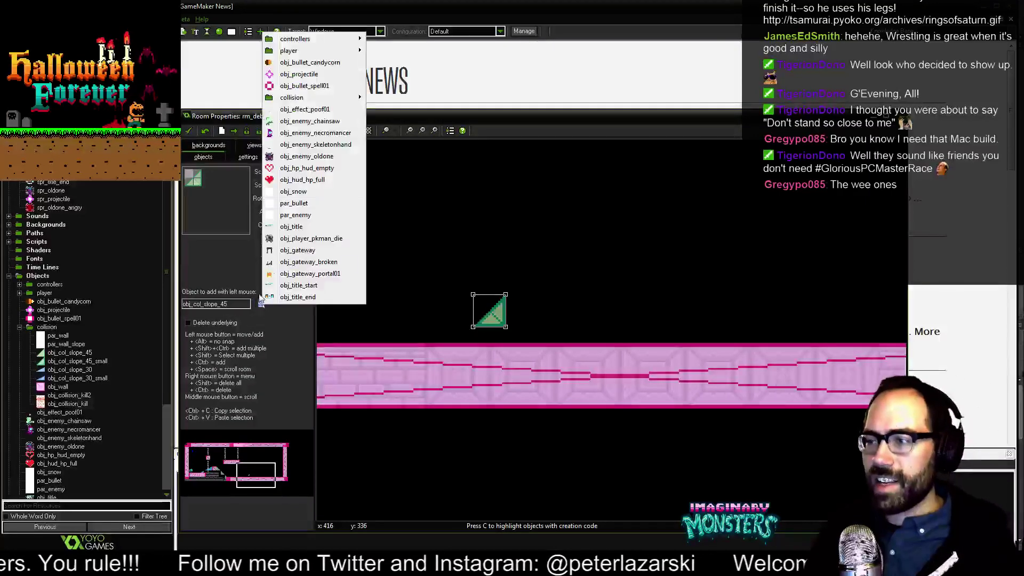
mouse_move(302, 99)
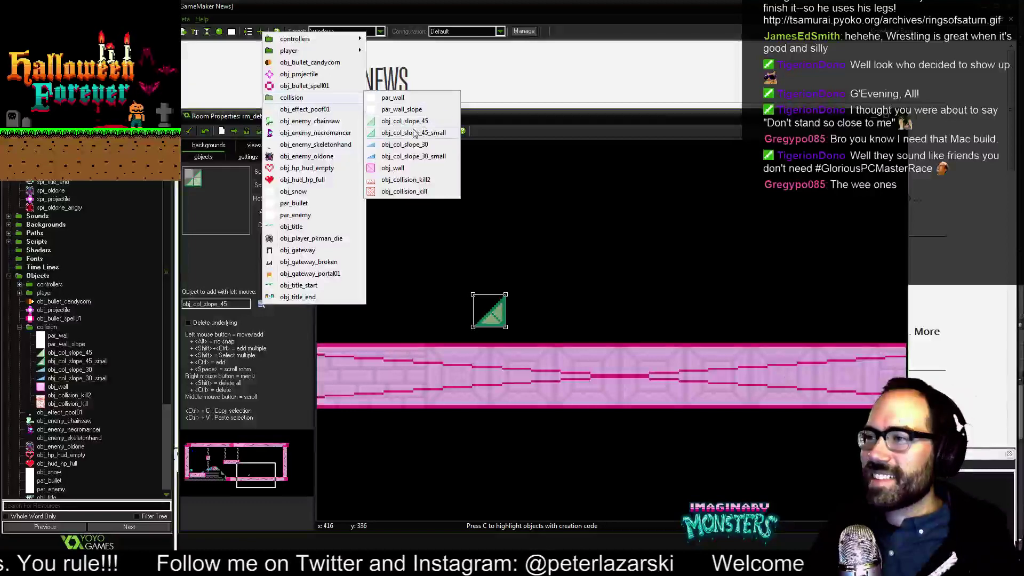
left_click(408, 156)
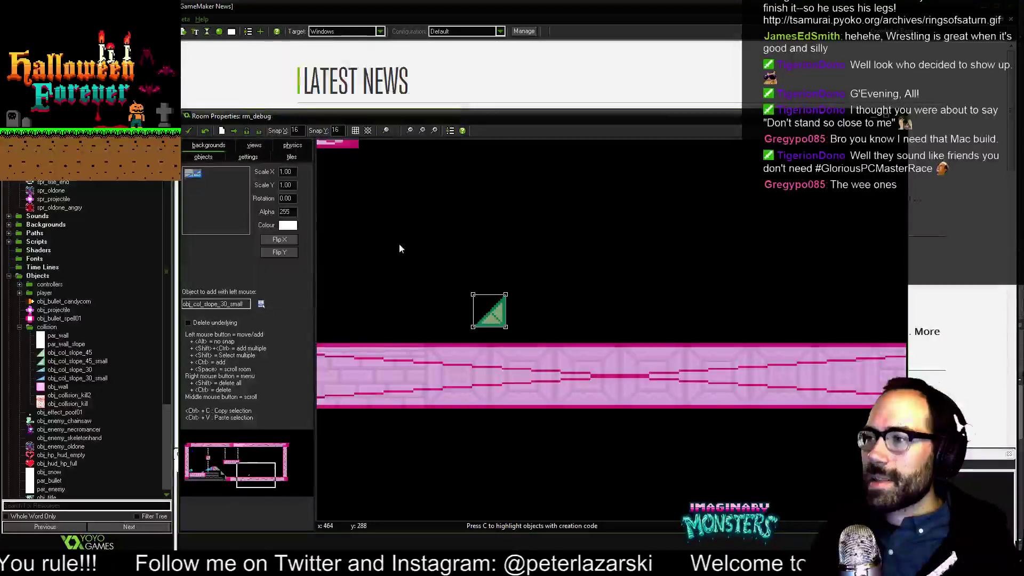
left_click(414, 305)
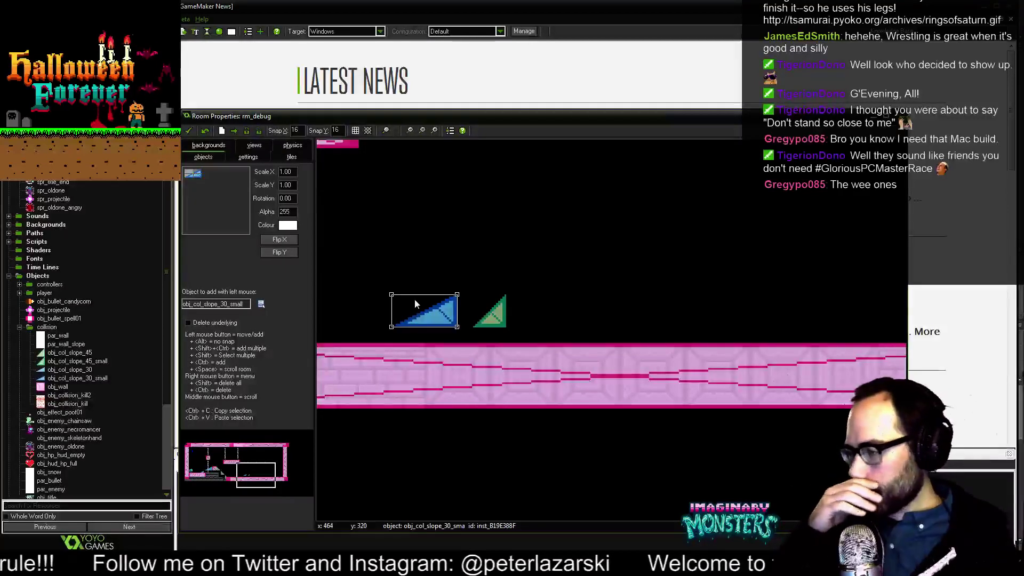
middle_click_drag(460, 265, 535, 276)
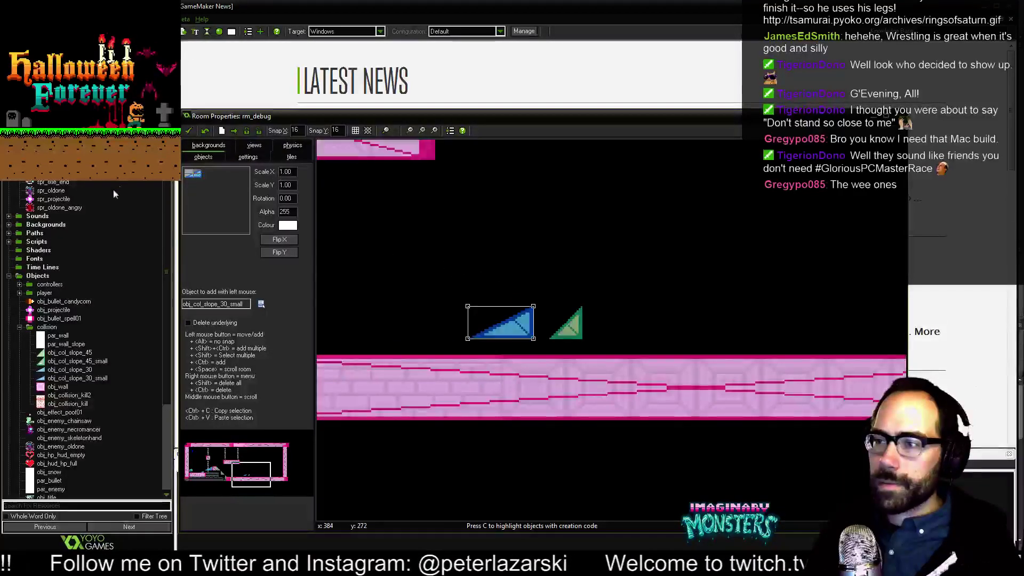
scroll(116, 216, "up", 3)
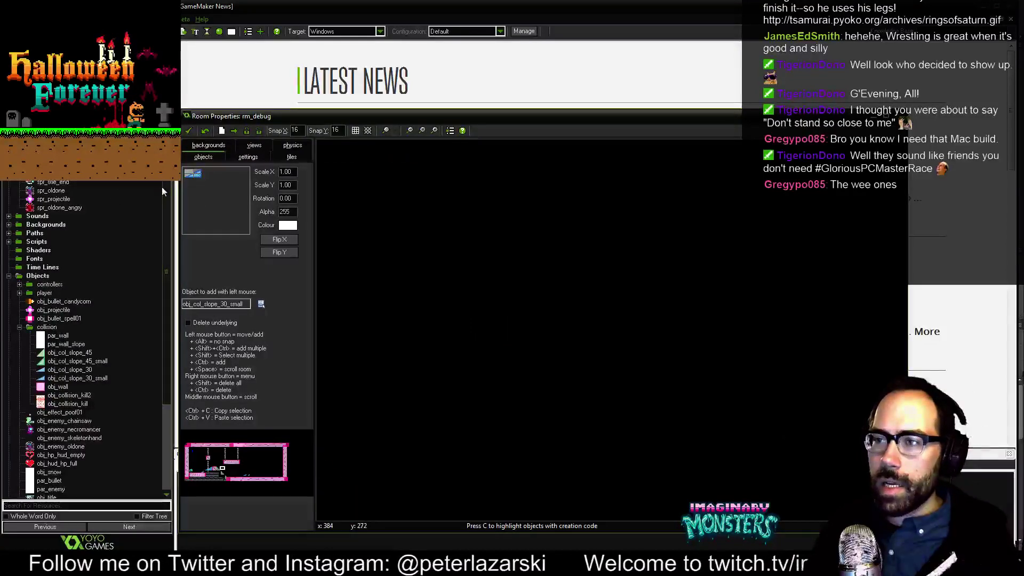
scroll(418, 362, "down", 6)
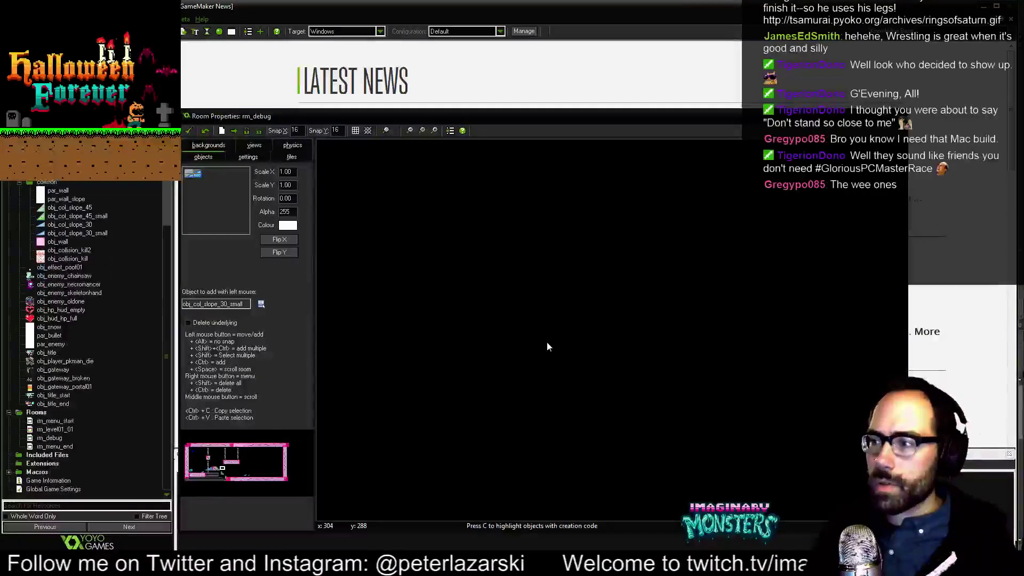
left_click(571, 360)
scroll(524, 303, "down", 5)
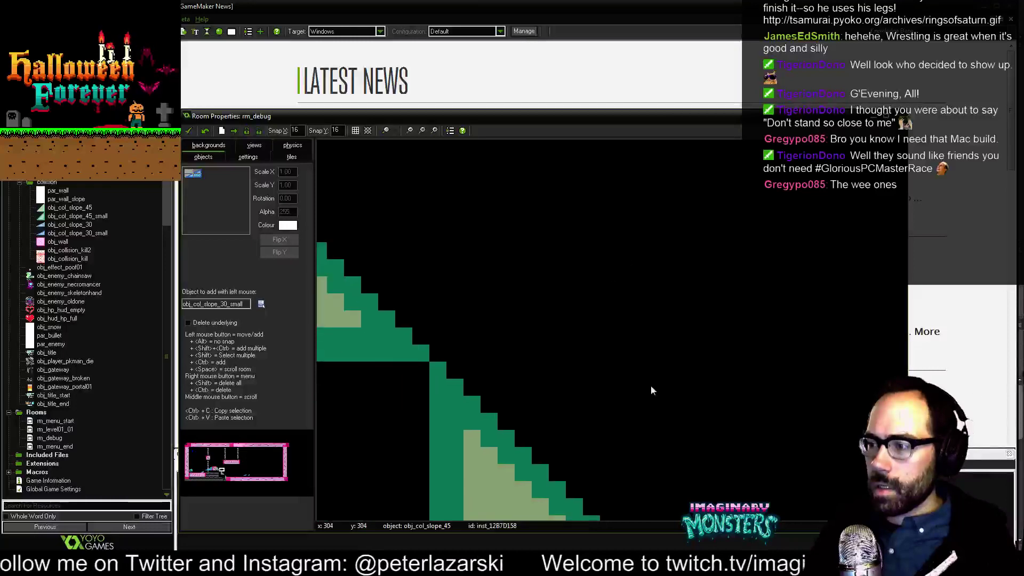
middle_click_drag(690, 469, 341, 231)
scroll(496, 248, "down", 1)
middle_click_drag(496, 248, 321, 381)
scroll(105, 223, "up", 1)
scroll(106, 227, "down", 1)
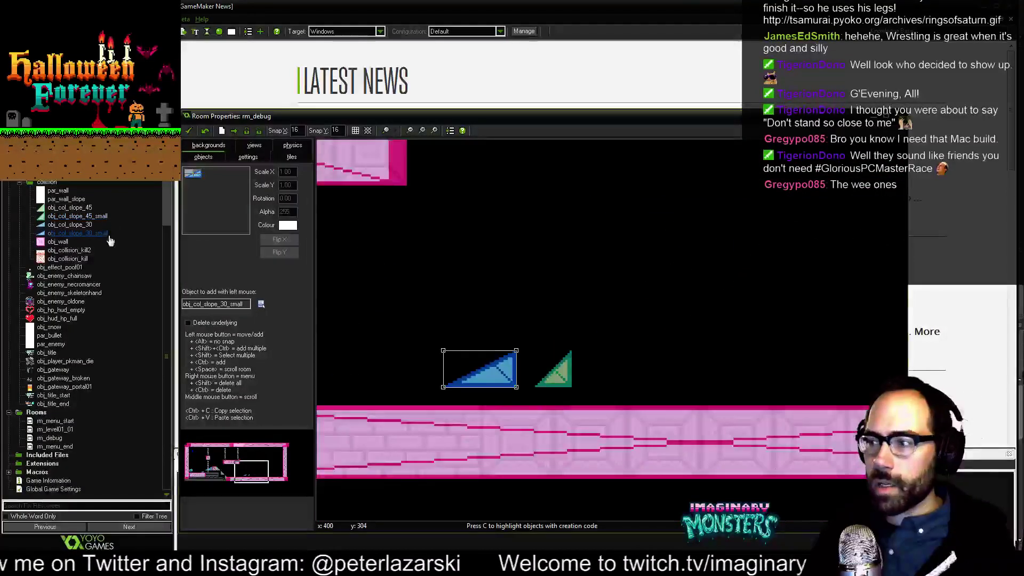
Set the Y origin of spr_col_slope_30_small to 0 and lower its slope instance onto the long floor wall.
left_click_drag(164, 270, 165, 248)
scroll(141, 258, "down", 1)
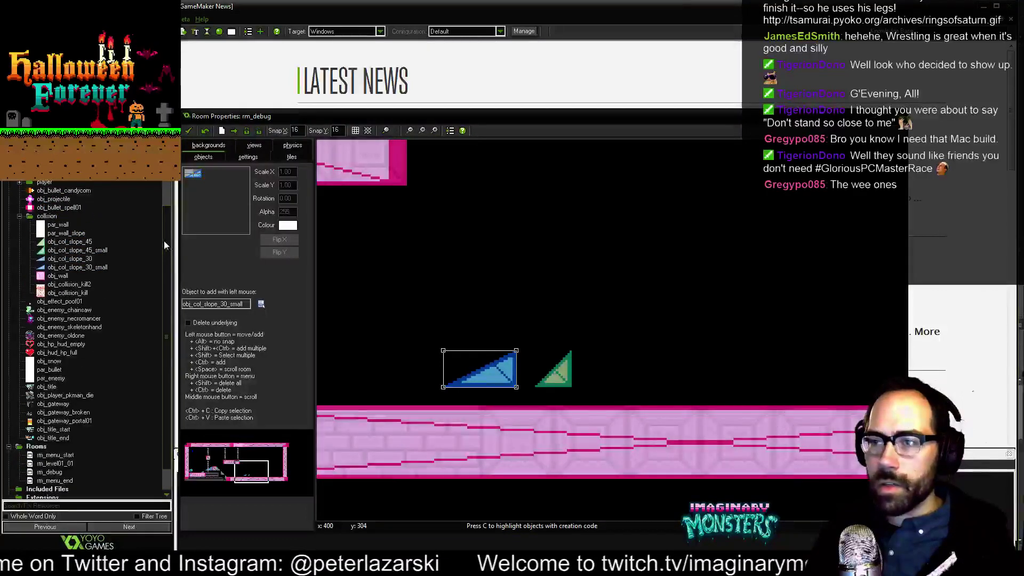
scroll(164, 241, "up", 12)
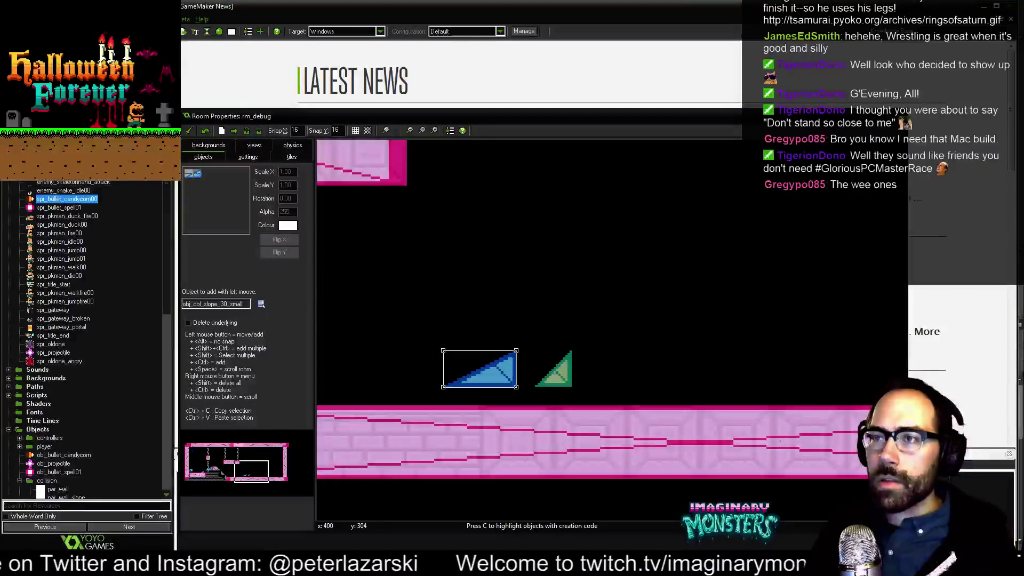
double_click(69, 122)
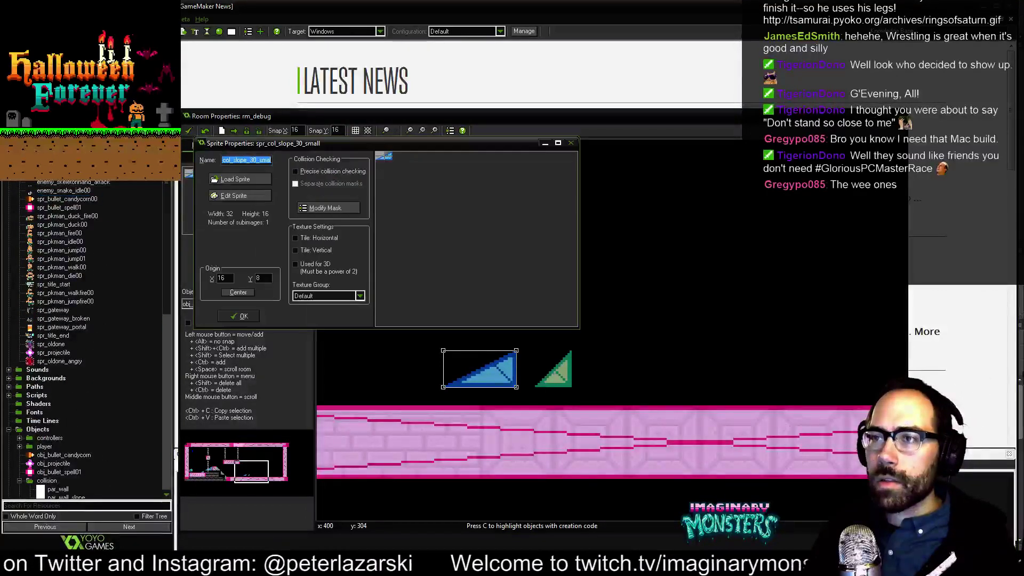
double_click(268, 277)
type("0")
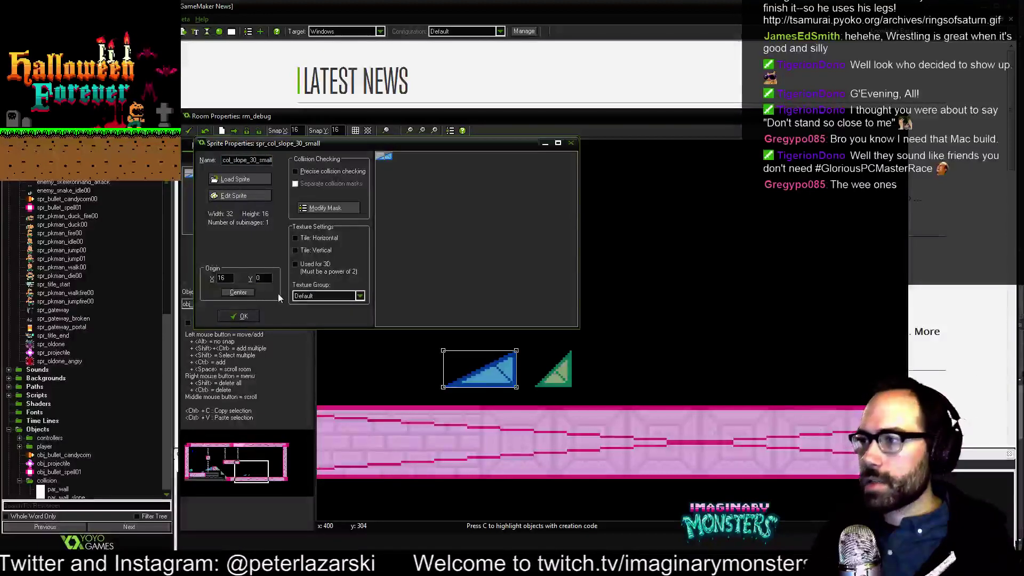
left_click(248, 316)
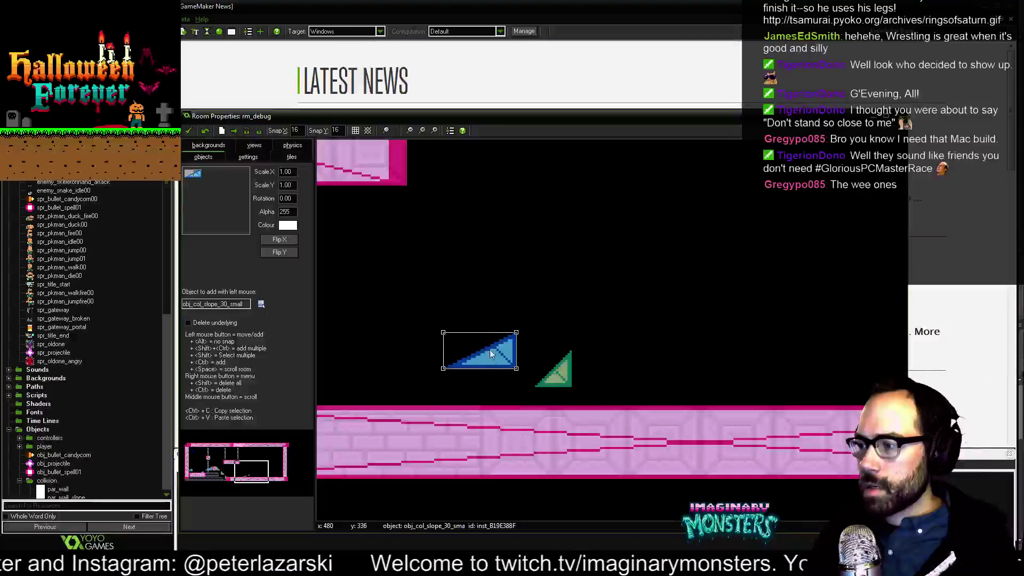
left_click(548, 373)
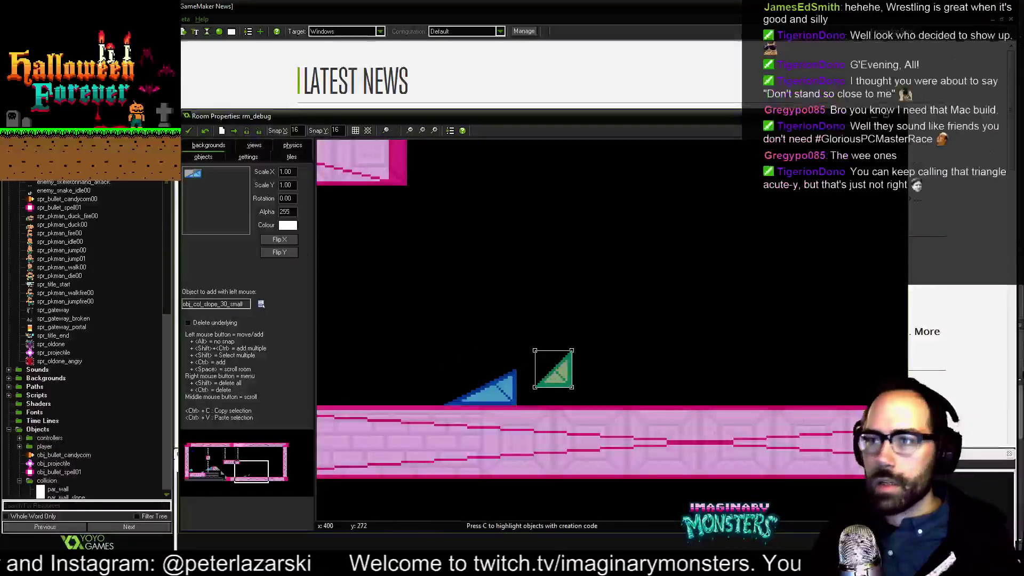
Set the X and Y origin of spr_col_slope_45_small to 0.
double_click(67, 131)
double_click(260, 278)
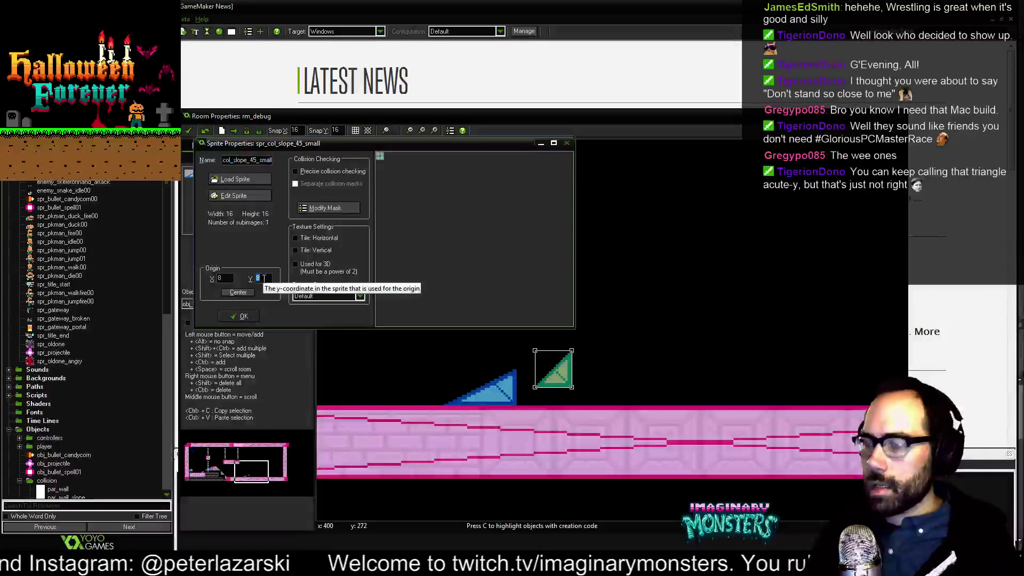
type("0")
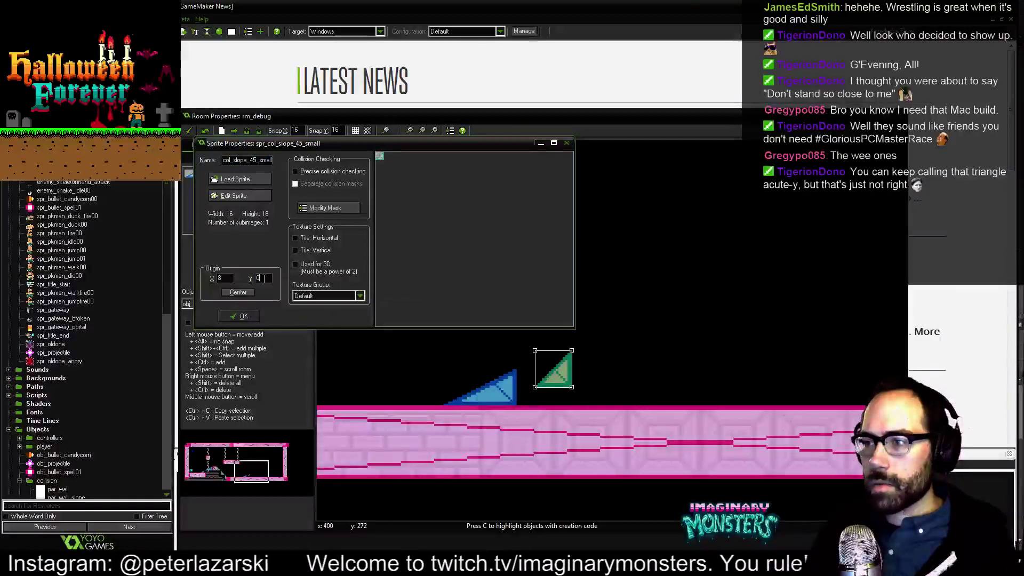
key("shift+Tab")
key("shift+Tab")
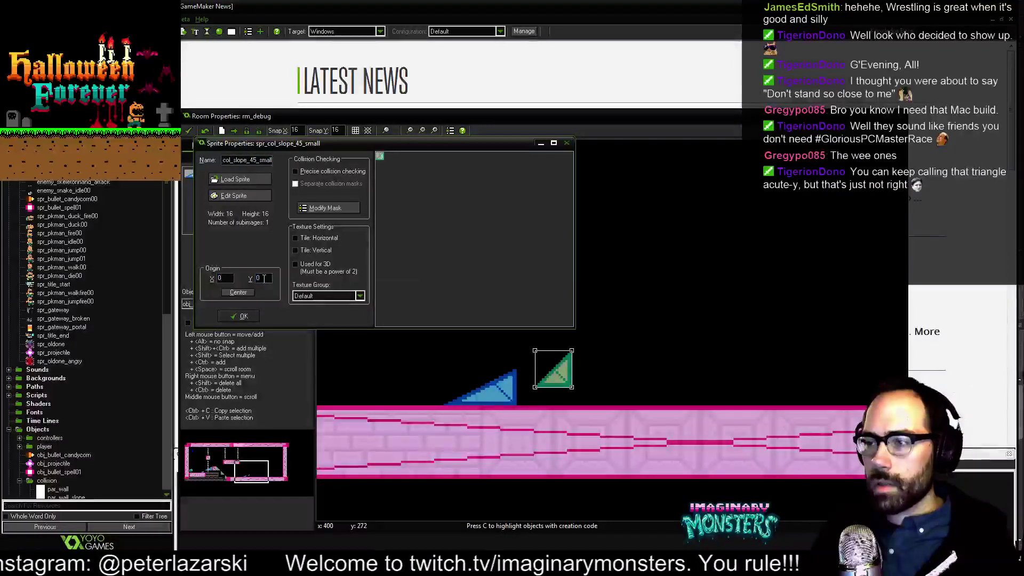
left_click(243, 316)
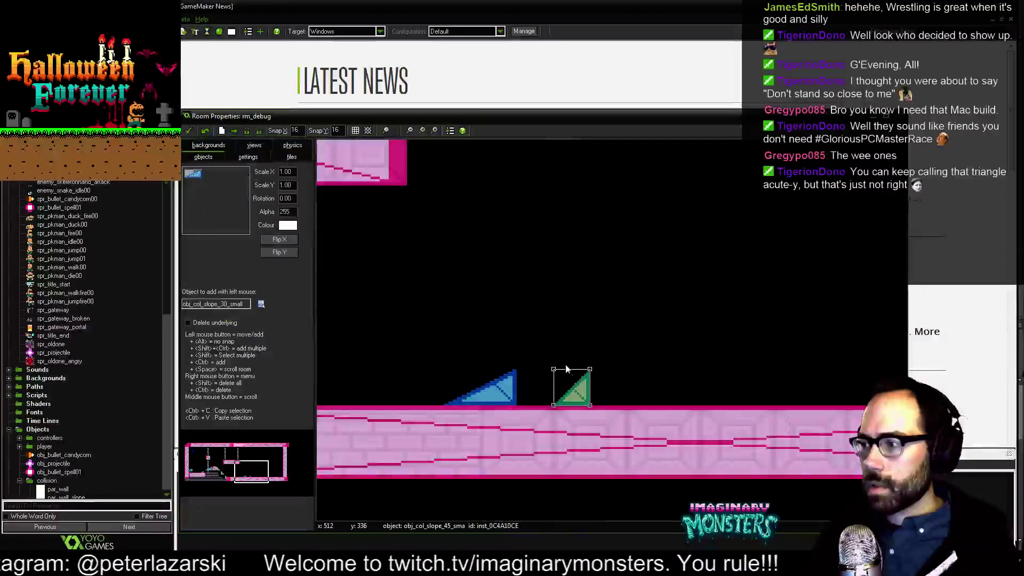
Move the small 45-degree slope to the upper end of the small 30-degree slope and continue it with a copy of the 30-degree slope.
left_click_drag(556, 379, 552, 345)
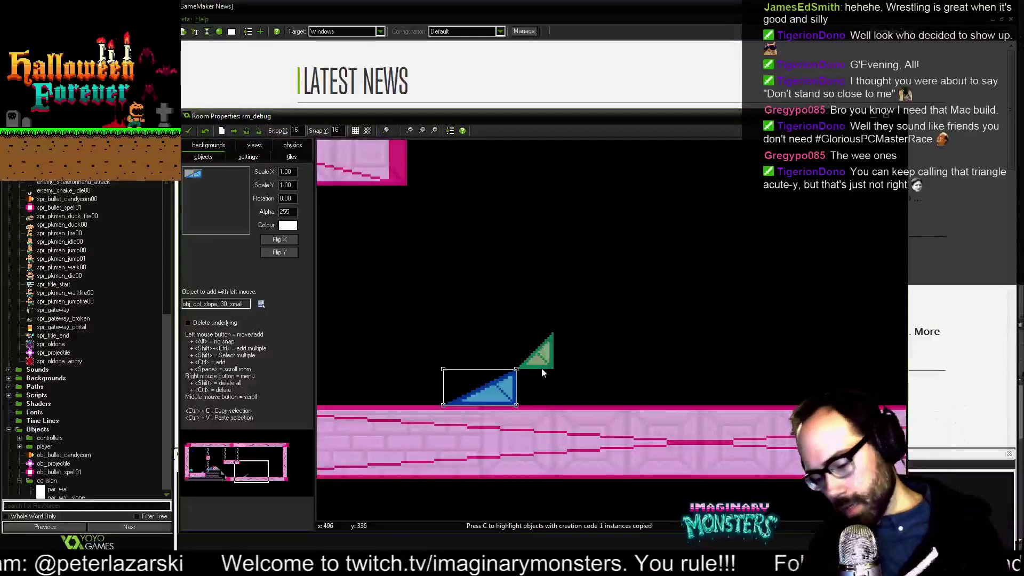
key("ctrl+v")
middle_click_drag(599, 315, 542, 320)
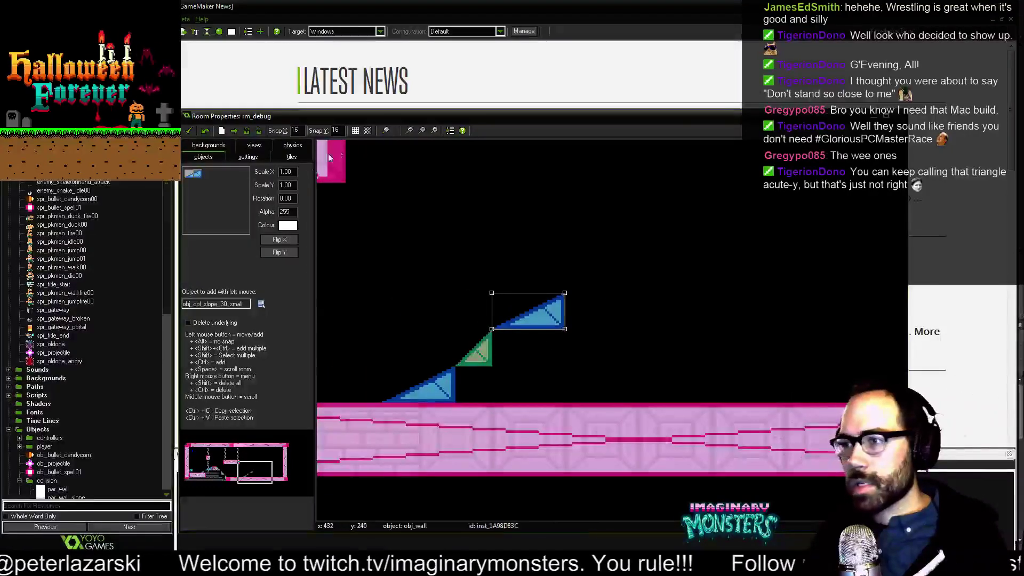
Duplicate the wall of the hanging platform and place the copy directly after the uppermost small 30-degree slope.
left_click(339, 166)
scroll(520, 262, "down", 4)
middle_click_drag(574, 294, 624, 347)
key("ctrl+v")
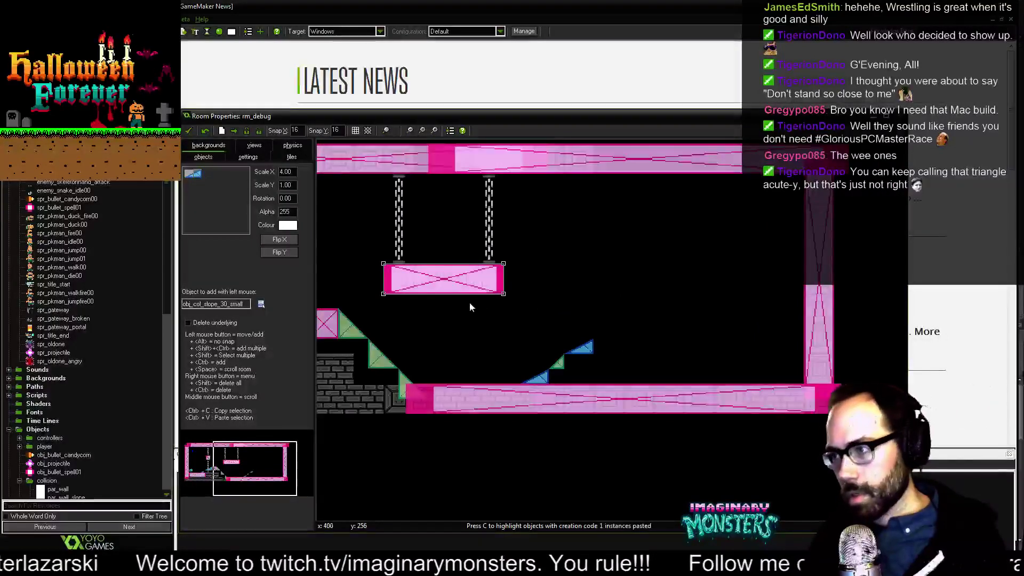
key("Delete")
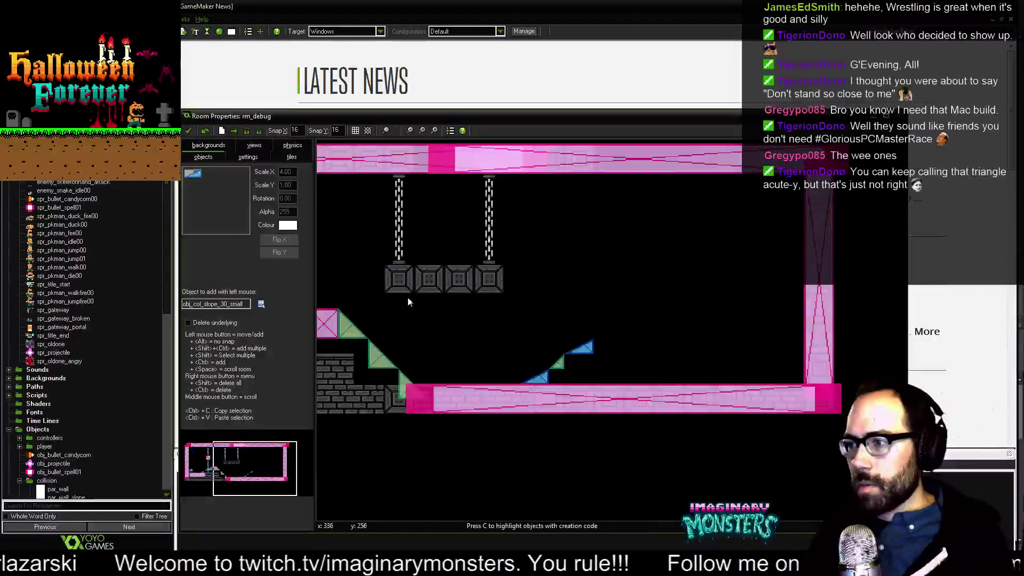
key("ctrl+v")
key("ctrl+v")
left_click_drag(435, 277, 642, 344)
middle_click_drag(682, 355, 527, 281)
scroll(589, 336, "up", 3)
middle_click_drag(376, 228, 542, 247)
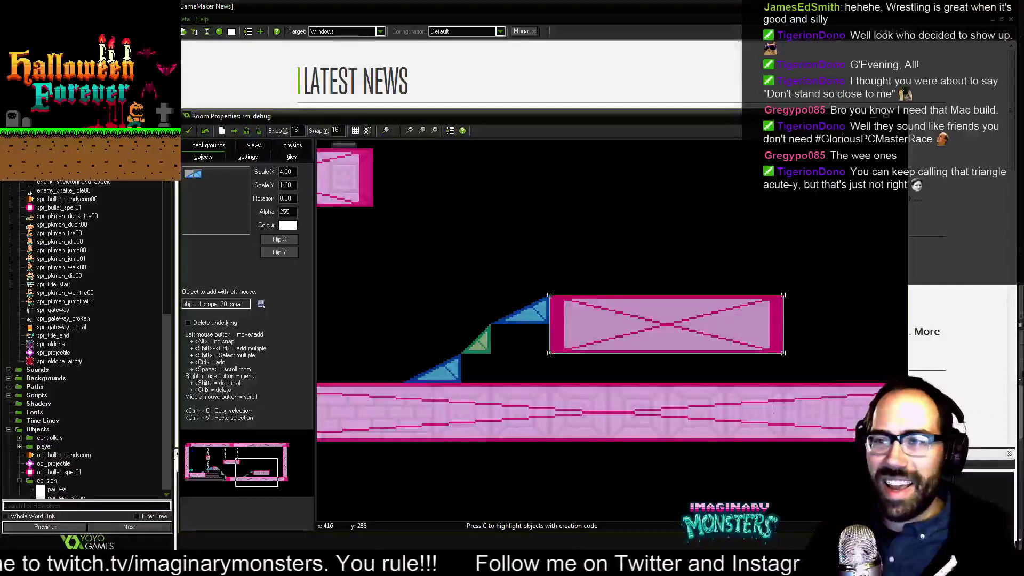
Place an obj_col_slope_30_small instance on the floor against the room's right wall.
middle_click_drag(420, 181, 243, 172)
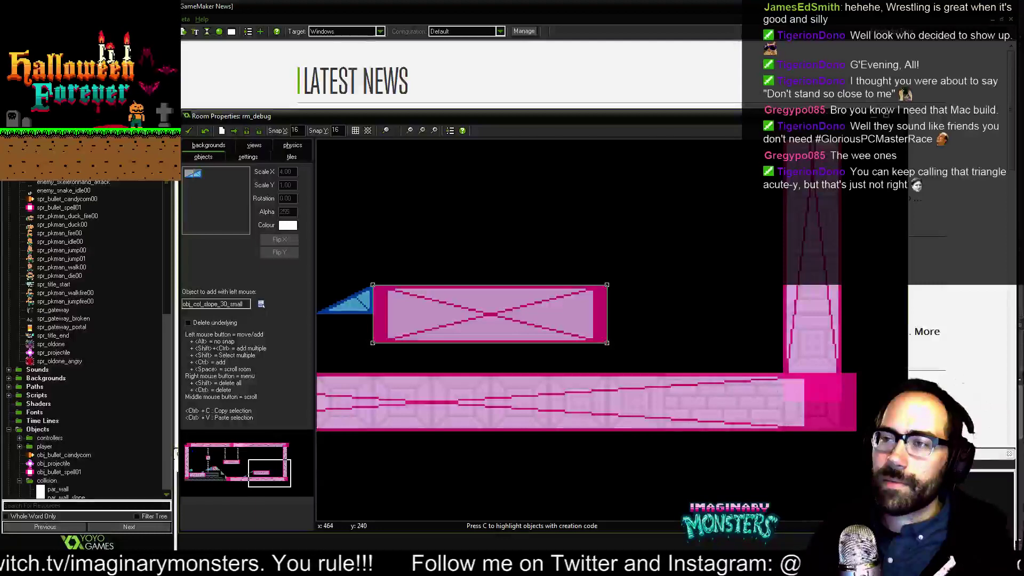
left_click(730, 358)
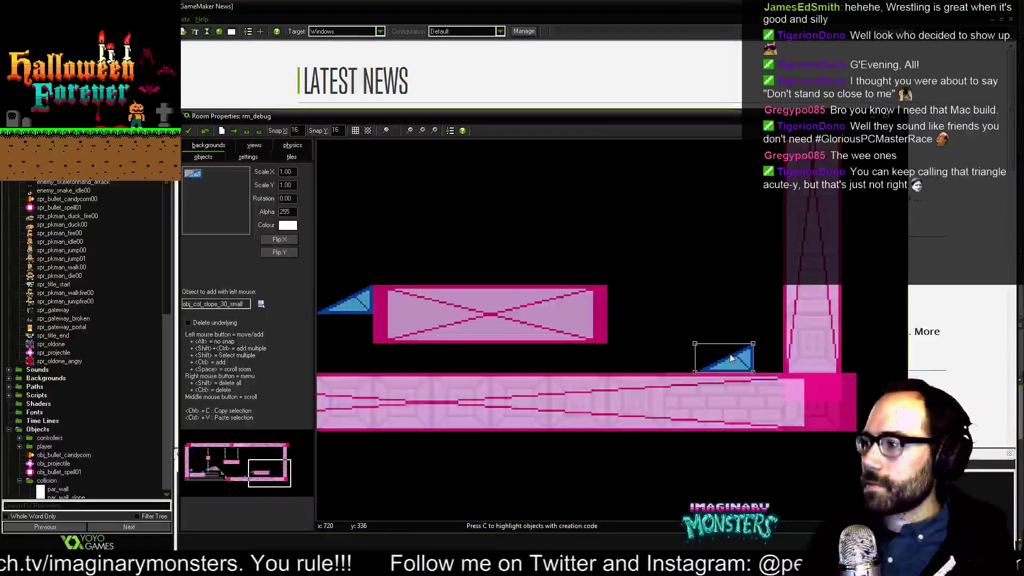
left_click_drag(730, 358, 766, 360)
Place an obj_col_slope_45 instance on top of the hanging platform at its right end.
middle_click_drag(766, 322, 706, 393)
scroll(501, 323, "down", 2)
middle_click_drag(546, 357, 790, 396)
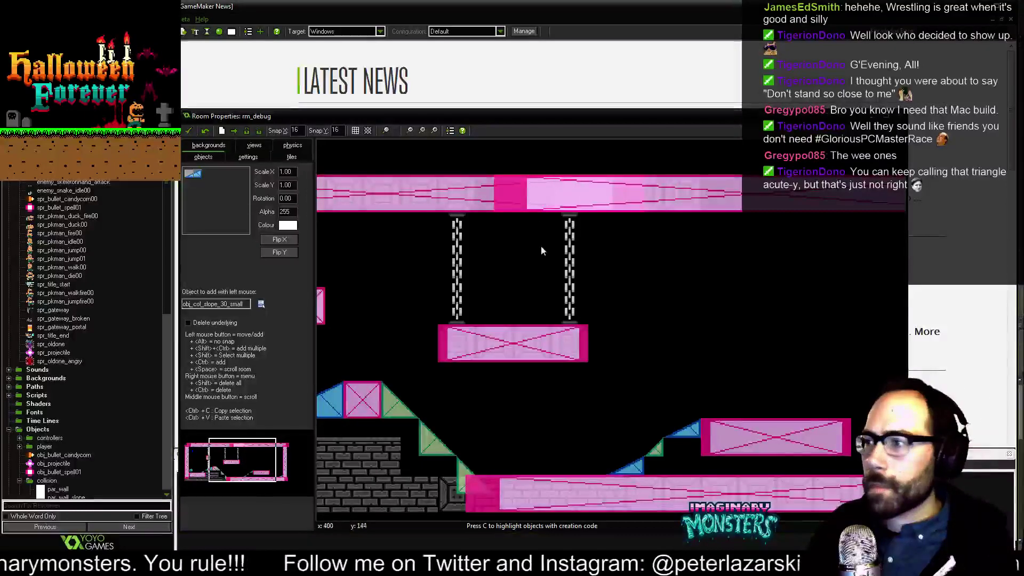
left_click_drag(549, 280, 576, 315)
key("Delete")
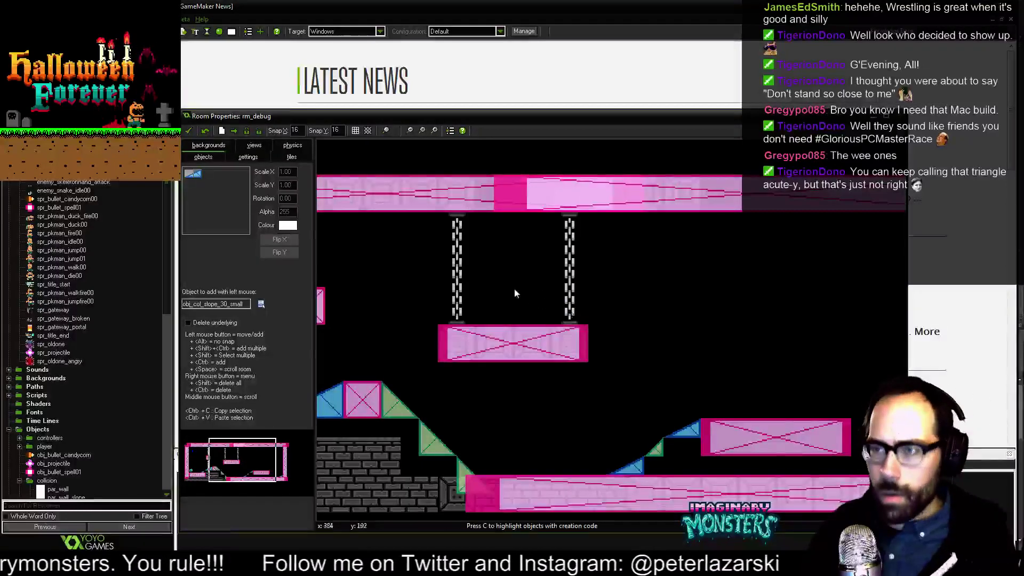
left_click(261, 303)
mouse_move(293, 51)
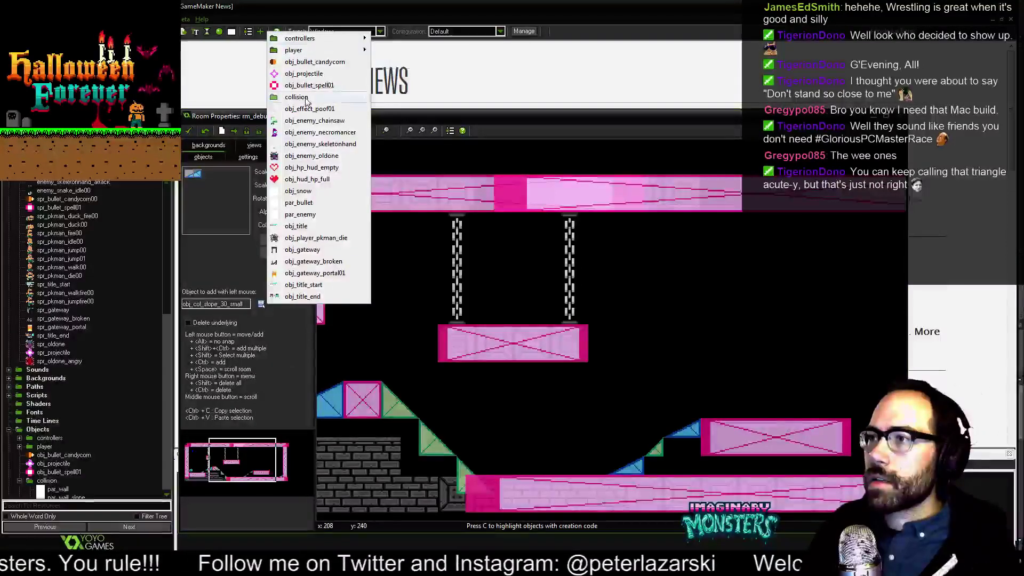
mouse_move(320, 97)
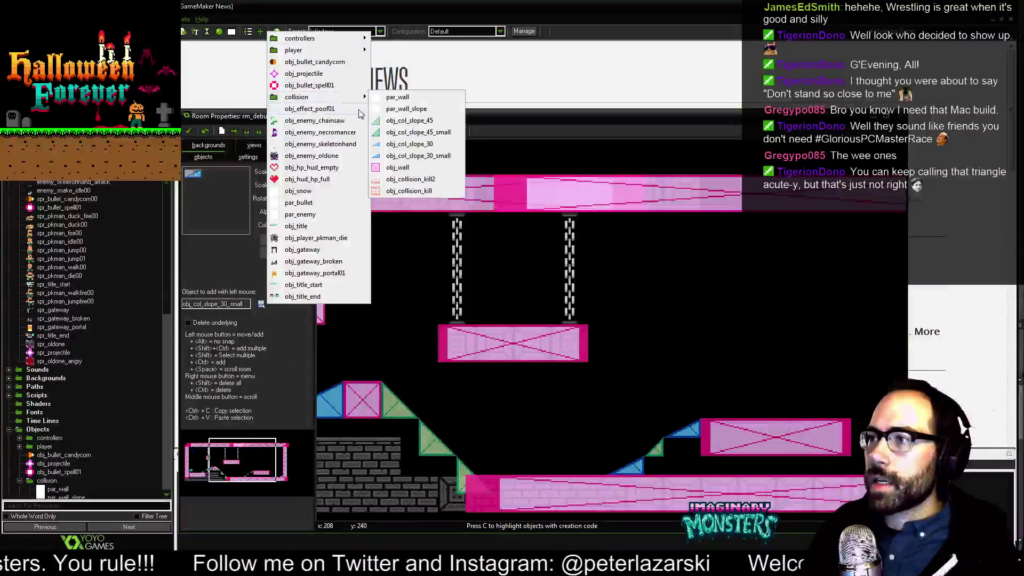
left_click(410, 120)
left_click(579, 299)
left_click_drag(578, 295, 576, 314)
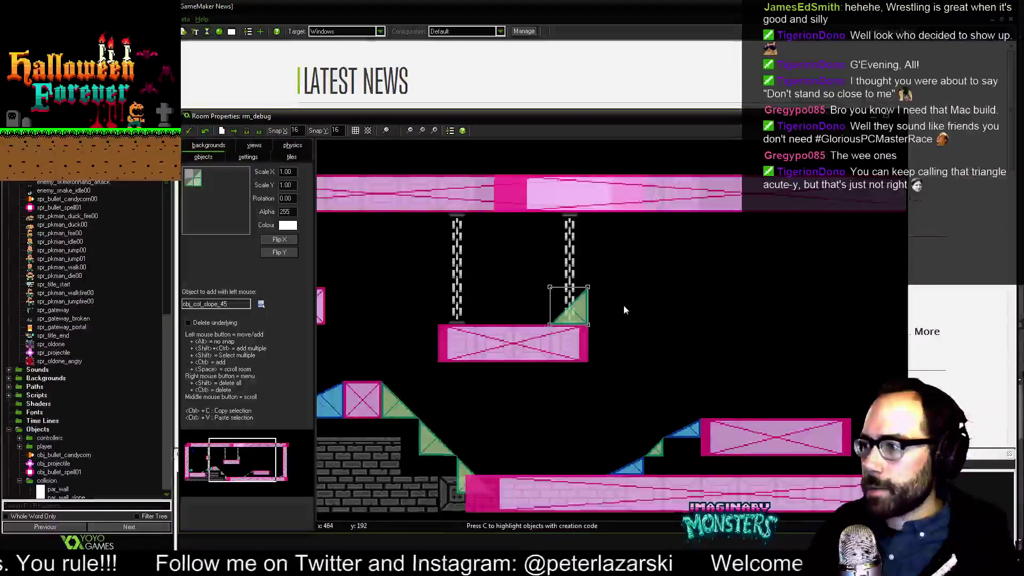
Duplicate the hanging platform's wall and place the copy to the right of the 45-degree slope on top of it.
middle_click_drag(623, 302, 574, 325)
scroll(574, 325, "up", 1)
left_click_drag(481, 379, 652, 341)
key("ctrl+c")
key("ctrl+v")
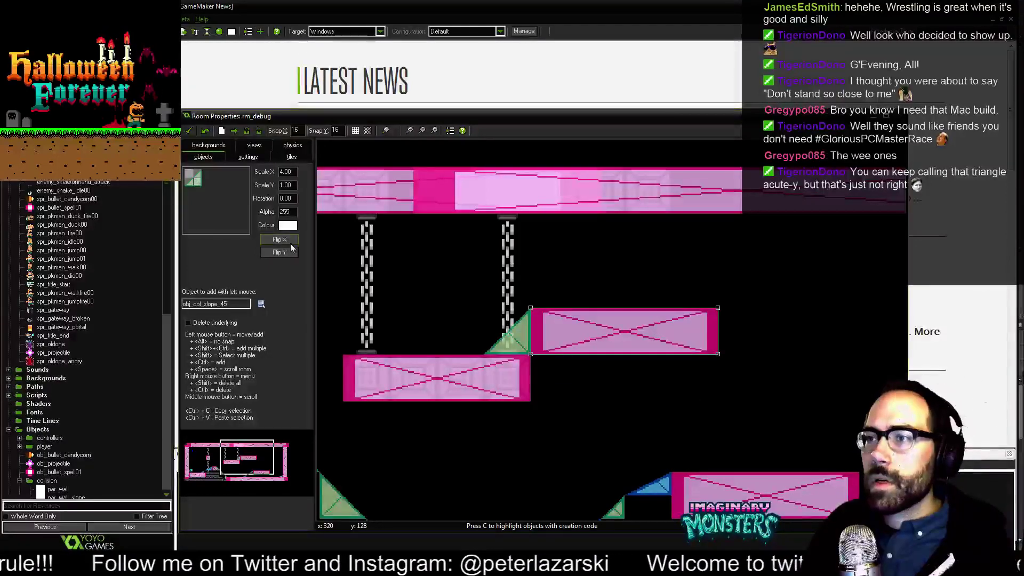
Set the copied wall's scale to X 1 and Y 4 and fit it below the ceiling against the 45-degree slope.
double_click(292, 172)
type("1")
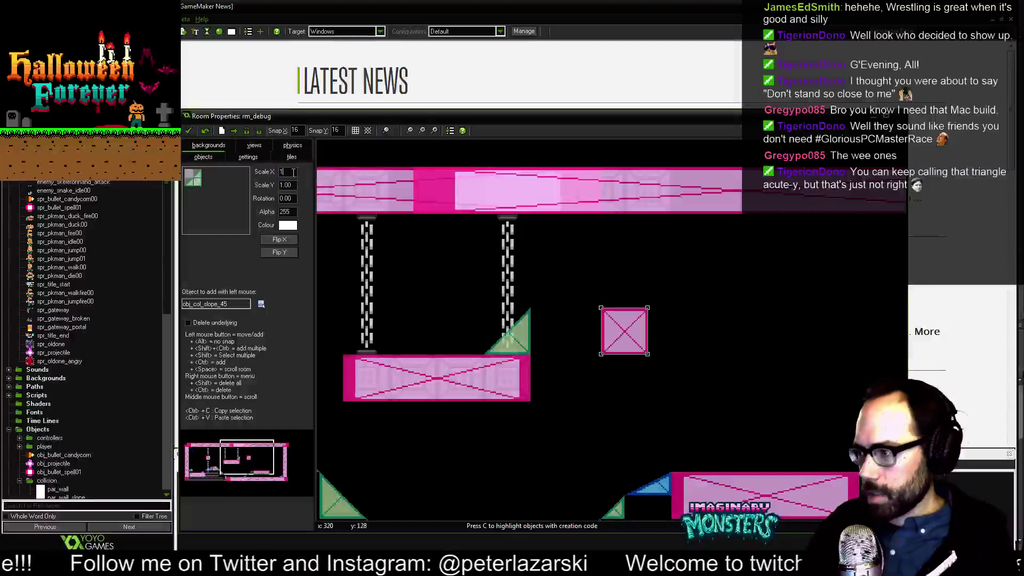
double_click(293, 185)
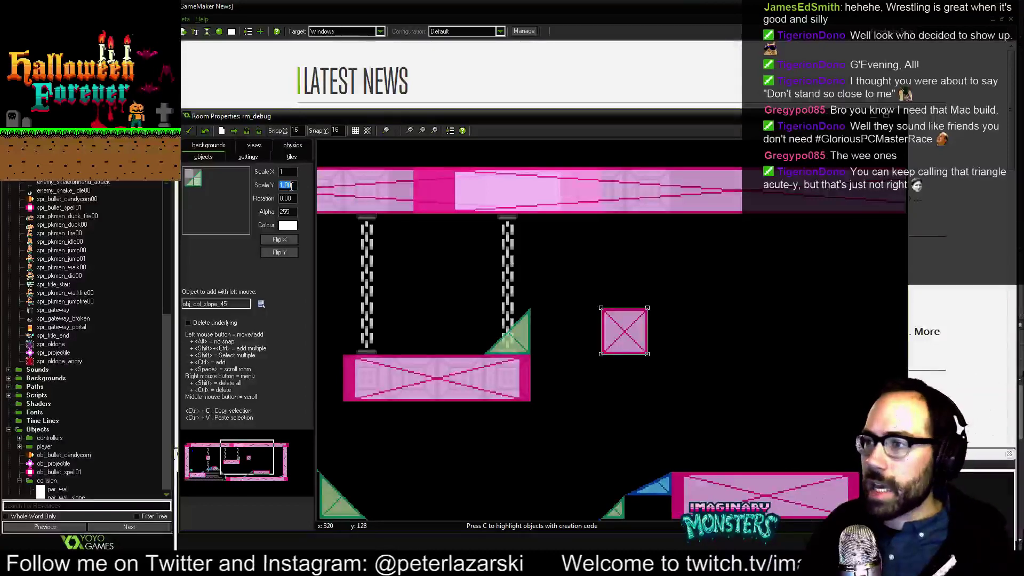
type("30")
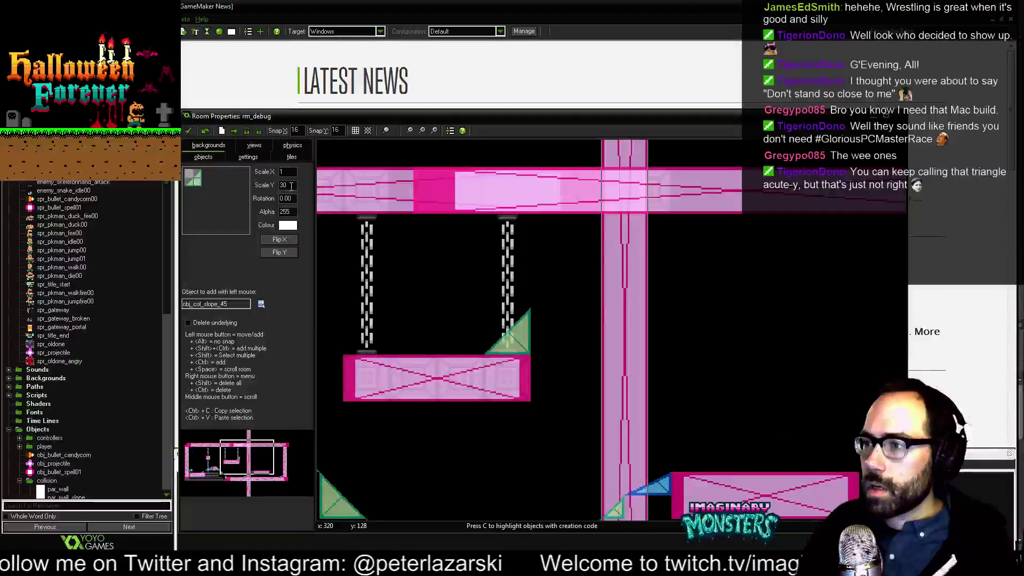
type("4")
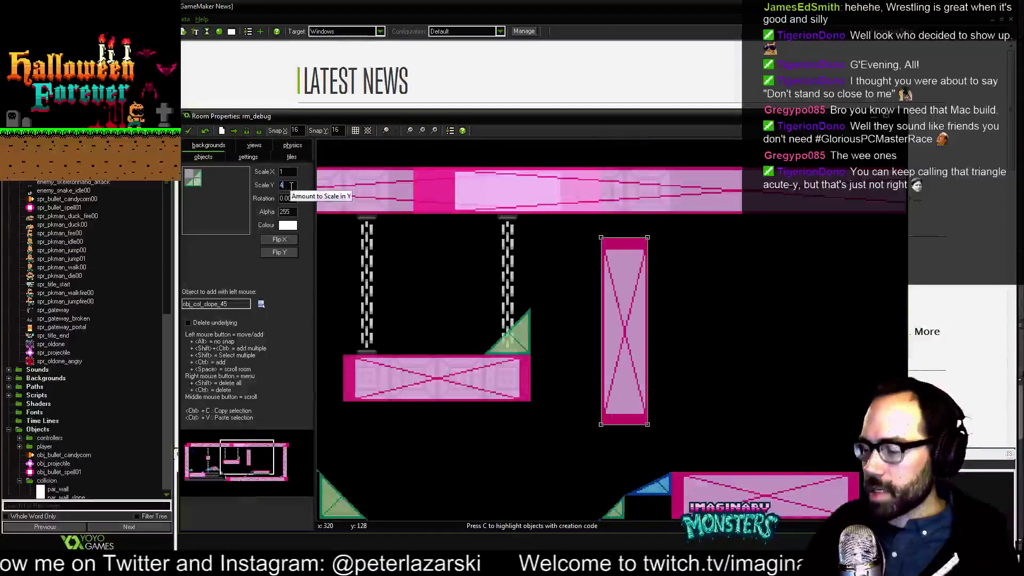
left_click(588, 259)
left_click_drag(590, 257, 547, 224)
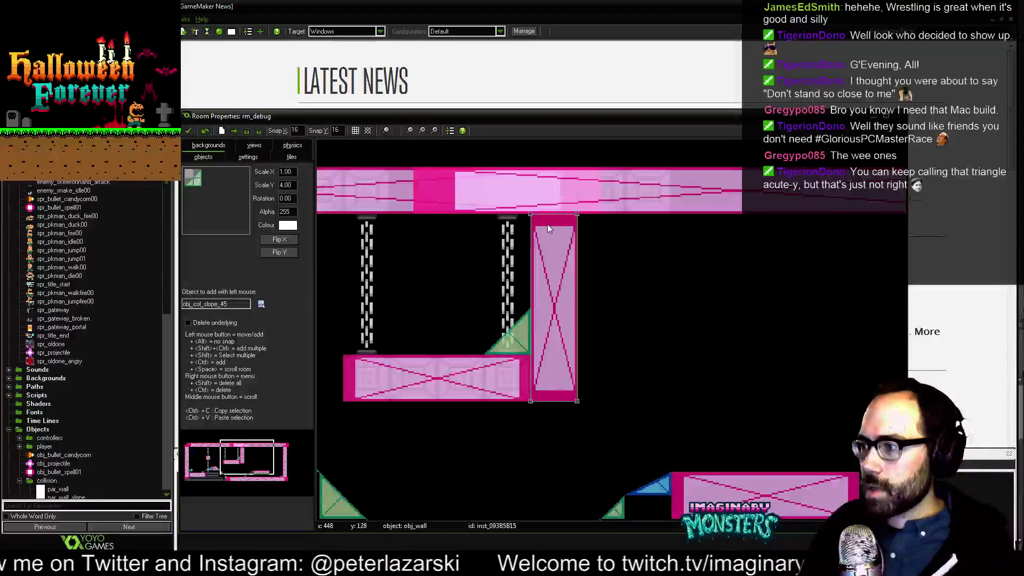
Paint background0 stone tiles over the new vertical wall and along the floating platform above the floor.
left_click(290, 157)
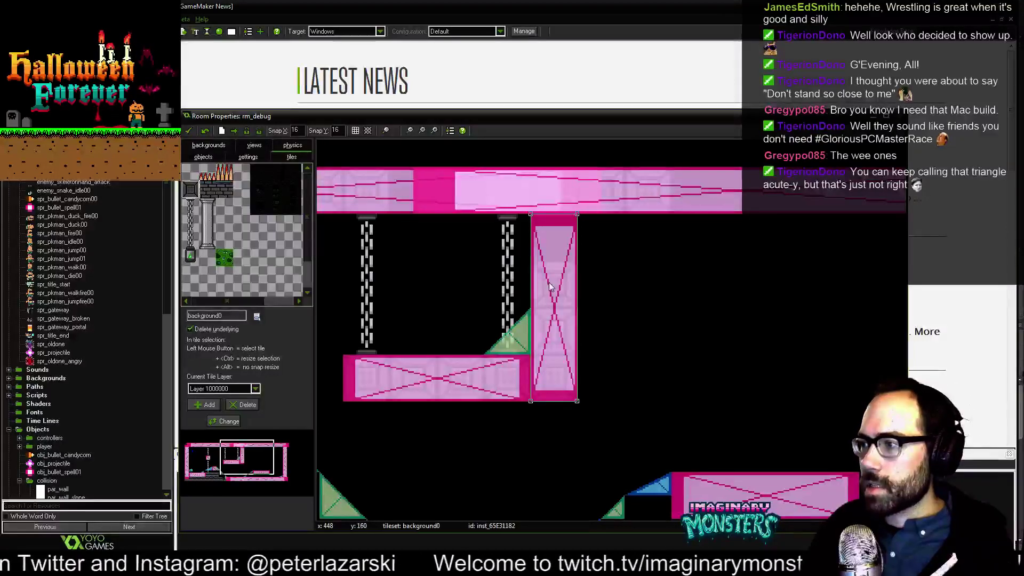
middle_click_drag(691, 344, 524, 224)
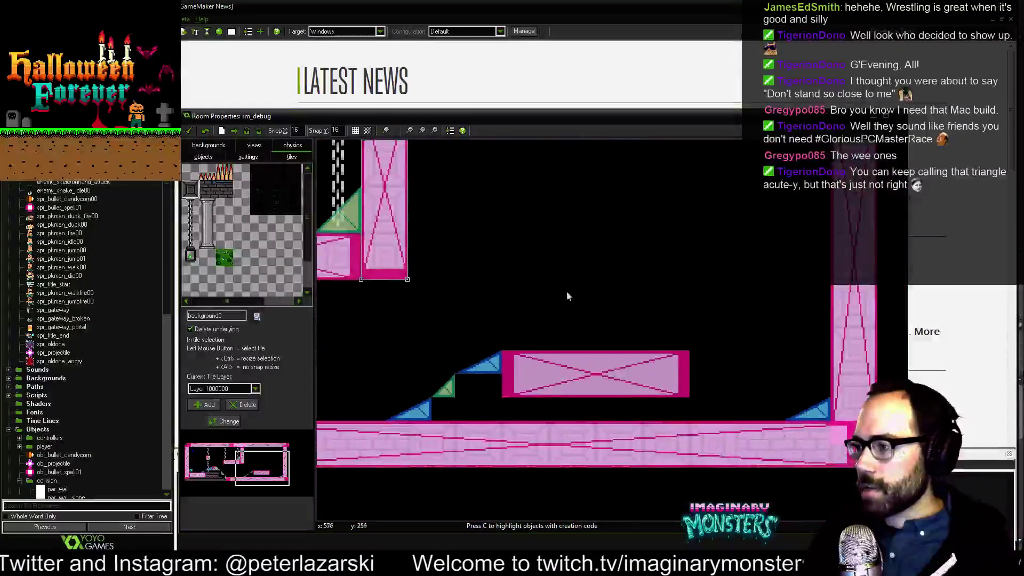
left_click(661, 367)
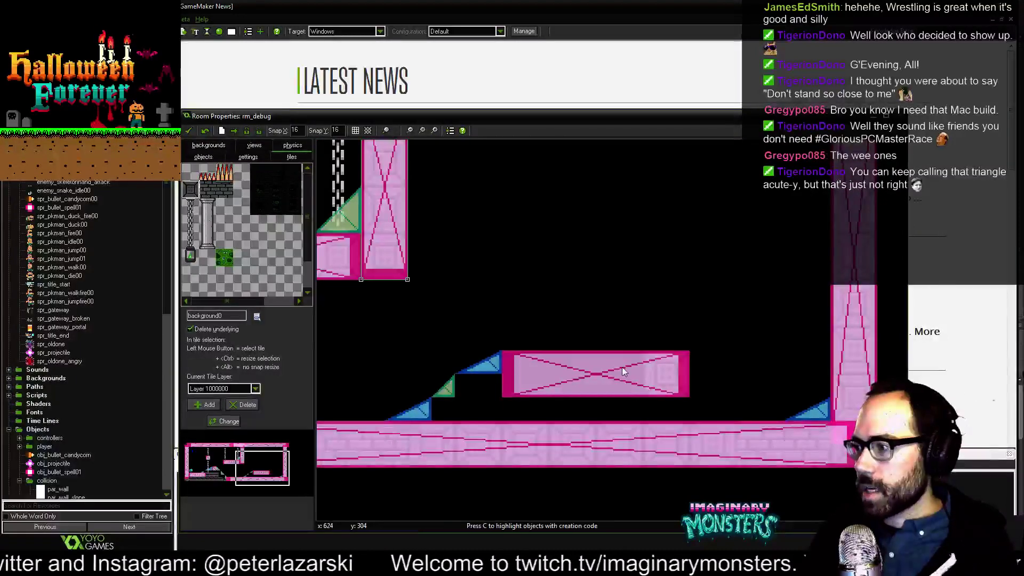
left_click_drag(627, 367, 566, 371)
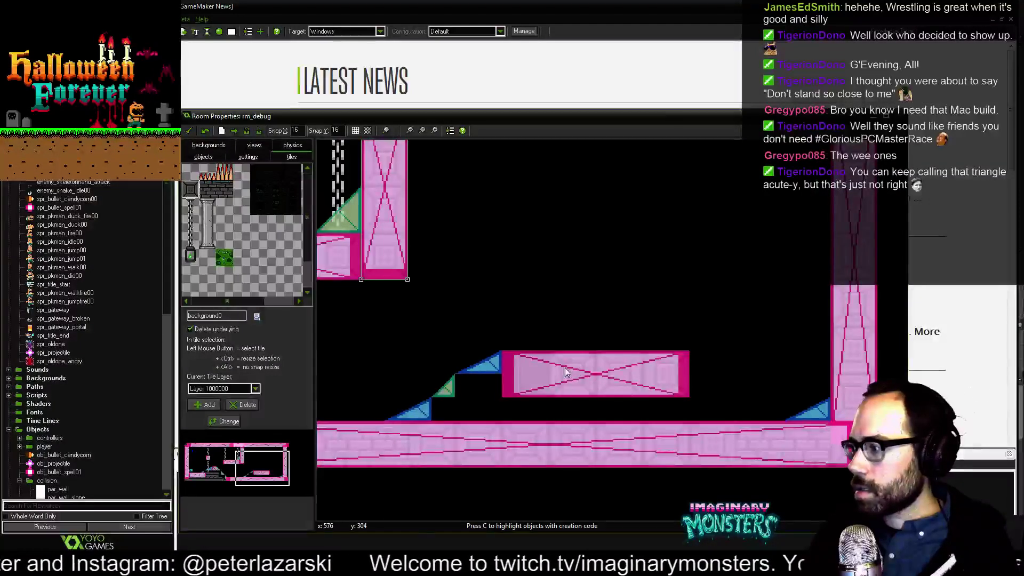
left_click(512, 367)
Switch back from tiles to objects and choose obj_col_slope_45 as the object to add.
middle_click_drag(617, 364, 493, 343)
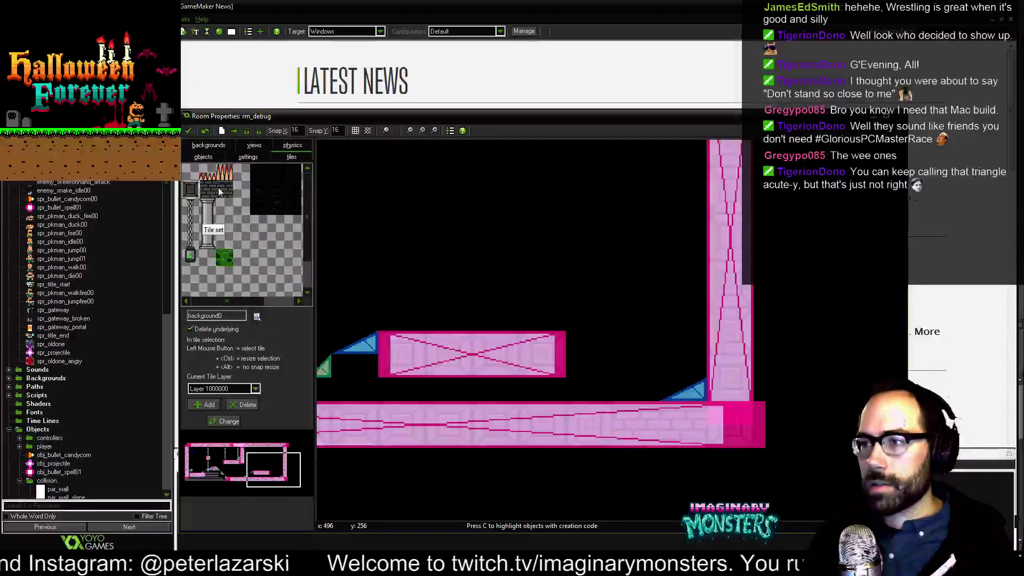
left_click(257, 316)
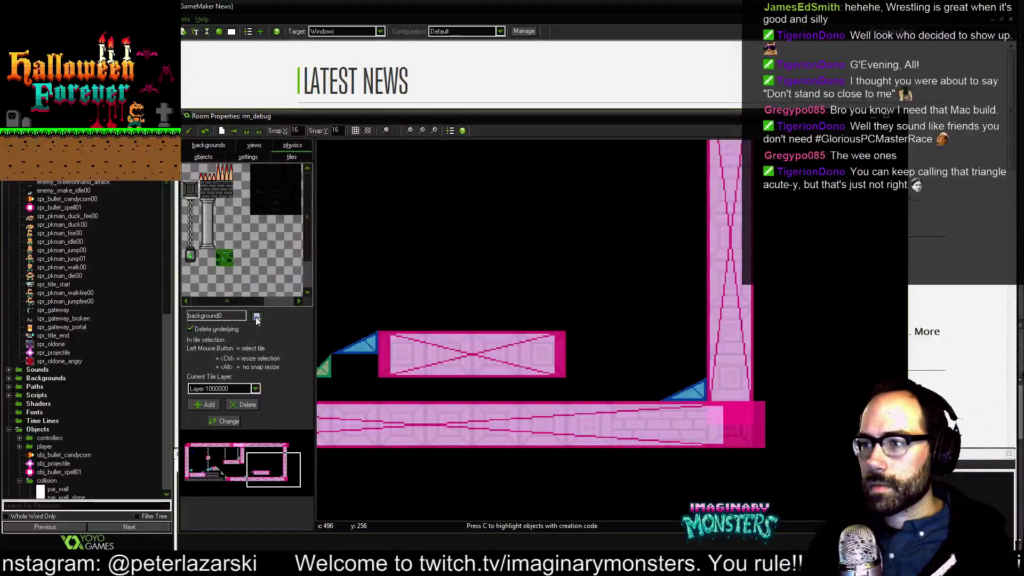
left_click(218, 160)
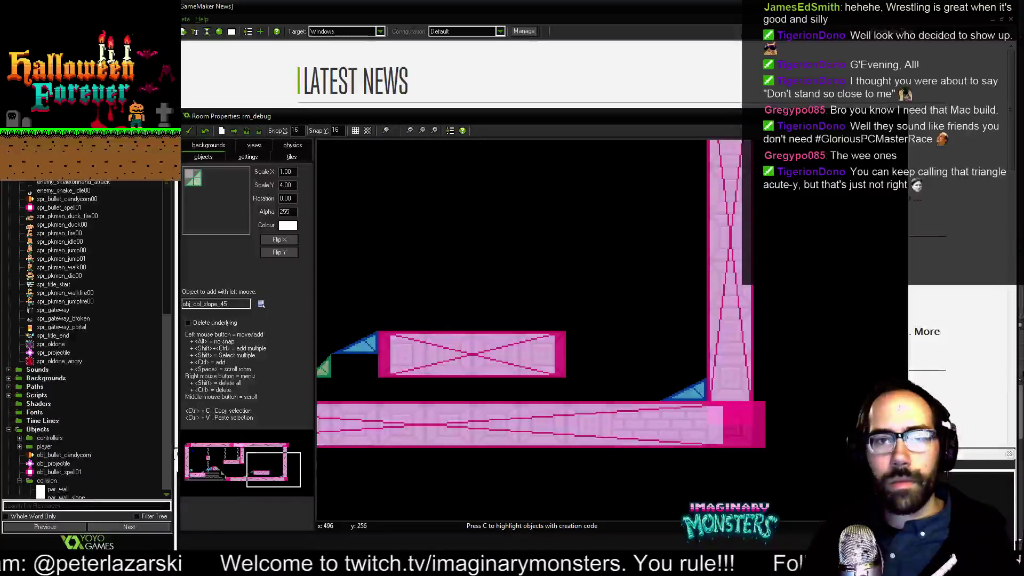
left_click(263, 303)
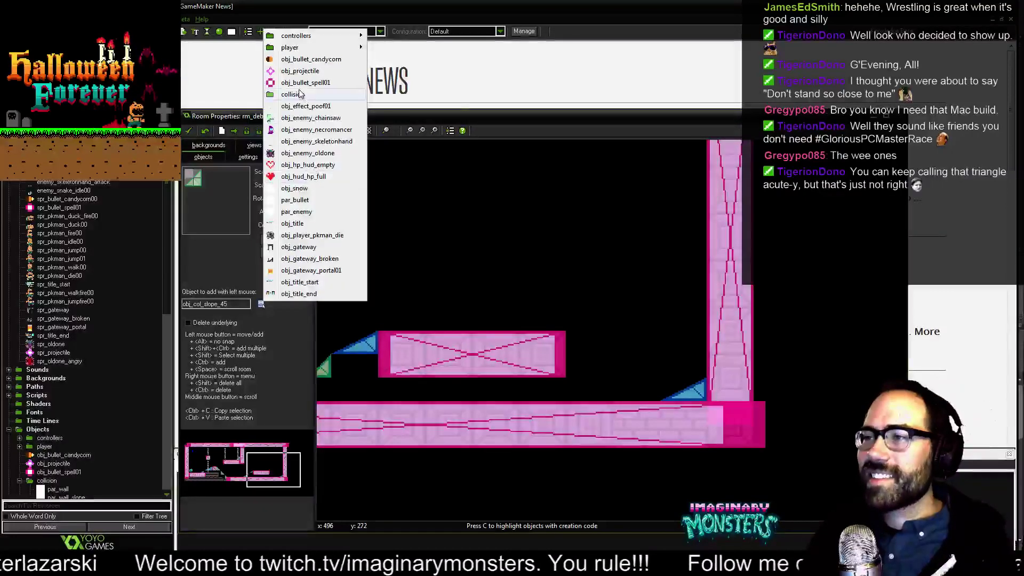
mouse_move(300, 94)
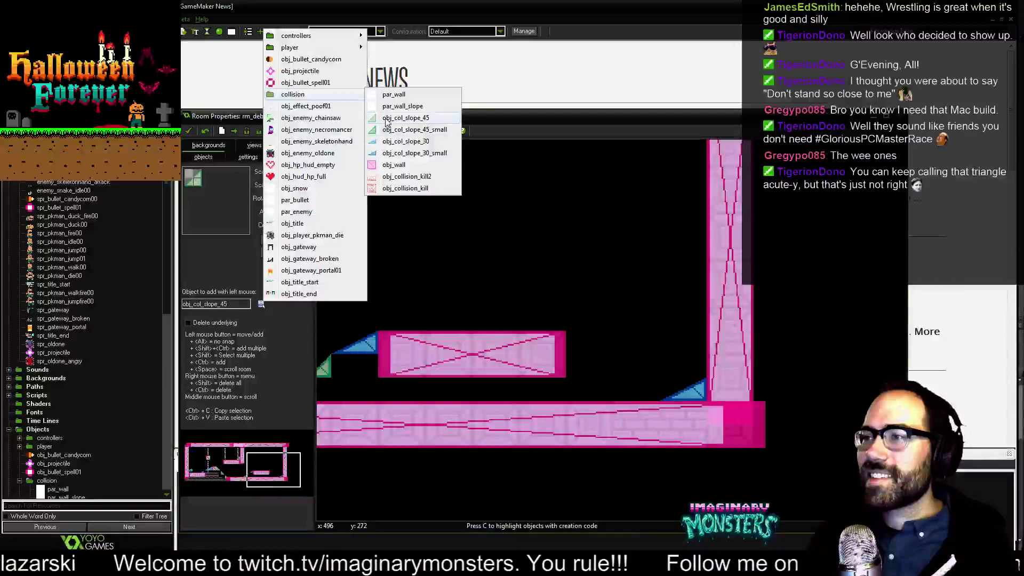
left_click(406, 118)
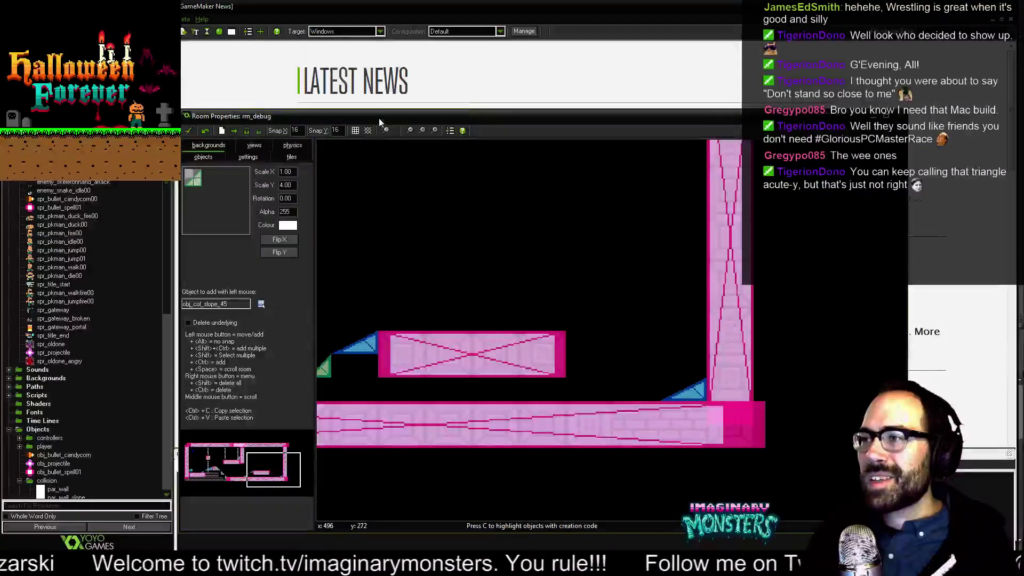
left_click(573, 288)
left_click_drag(605, 331, 599, 378)
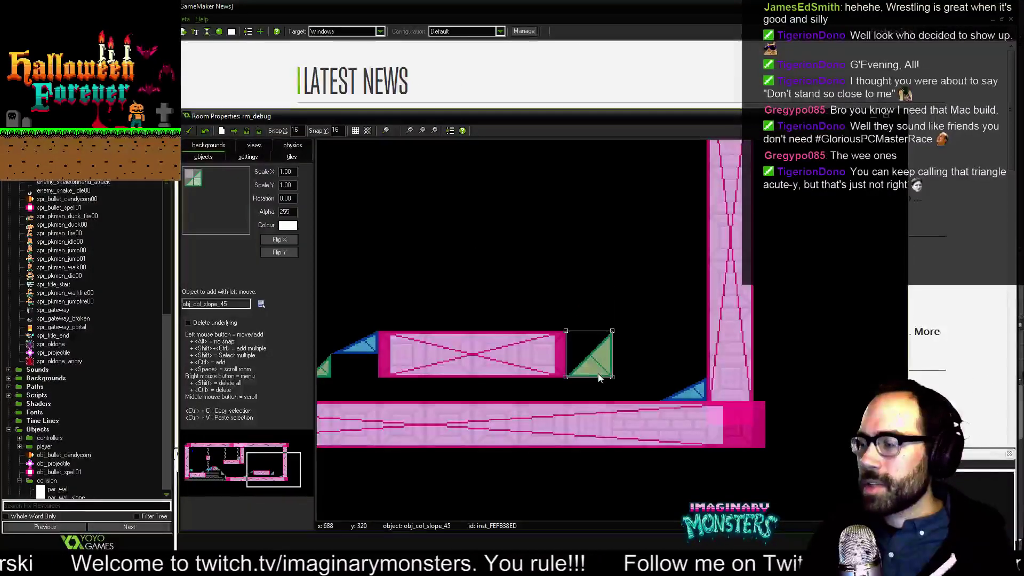
key("Delete")
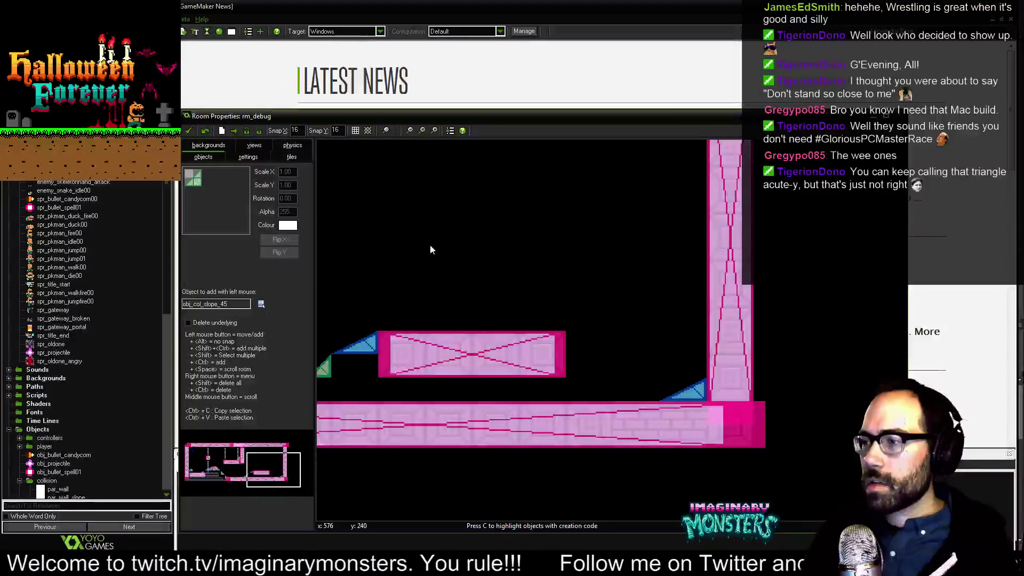
Place an obj_col_slope_45, flip it horizontally and fit it on the floor against the floating platform's far end.
left_click(409, 256)
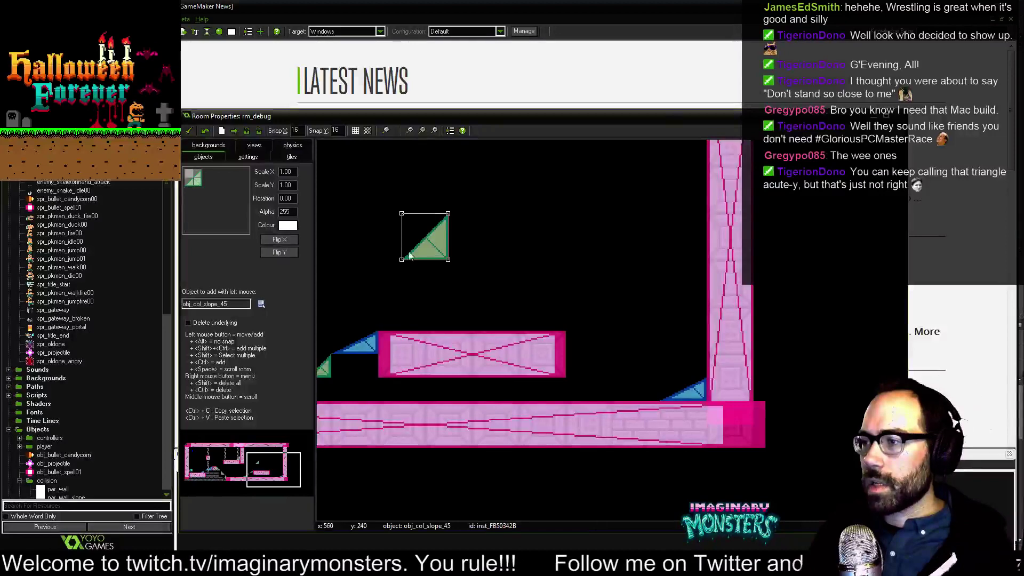
left_click(280, 239)
left_click_drag(436, 228, 600, 371)
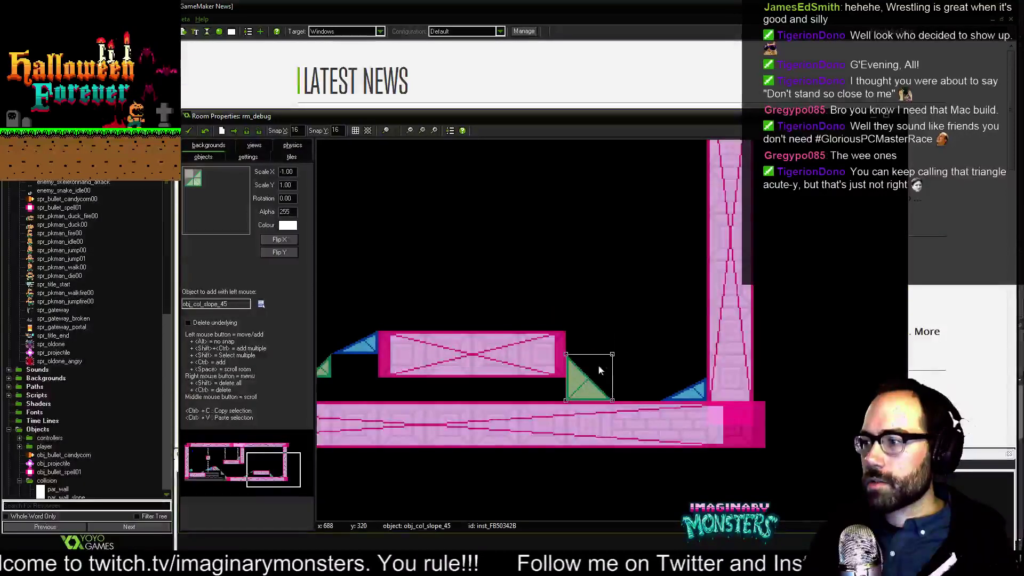
middle_click_drag(599, 370, 675, 386)
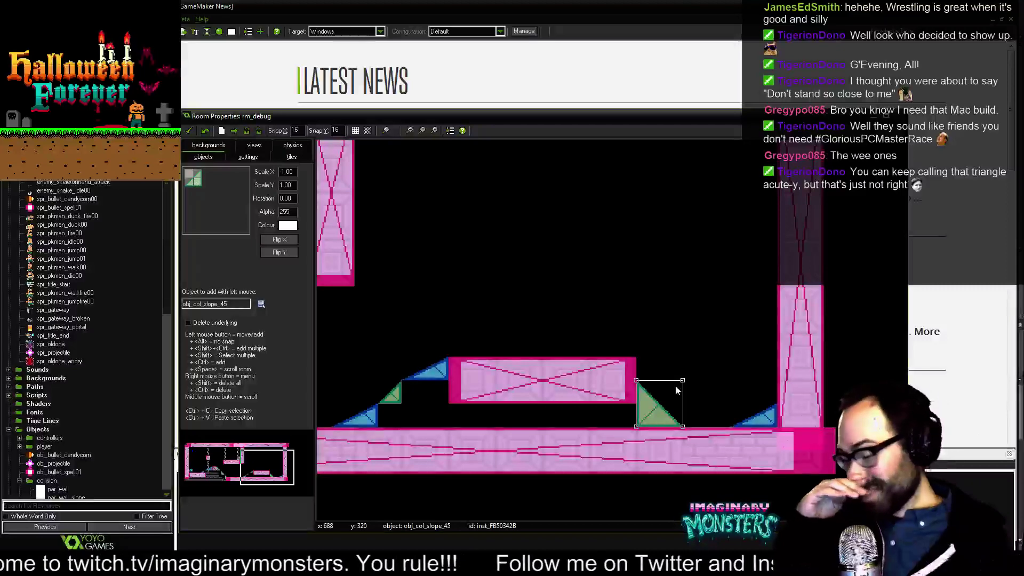
scroll(647, 350, "down", 3)
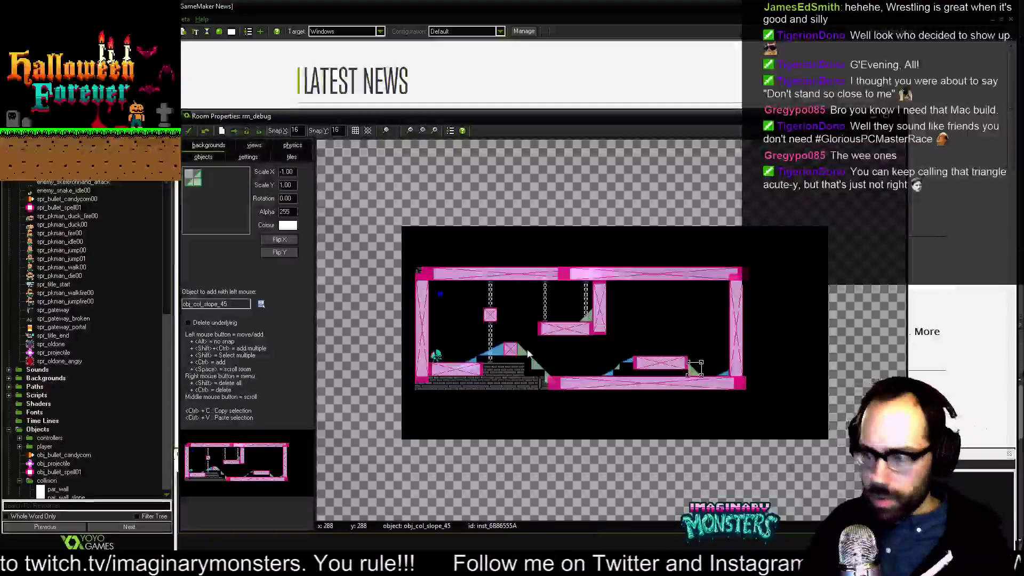
scroll(630, 344, "up", 4)
scroll(650, 346, "down", 2)
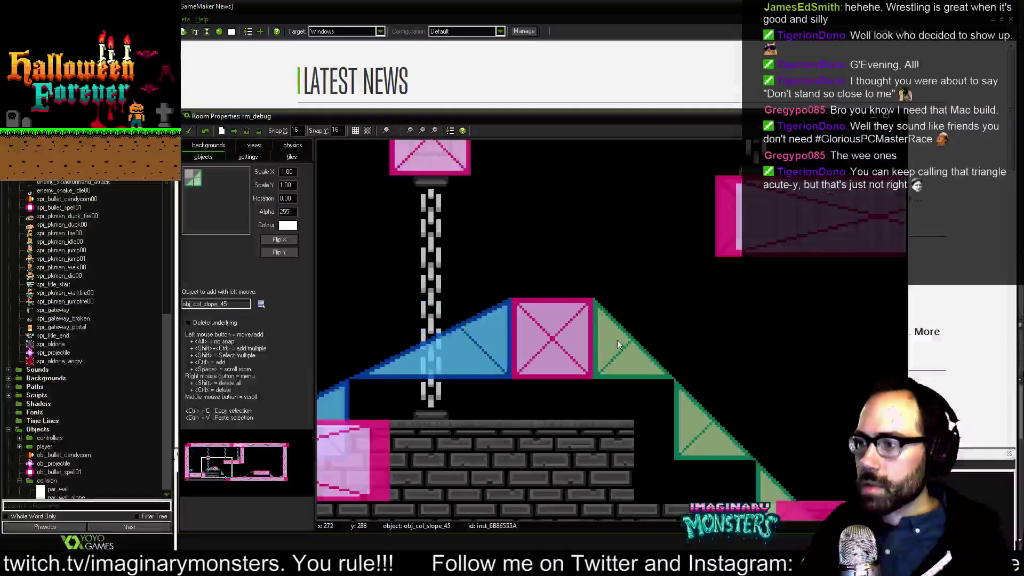
left_click(291, 157)
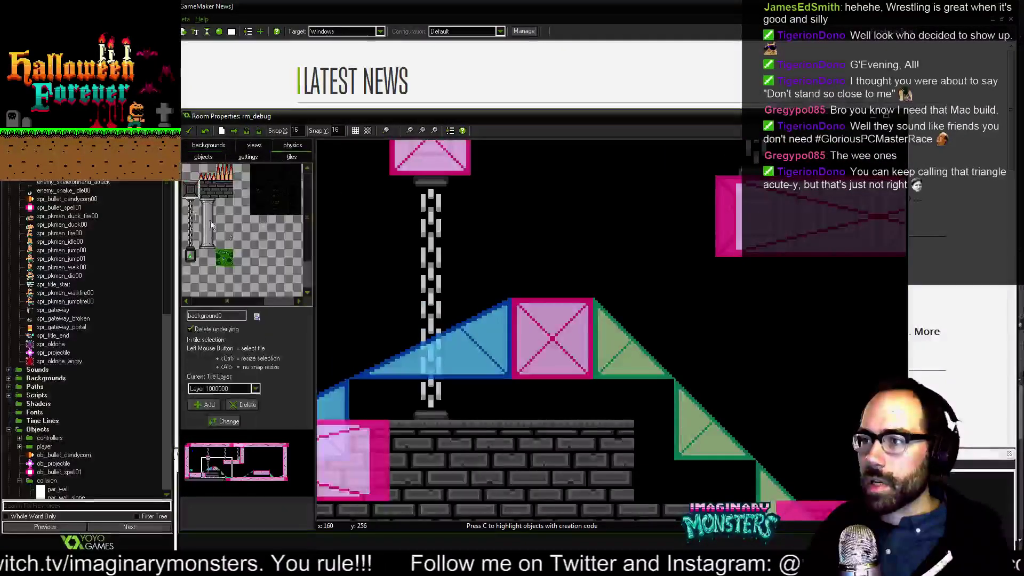
left_click(190, 189)
left_click(541, 249)
right_click(541, 250)
scroll(546, 314, "down", 3)
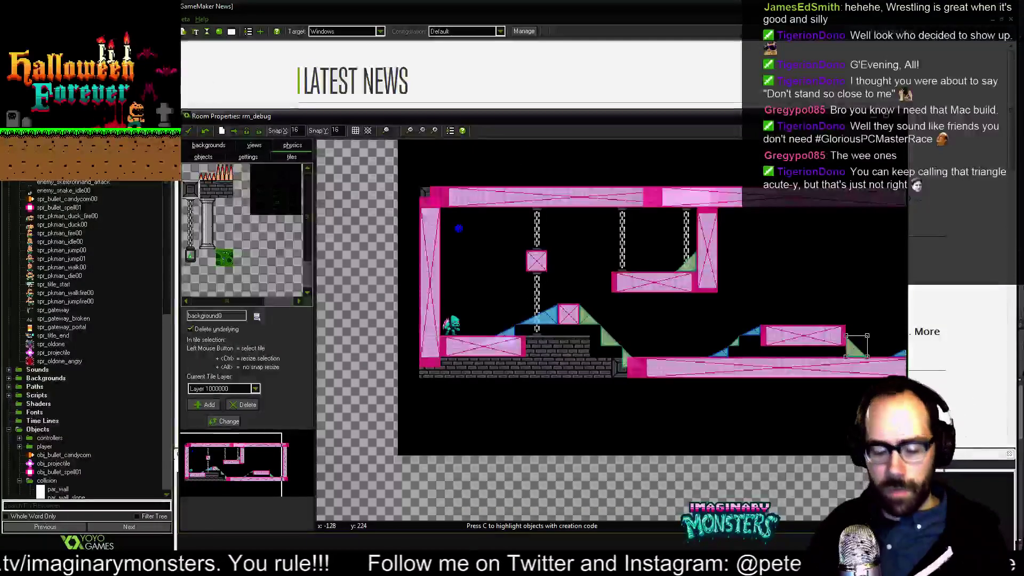
Run the game and maximize its window.
left_click_drag(539, 120, 559, 98)
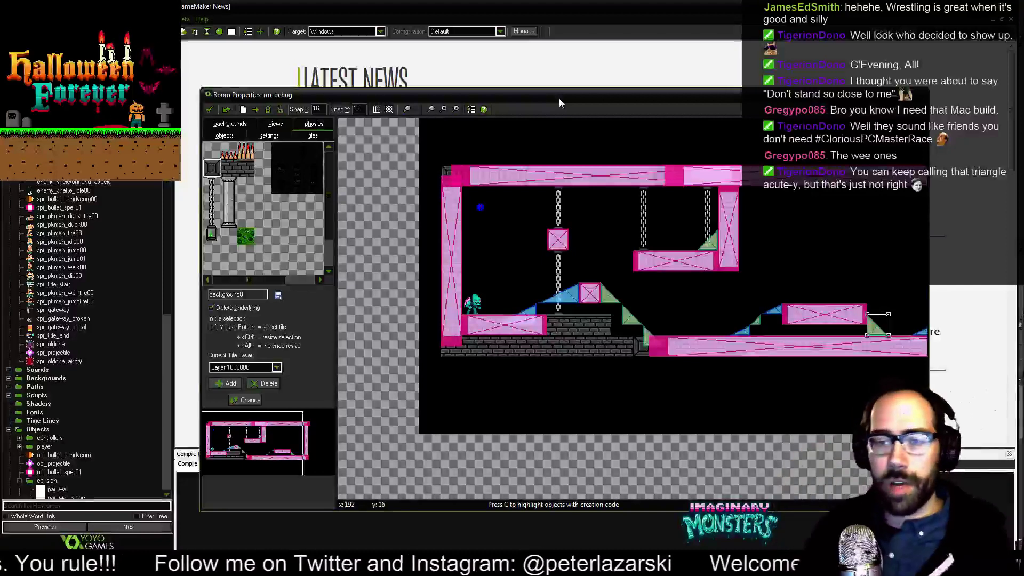
left_click_drag(586, 95, 610, 73)
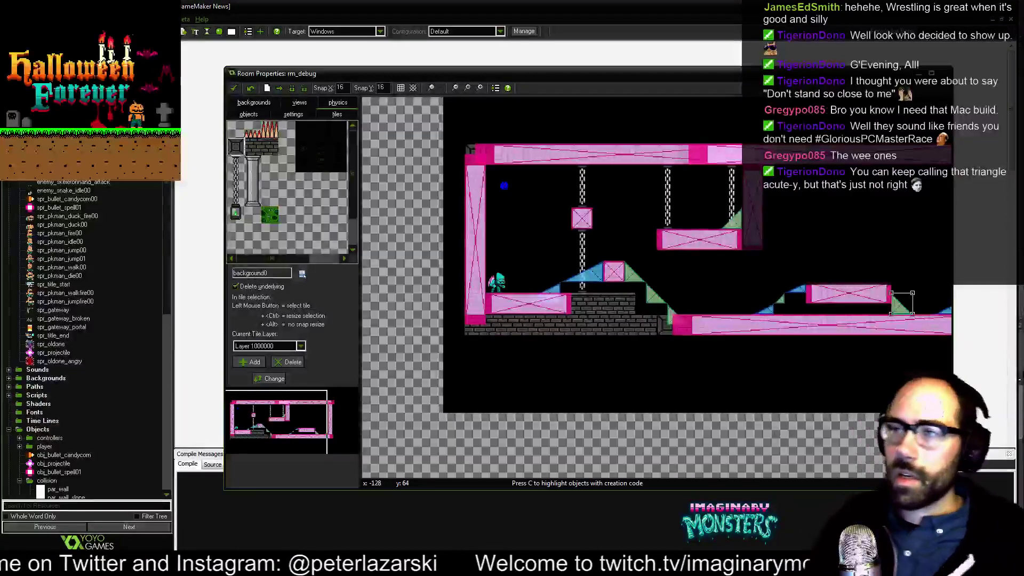
key("F5")
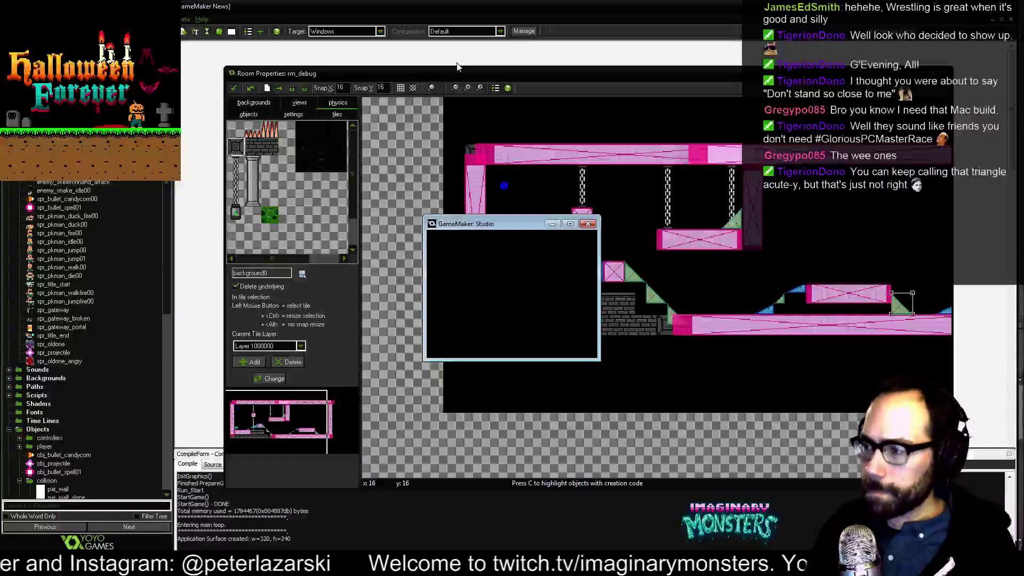
left_click(570, 224)
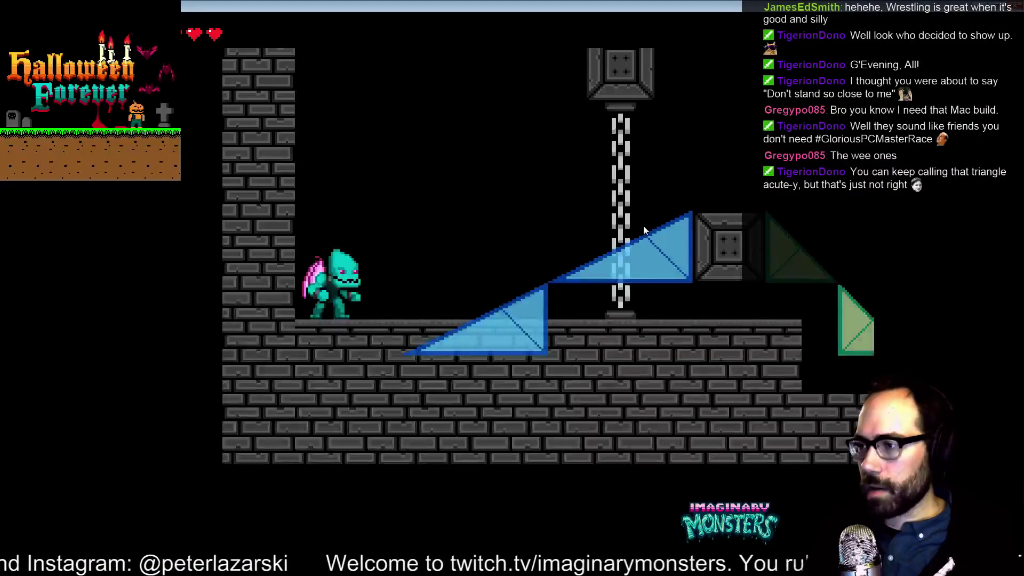
Walk the player character back and forth at the foot of the 30-degree slope to test its collision.
key("Right")
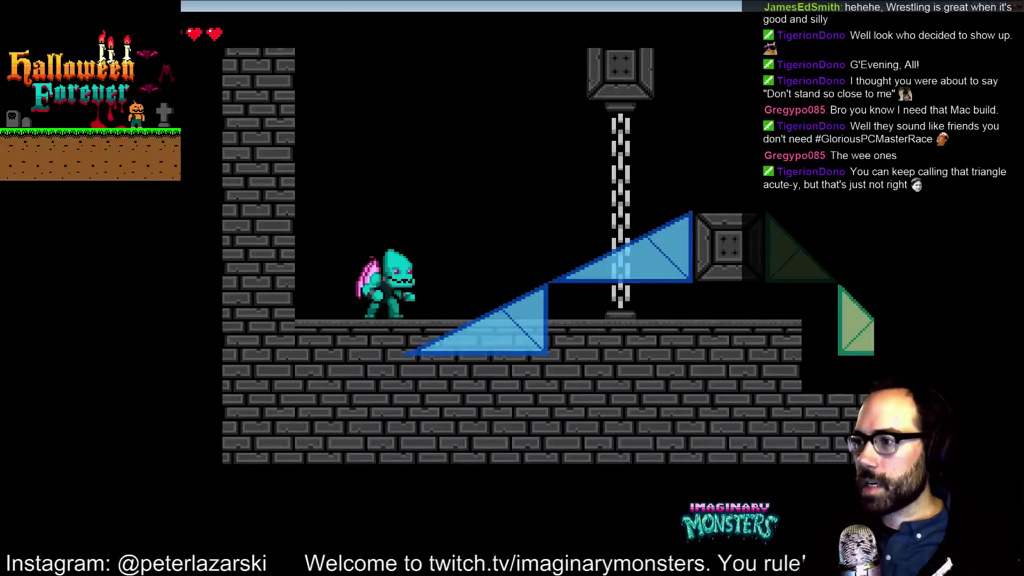
key("Left")
key("Left")
key("Right")
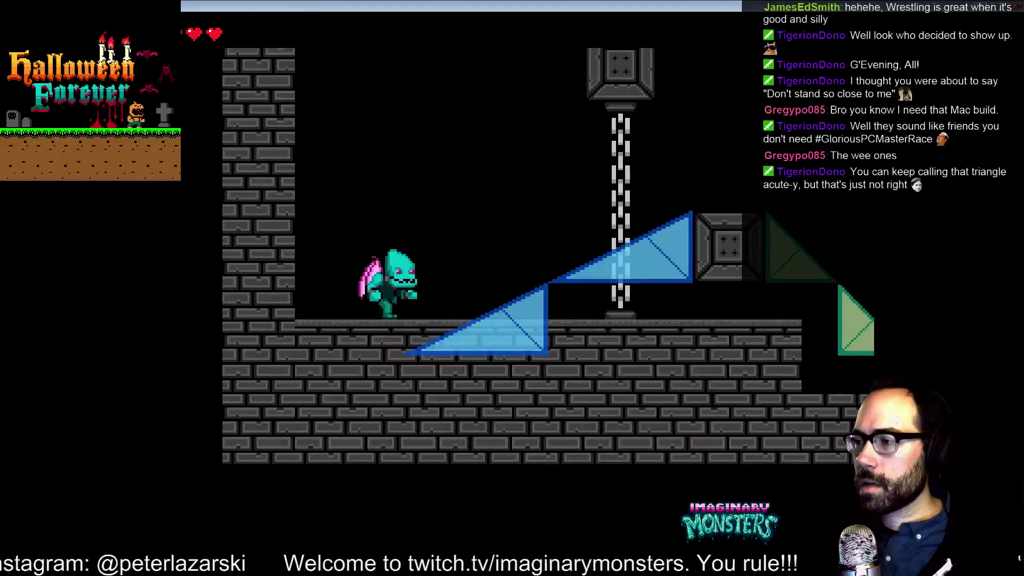
key("Left")
key("Right")
key("Left")
key("Right")
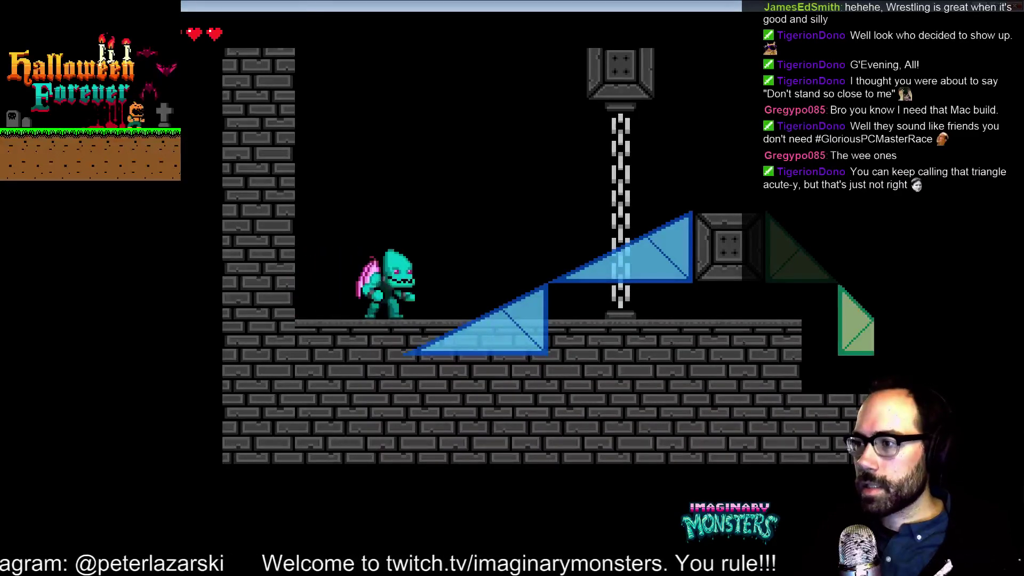
key("Left")
key("Right")
Take the character up the 30-degree slopes and jump across to the hanging platform to test its 45-degree slope.
key("space")
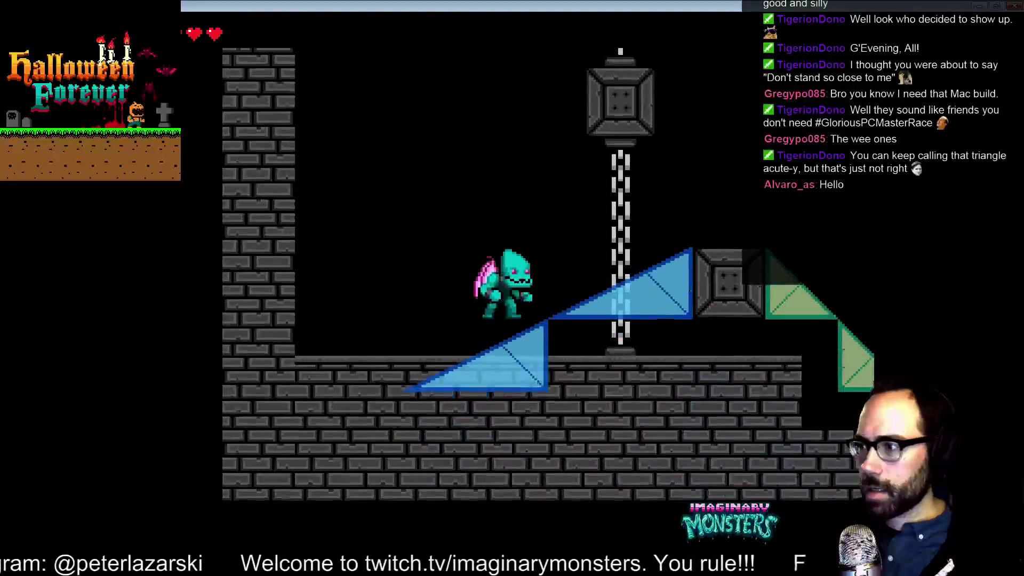
key("Left")
key("Right")
key("space")
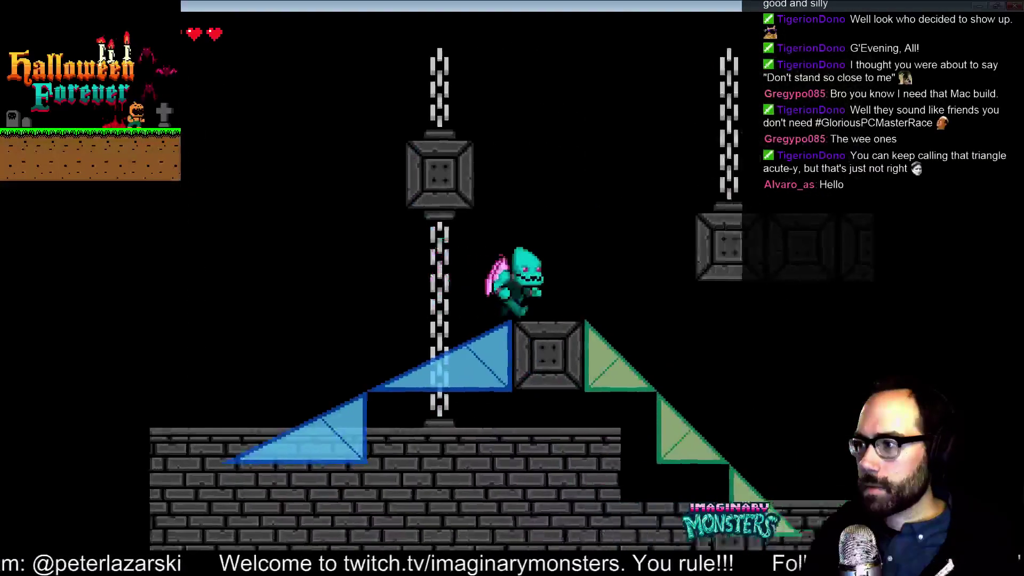
key("space")
key("Left")
key("Right")
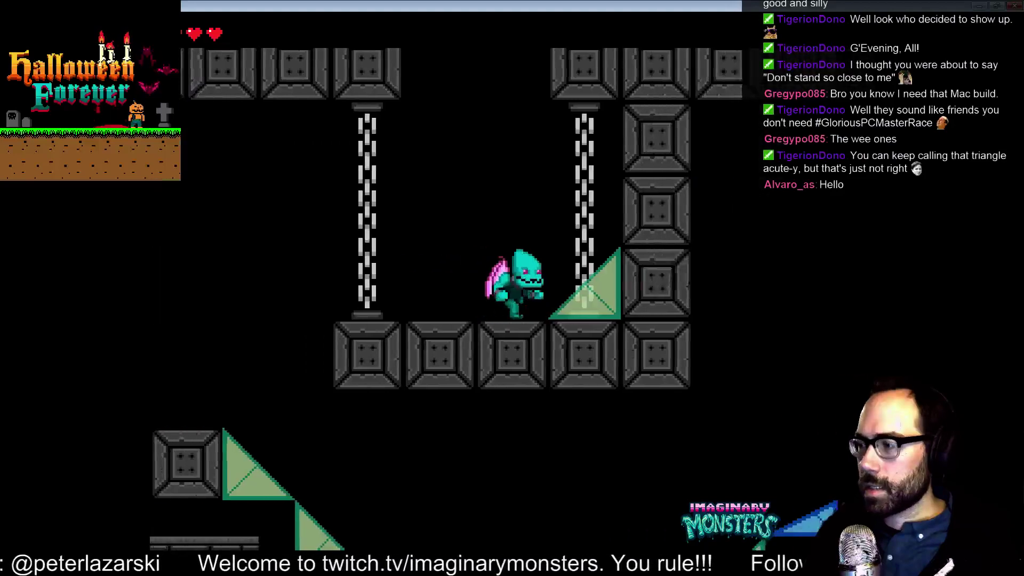
key("space")
Return to the 30-degree slopes, test walking and repeated jumping on them, and quit the game.
key("Left")
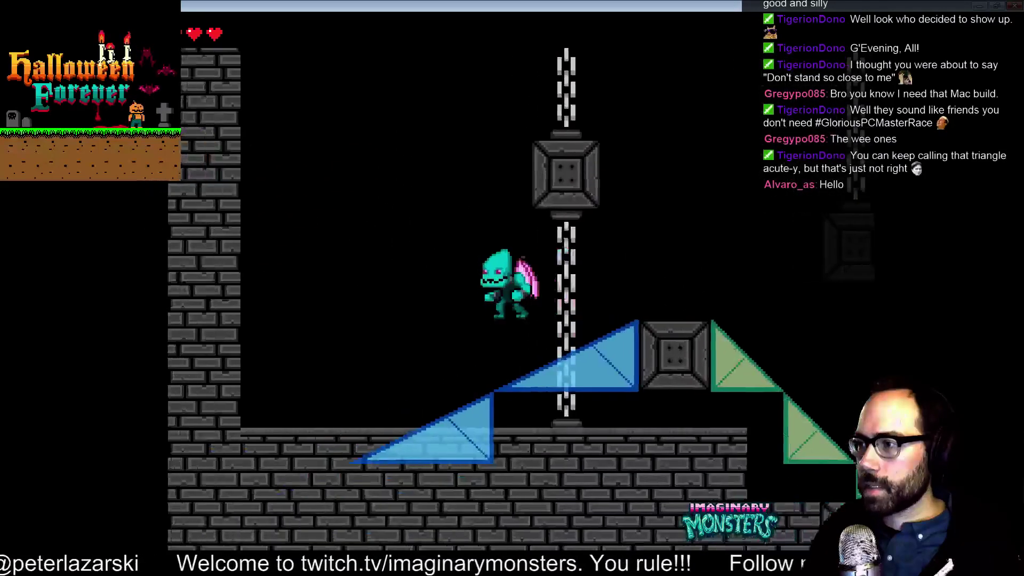
key("Right")
key("space")
key("space")
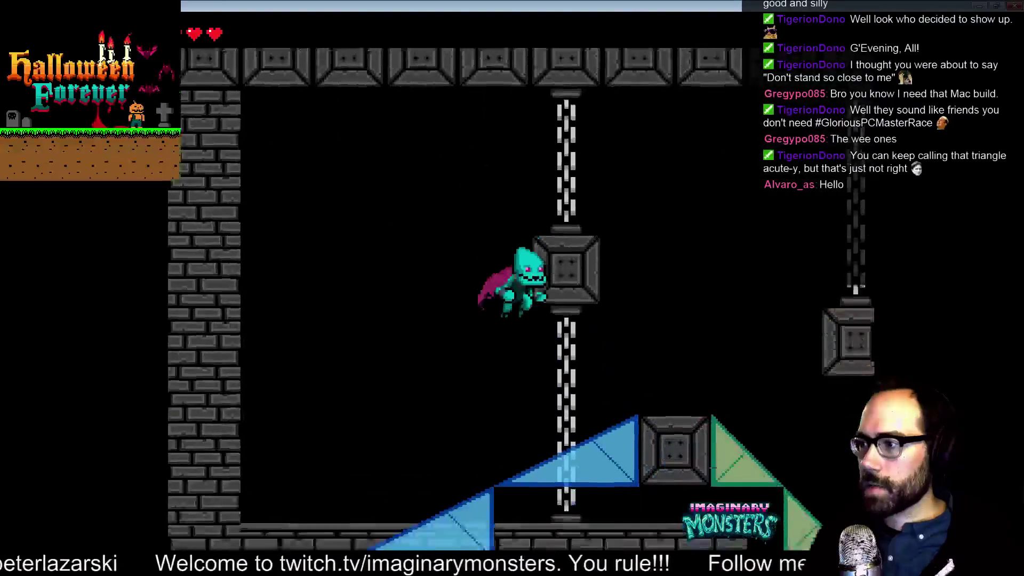
key("Right")
key("Left")
key("Right")
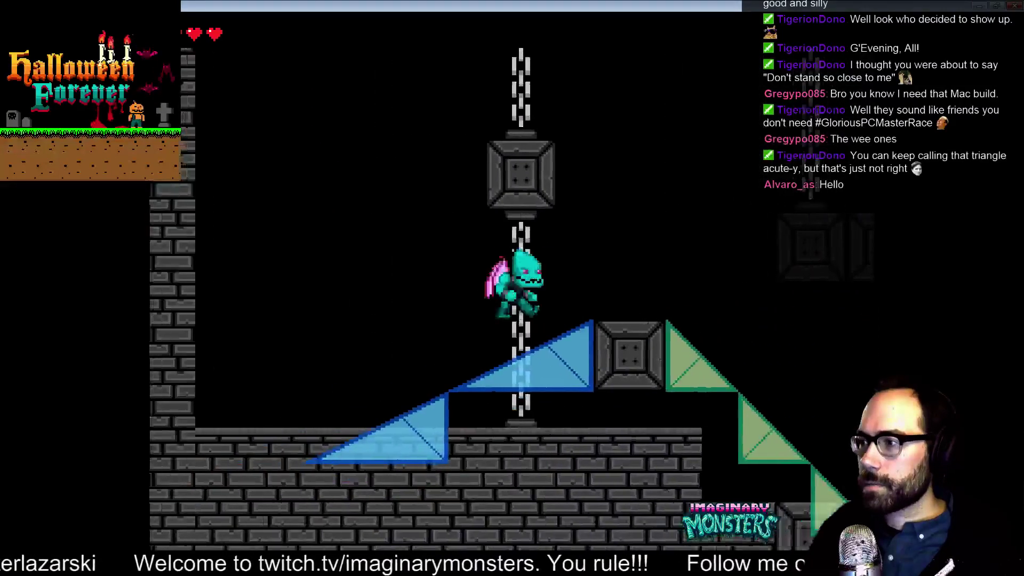
key("Left")
key("space")
key("Right")
key("space")
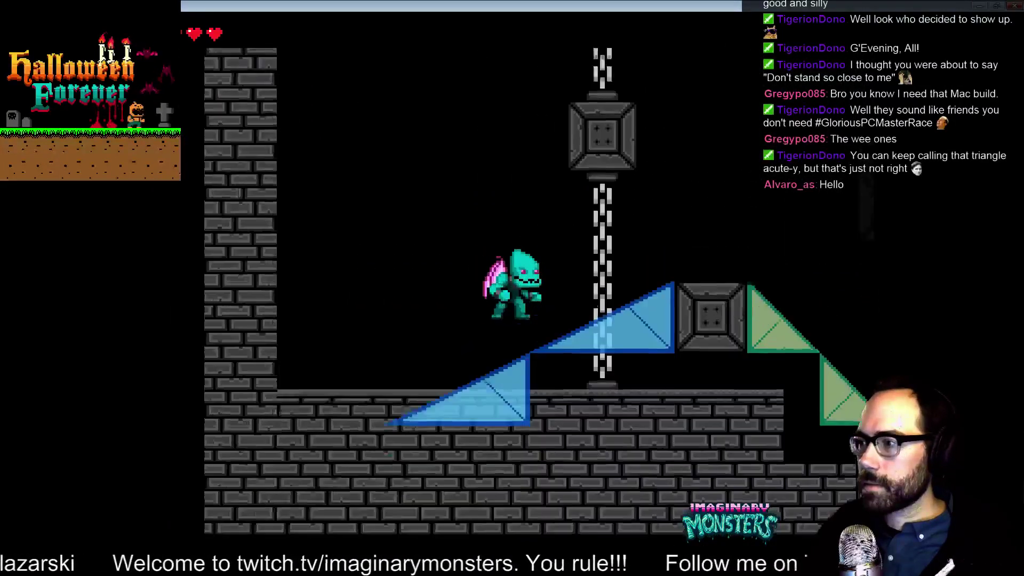
key("Right")
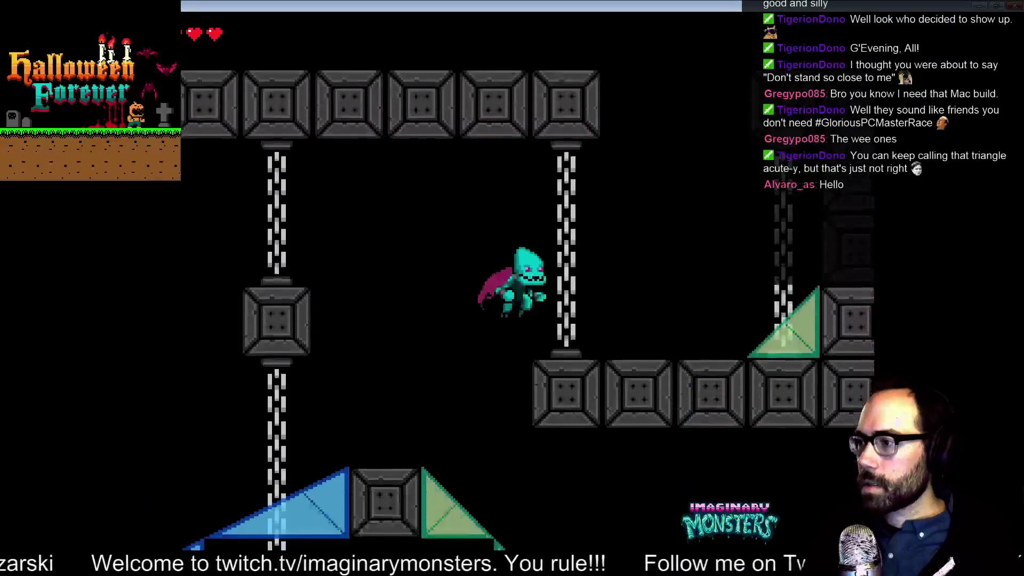
key("Escape")
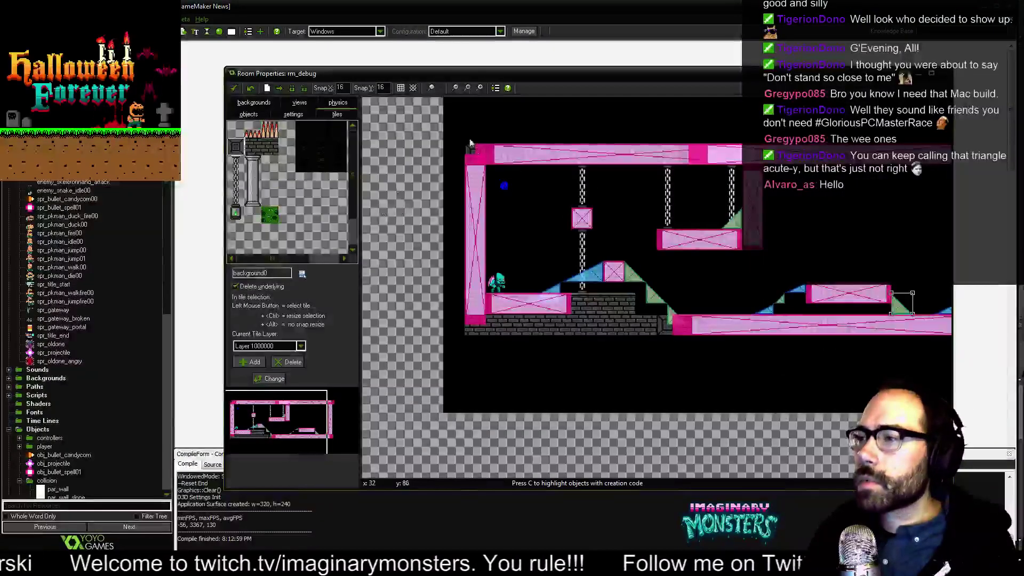
Collapse the collision object group and expand the player group in the resource tree.
mouse_move(429, 78)
left_mouse_down()
mouse_move(429, 67)
mouse_move(433, 82)
left_mouse_up()
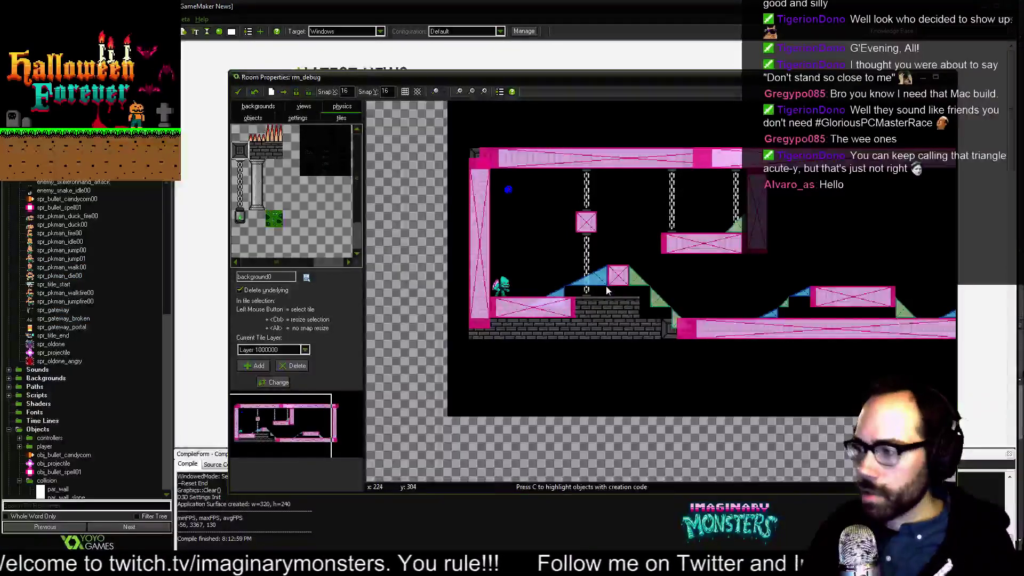
scroll(625, 286, "up", 2)
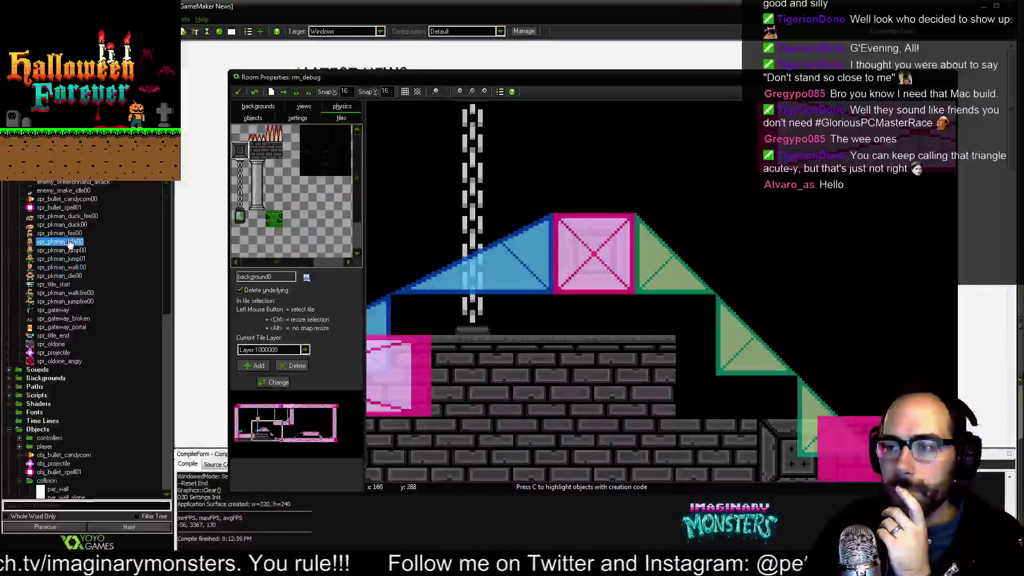
scroll(70, 243, "down", 11)
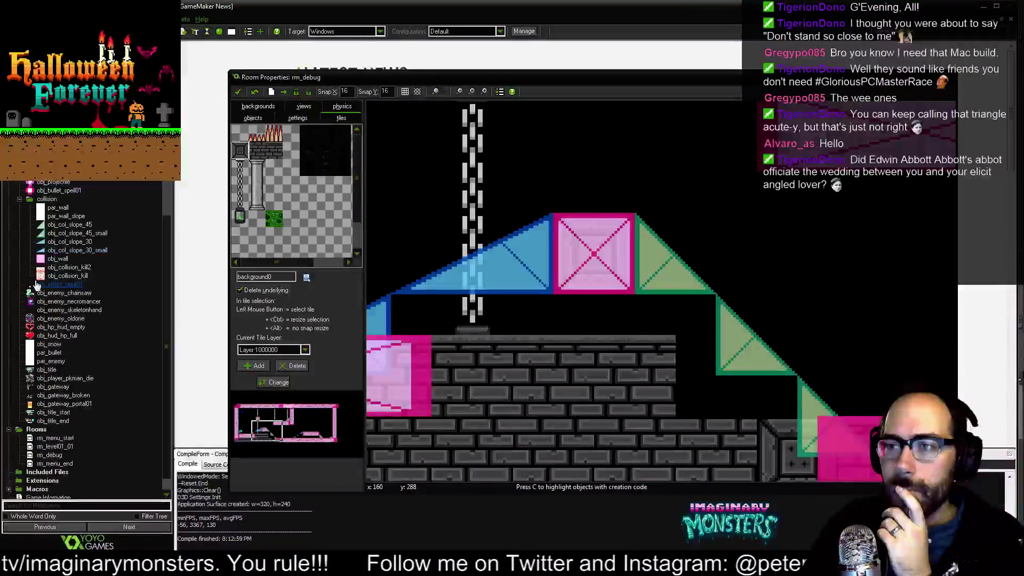
left_click(20, 199)
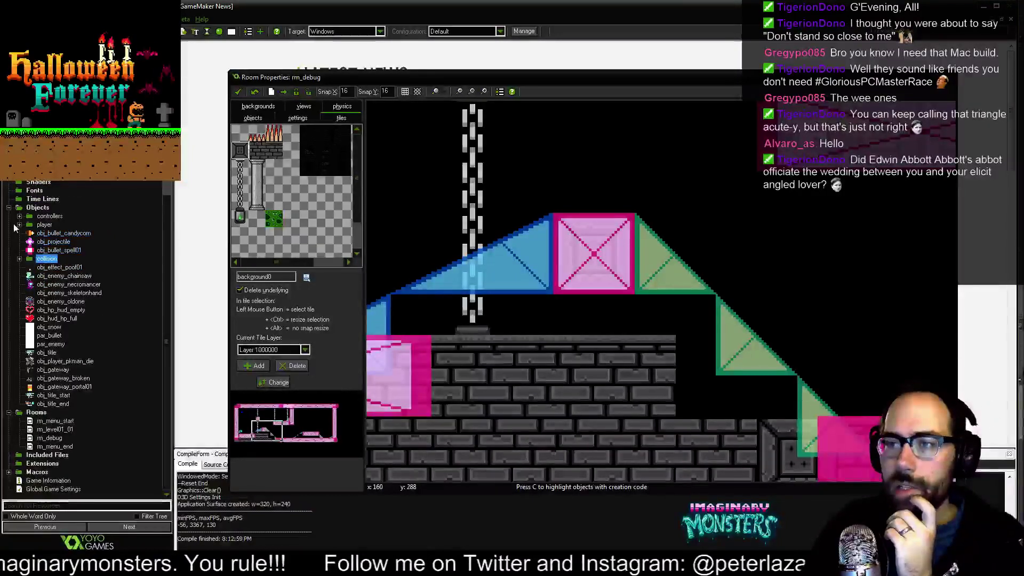
left_click(19, 225)
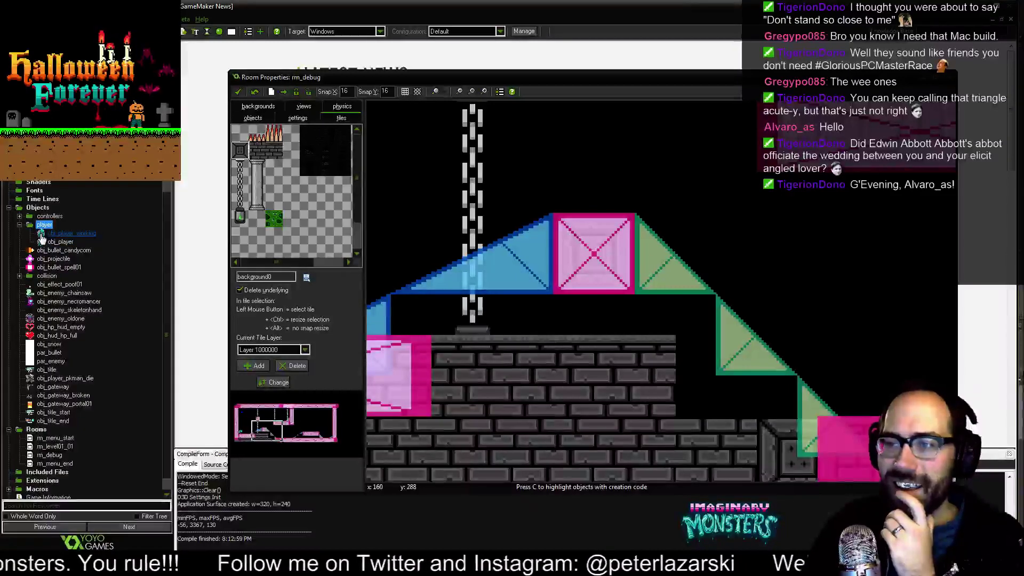
Open the Step event code of obj_player_working and enlarge the code window.
left_click(42, 235)
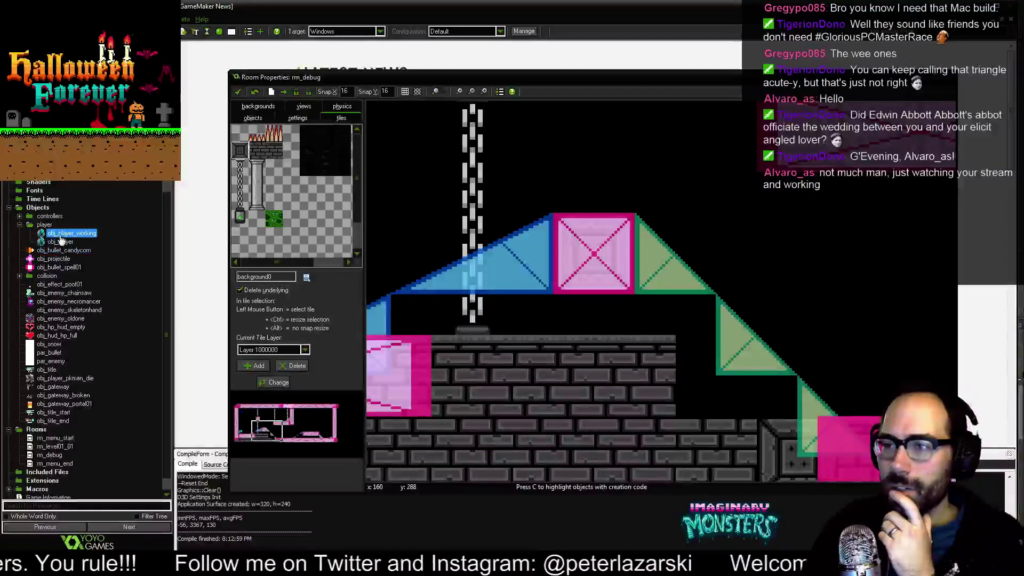
double_click(42, 236)
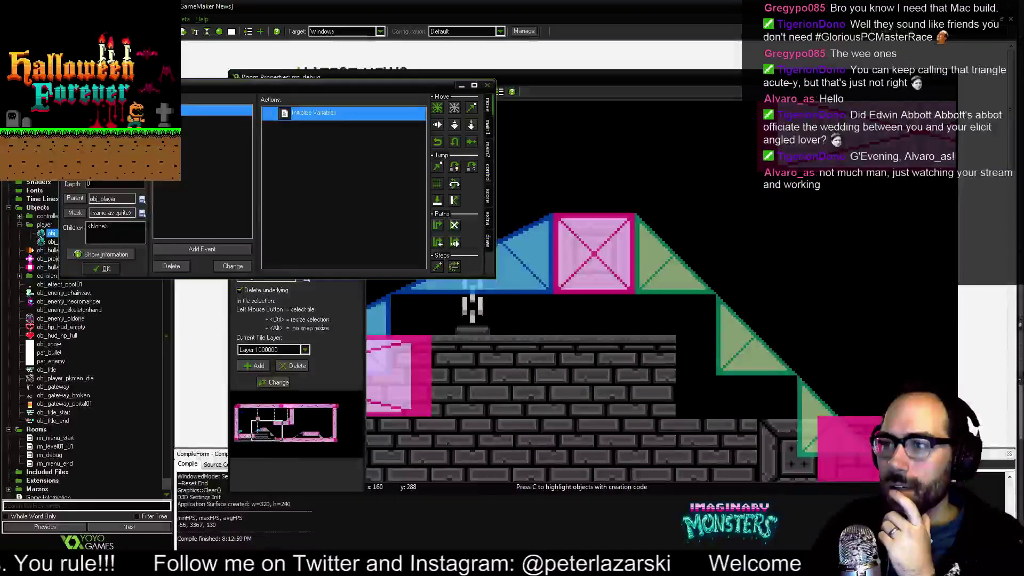
left_click(197, 121)
double_click(278, 113)
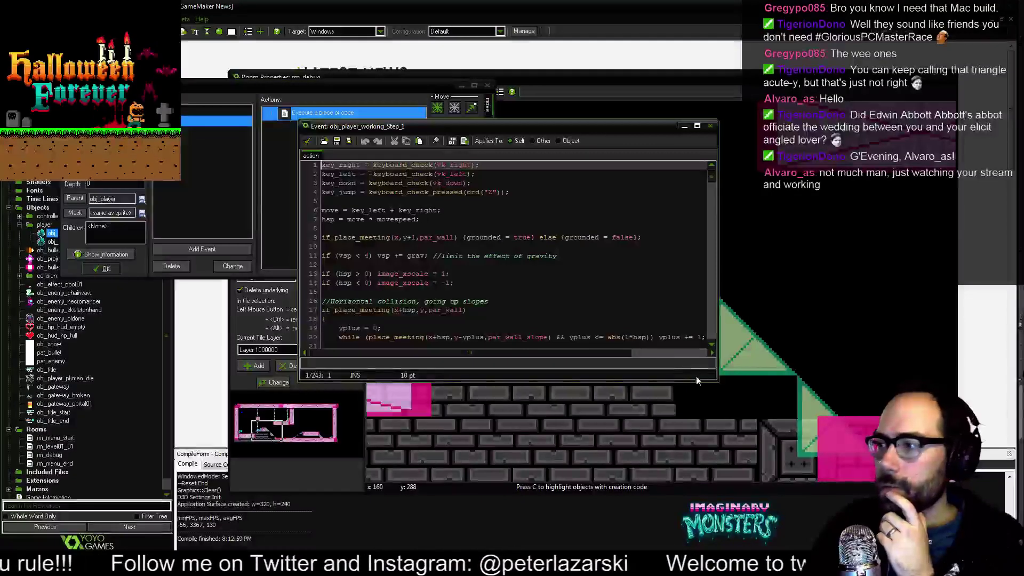
left_click_drag(717, 381, 951, 529)
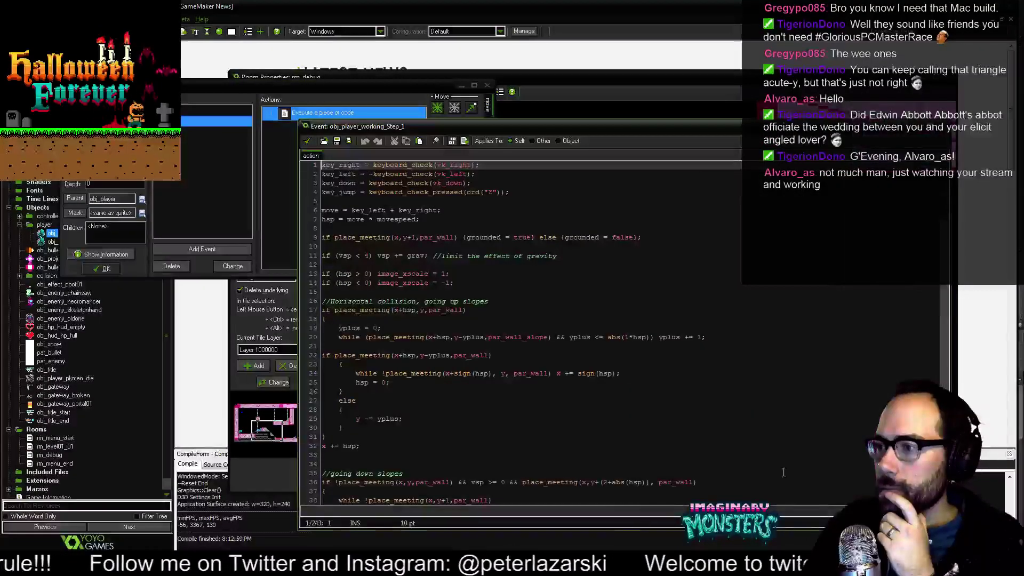
Examine the whole Step event code of obj_player_working, from the horizontal collision section through the commented-out slope handling, and return to its beginning.
left_click(506, 355)
scroll(545, 344, "down", 5)
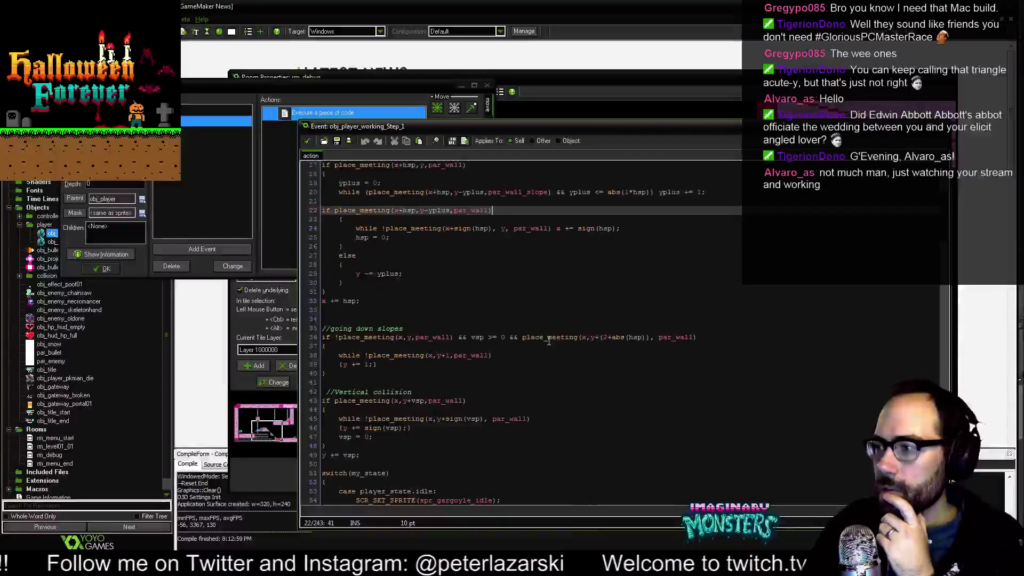
scroll(549, 341, "down", 7)
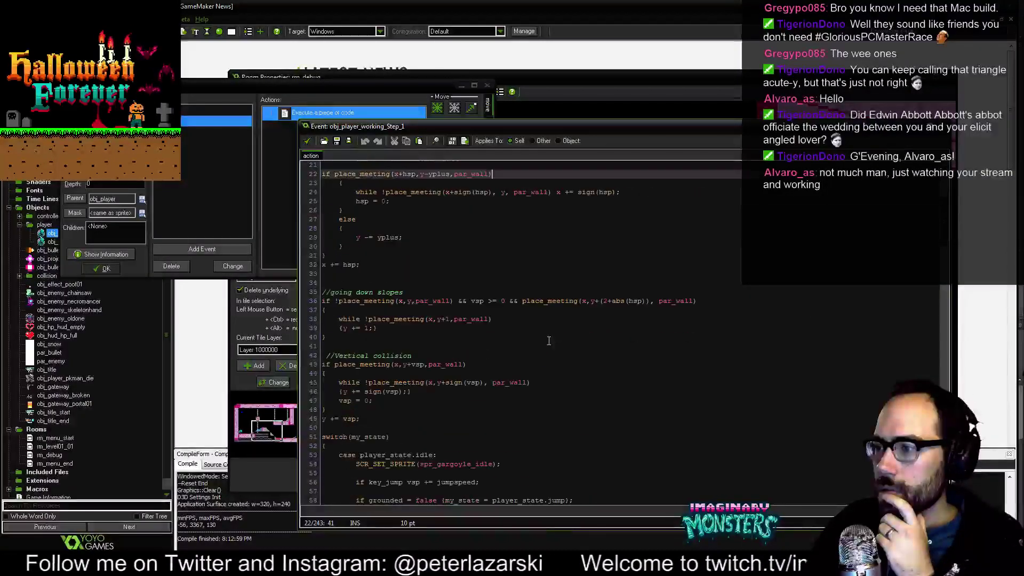
scroll(549, 341, "down", 20)
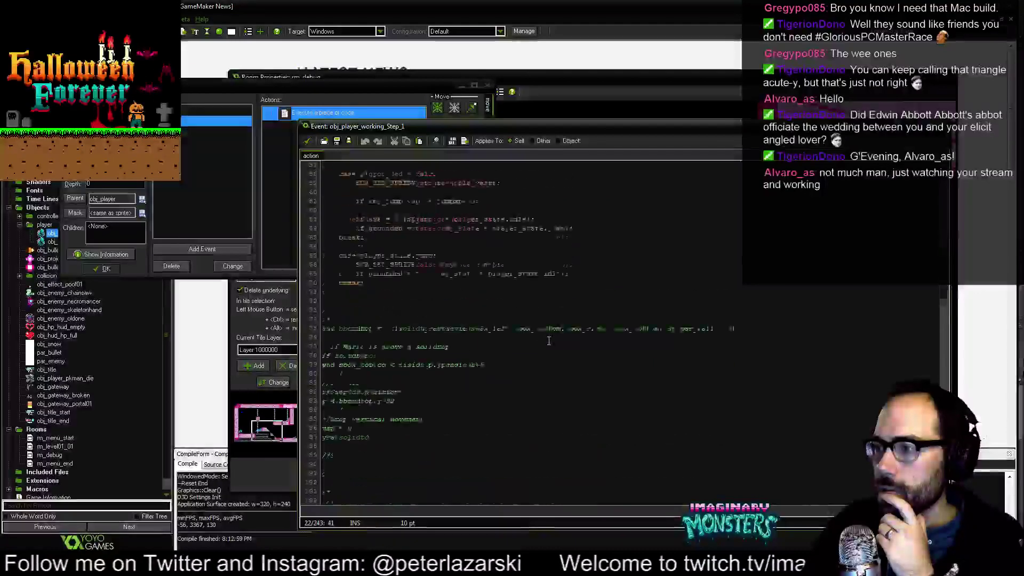
scroll(549, 341, "down", 20)
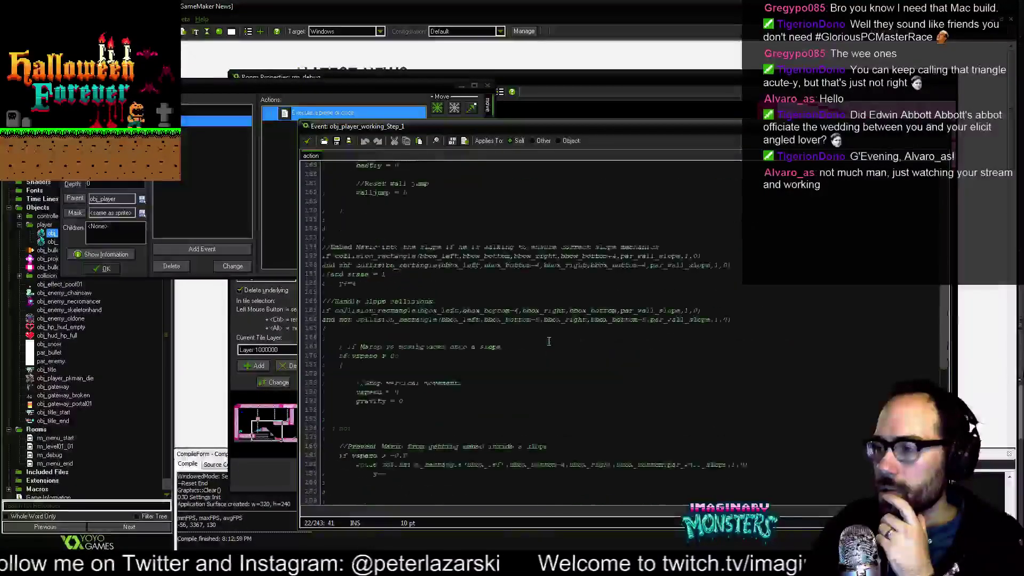
scroll(556, 346, "up", 20)
middle_click(567, 377)
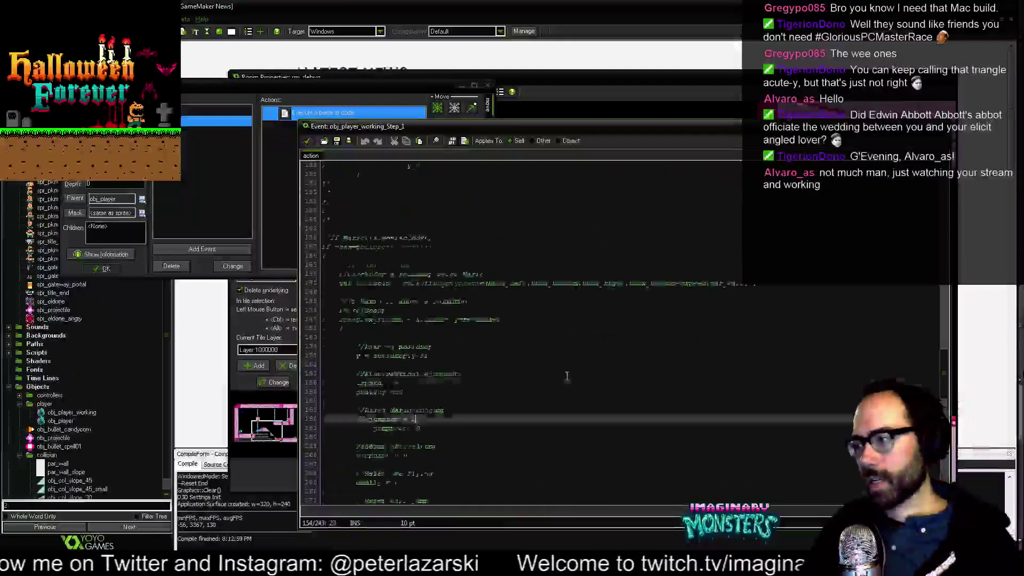
scroll(567, 377, "up", 11)
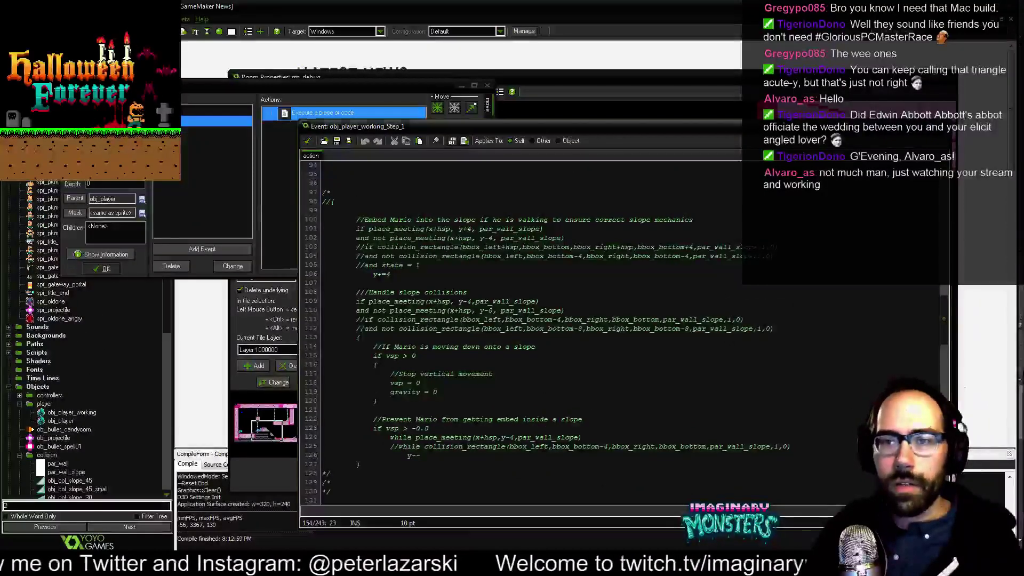
left_click(446, 280)
scroll(446, 279, "up", 20)
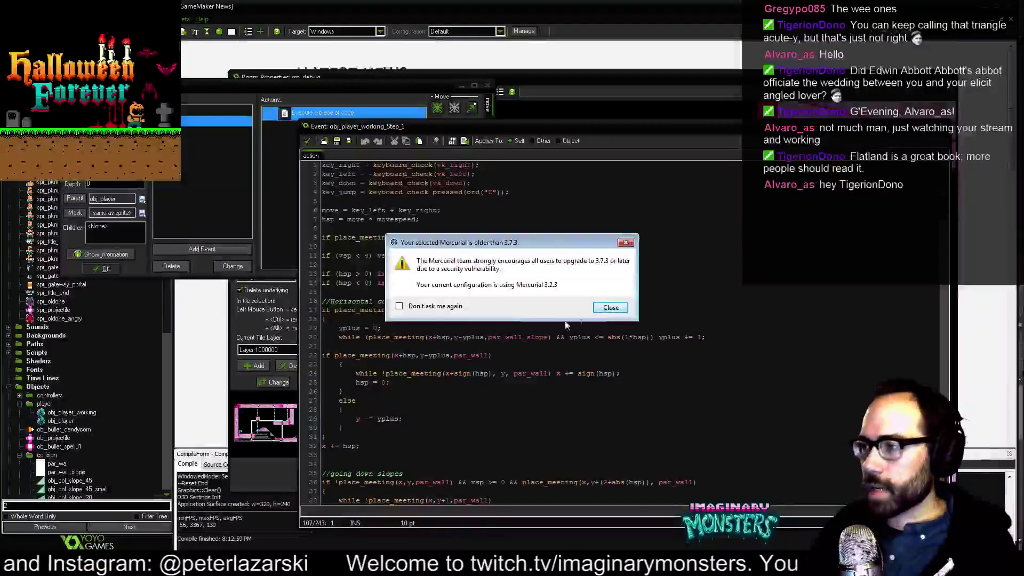
Dismiss the outdated Mercurial warning and move the SourceTree window and its update prompt onto the other monitor.
left_click(602, 311)
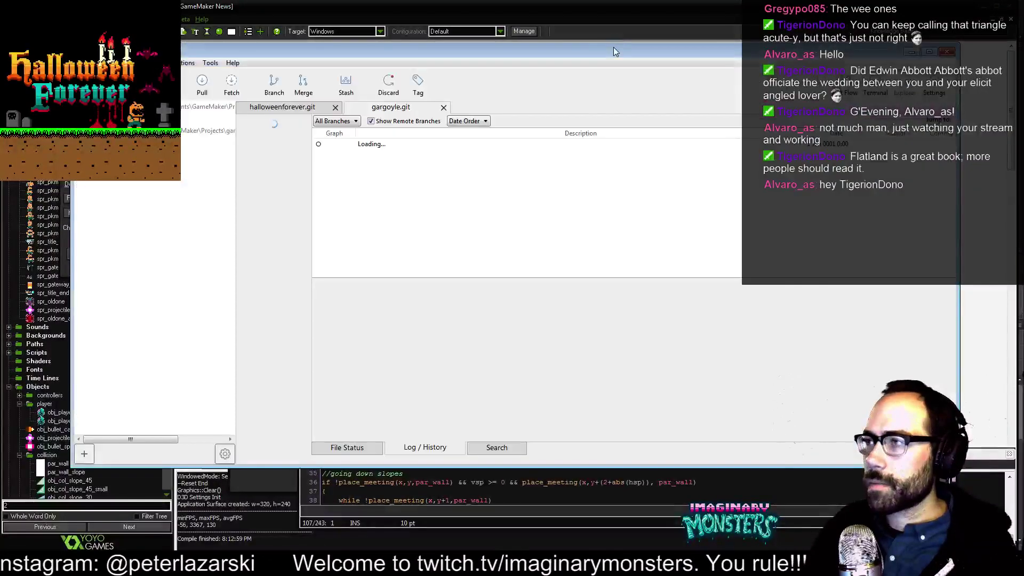
double_click(613, 51)
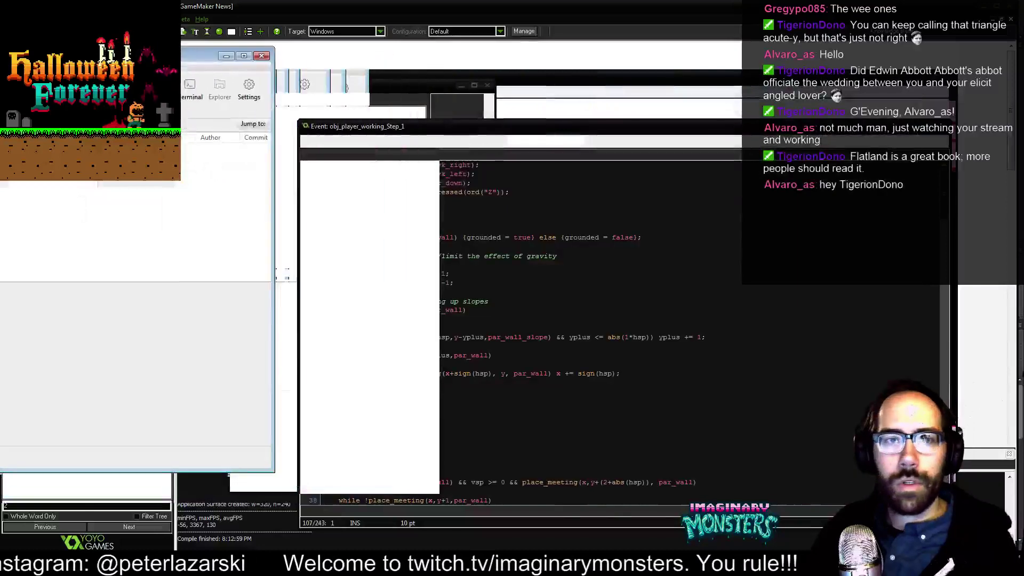
left_click_drag(266, 183, 0, 182)
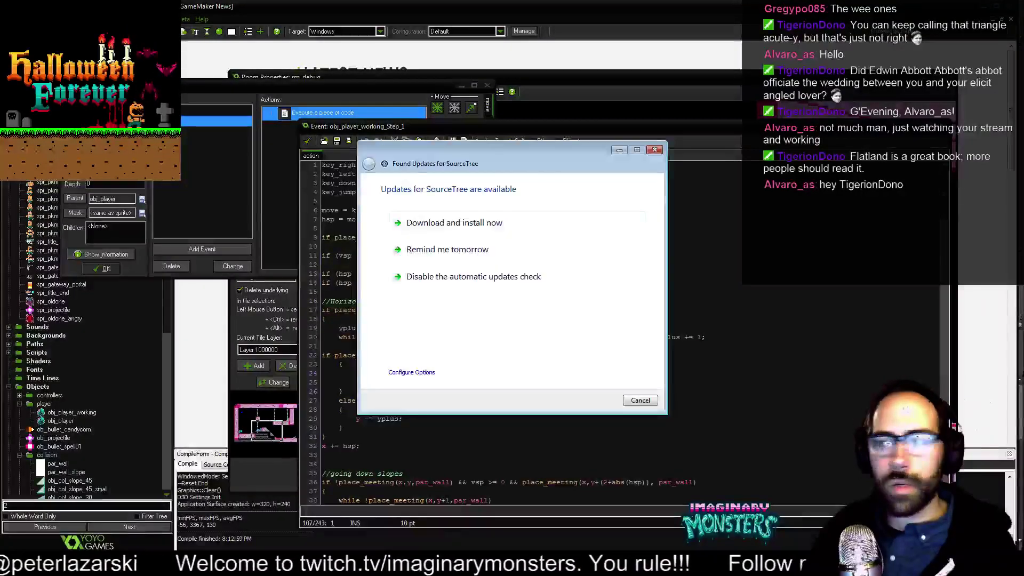
left_click_drag(571, 155, 0, 186)
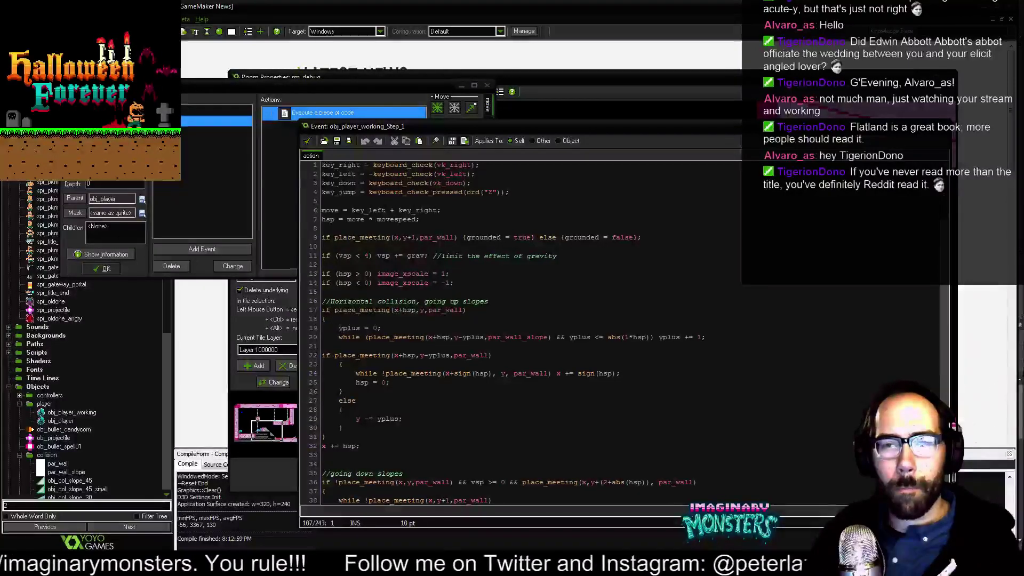
Bring the rm_debug room editor forward, switch it from tile to object editing, and select the gargoyle player instance.
left_click(577, 94)
scroll(686, 223, "up", 4)
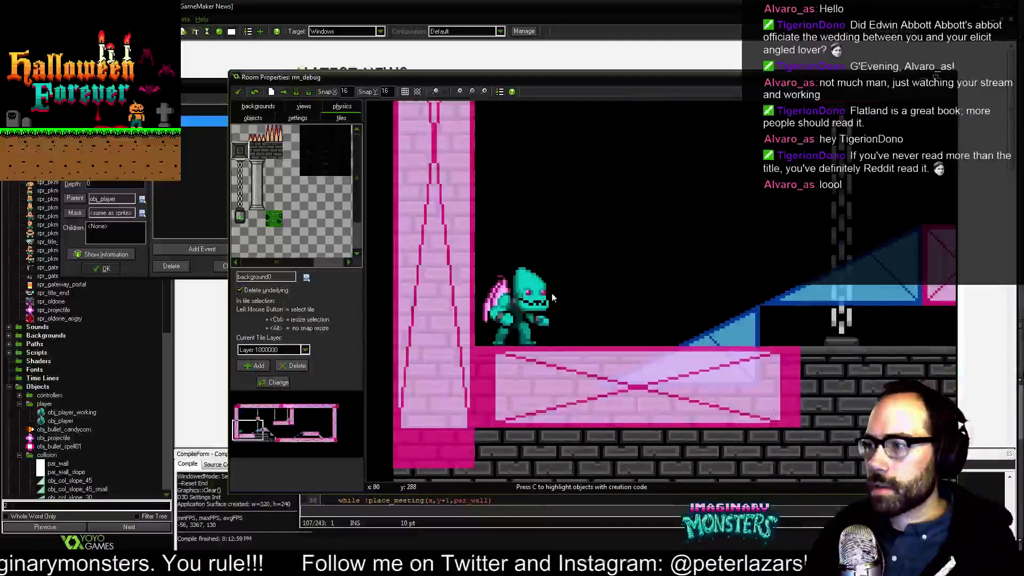
left_click(553, 298)
right_click(553, 290)
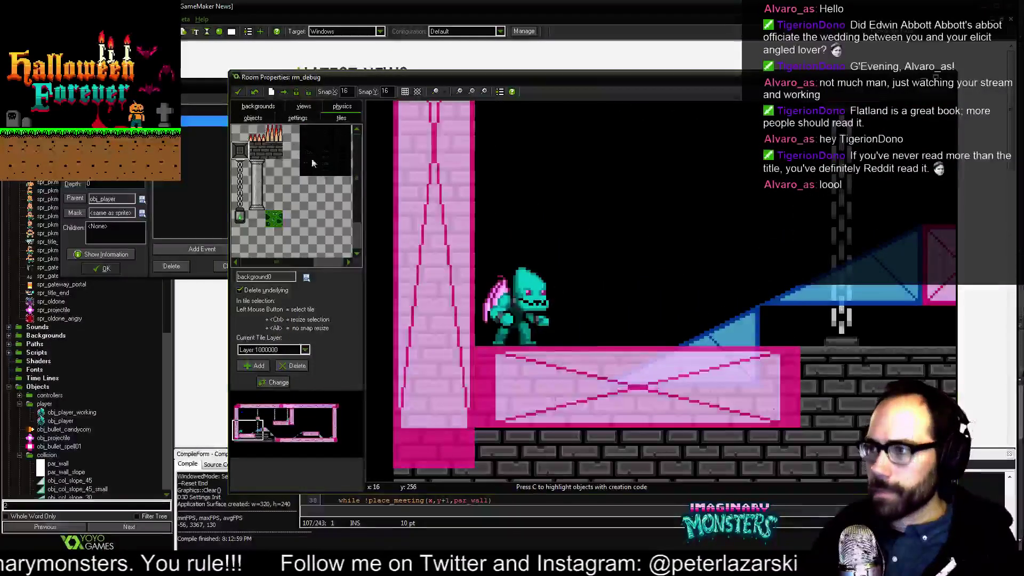
left_click(254, 118)
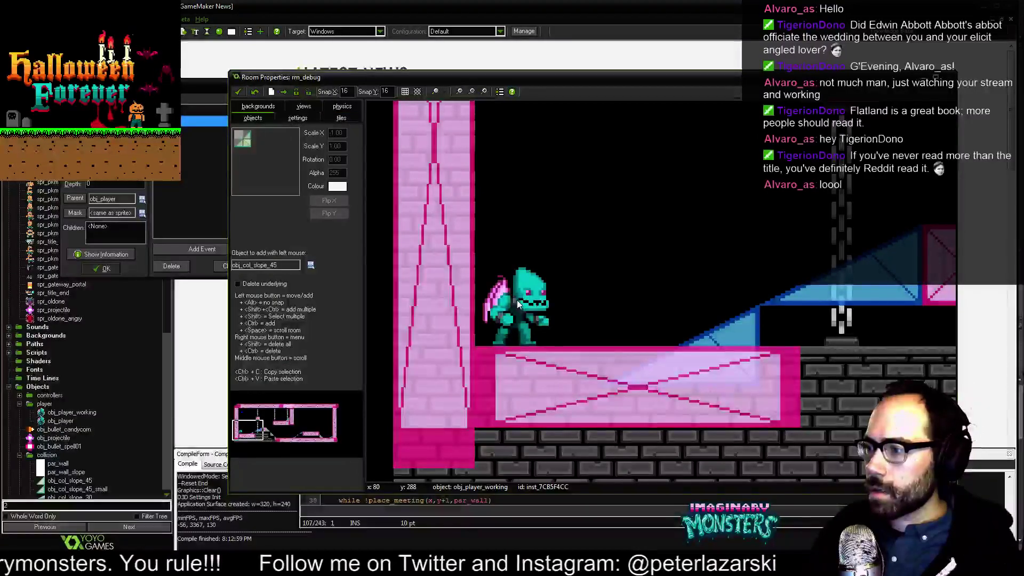
mouse_move(517, 304)
left_mouse_down()
mouse_move(560, 288)
mouse_move(519, 288)
left_mouse_up()
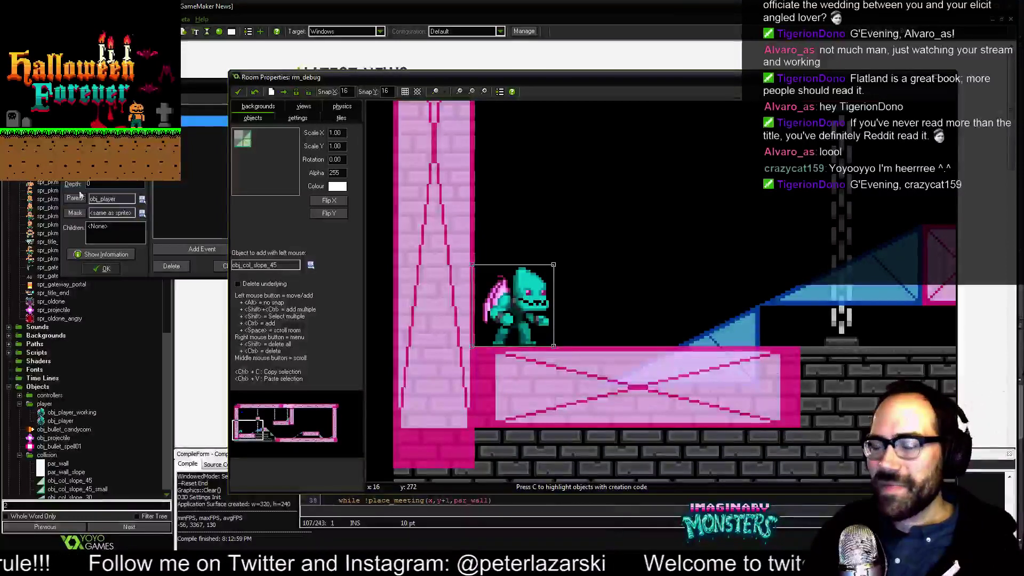
Move the obj_player_working properties window clear of the room, view the starting area's slopes, and close the object's properties.
left_click_drag(183, 88, 170, 143)
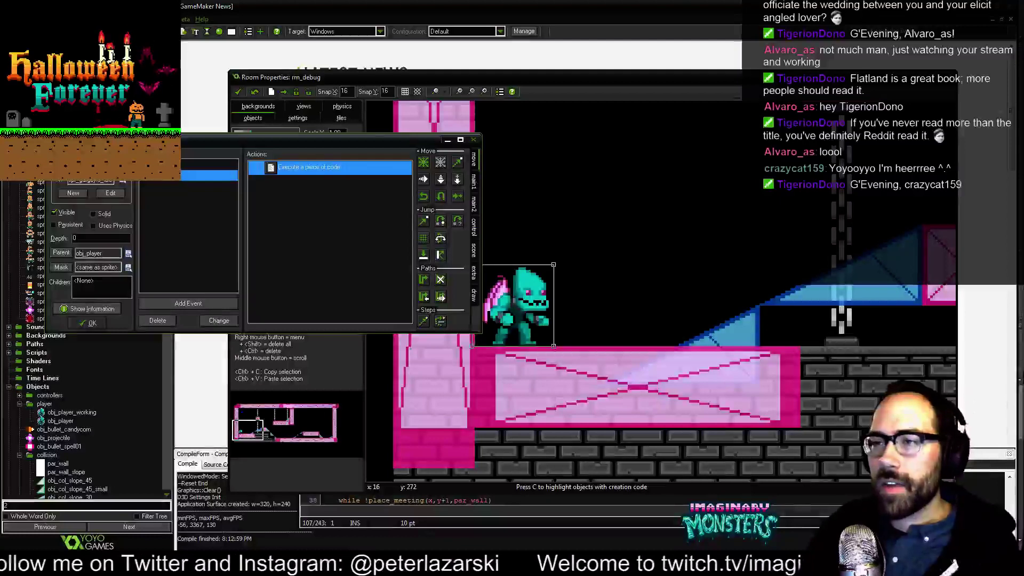
left_click_drag(158, 146, 134, 172)
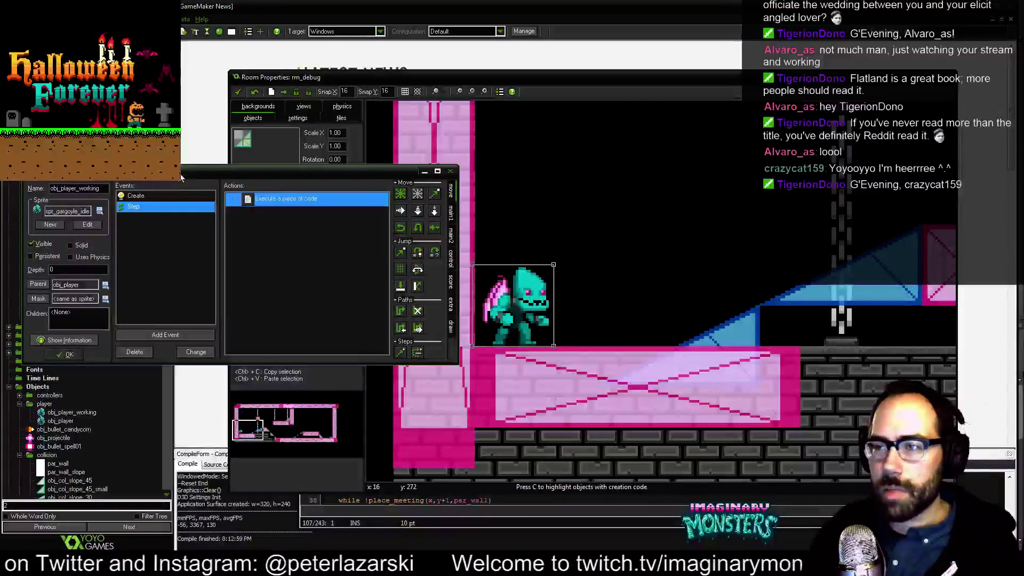
left_click_drag(180, 178, 184, 183)
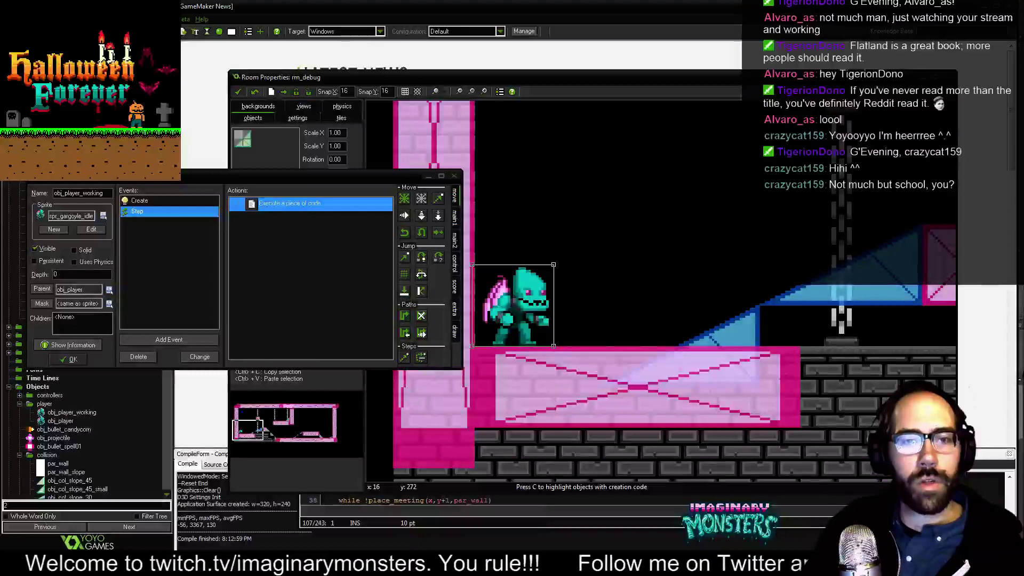
left_click(290, 203)
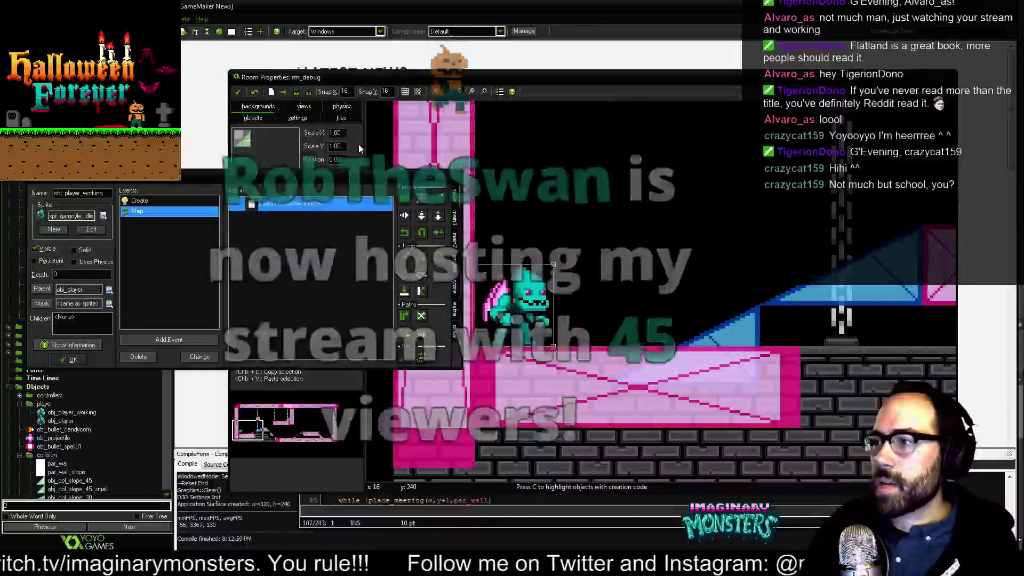
left_click_drag(332, 172, 333, 62)
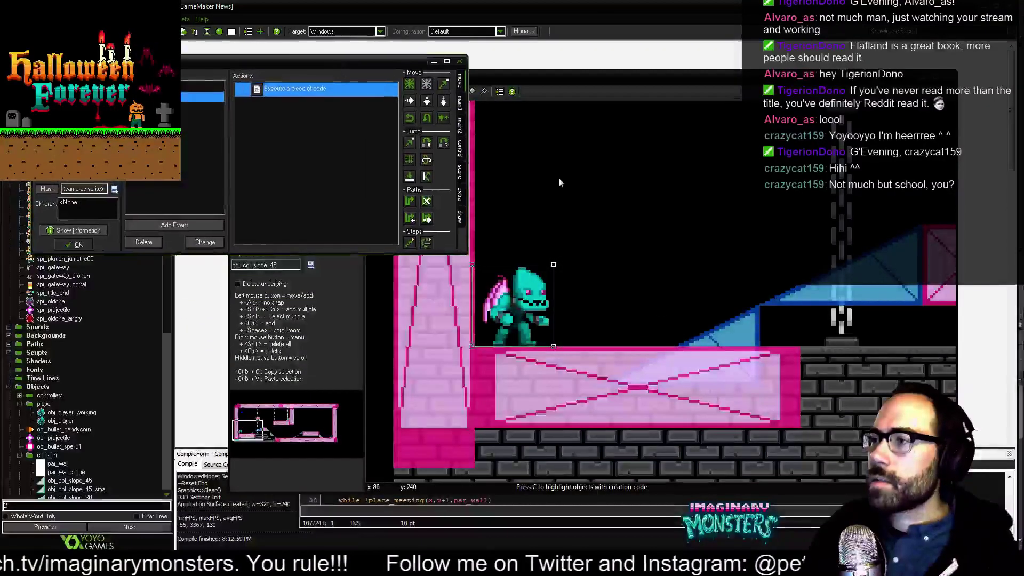
middle_click_drag(671, 194, 550, 218)
scroll(643, 240, "down", 4)
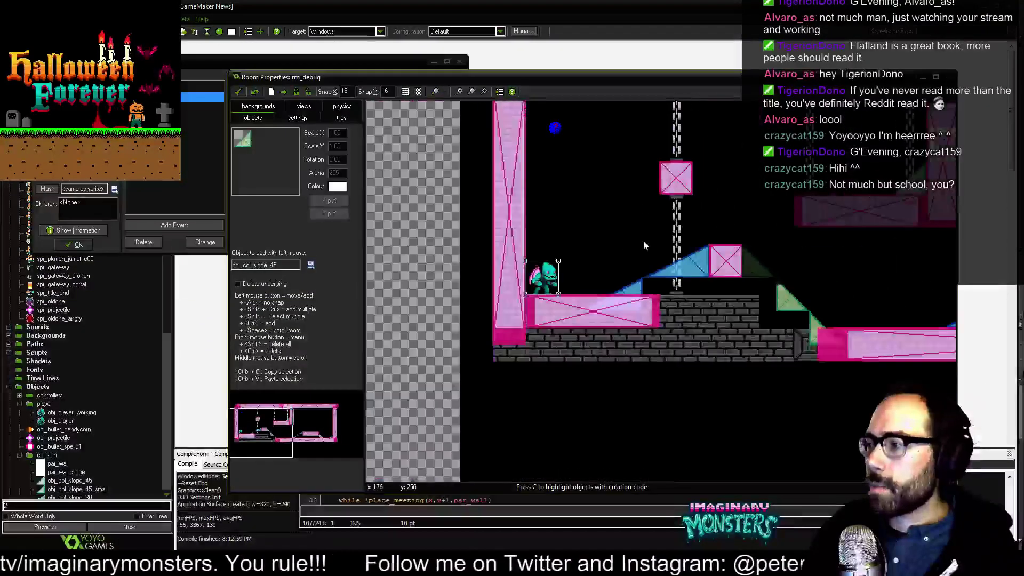
middle_click_drag(643, 240, 550, 275)
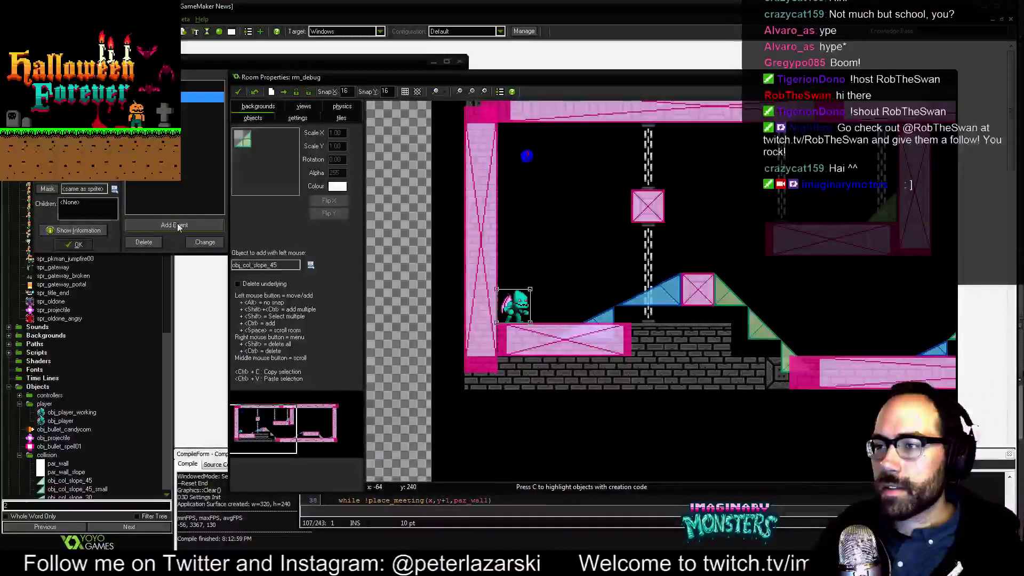
left_click_drag(200, 63, 226, 59)
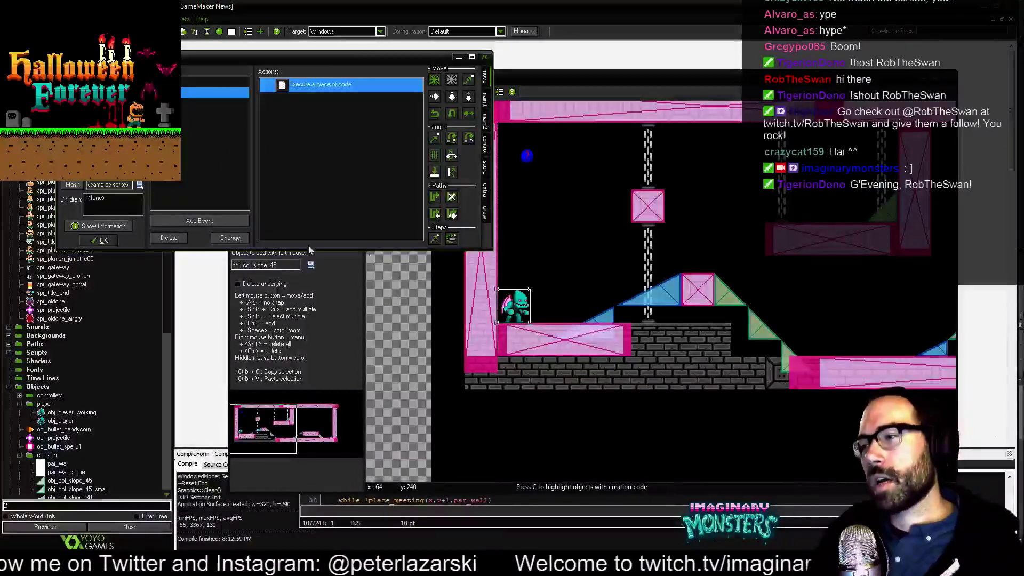
left_click(104, 241)
Check the sprite, parent and mask settings of obj_col_slope_30 and obj_col_slope_30_small, closing each object's properties.
scroll(107, 304, "up", 2)
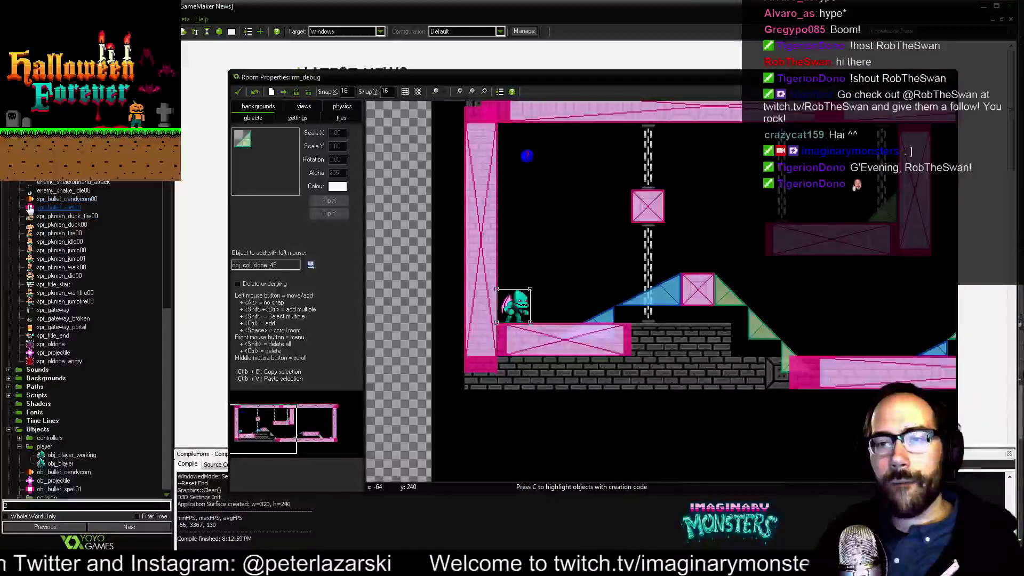
scroll(31, 243, "down", 3)
scroll(31, 242, "down", 9)
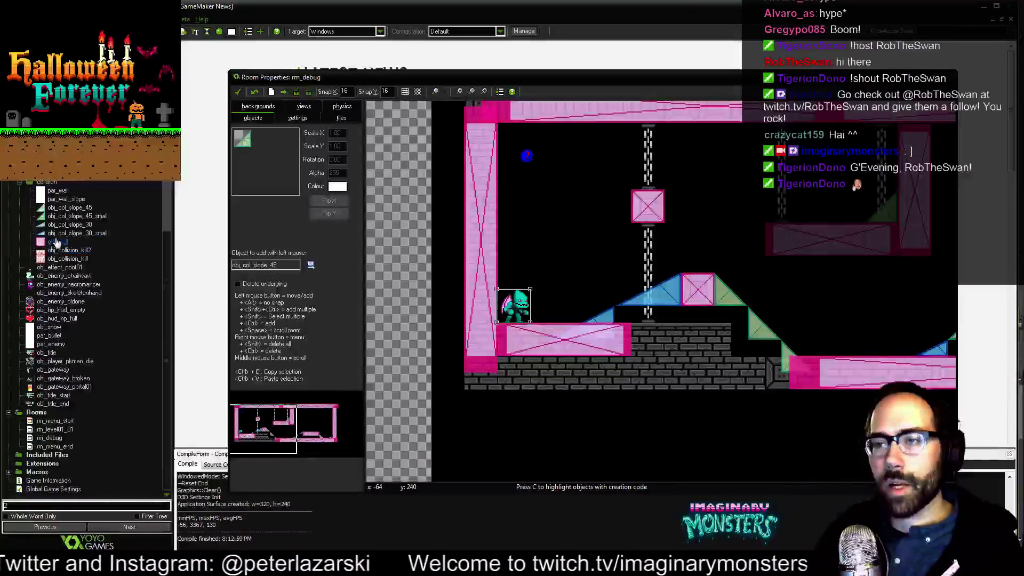
double_click(46, 226)
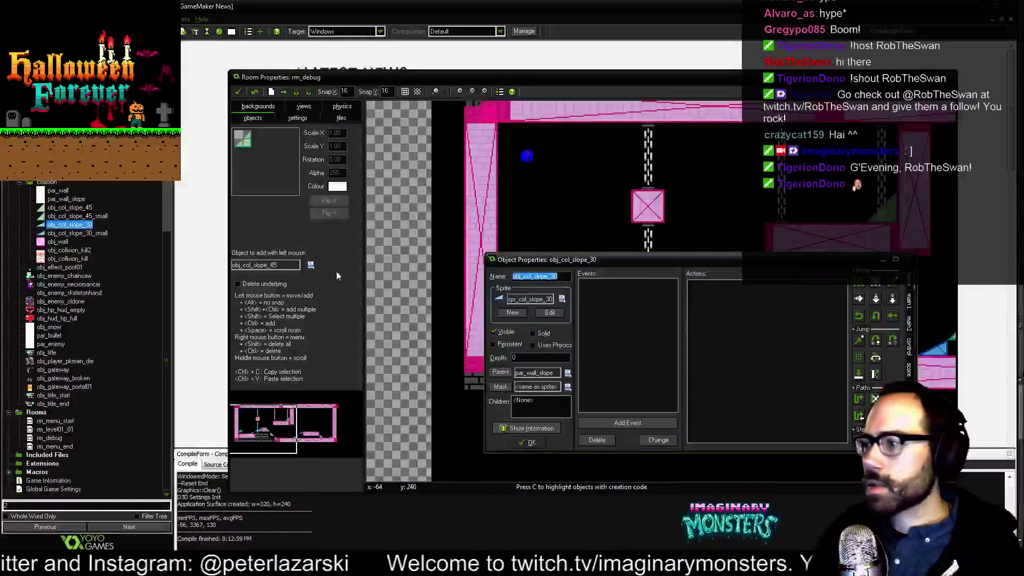
left_click(534, 444)
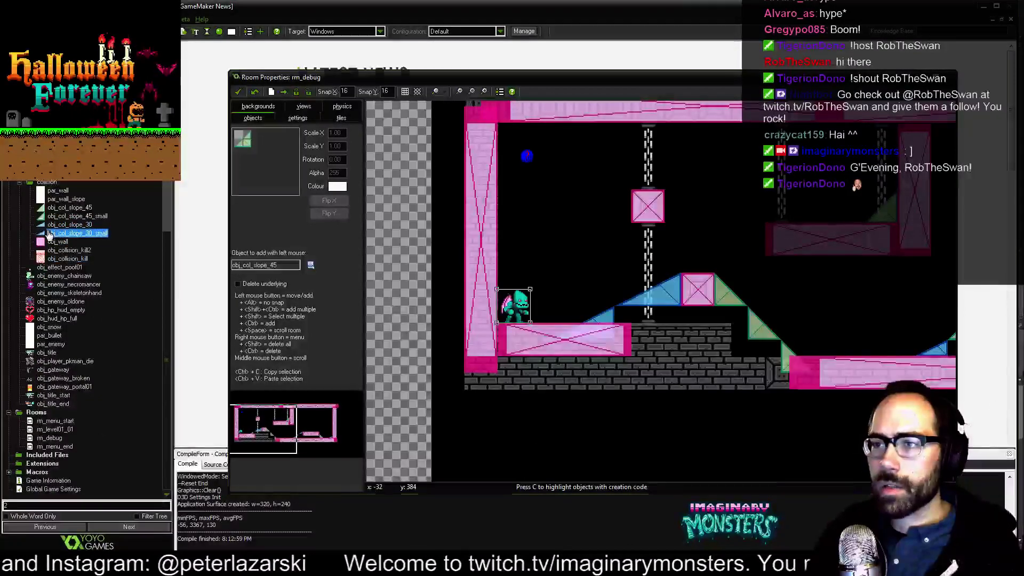
double_click(77, 233)
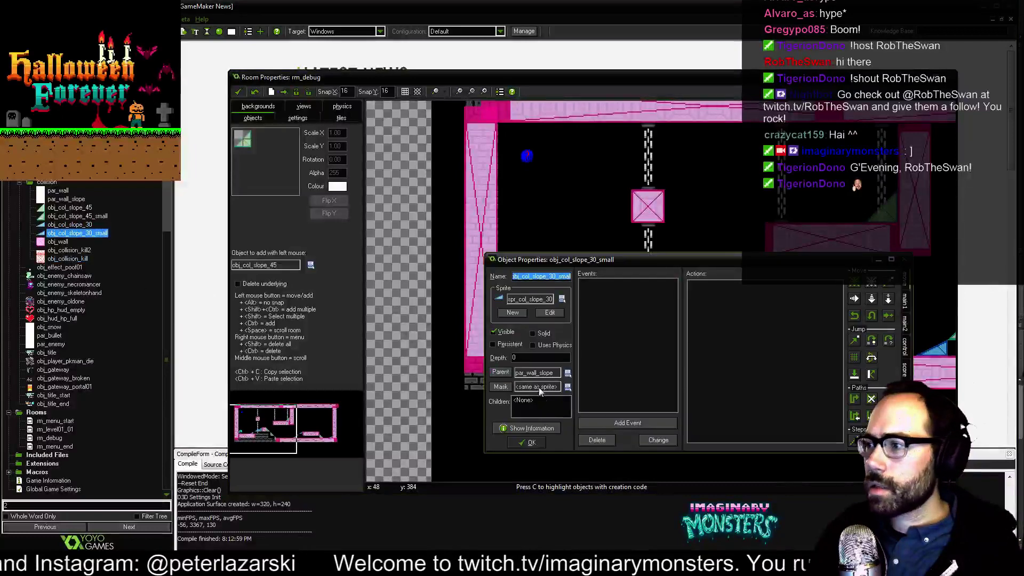
left_click(532, 443)
Reopen the Step event code of obj_player_working, review its horizontal, downhill slope and vertical collision sections, and close the code.
double_click(60, 147)
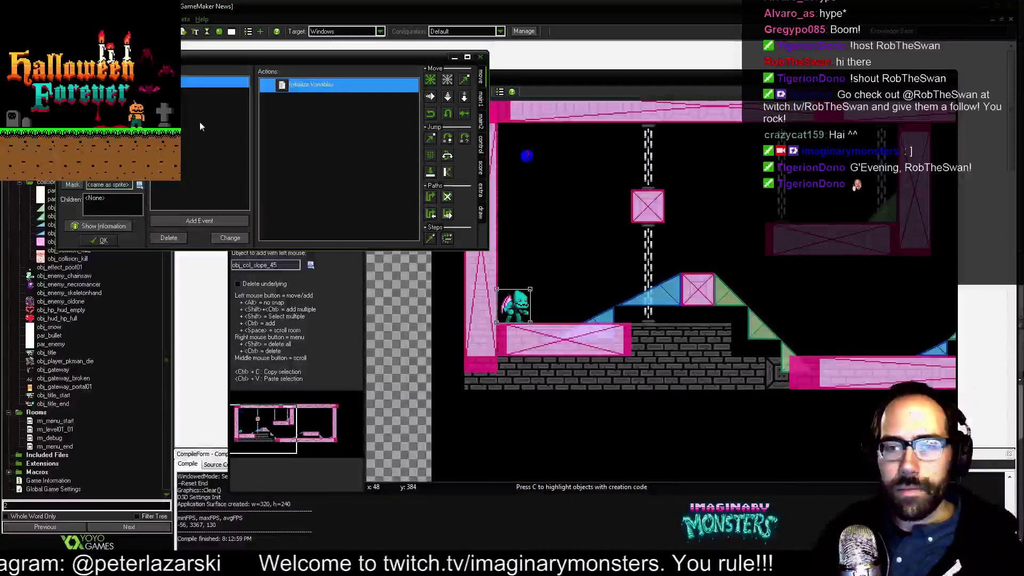
left_click_drag(217, 60, 199, 175)
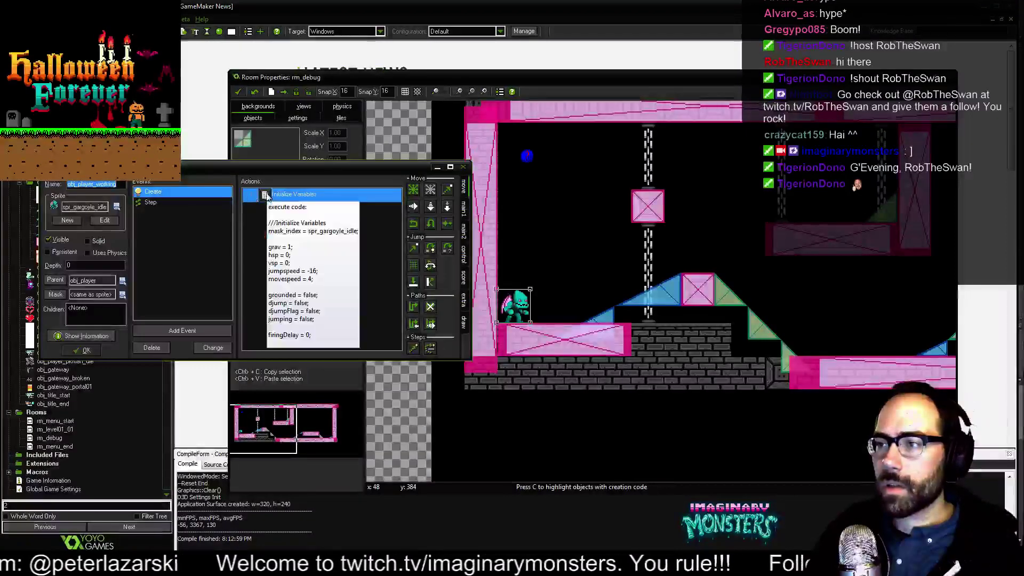
left_click(151, 202)
double_click(283, 194)
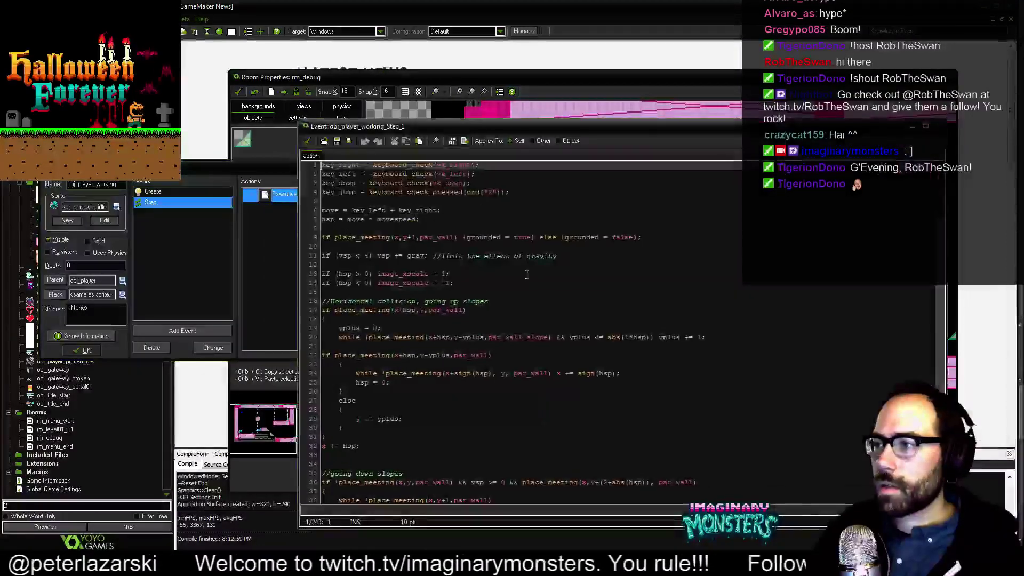
left_click(526, 265)
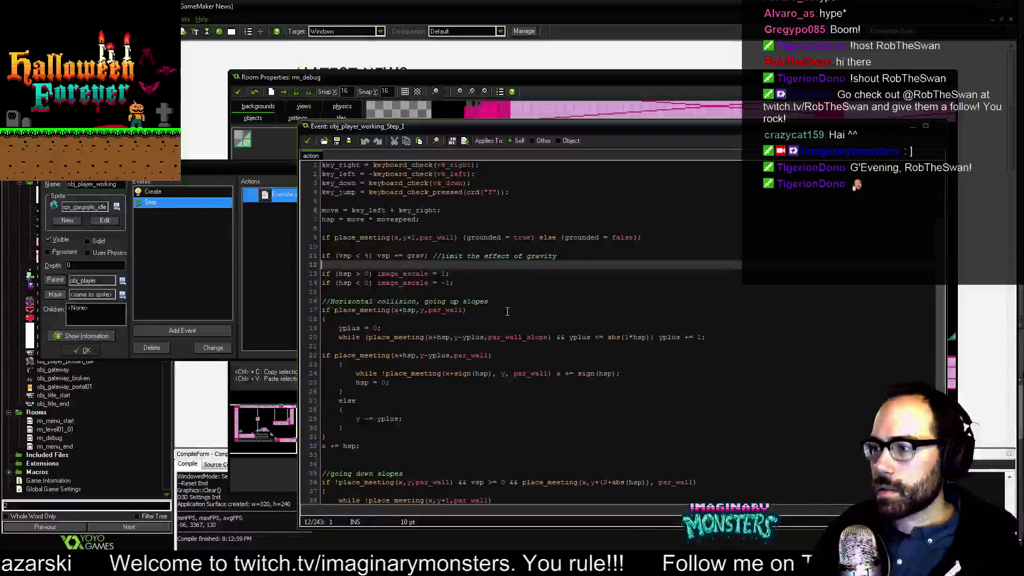
scroll(507, 312, "down", 5)
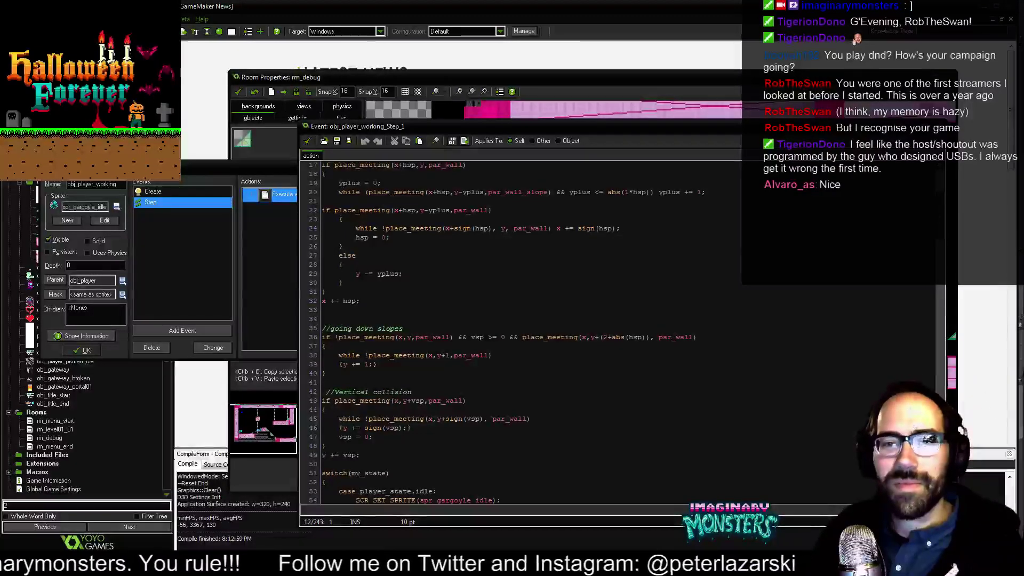
left_click(504, 268)
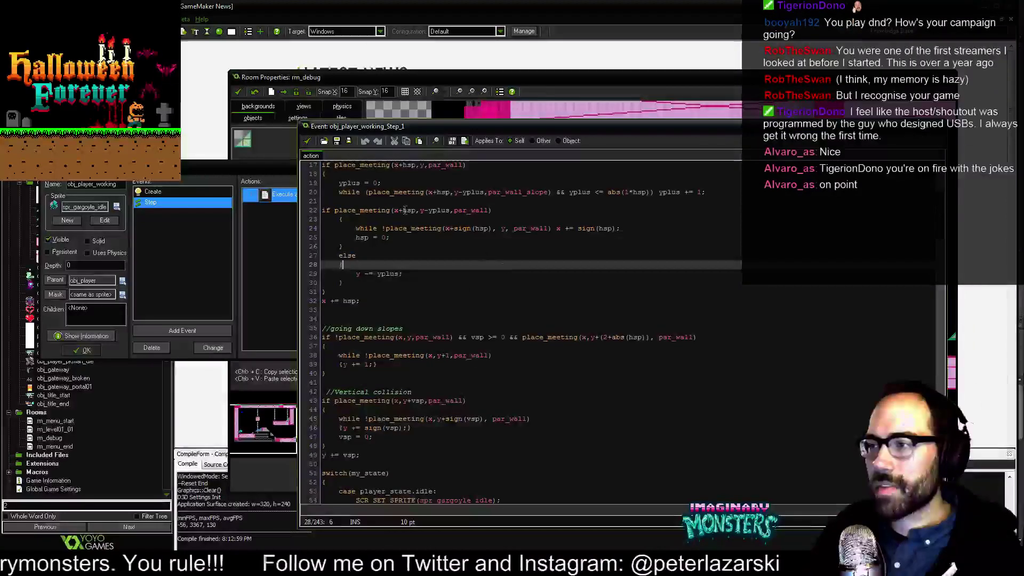
left_click(308, 142)
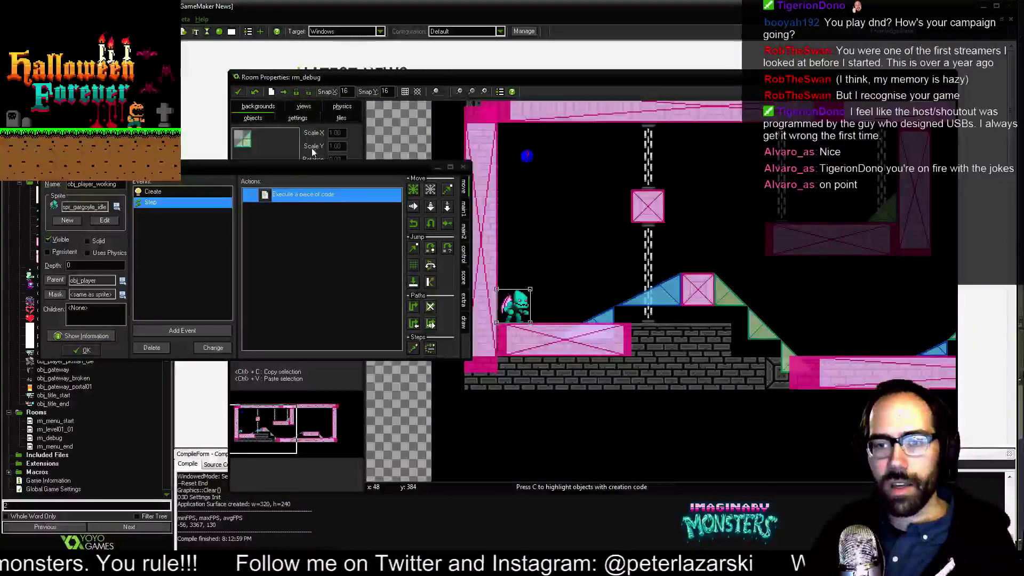
Save the project and reposition the obj_player_working properties window over the room editor.
left_click_drag(320, 172, 334, 160)
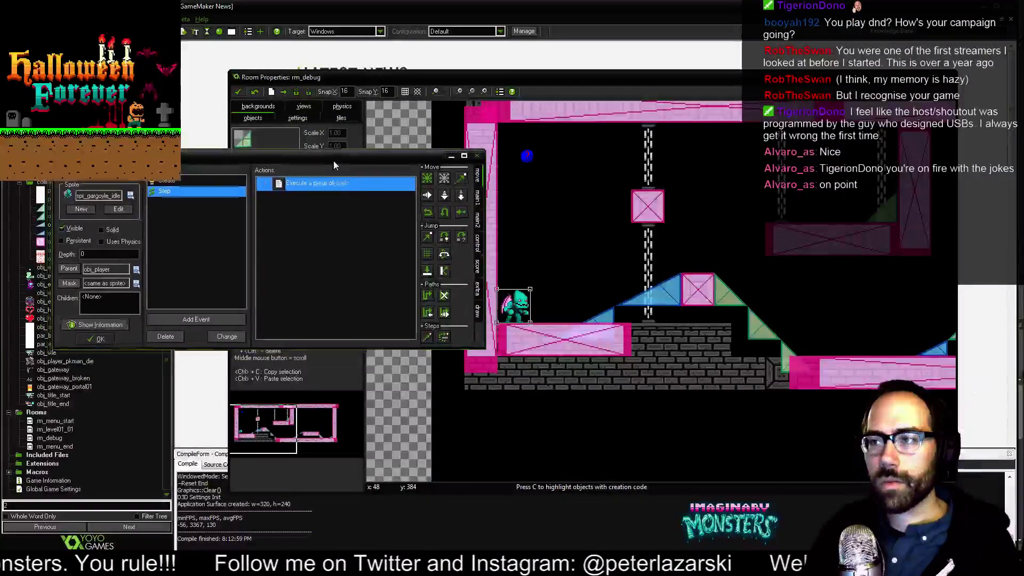
key("ctrl+s")
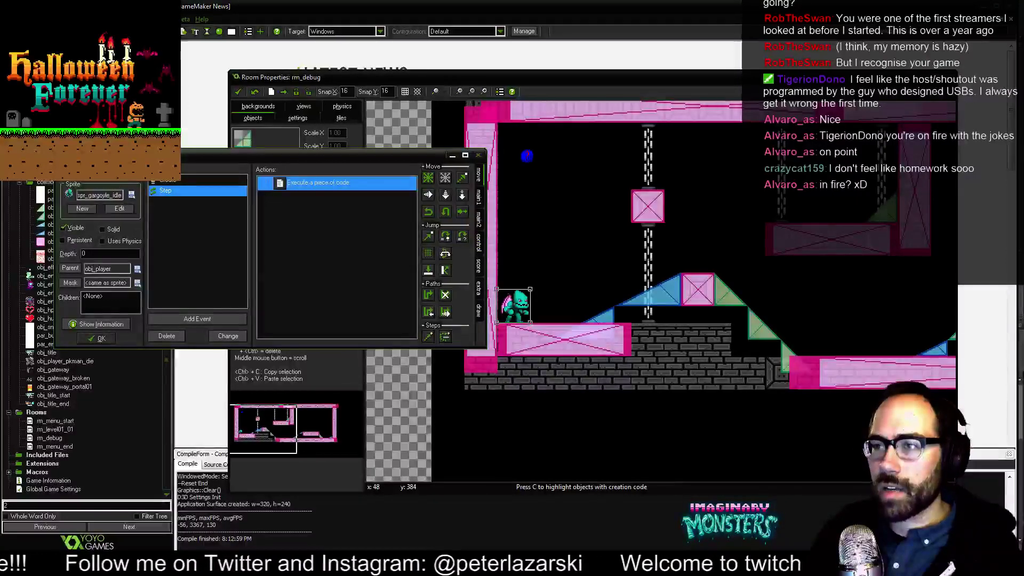
left_click_drag(149, 155, 170, 158)
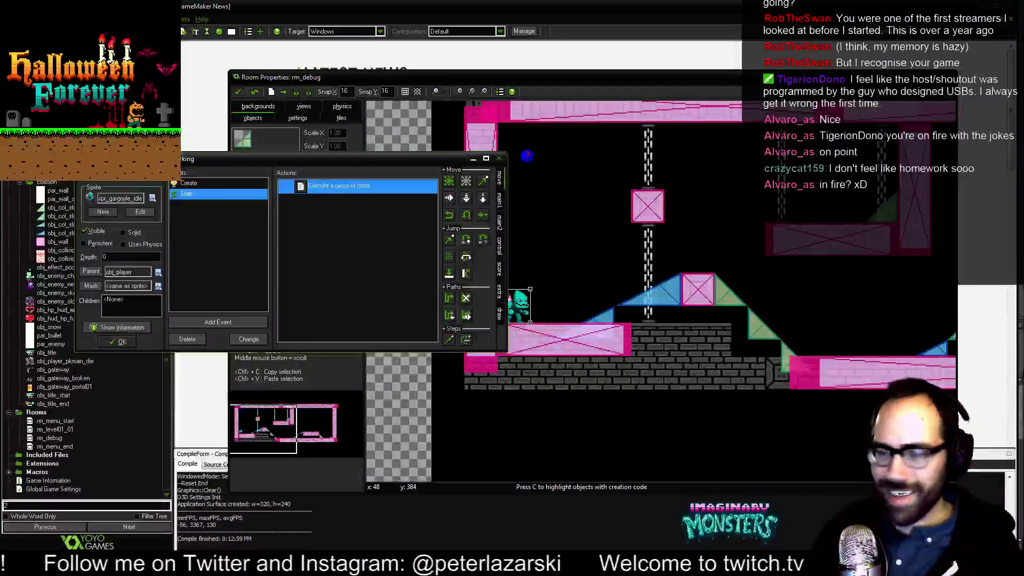